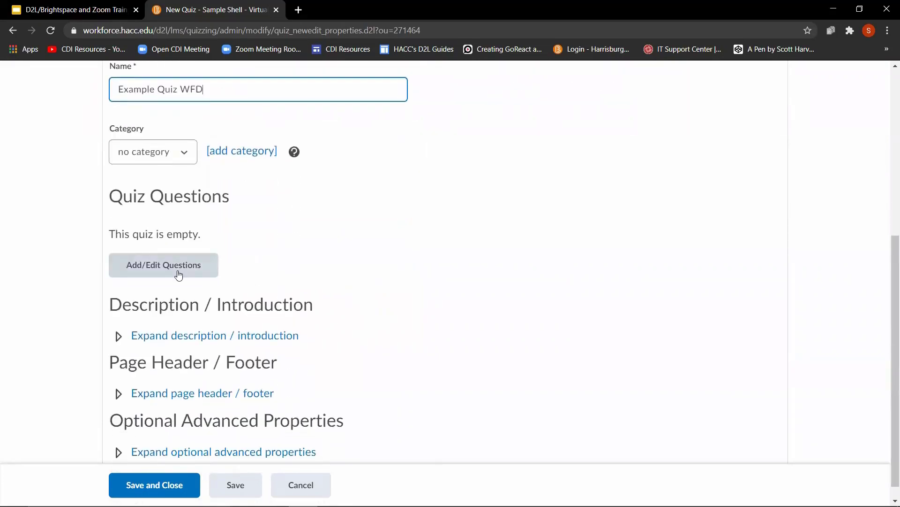
# Open the quiz's question editor and start a new Multiple Choice question
pyautogui.click(178, 275)
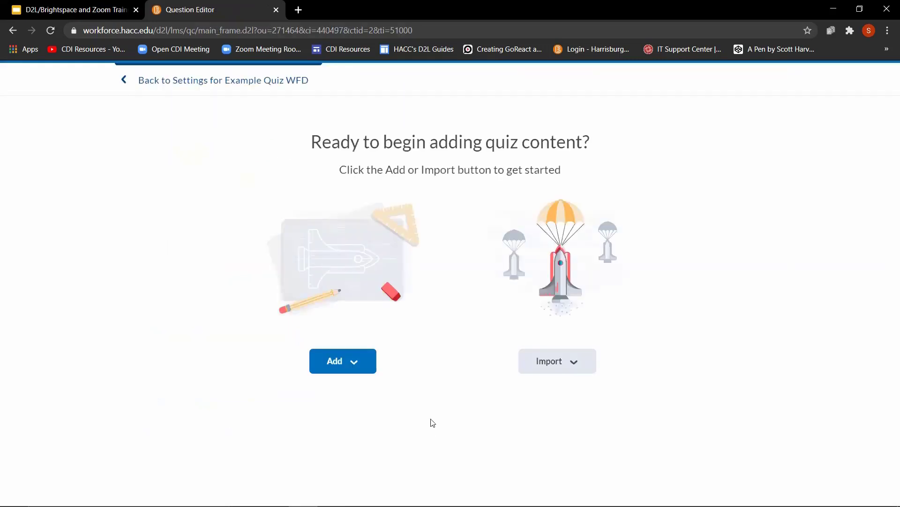
pyautogui.click(355, 365)
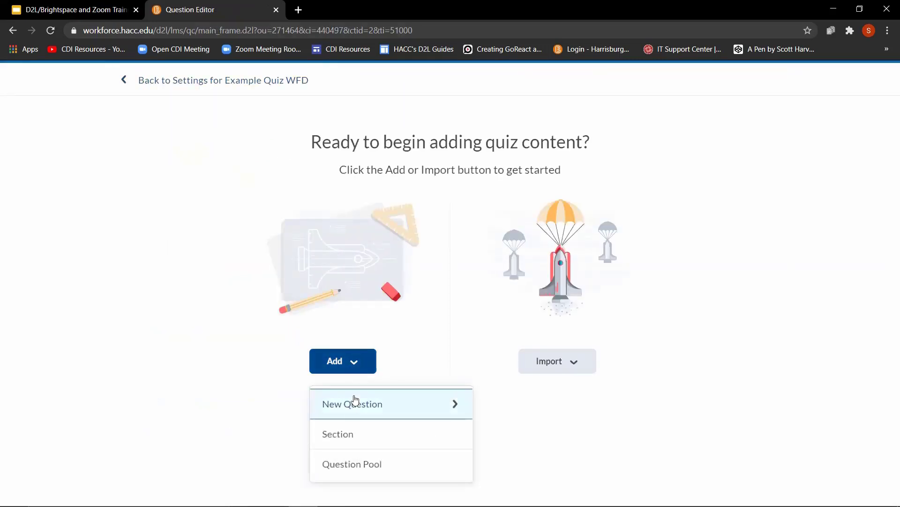
pyautogui.click(352, 411)
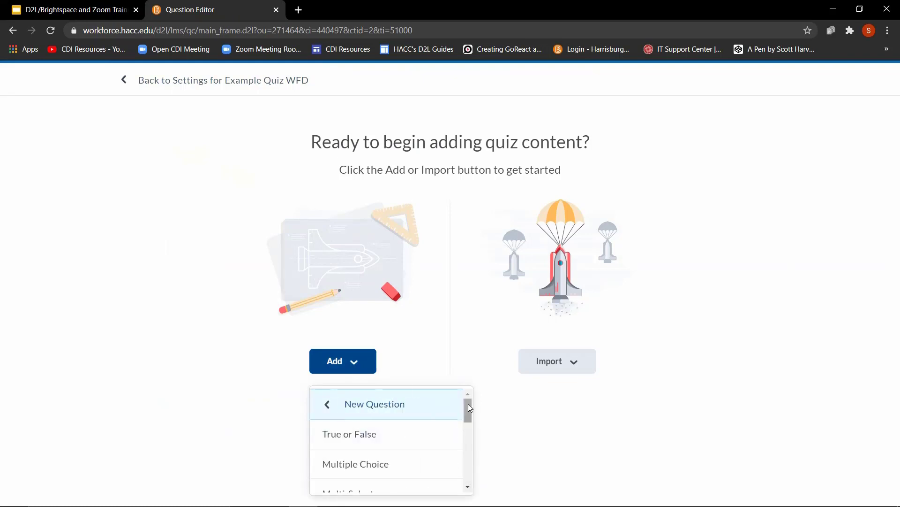
pyautogui.moveTo(468, 407); pyautogui.dragTo(467, 420)
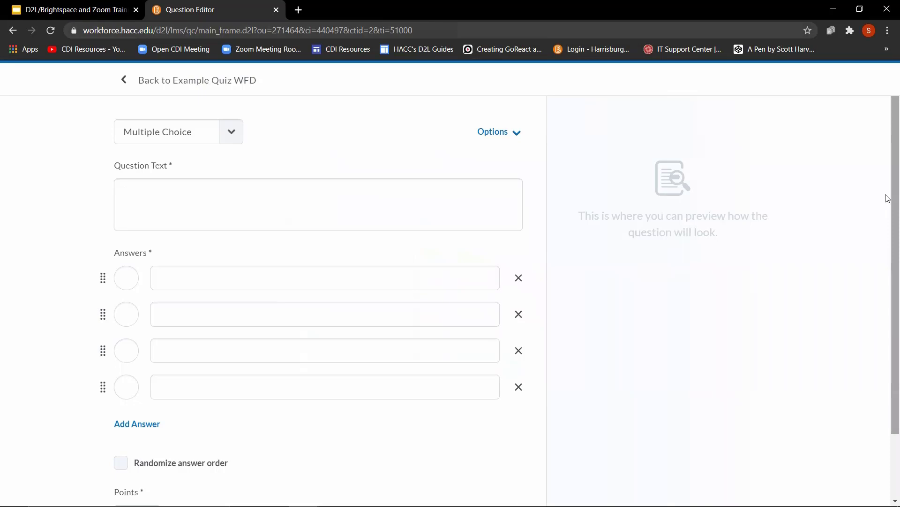
# Enter "What day immediately follows Thursday?" as the question text
pyautogui.click(154, 195)
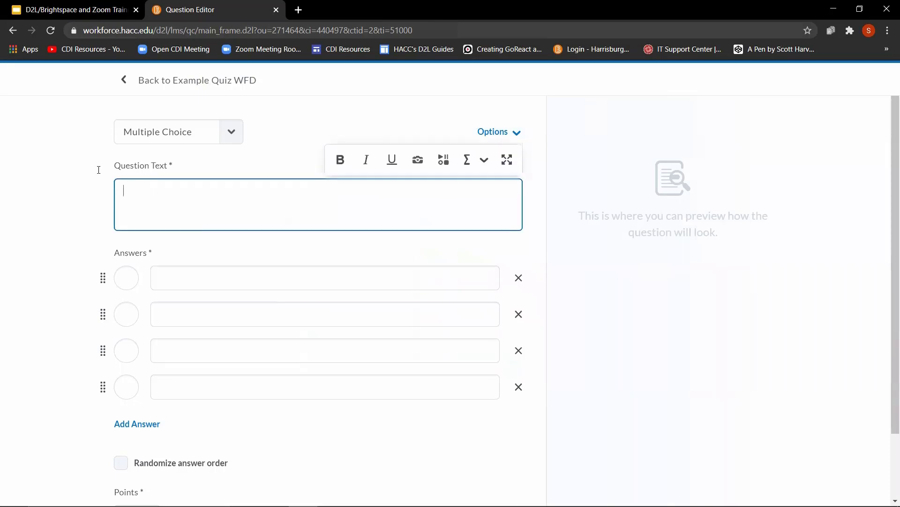
pyautogui.write('What')
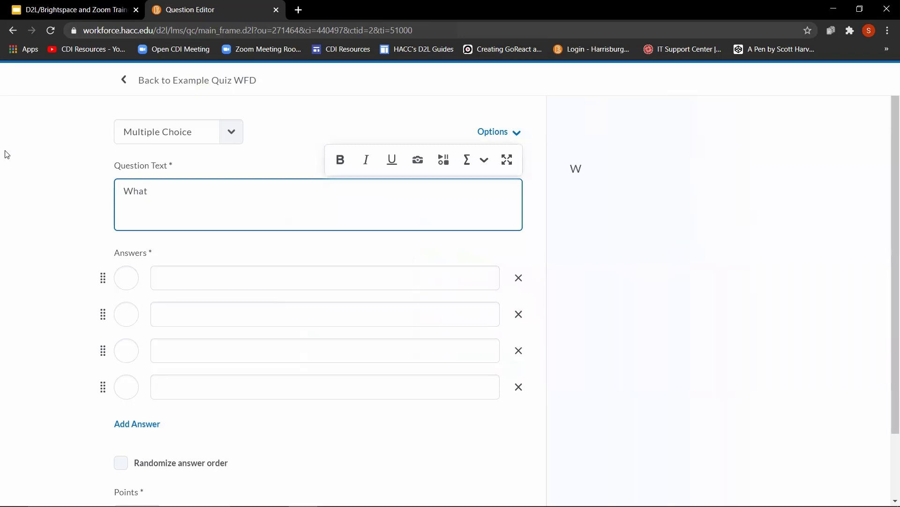
pyautogui.write(' day immediately follows Thursday?')
# Fill in the four answer options as Monday, Tuesday, Wednesday and Friday
pyautogui.click(202, 276)
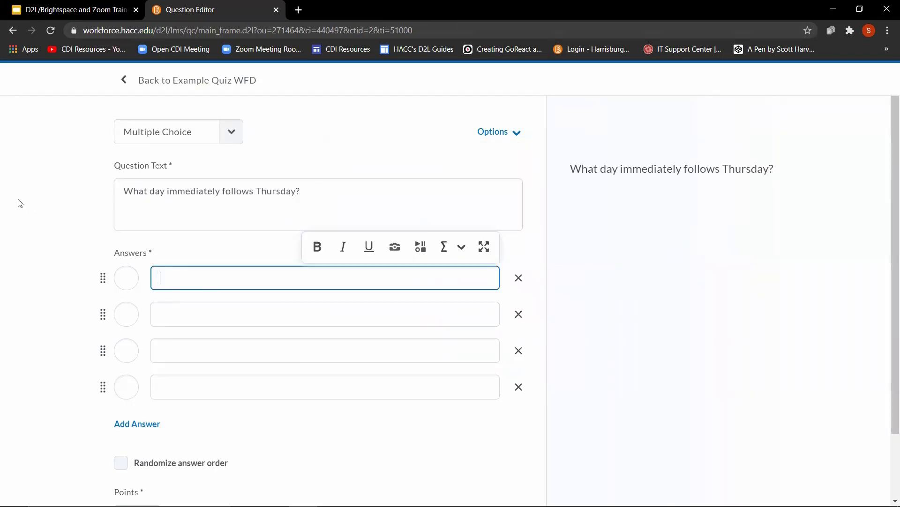
pyautogui.write('Monday')
pyautogui.click(189, 322)
pyautogui.write('Tuesday')
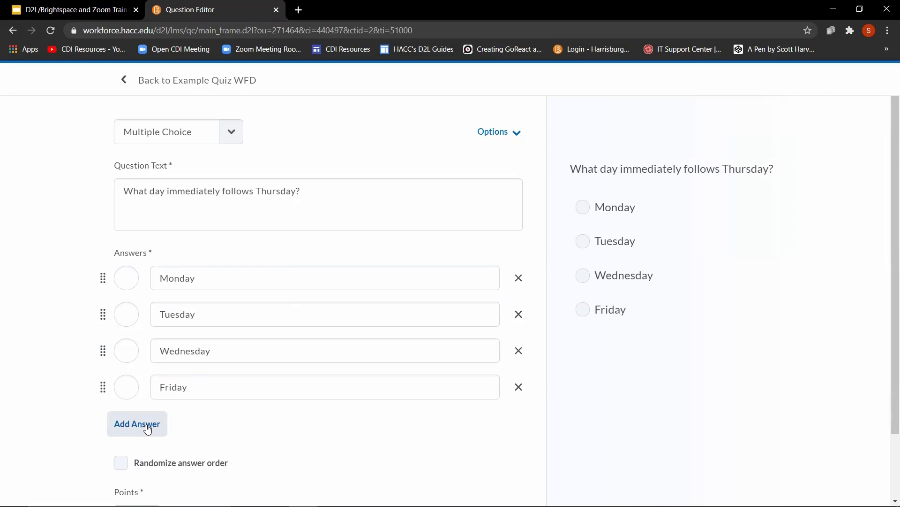
# Add and remove an extra blank answer, and mark Friday as the correct answer
pyautogui.click(146, 425)
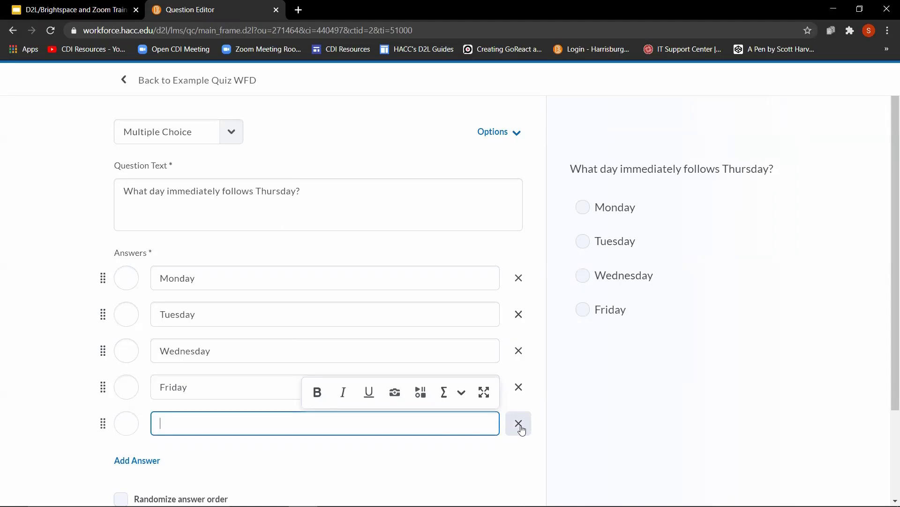
pyautogui.click(518, 423)
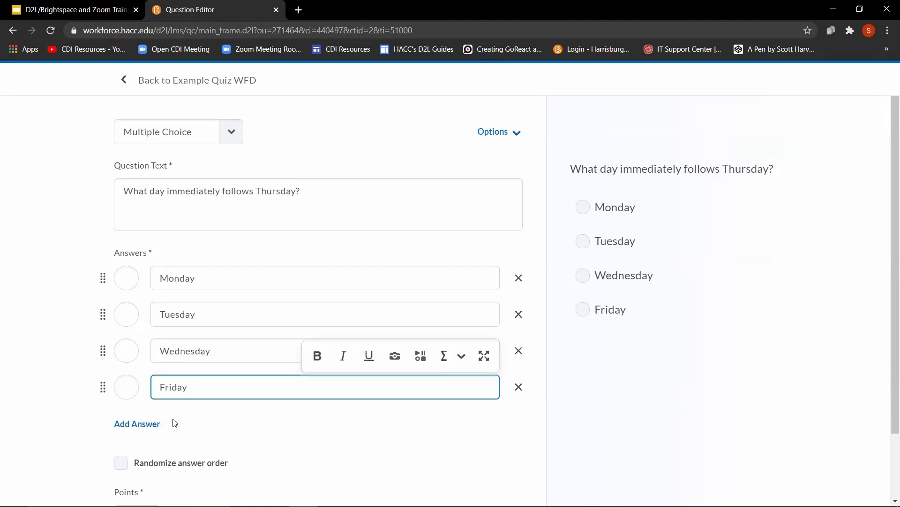
pyautogui.click(127, 387)
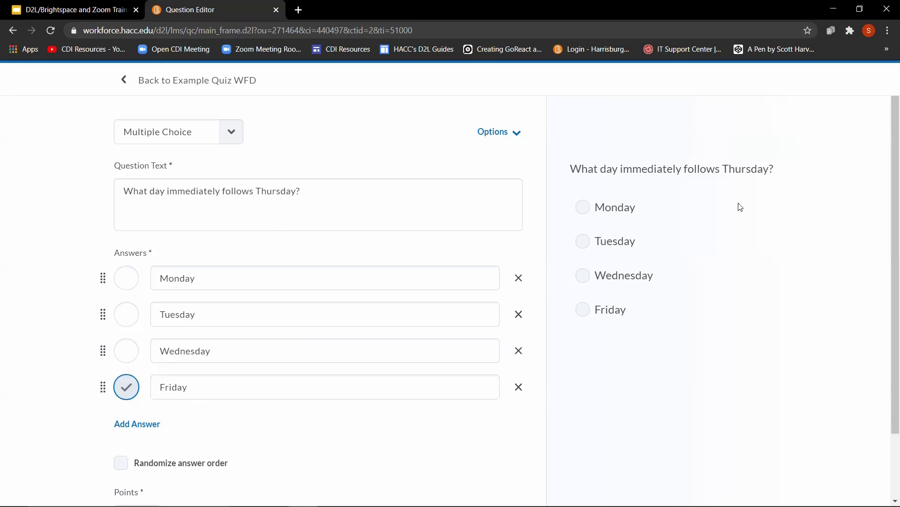
# Randomize the answer order and save the question with a value of 1 point
pyautogui.scroll(-3, 567, 392)
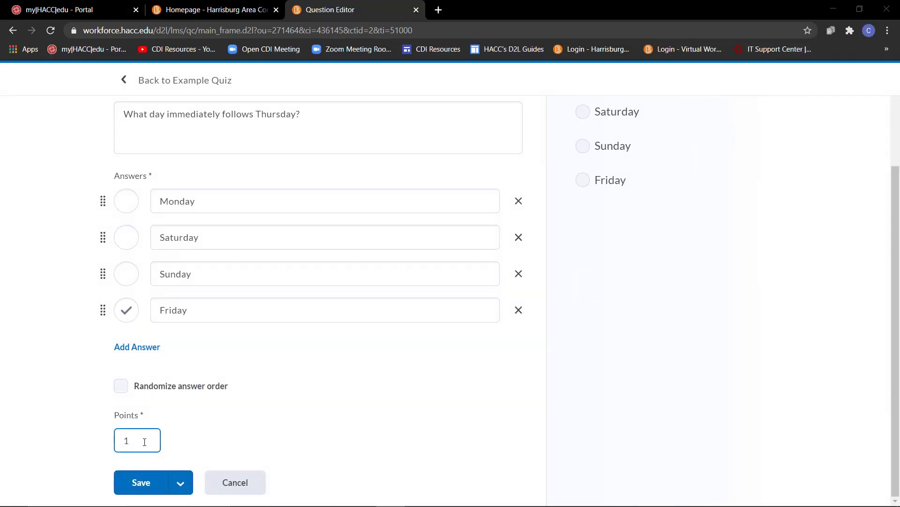
pyautogui.click(144, 441)
pyautogui.click(197, 419)
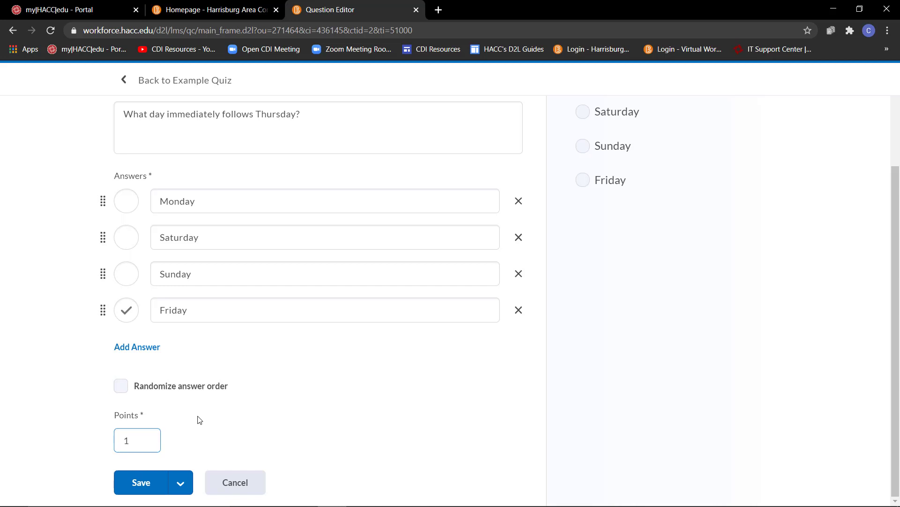
pyautogui.click(121, 388)
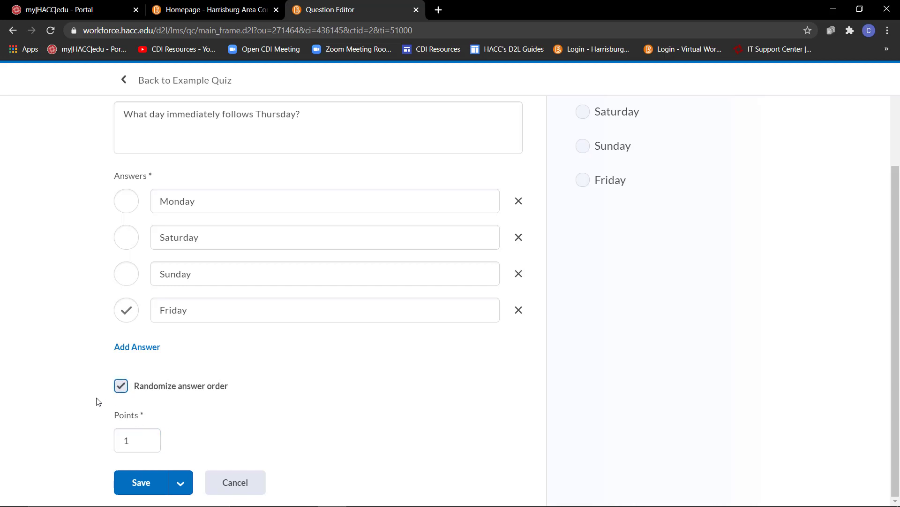
pyautogui.click(150, 487)
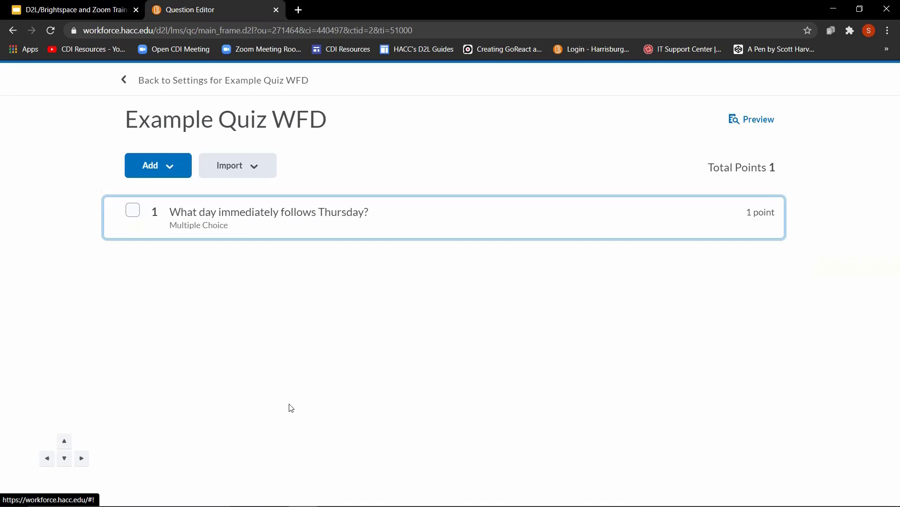
# Return to the settings for Example Quiz WFD and preview the Thursday question as it appears when taken and graded
pyautogui.click(165, 81)
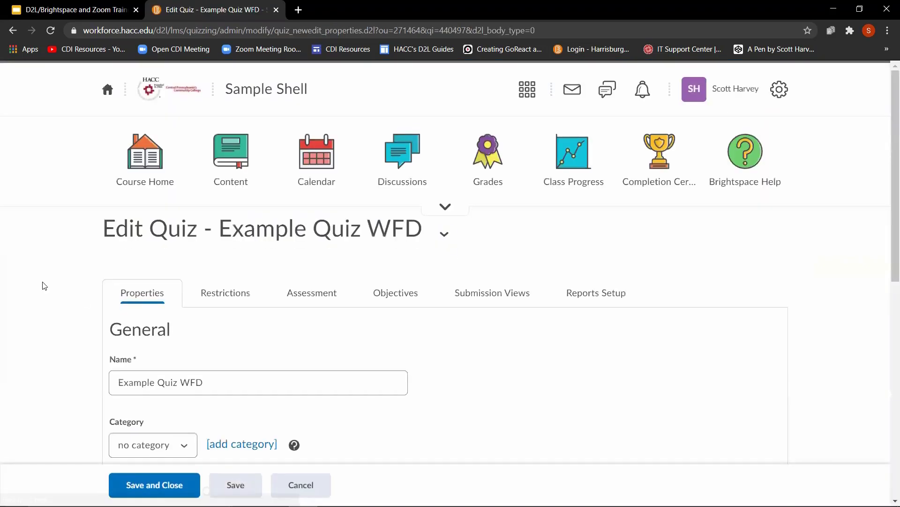
pyautogui.scroll(-7, 45, 286)
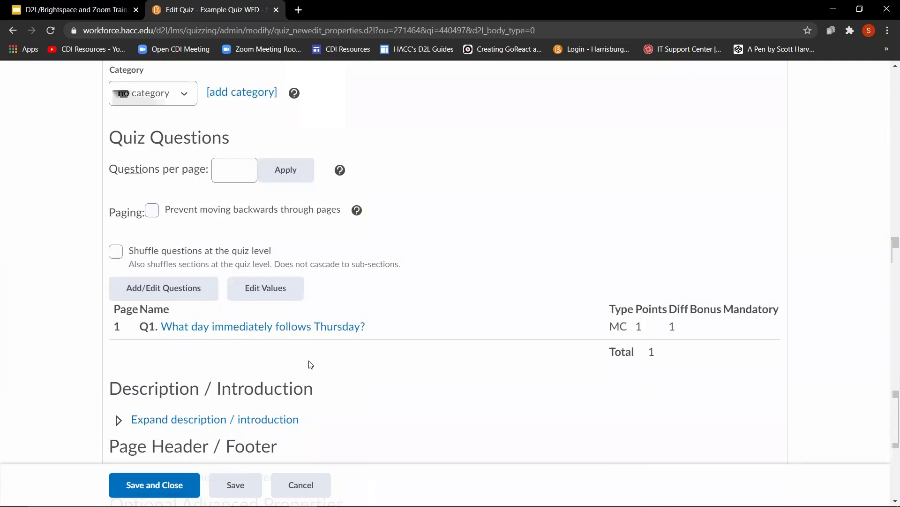
pyautogui.click(237, 327)
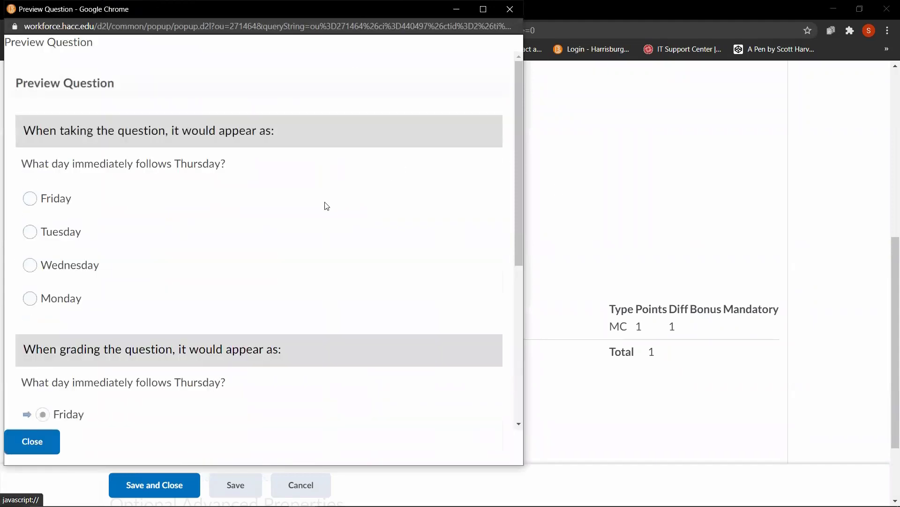
pyautogui.scroll(-1, 329, 241)
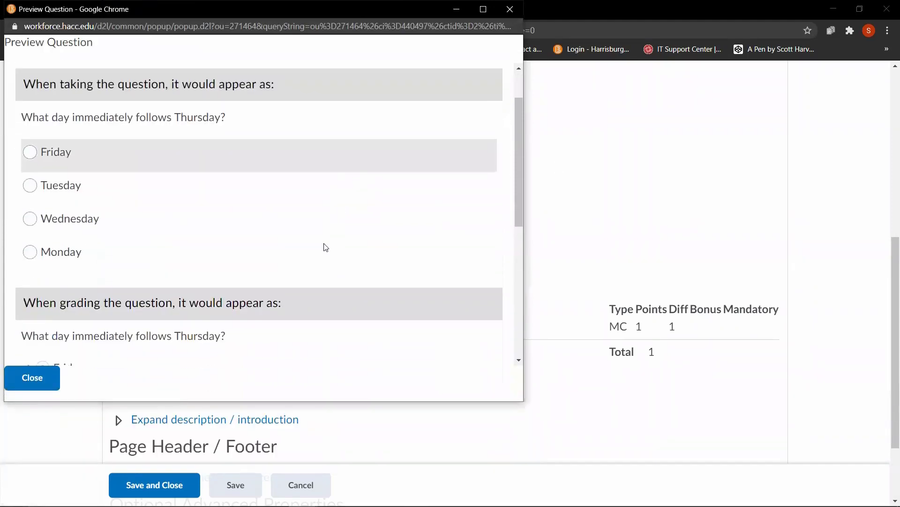
pyautogui.scroll(1, 326, 247)
pyautogui.click(33, 378)
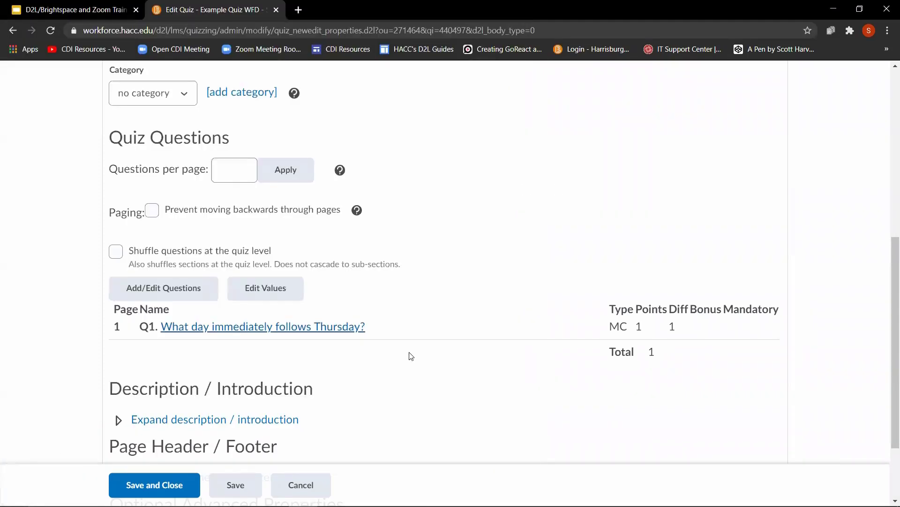
pyautogui.click(138, 295)
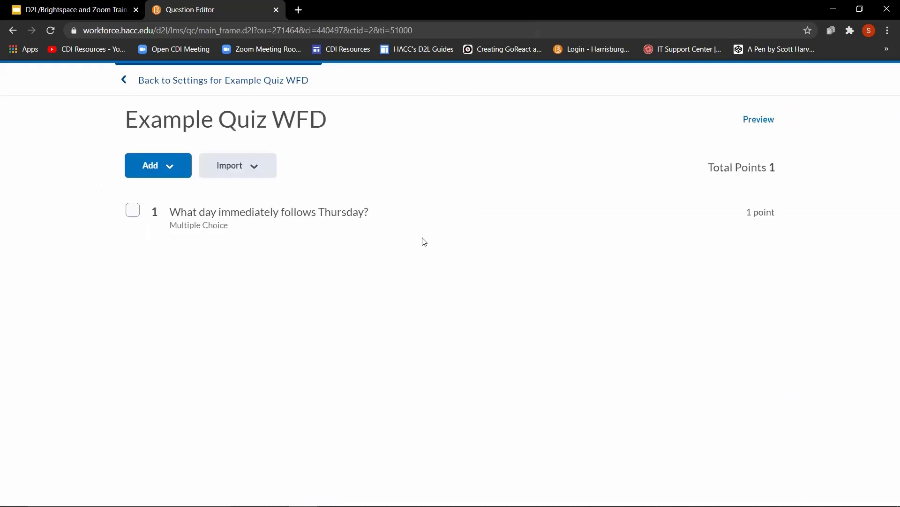
pyautogui.click(179, 177)
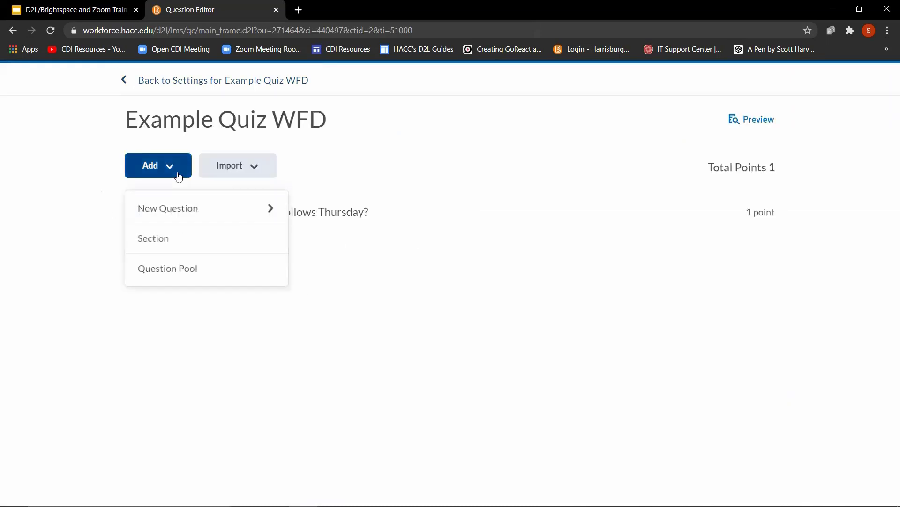
pyautogui.click(209, 92)
pyautogui.click(209, 80)
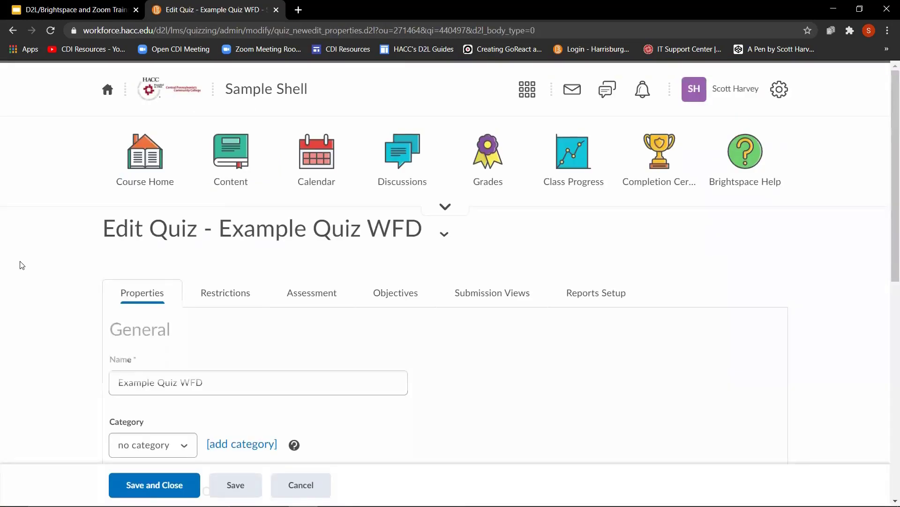
# In the quiz's assessment settings, allow attempts to be set as graded immediately upon completion
pyautogui.scroll(-1, 23, 263)
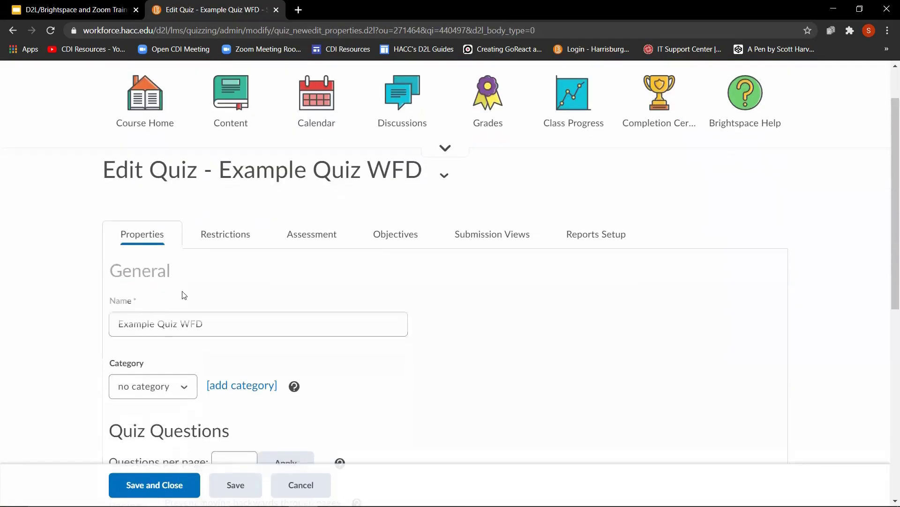
pyautogui.click(302, 240)
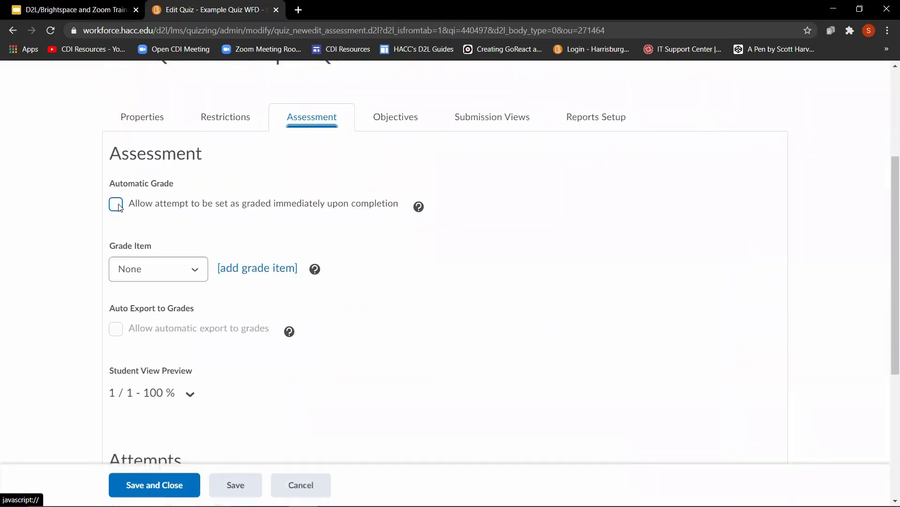
pyautogui.click(117, 205)
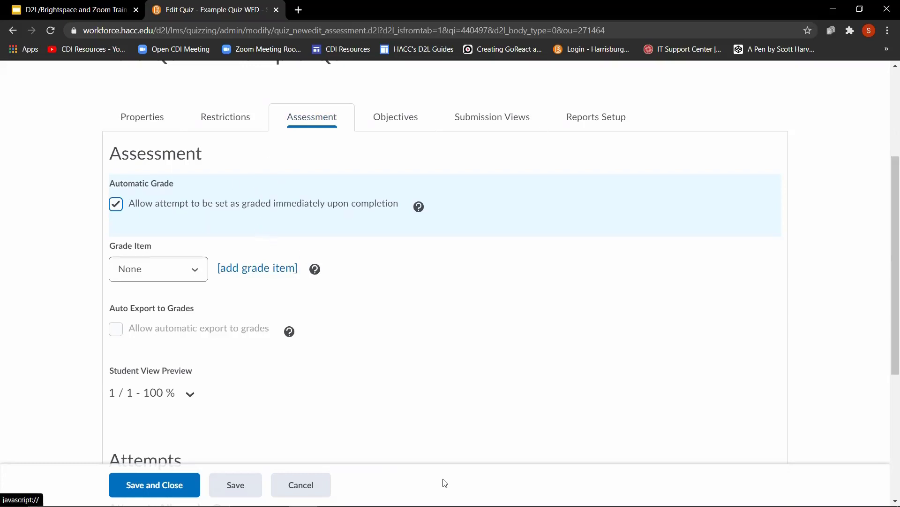
# Set the number of attempts allowed for the quiz to 3 and apply it
pyautogui.scroll(-3, 446, 478)
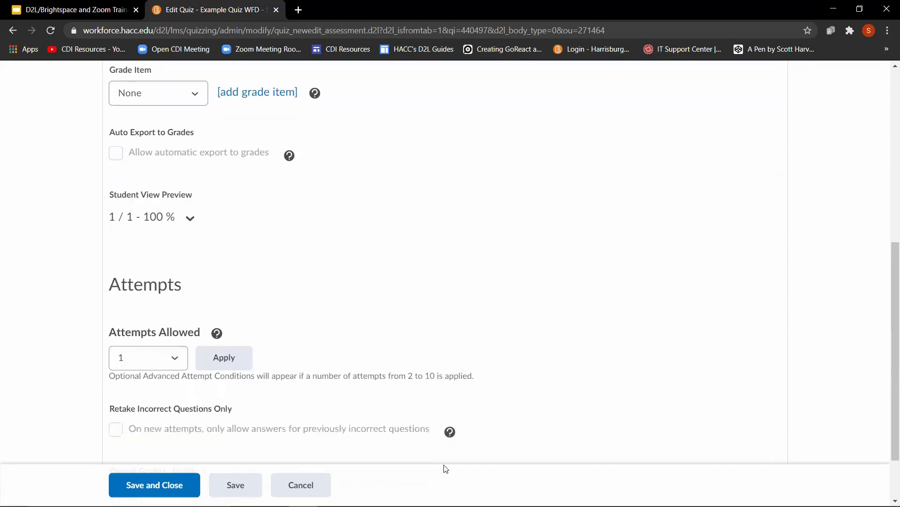
pyautogui.scroll(-2, 444, 466)
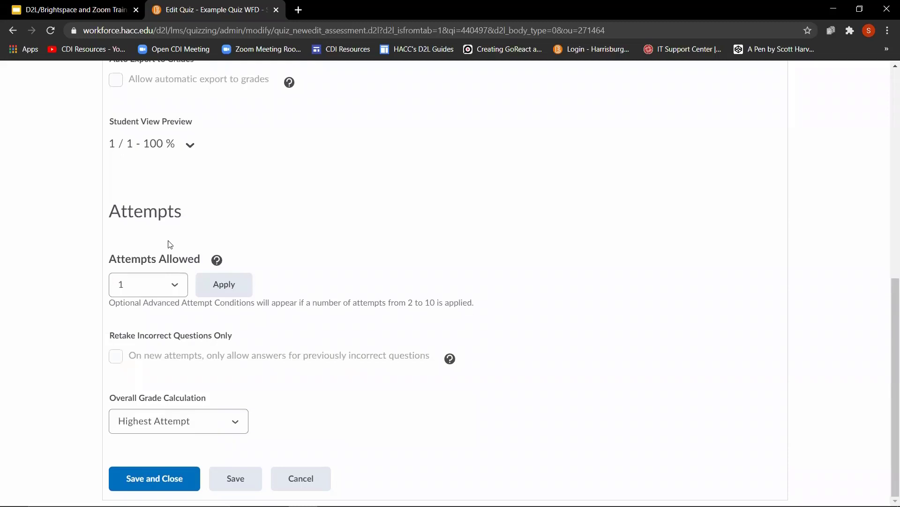
pyautogui.click(176, 289)
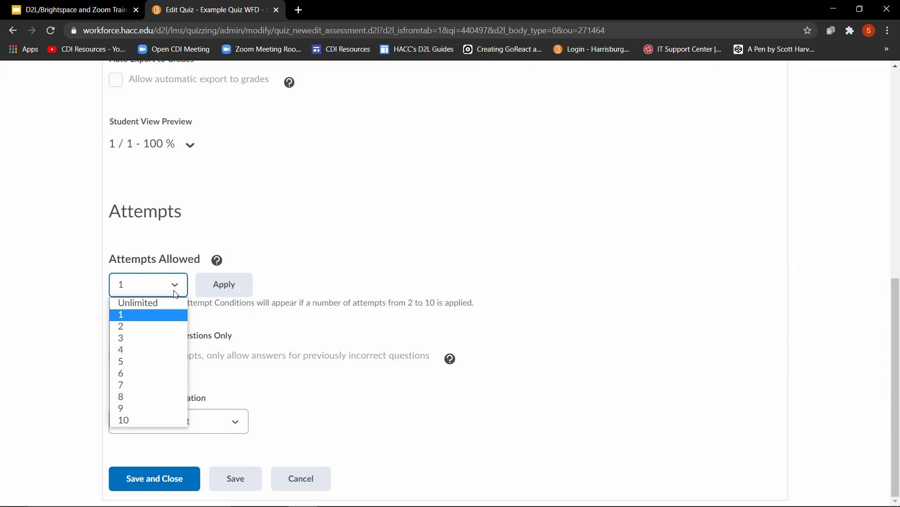
pyautogui.click(144, 339)
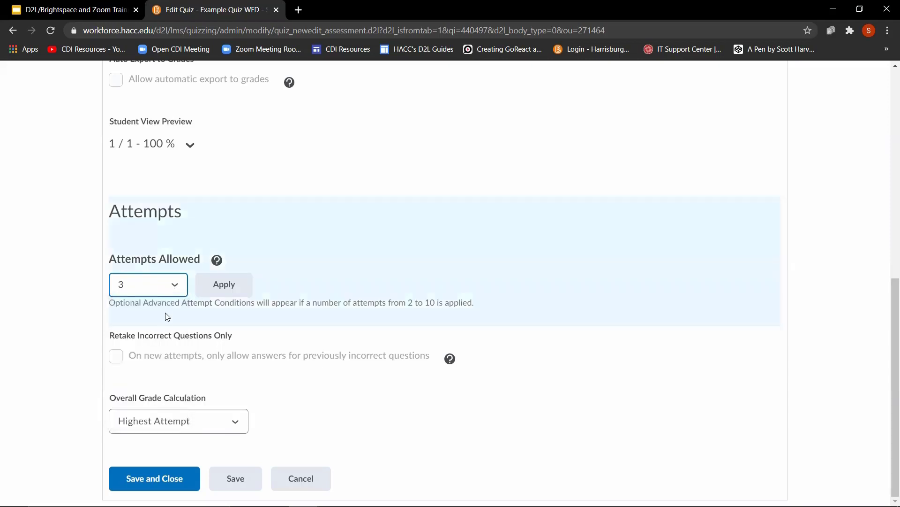
pyautogui.click(217, 289)
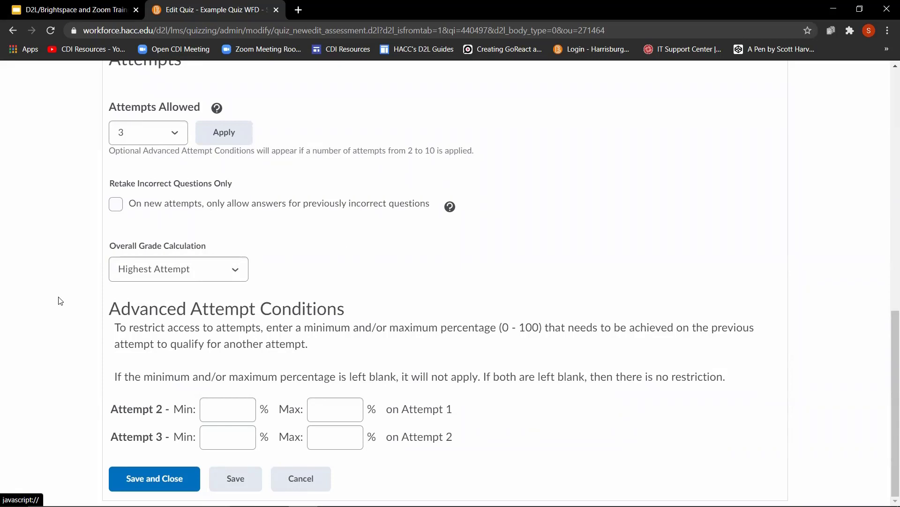
# Restrict new attempts to previously incorrect questions and choose Highest Attempt as the overall grade calculation
pyautogui.click(113, 208)
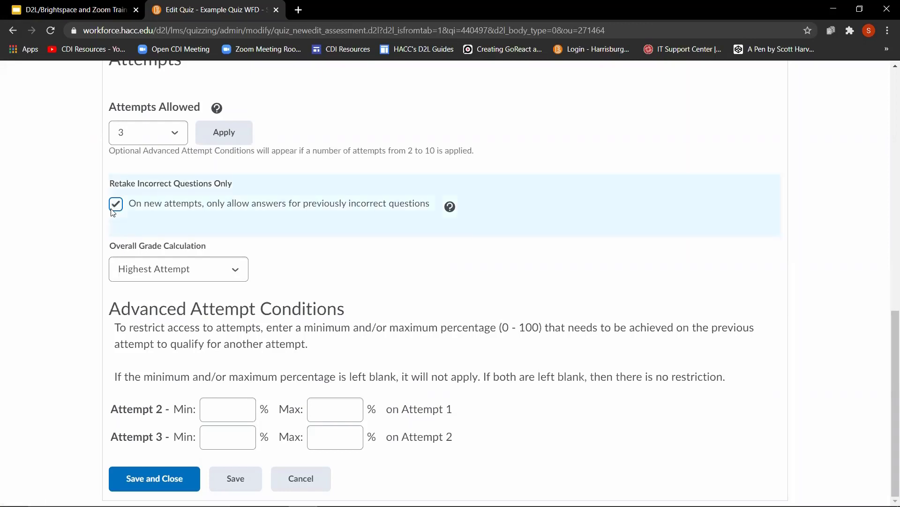
pyautogui.click(238, 276)
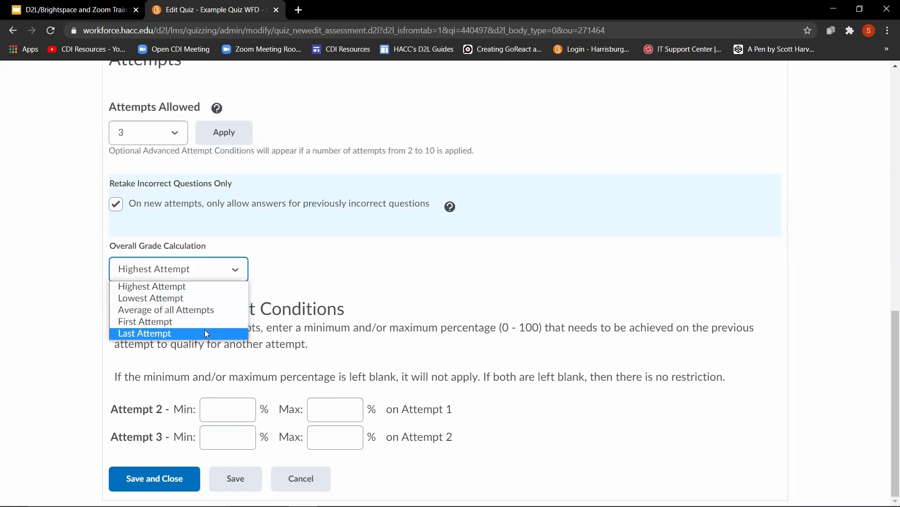
pyautogui.click(210, 286)
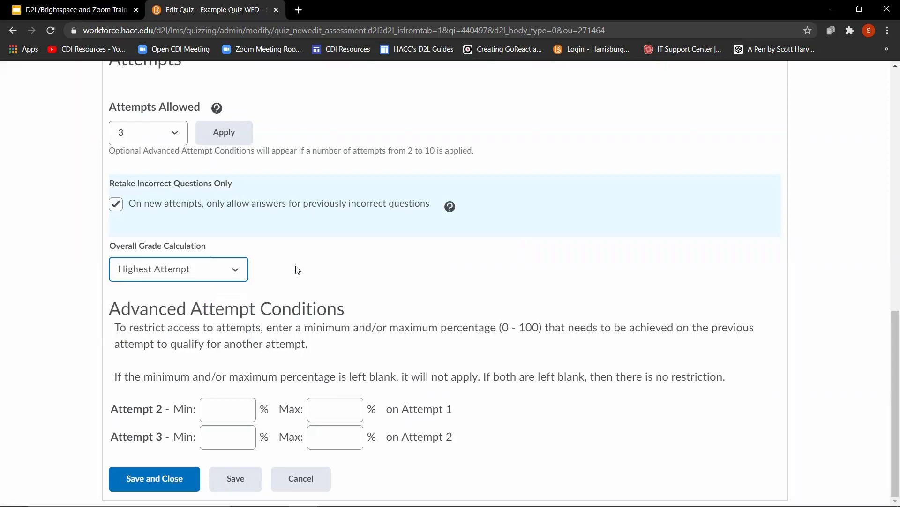
pyautogui.click(298, 270)
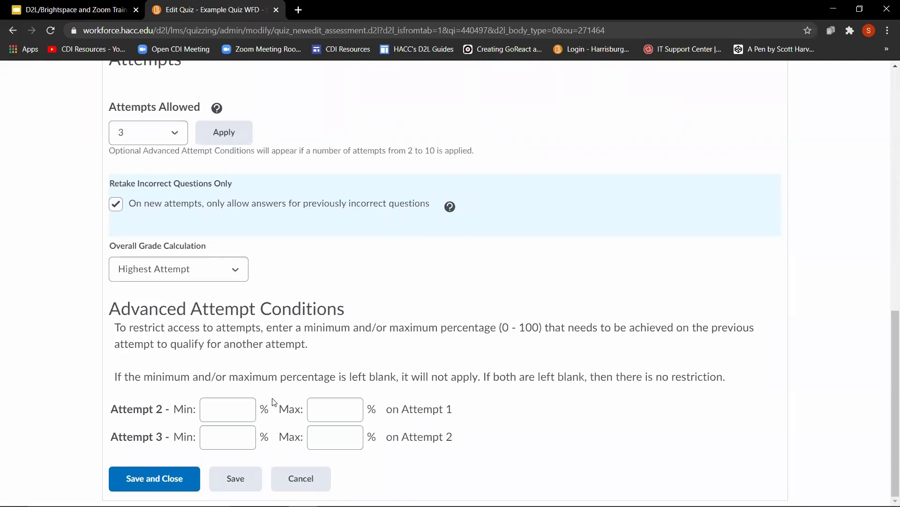
# Save and close the quiz's assessment settings, and open the grading page for Example Quiz WFD
pyautogui.click(145, 479)
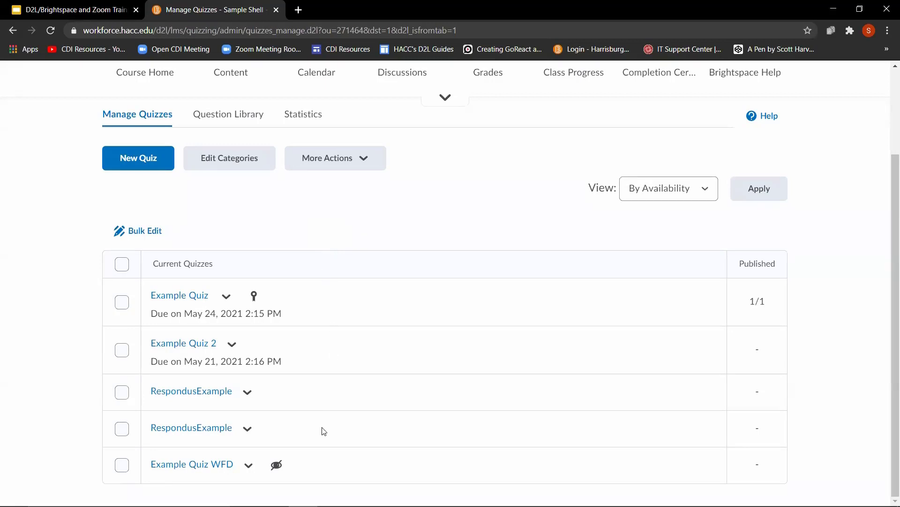
pyautogui.click(249, 466)
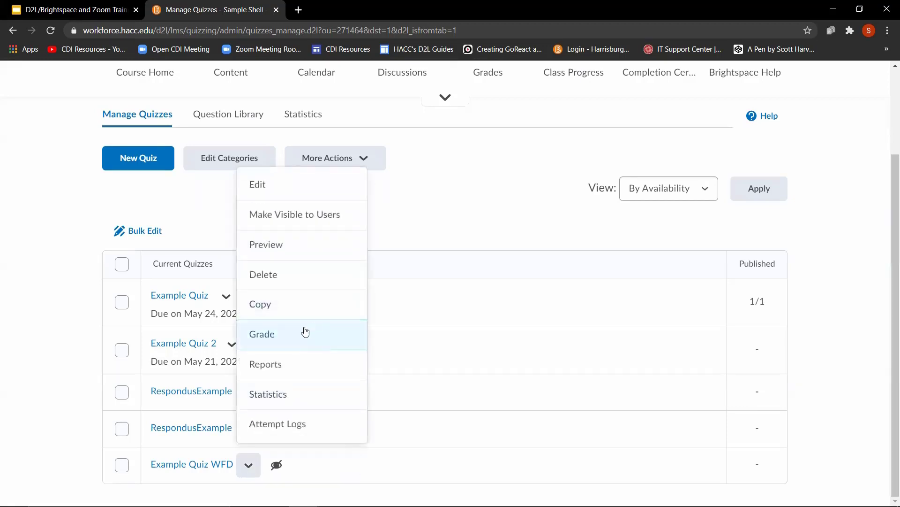
pyautogui.click(279, 337)
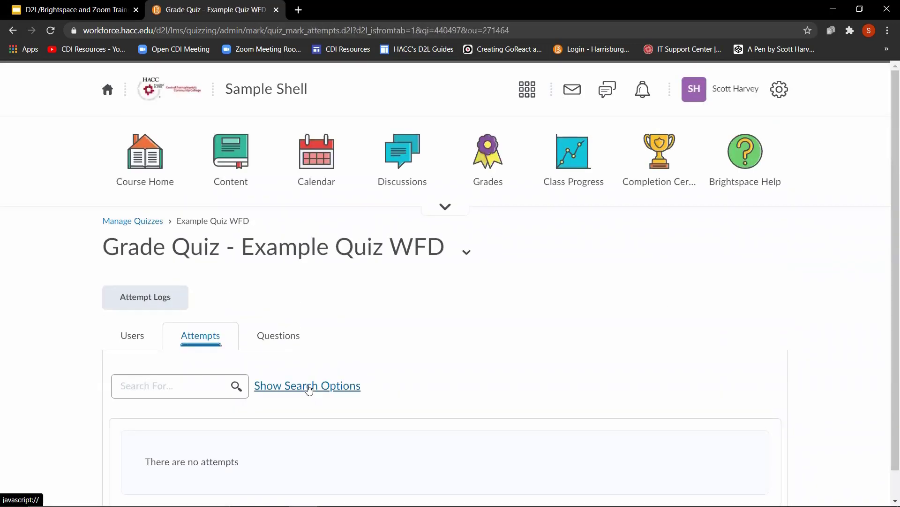
# Show the search options for the quiz attempts and run a search restricted to All attempts
pyautogui.click(309, 390)
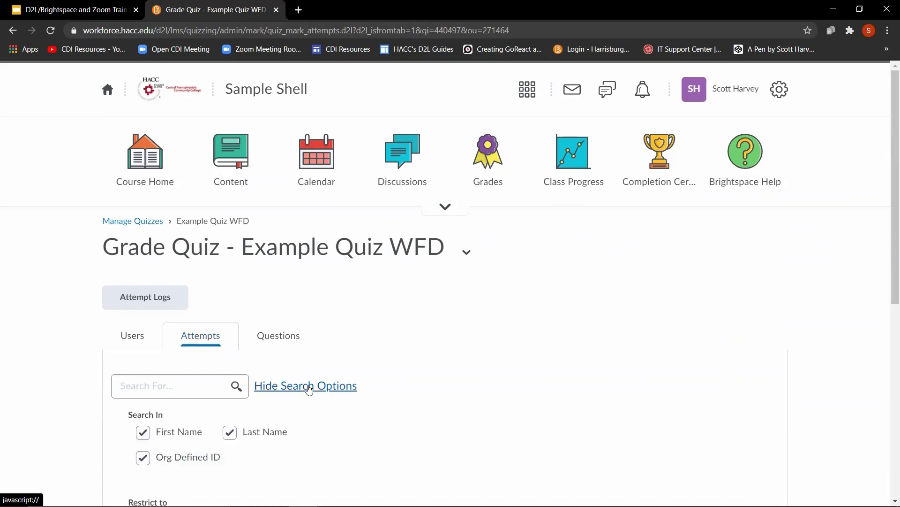
pyautogui.scroll(-6, 343, 242)
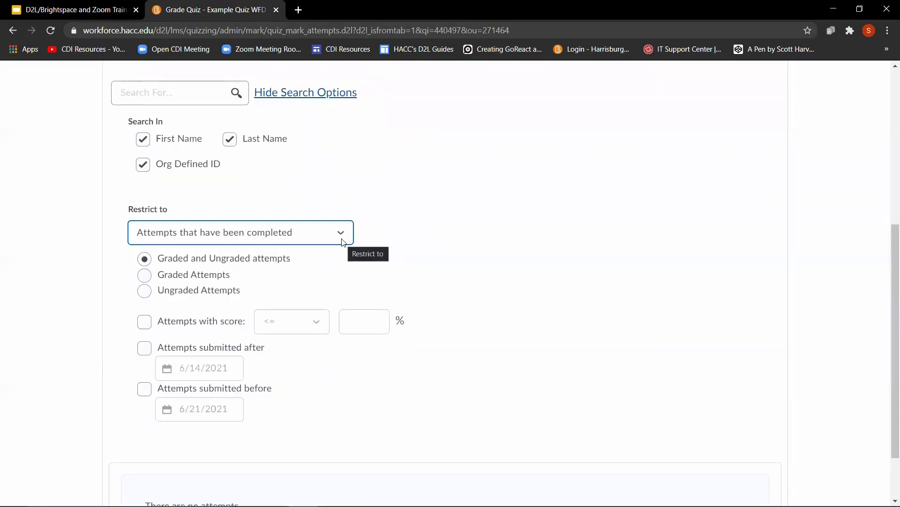
pyautogui.click(342, 242)
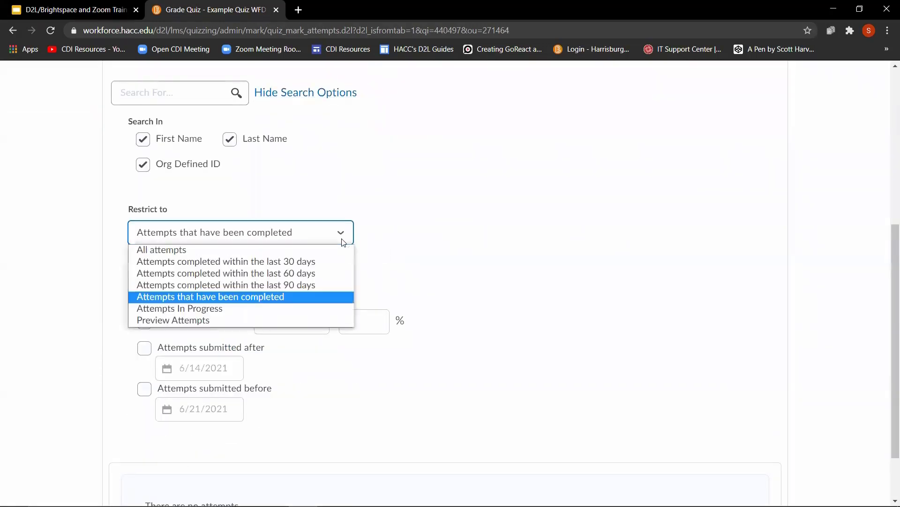
pyautogui.click(184, 247)
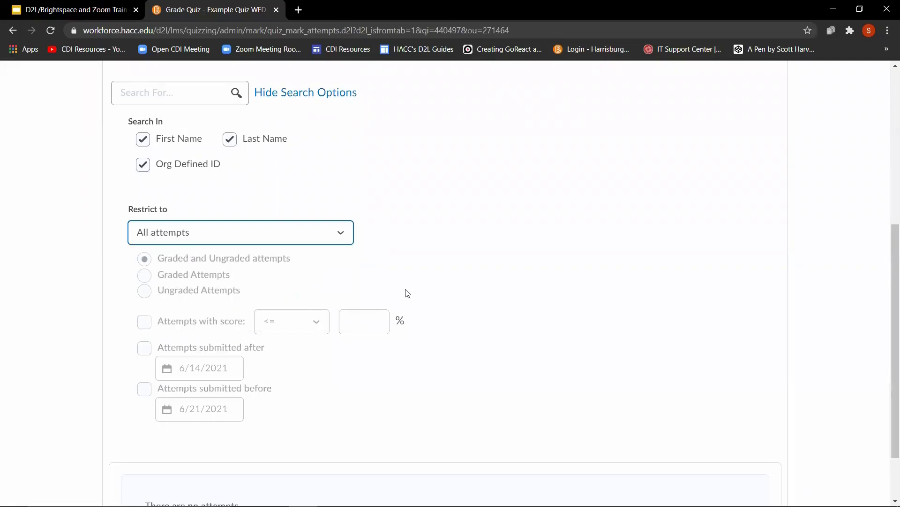
pyautogui.scroll(2, 407, 293)
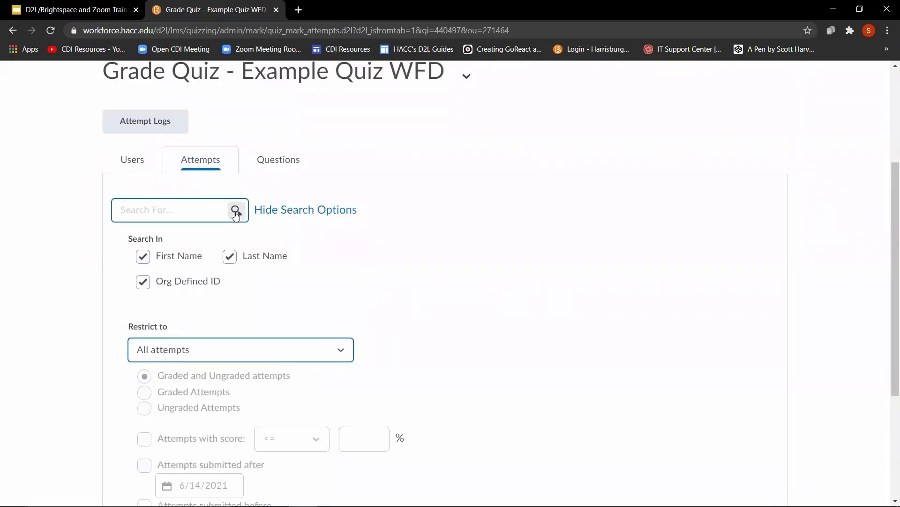
pyautogui.click(237, 211)
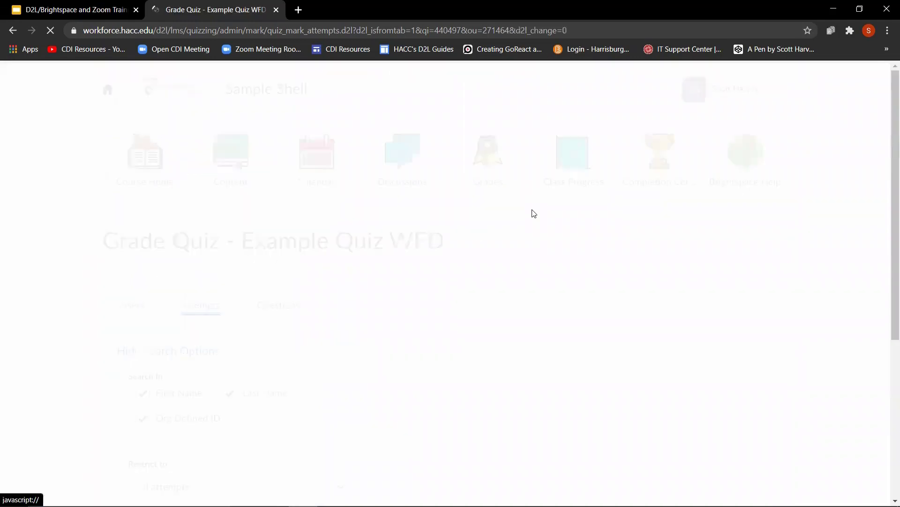
pyautogui.scroll(-5, 633, 324)
pyautogui.scroll(-4, 645, 312)
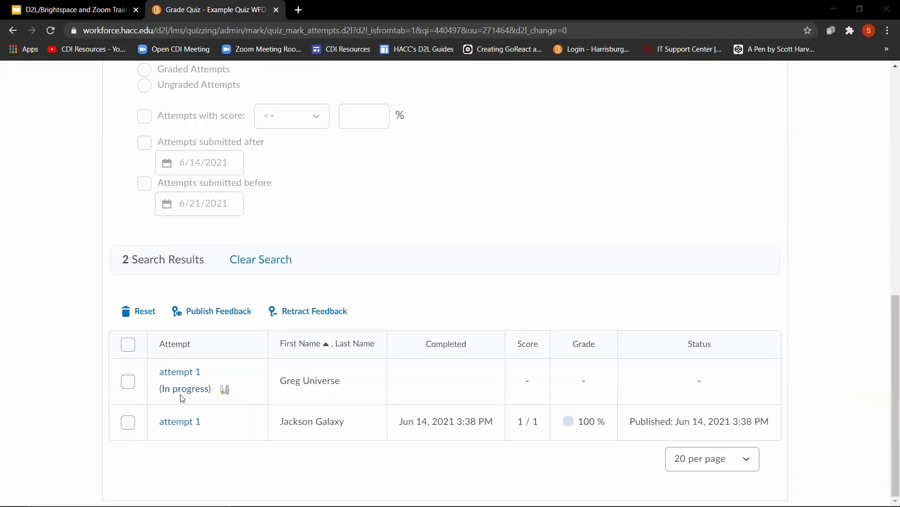
# Reset the in-progress attempt on Example Quiz WFD and confirm deleting its data
pyautogui.click(128, 382)
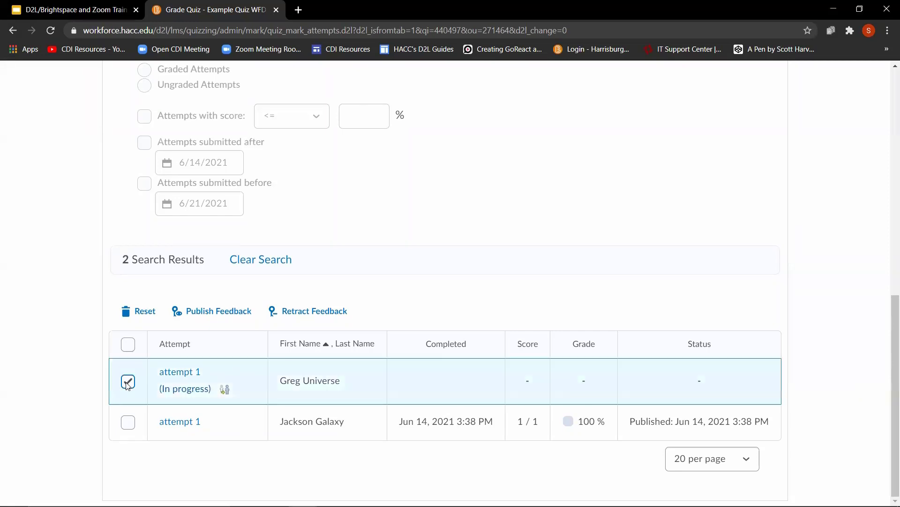
pyautogui.click(138, 317)
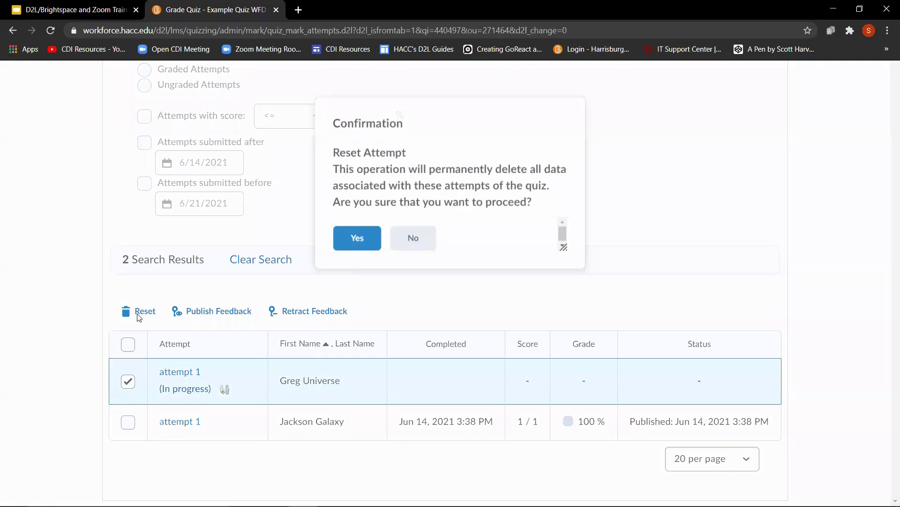
pyautogui.click(358, 252)
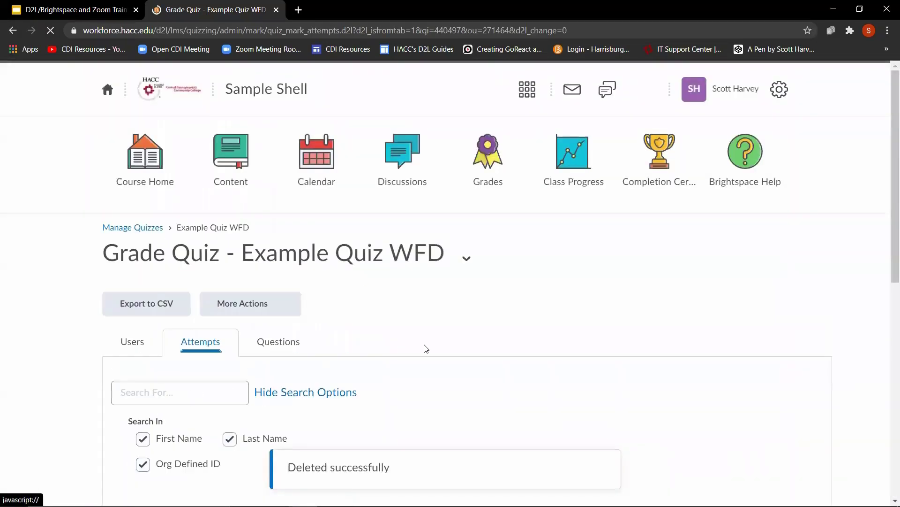
pyautogui.scroll(-10, 425, 355)
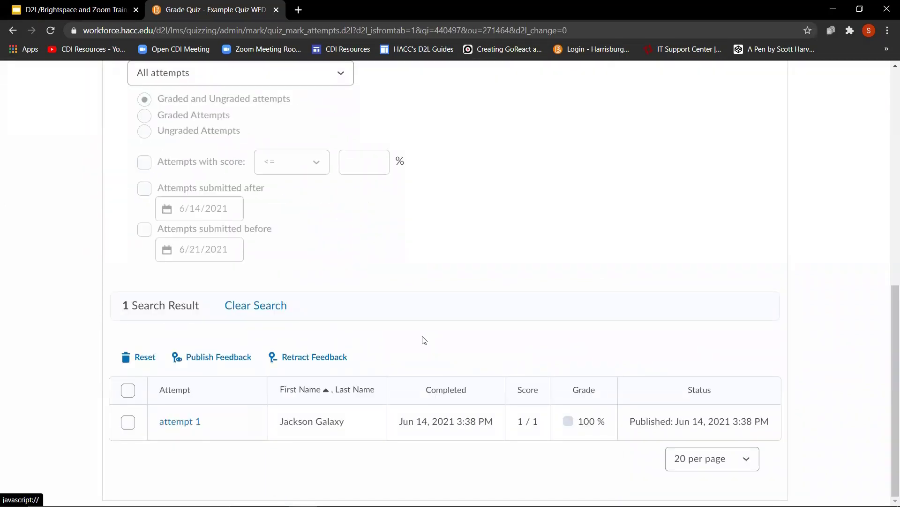
# Edit the restrictions of Example Quiz WFD and enable a due date of 6/21/2021 at 4:00 PM
pyautogui.scroll(10, 469, 263)
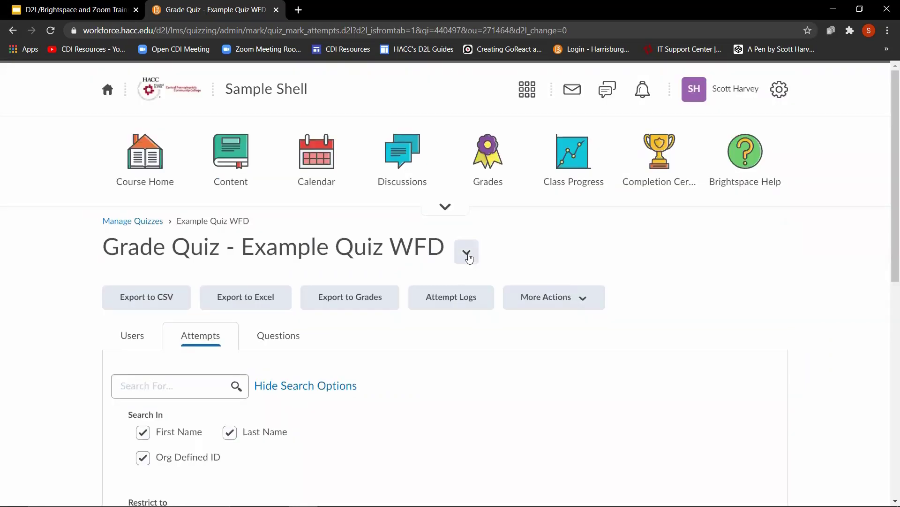
pyautogui.click(467, 253)
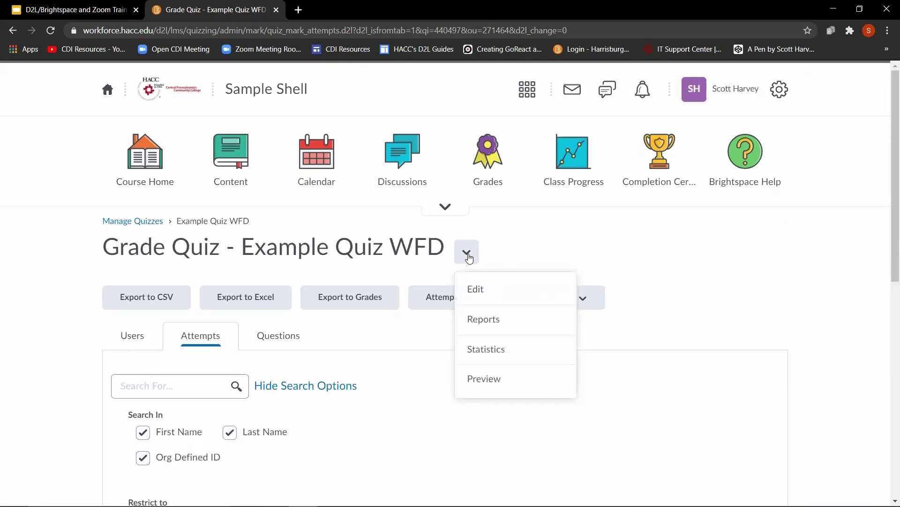
pyautogui.click(475, 293)
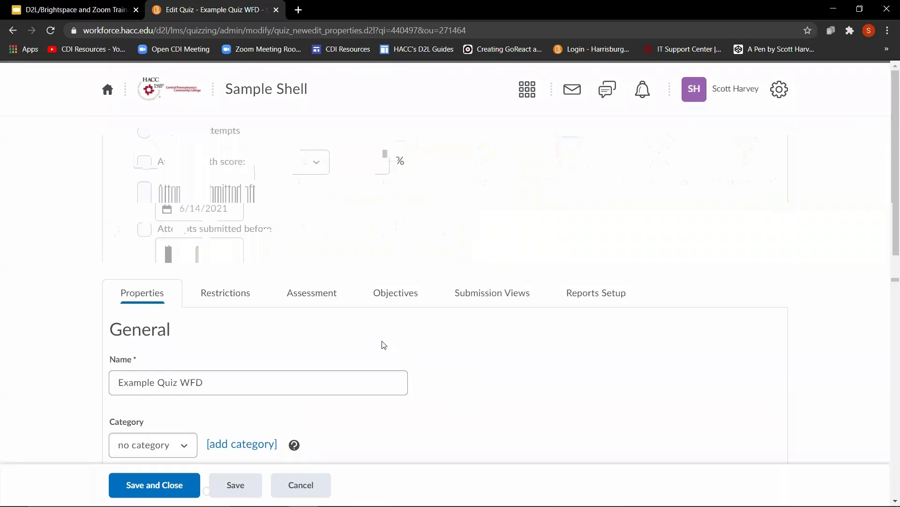
pyautogui.click(218, 303)
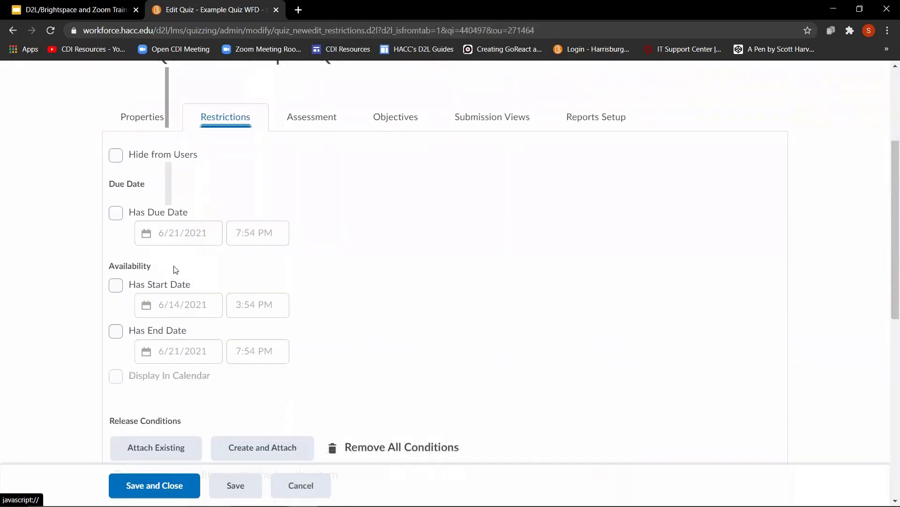
pyautogui.click(115, 214)
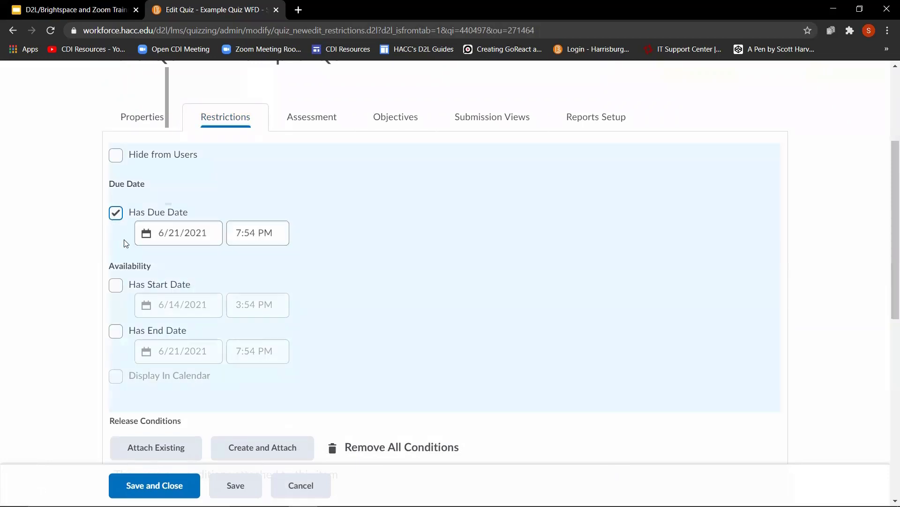
pyautogui.click(201, 243)
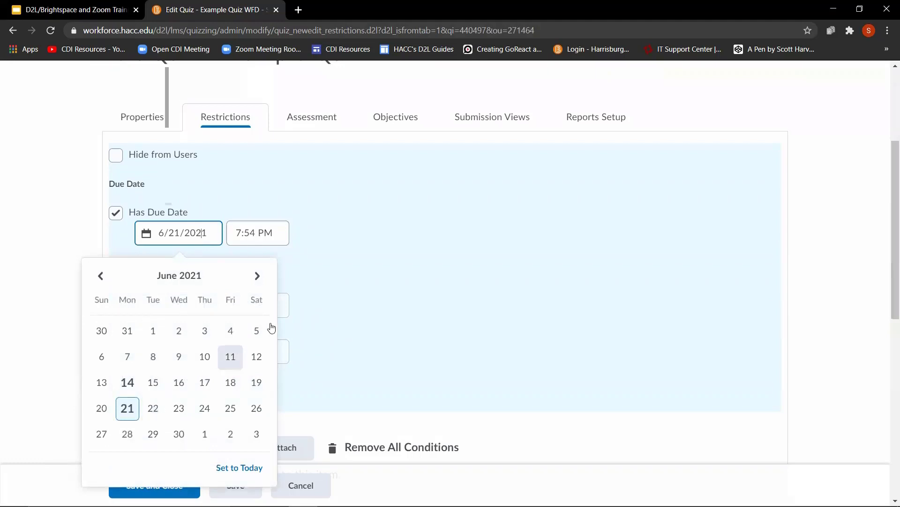
pyautogui.click(258, 234)
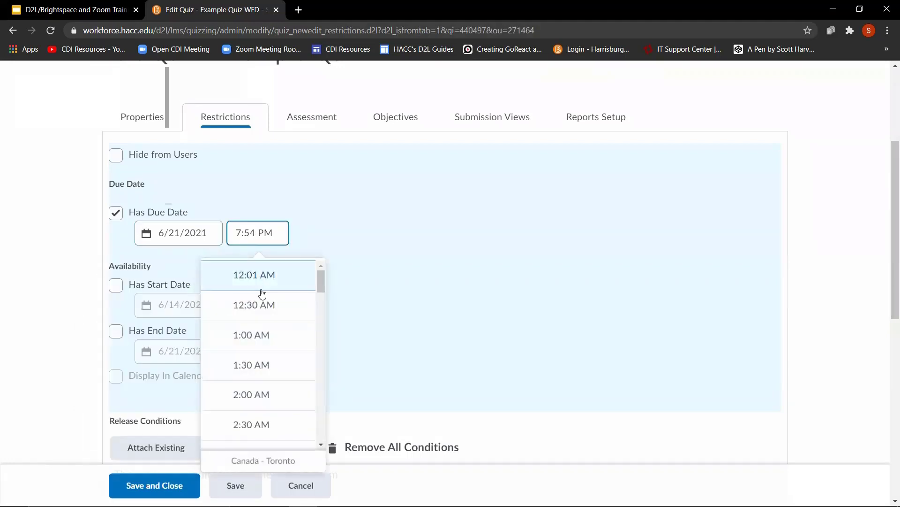
pyautogui.scroll(-6, 279, 392)
pyautogui.scroll(-1, 328, 363)
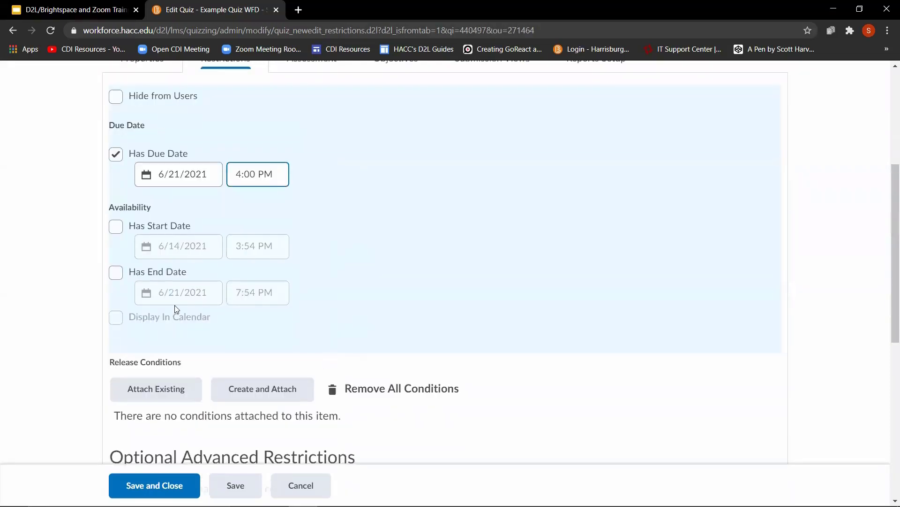
# Enable a start date for the quiz's availability and set it to 6/14/2021 at 7:00 AM
pyautogui.click(114, 232)
pyautogui.press('Tab')
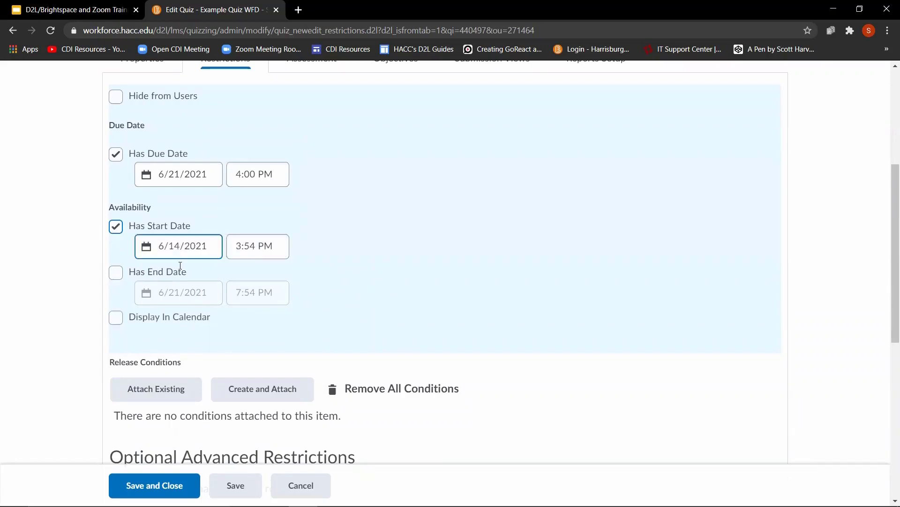
pyautogui.click(183, 245)
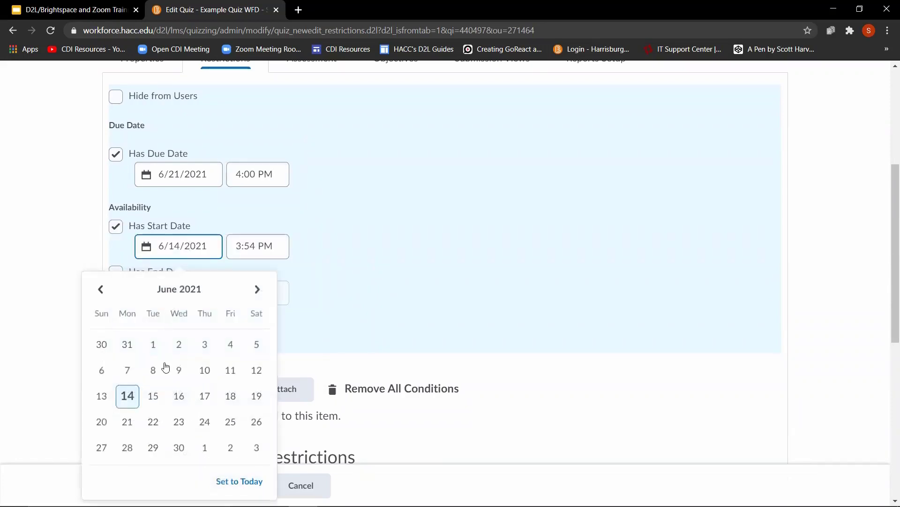
pyautogui.click(253, 245)
pyautogui.scroll(-6, 274, 368)
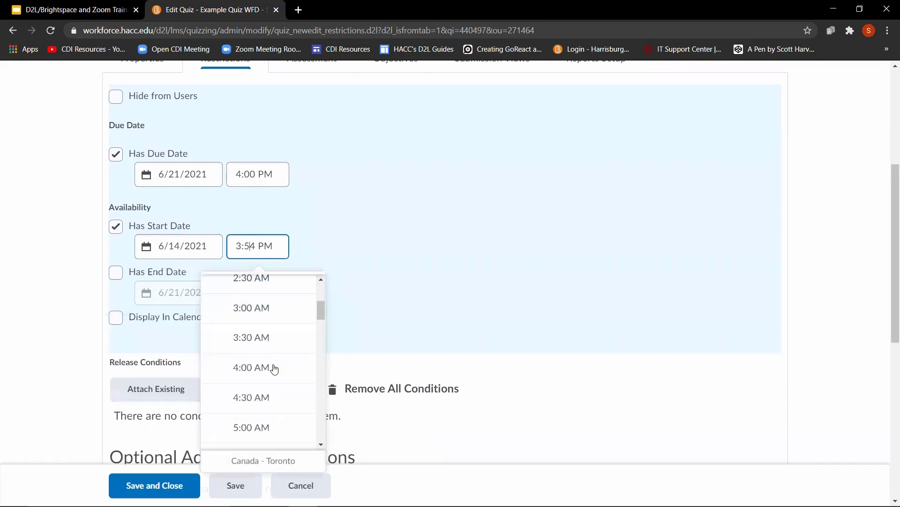
pyautogui.click(274, 369)
# Set the availability end date to June 22, 2021 at 4:00 PM with calendar display enabled, and save and close the quiz
pyautogui.click(115, 272)
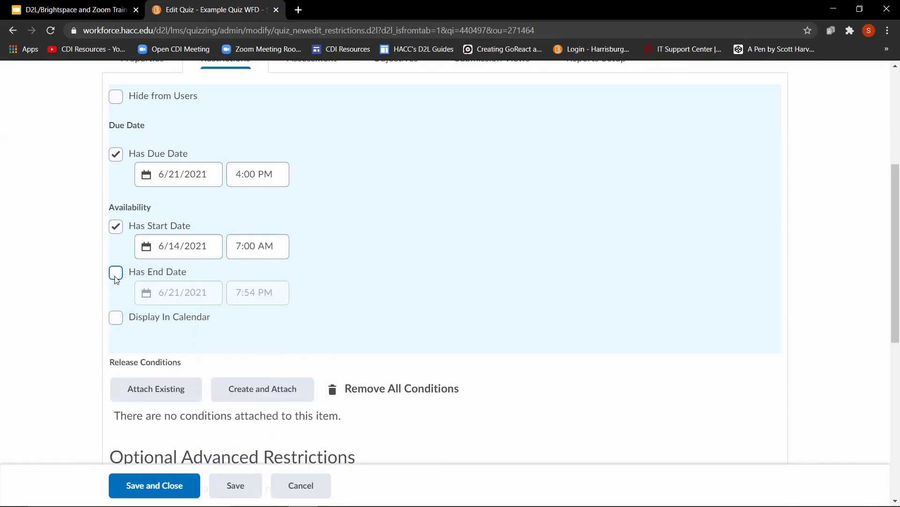
pyautogui.click(272, 288)
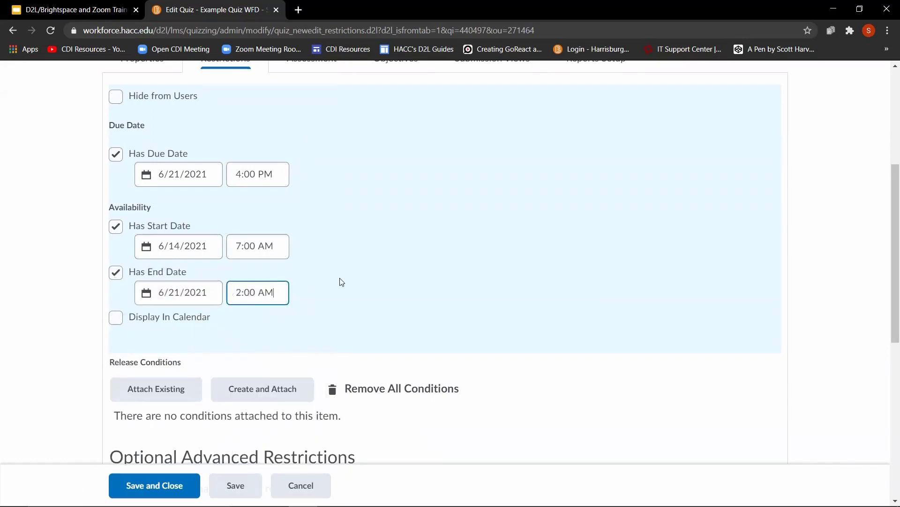
pyautogui.click(341, 282)
pyautogui.click(118, 318)
pyautogui.click(159, 486)
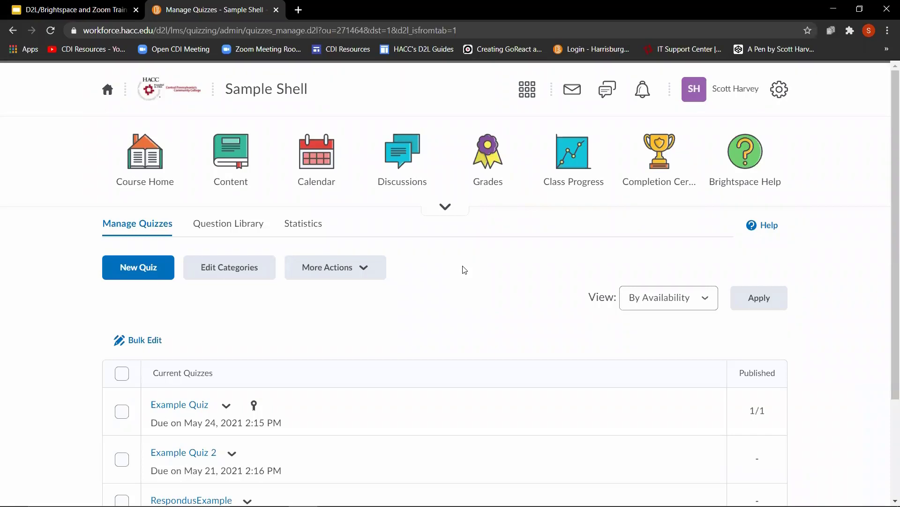
# Reopen Example Quiz WFD for editing and go to its submission view settings
pyautogui.scroll(-3, 463, 312)
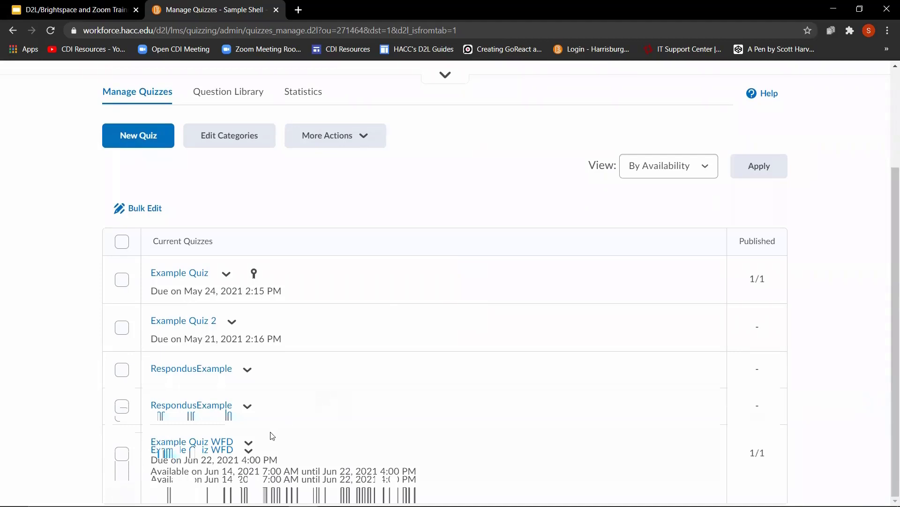
pyautogui.click(250, 447)
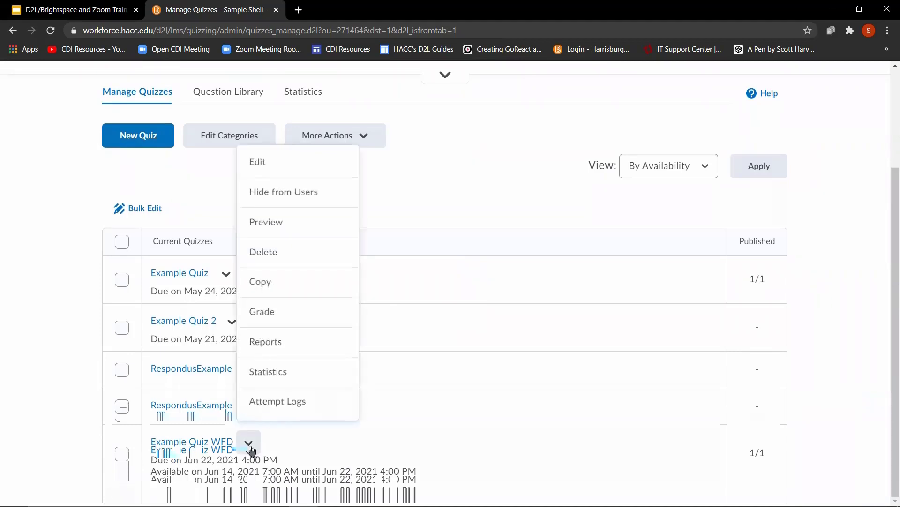
pyautogui.click(282, 168)
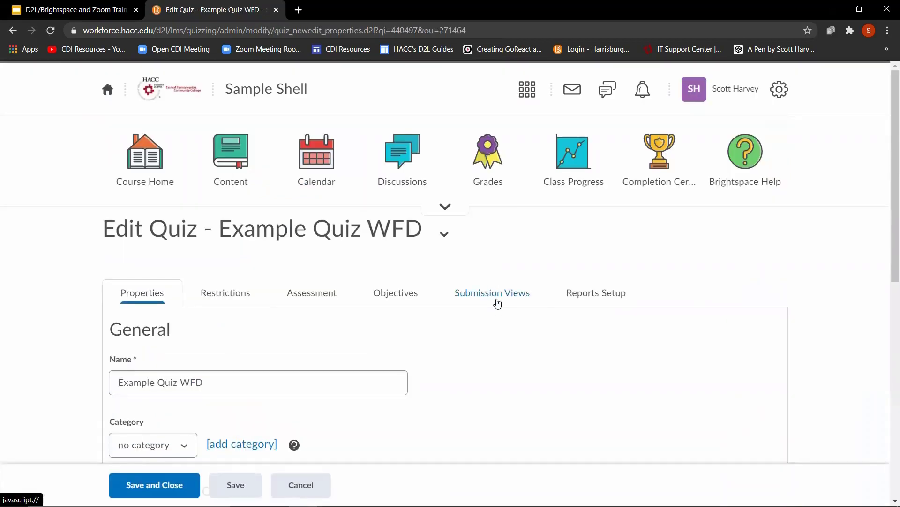
pyautogui.click(497, 303)
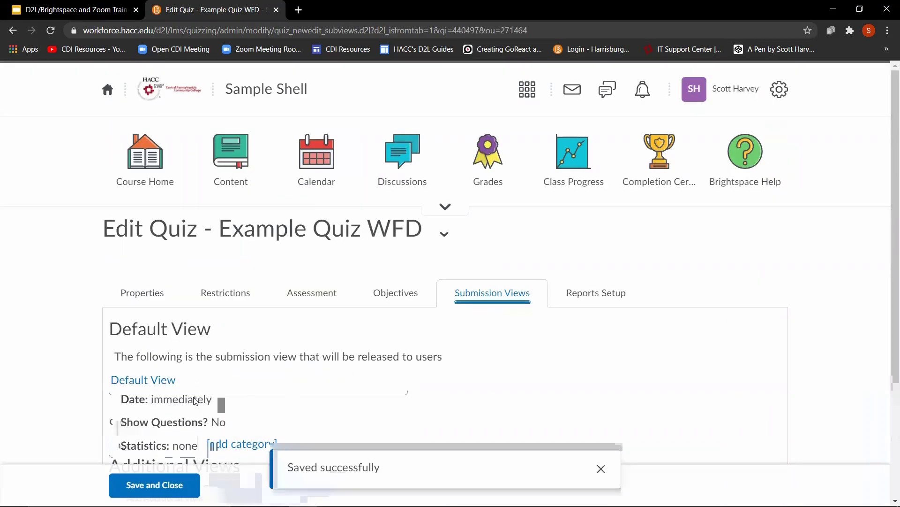
# Edit the Default View and set Show Questions to Yes, keeping the option to show all questions with user responses
pyautogui.click(144, 382)
pyautogui.scroll(-6, 307, 275)
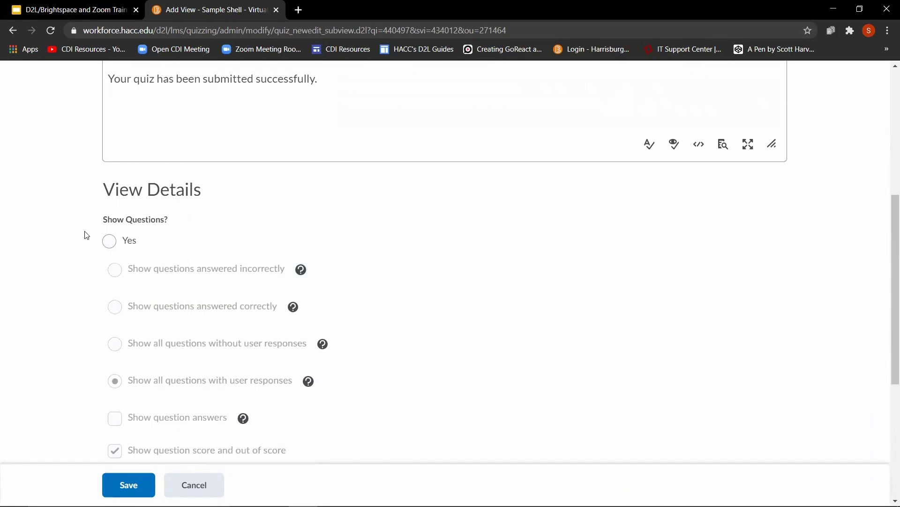
pyautogui.click(110, 241)
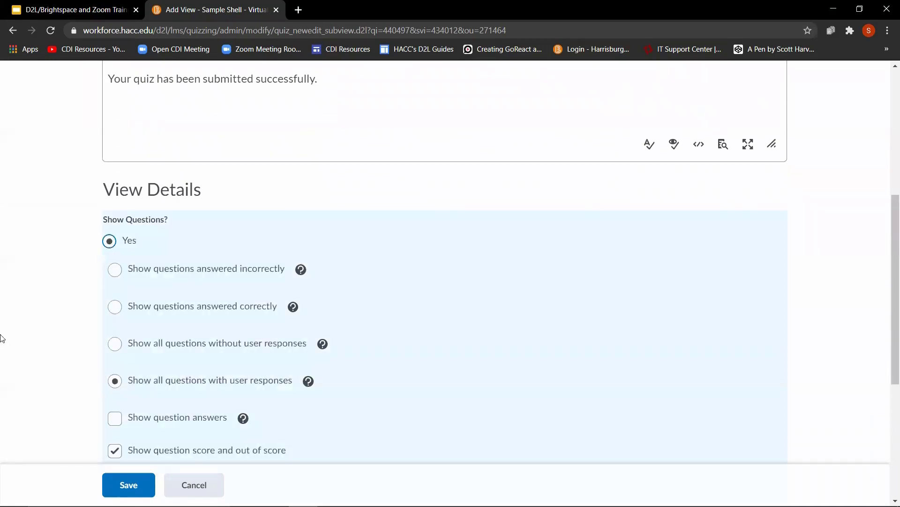
pyautogui.scroll(-1, 75, 310)
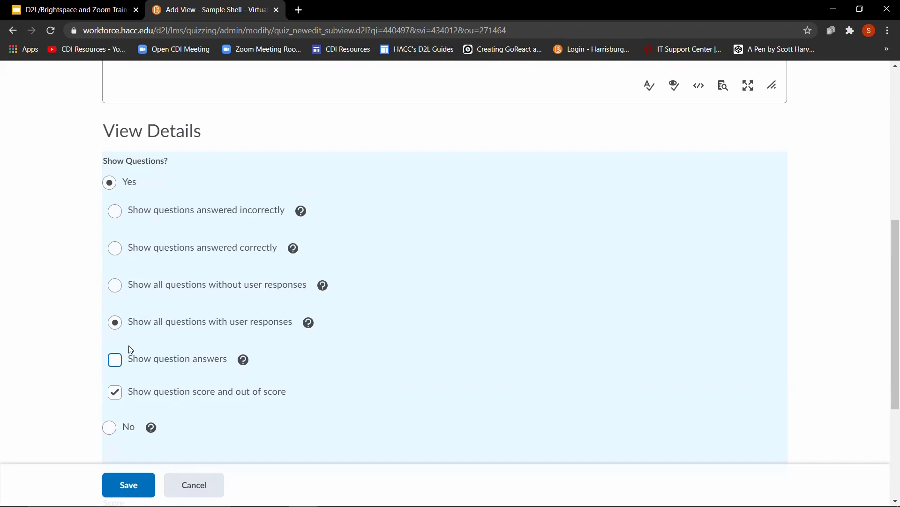
# Enable Show question answers for the Default View and save the view
pyautogui.click(114, 362)
pyautogui.scroll(-4, 70, 396)
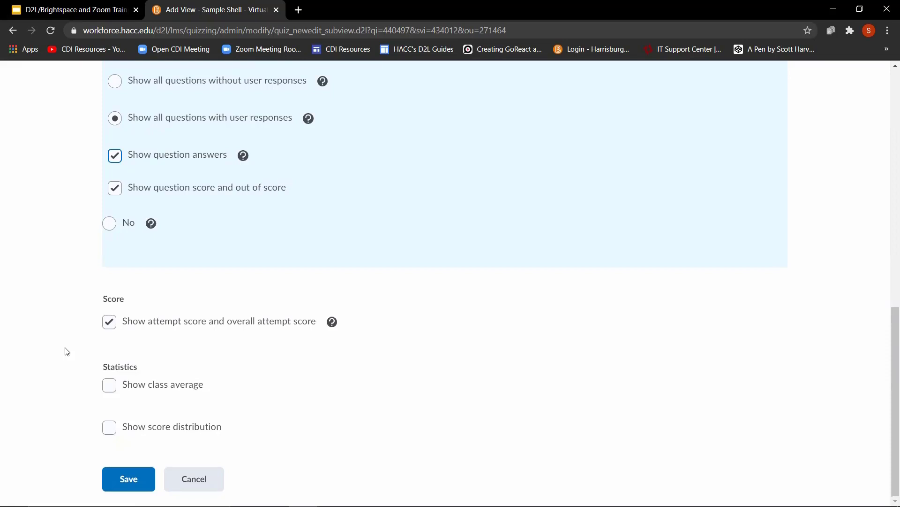
pyautogui.click(129, 478)
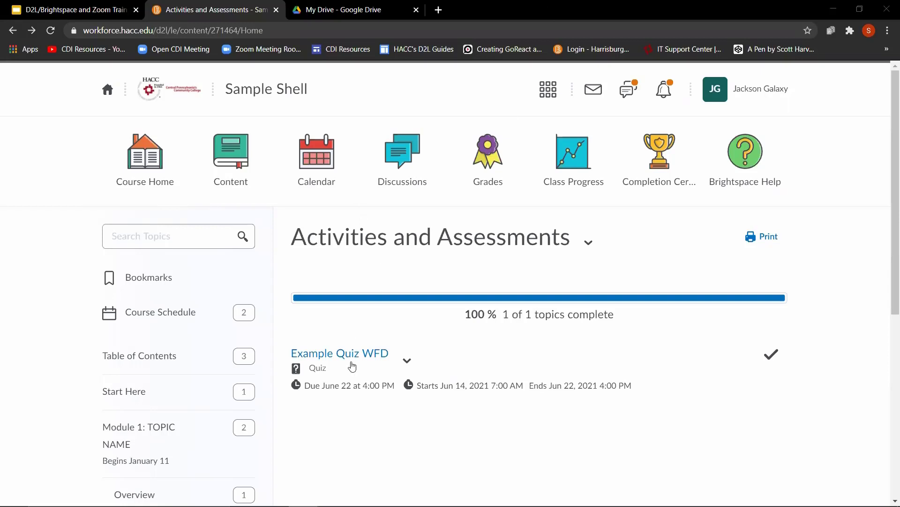
# From the student account, open Example Quiz WFD's submissions and view Attempt 1
pyautogui.click(317, 352)
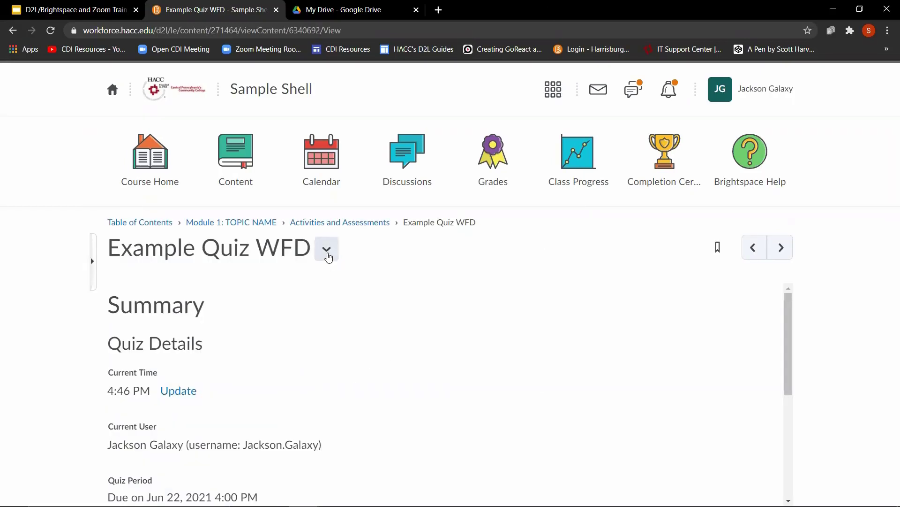
pyautogui.click(327, 249)
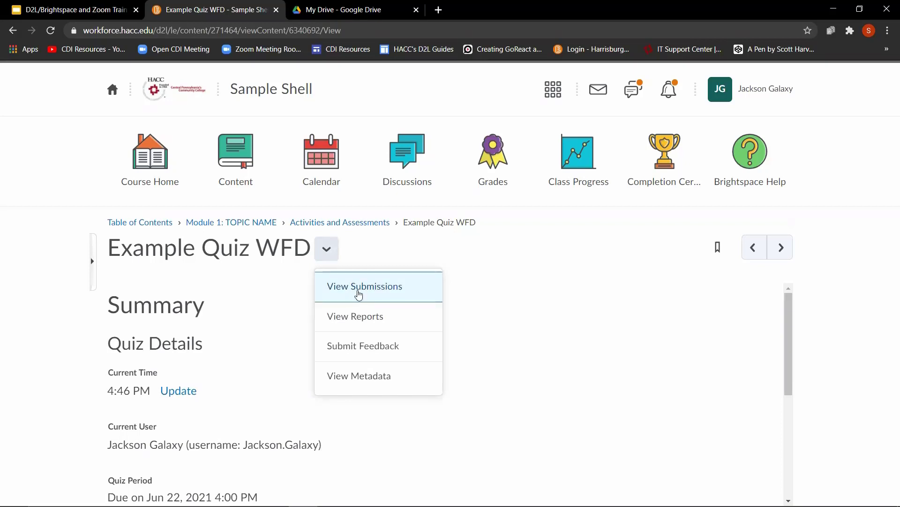
pyautogui.click(359, 293)
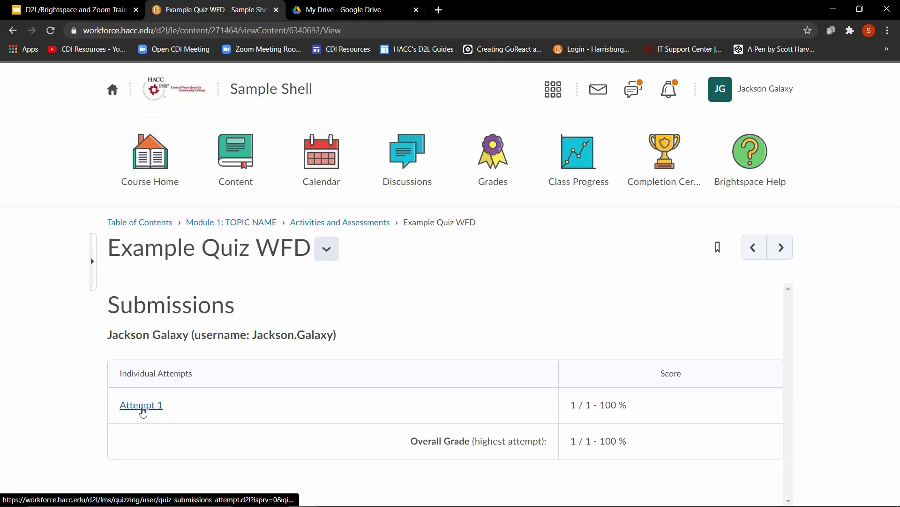
pyautogui.click(142, 406)
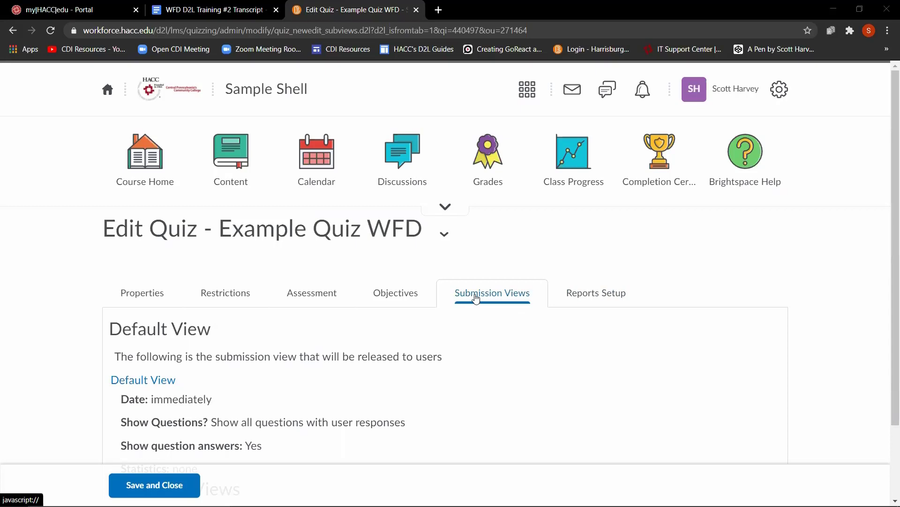
# Add an additional submission view to Example Quiz WFD and name it "End of Queston and Answer View"
pyautogui.scroll(-2, 306, 404)
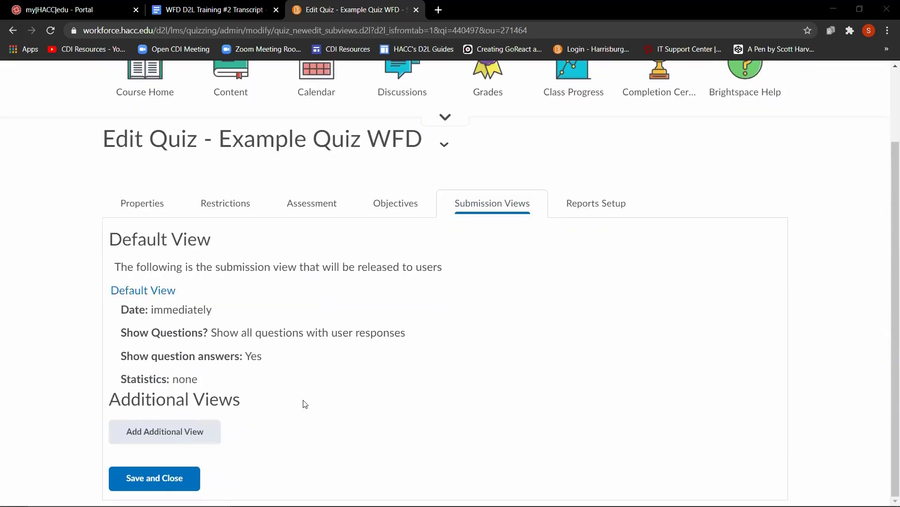
pyautogui.click(184, 438)
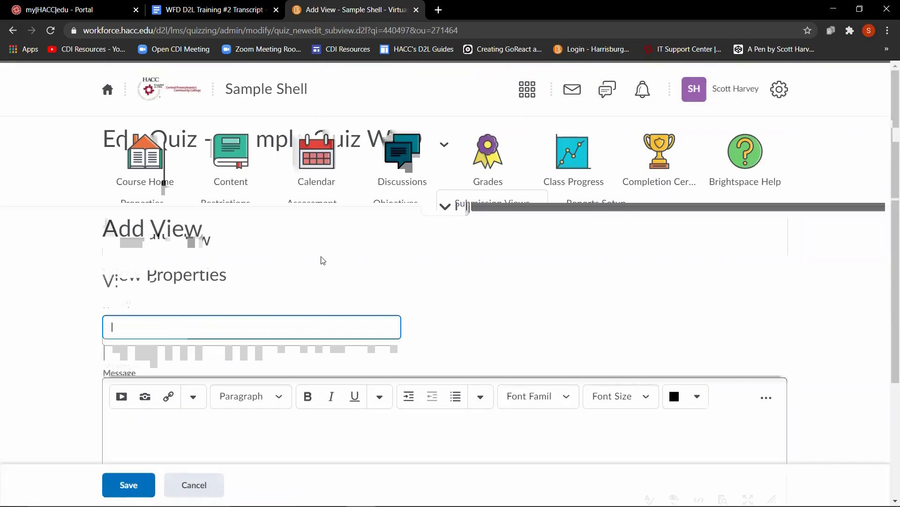
pyautogui.write('End of Queston and Answer View')
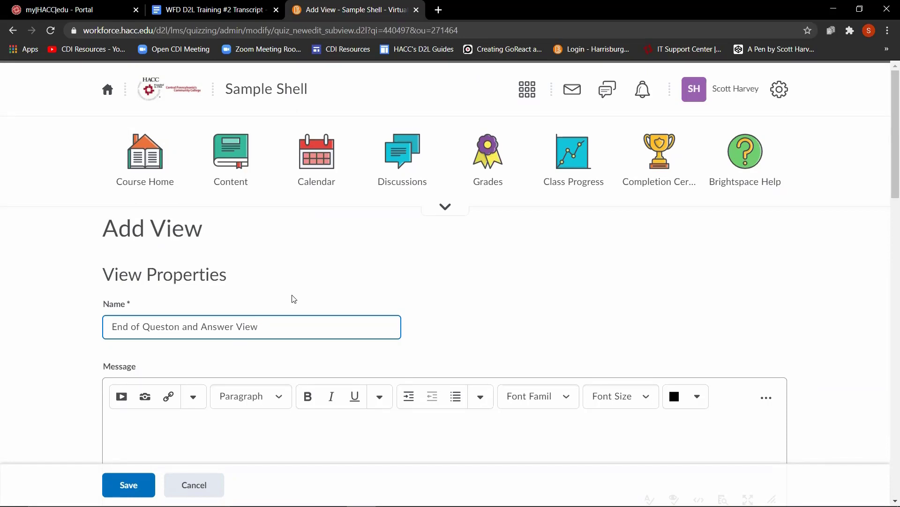
pyautogui.scroll(-5, 282, 296)
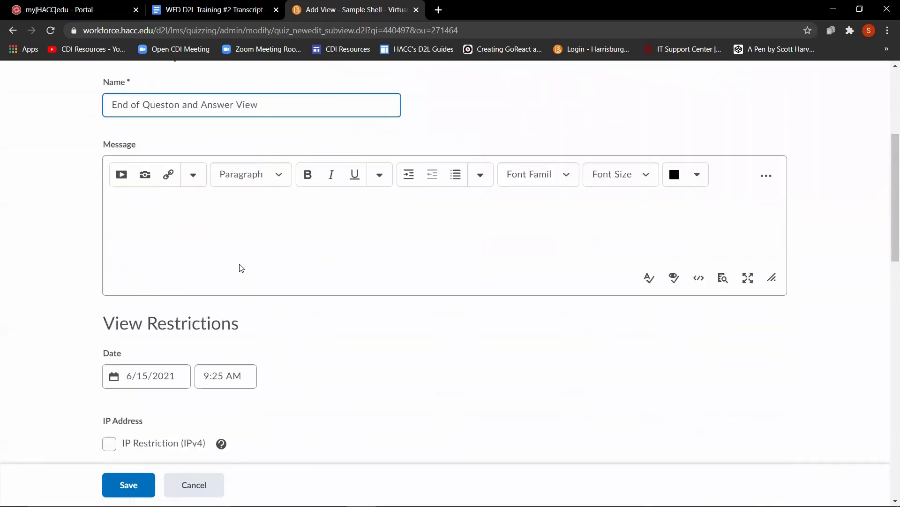
pyautogui.click(229, 207)
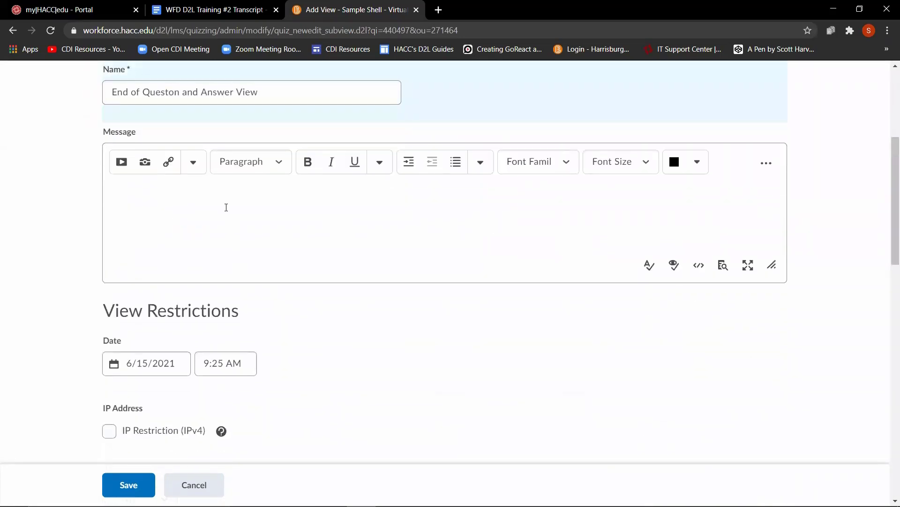
# Set the additional view's restriction date to 6/16/2021 at 12:01 AM and go through its View Details options
pyautogui.scroll(-3, 226, 207)
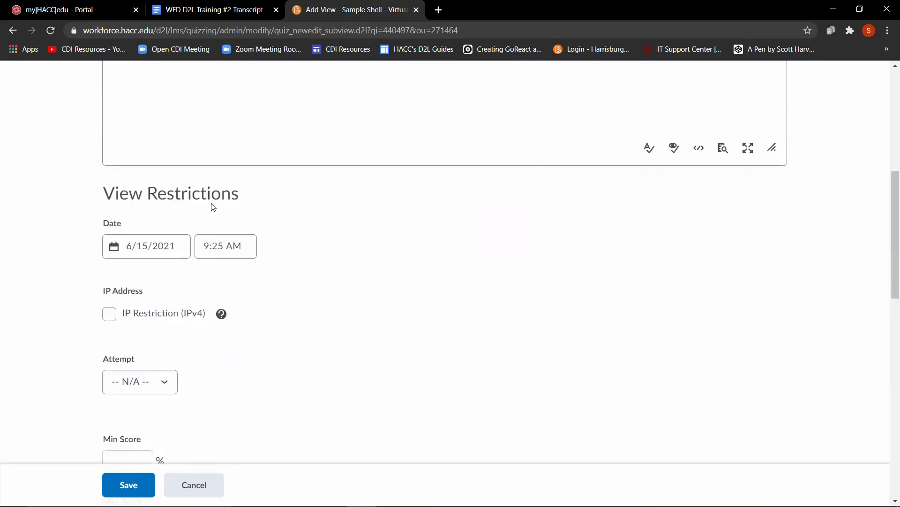
pyautogui.click(169, 253)
pyautogui.click(164, 247)
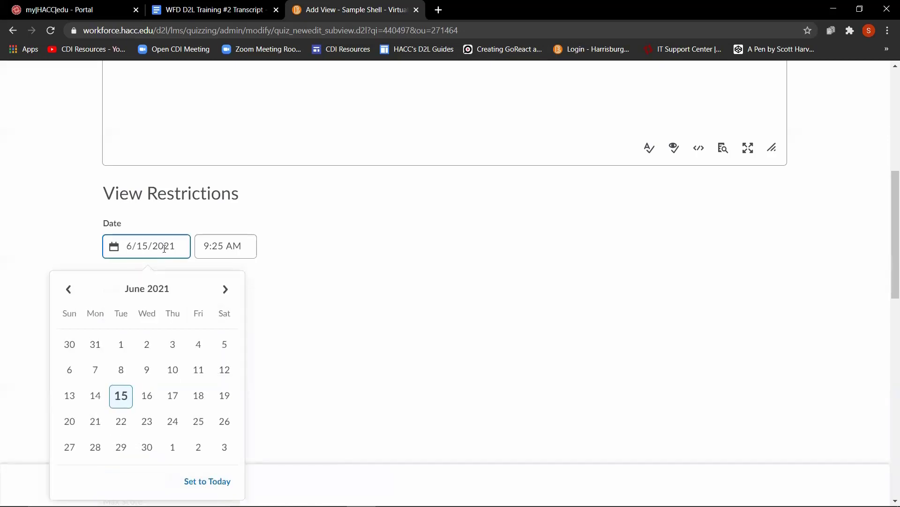
pyautogui.click(146, 400)
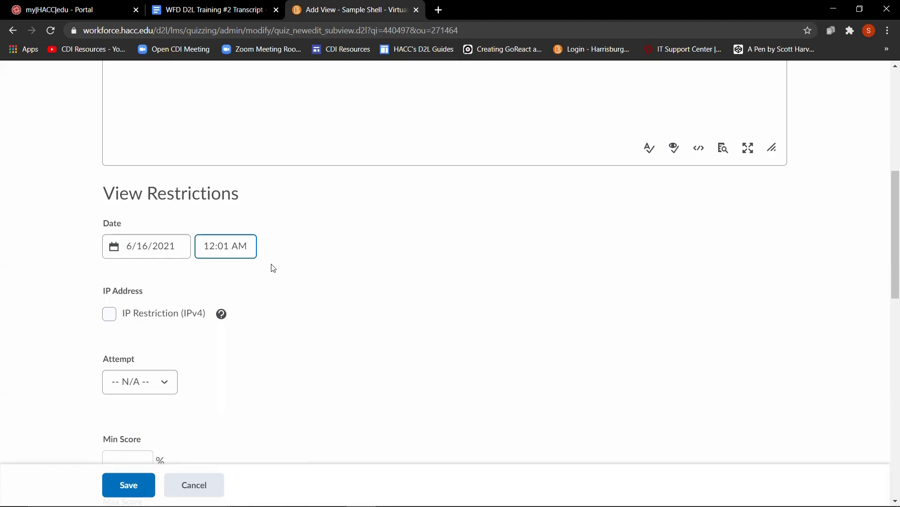
pyautogui.scroll(-10, 273, 268)
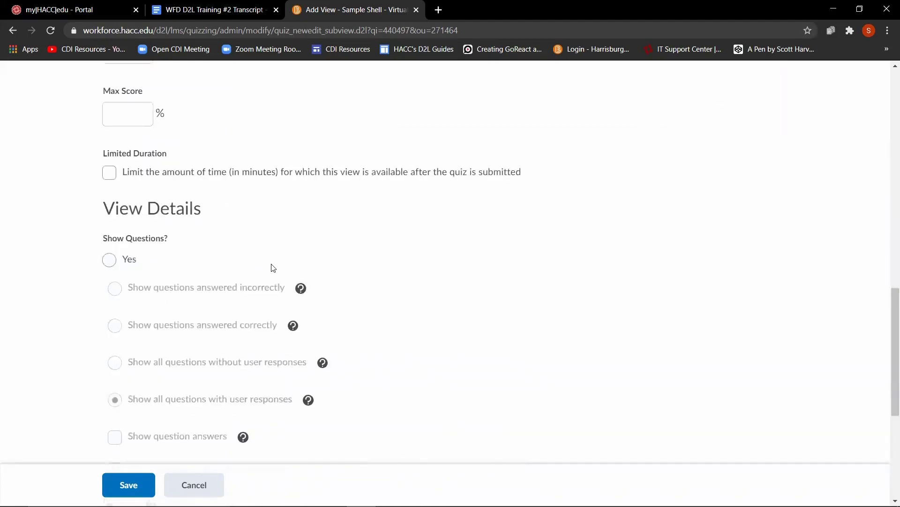
pyautogui.scroll(-1, 272, 266)
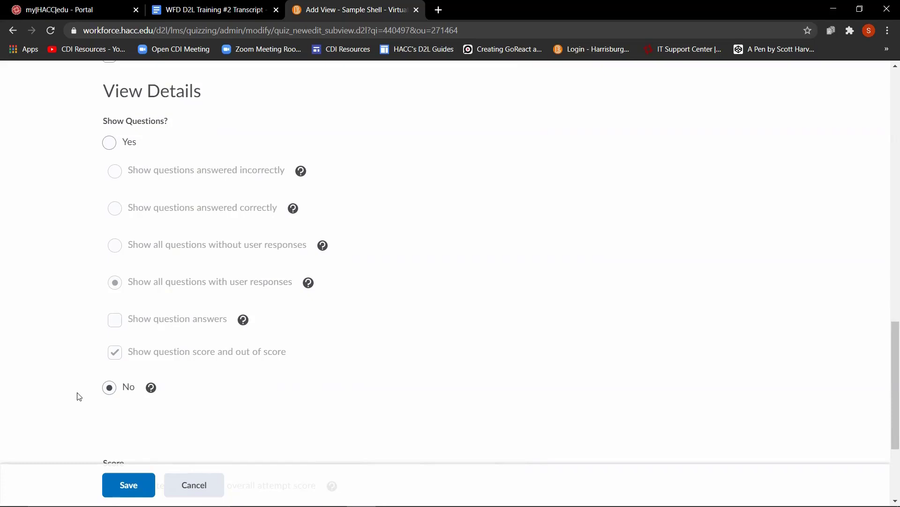
pyautogui.scroll(-3, 79, 397)
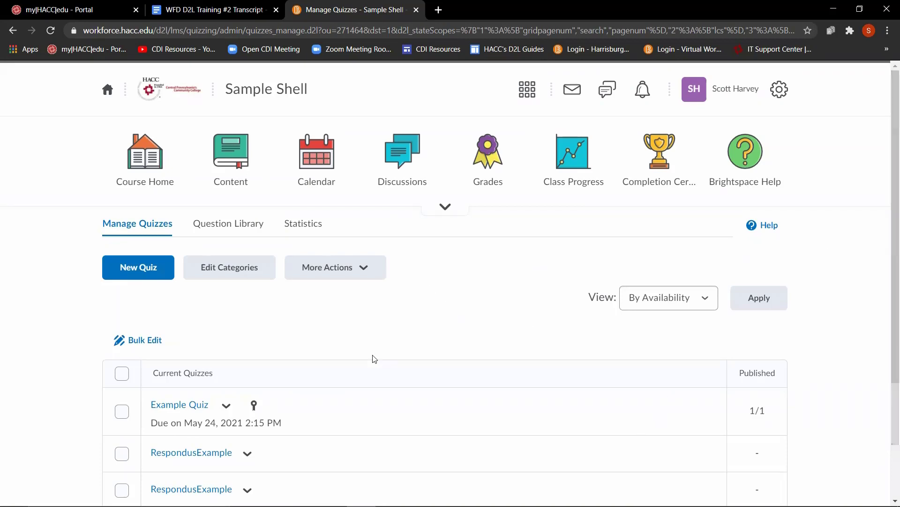
# Open WFD Quiz from the list of current quizzes and bring up its questions for editing
pyautogui.scroll(-1, 370, 357)
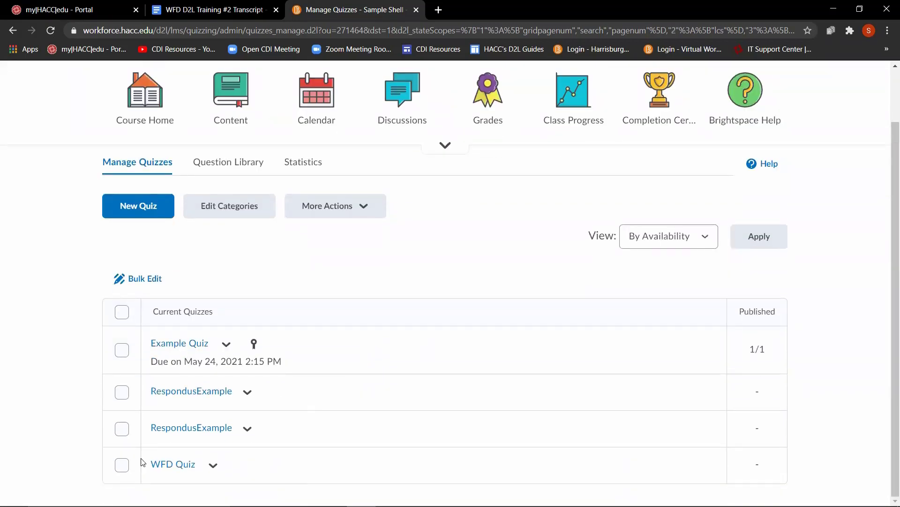
pyautogui.click(167, 466)
pyautogui.scroll(-4, 263, 402)
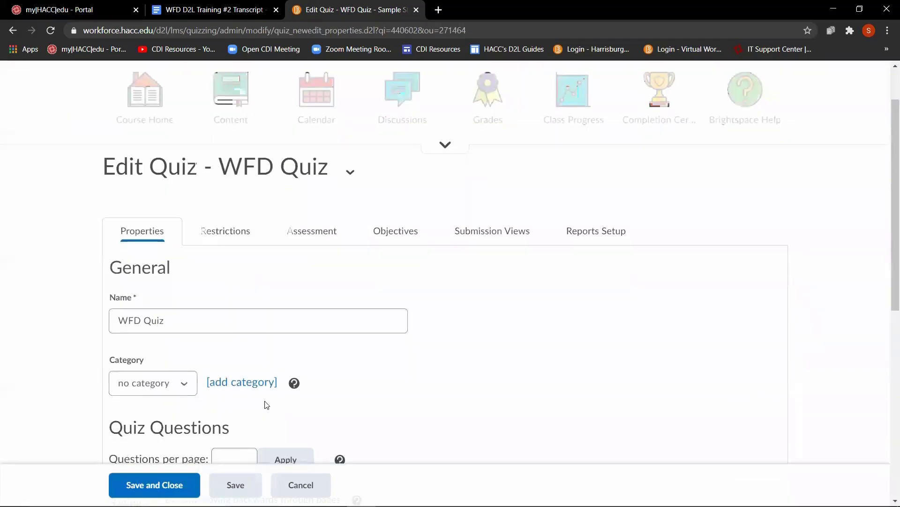
pyautogui.scroll(-2, 267, 405)
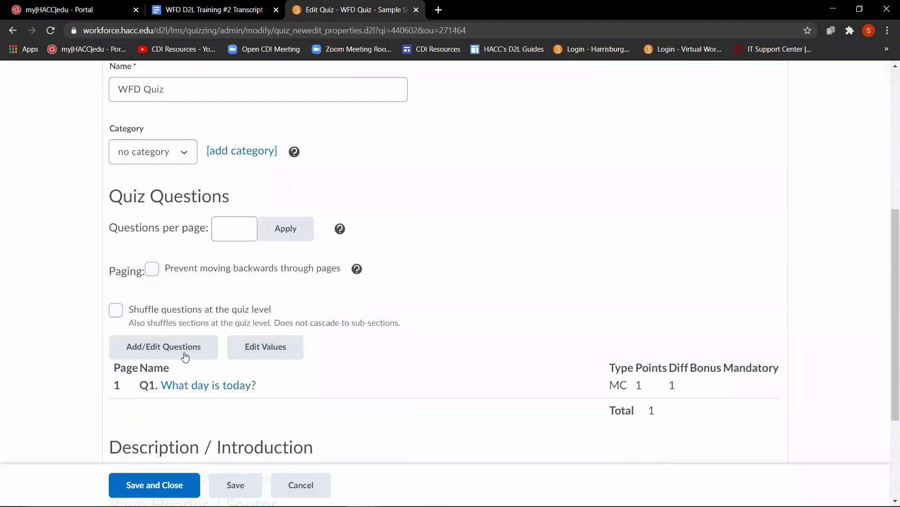
pyautogui.click(185, 355)
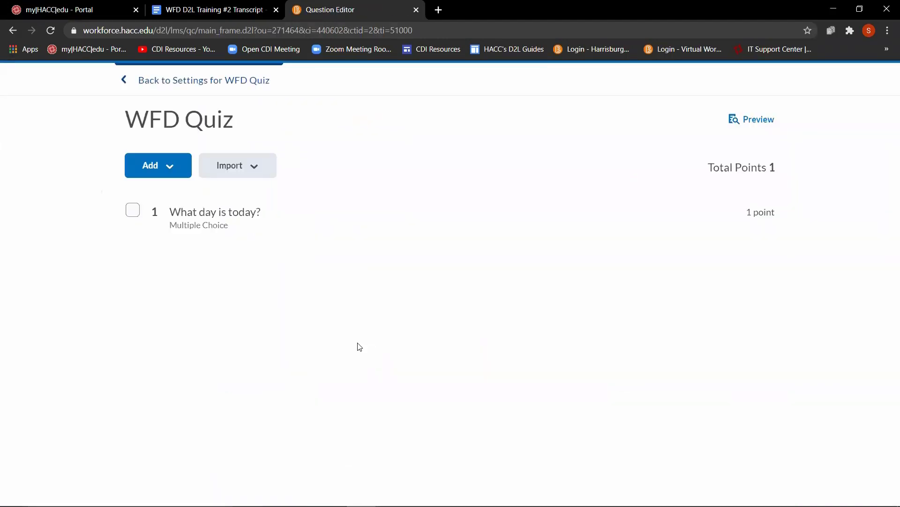
# Start a file upload to import questions into WFD Quiz and download the template CSV
pyautogui.click(271, 175)
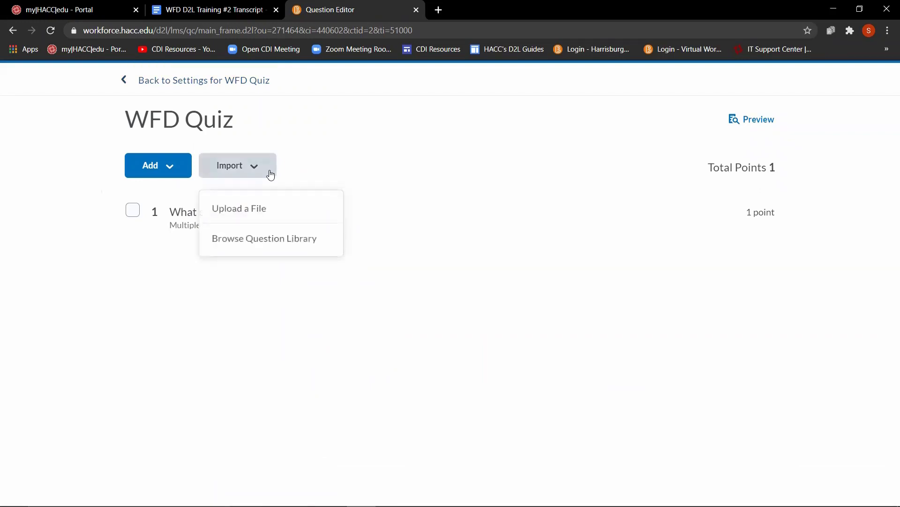
pyautogui.click(273, 212)
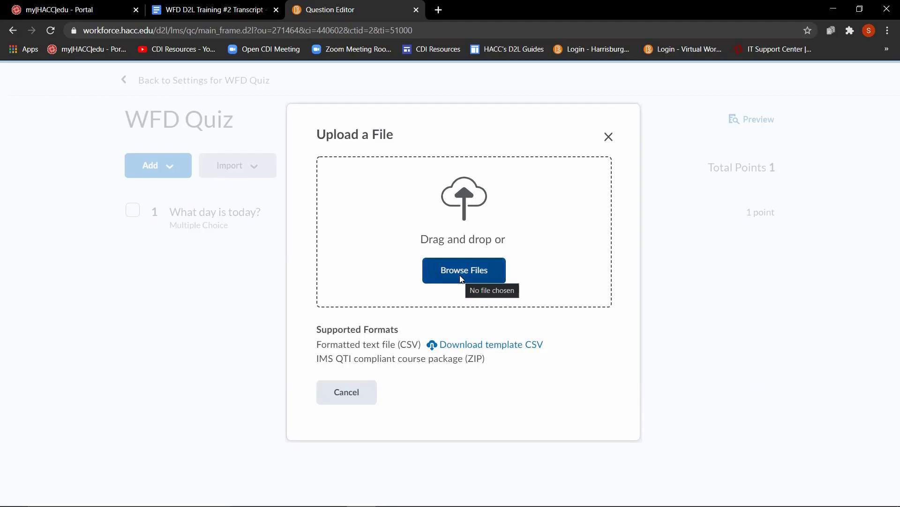
pyautogui.click(496, 350)
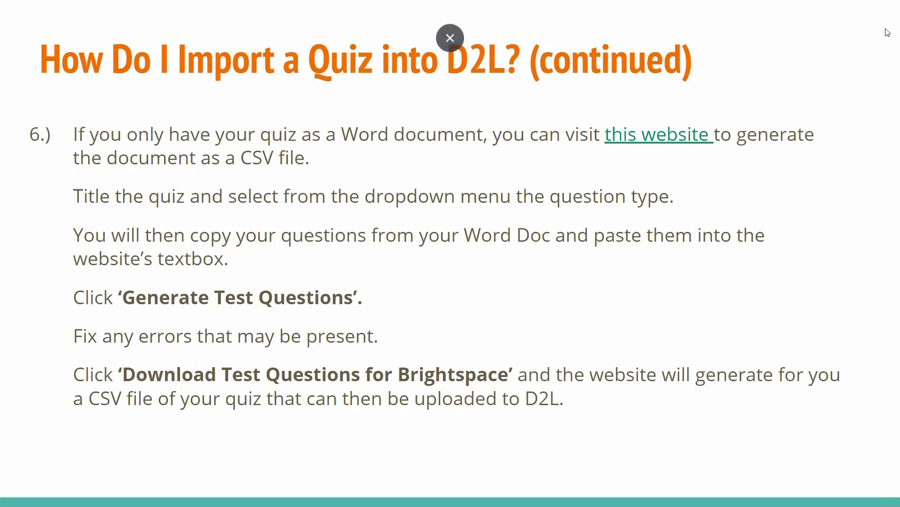
# Open the Algonquin College Test/Quiz Question Generator, name the quiz WFD QUIZ and keep Multiple Choice as the question type
pyautogui.click(630, 136)
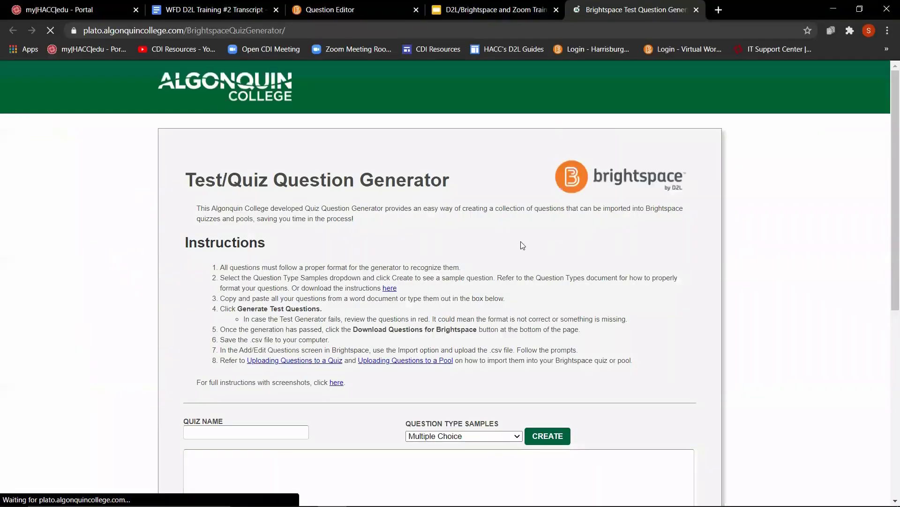
pyautogui.scroll(-5, 519, 245)
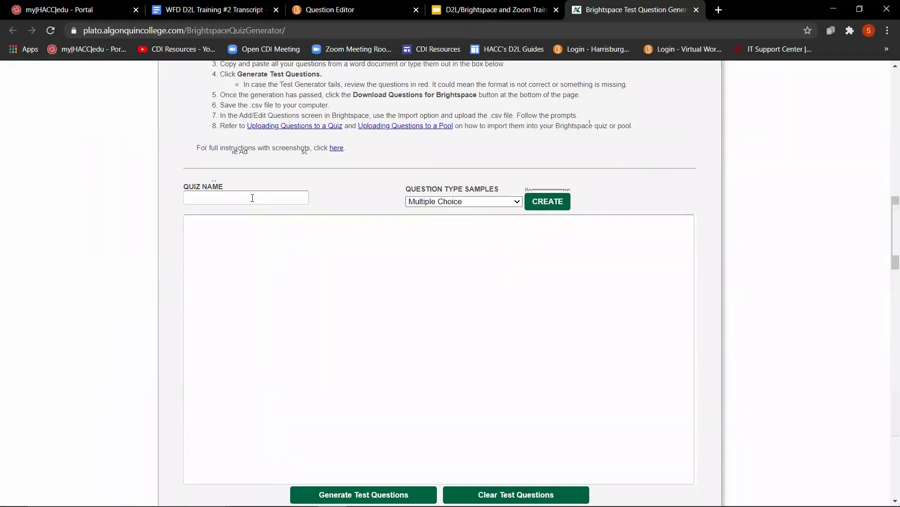
pyautogui.click(251, 198)
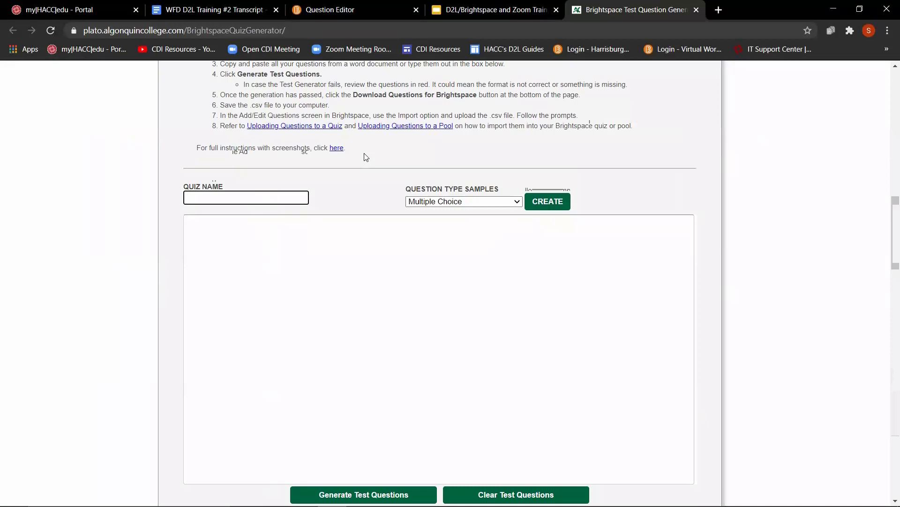
pyautogui.write('WFD QUIZ')
pyautogui.click(516, 203)
pyautogui.click(420, 212)
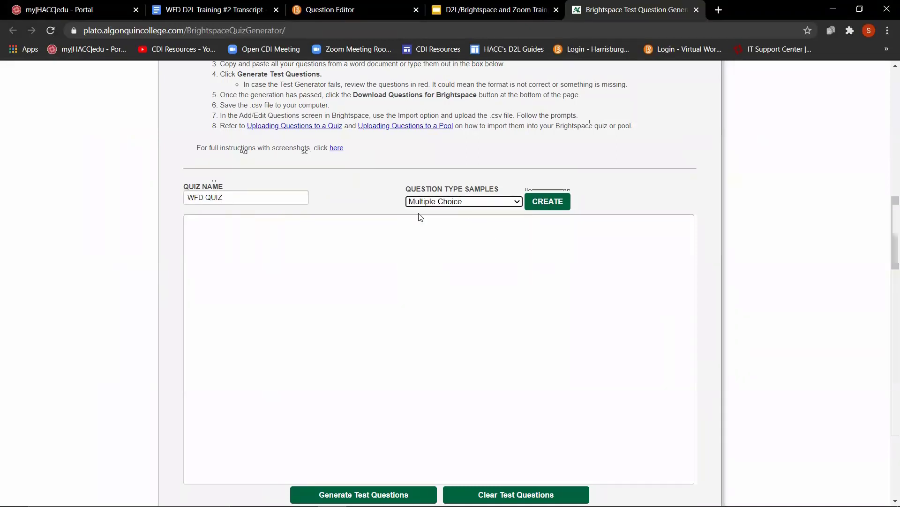
# Enter multiple-choice questions on 20 + 20 (*D. 40), a typical apple's color (*B. Red) and today's rain without a marked answer, and generate the test questions
pyautogui.click(310, 234)
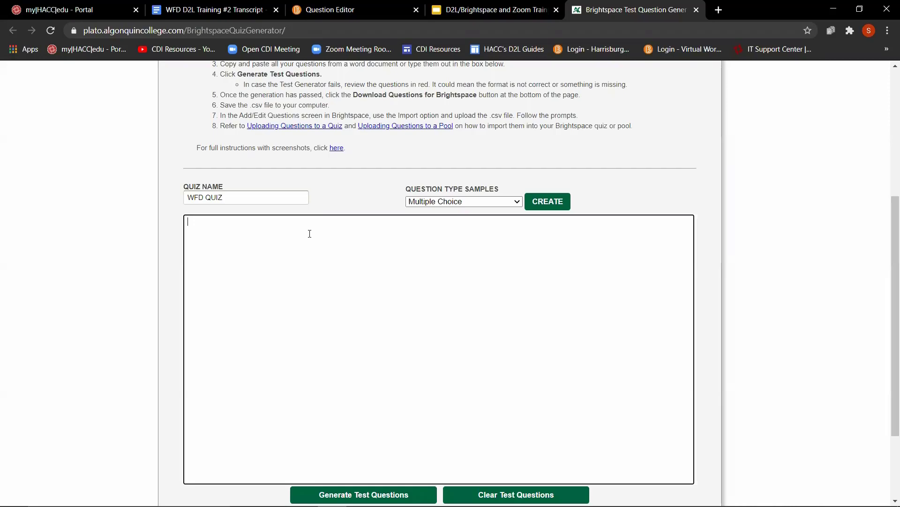
pyautogui.write('1.) What is 20 + 20? A. 45 B. 36 C. 41 *D. 40  2.) What color is a typical apple? A. Blue *B. Red C. Orange D. White  3.) How much did it rain today? A. Five minutes B. Five hours C. Two hours D. Twenty minutes')
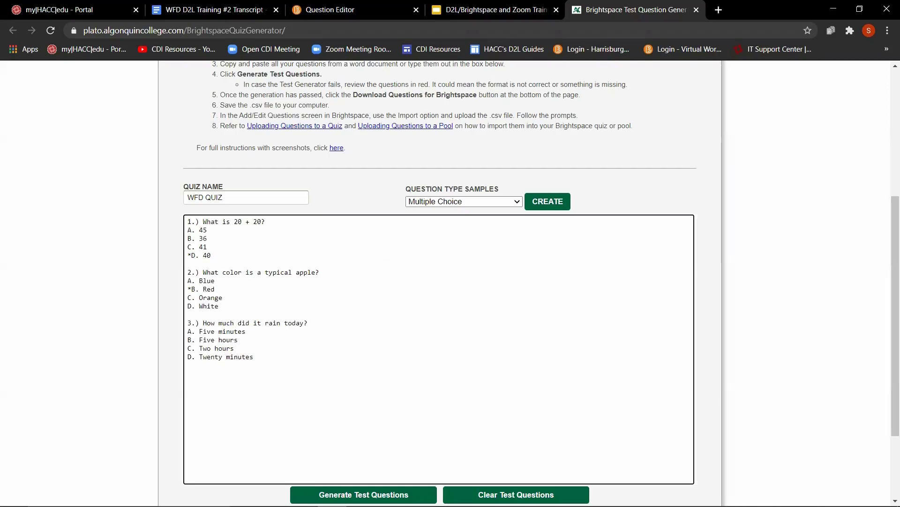
pyautogui.click(370, 494)
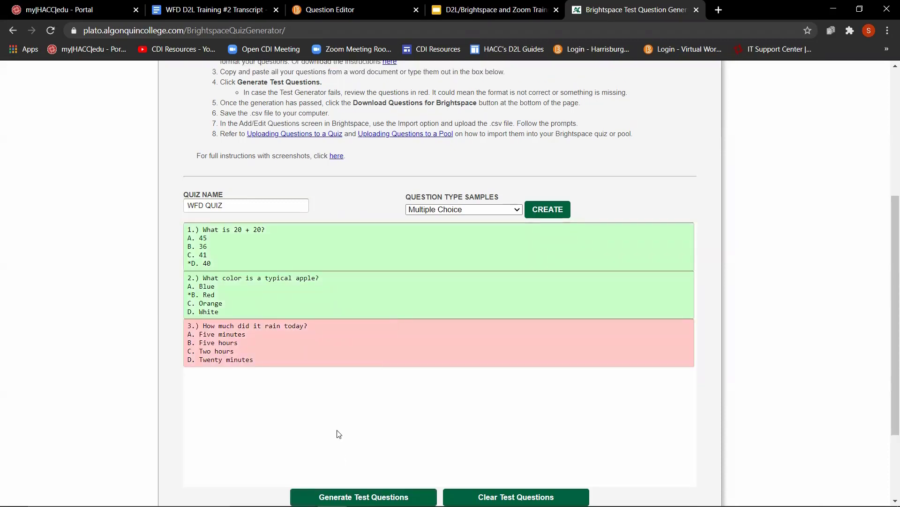
# Mark D. Twenty minutes with an asterisk as the correct answer to the rain question and regenerate the test questions
pyautogui.moveTo(338, 246); pyautogui.dragTo(336, 256)
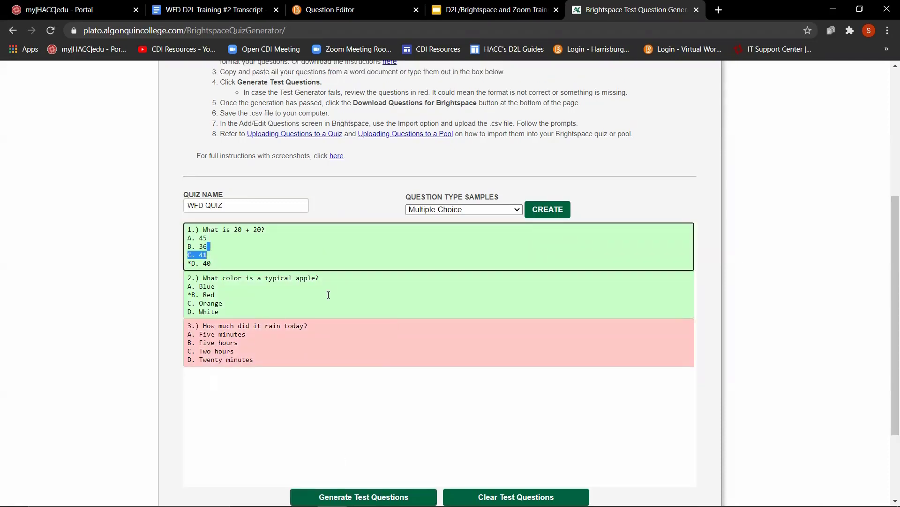
pyautogui.click(327, 296)
pyautogui.click(275, 355)
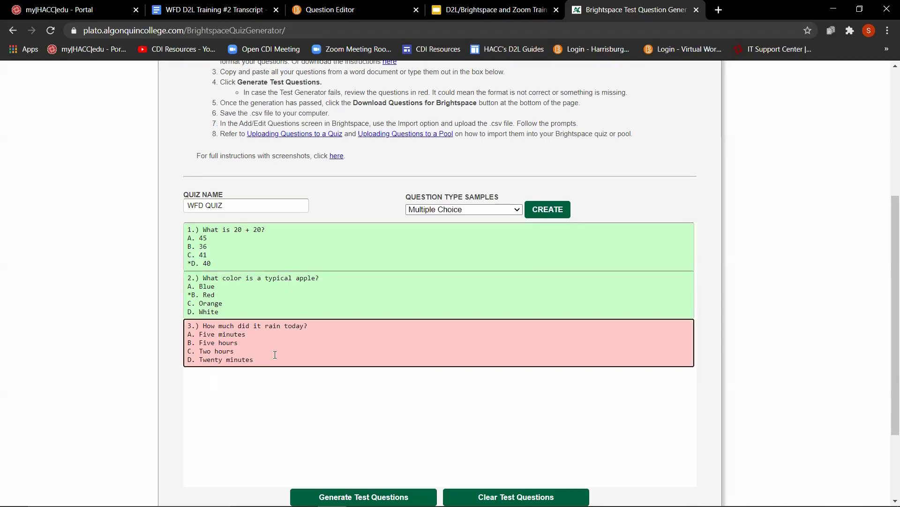
pyautogui.click(263, 361)
pyautogui.moveTo(215, 296); pyautogui.dragTo(188, 296)
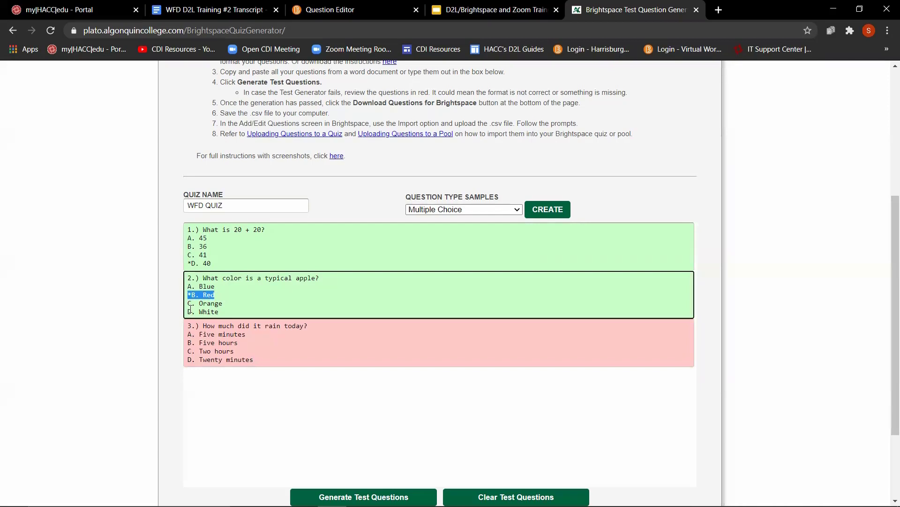
pyautogui.click(190, 346)
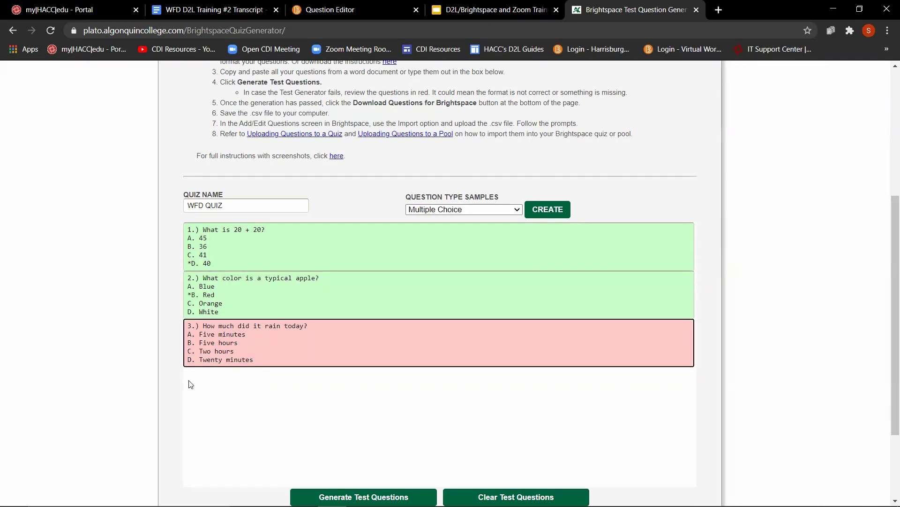
pyautogui.write('*')
pyautogui.scroll(-3, 304, 413)
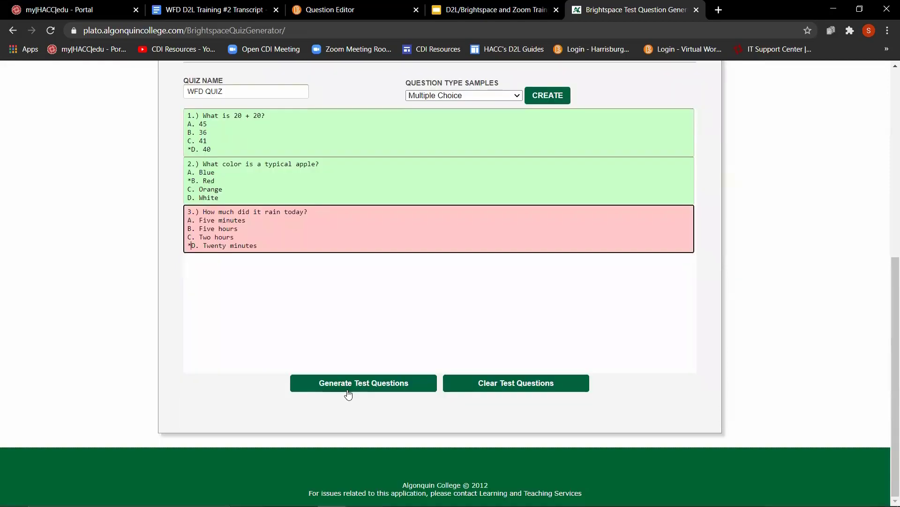
pyautogui.click(344, 390)
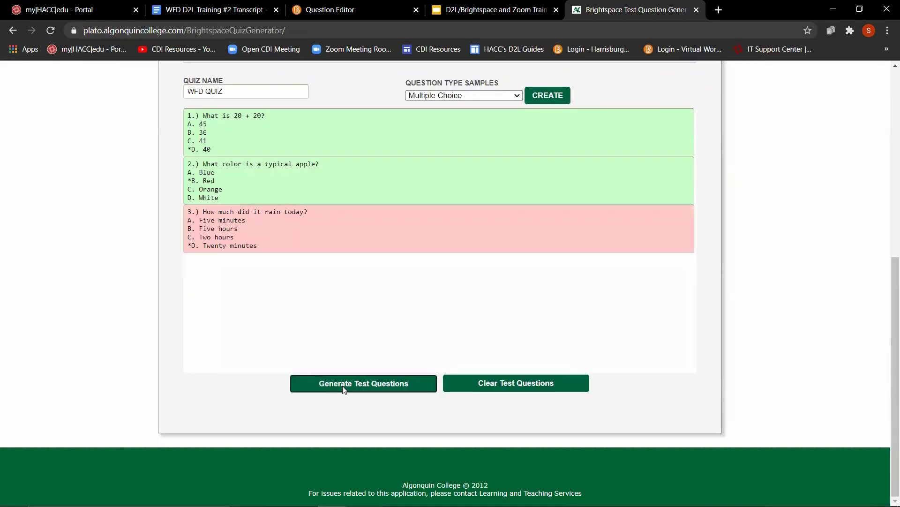
# Download the generated test questions for Brightspace and save them as WFDQUIZ.csv in Downloads
pyautogui.scroll(-4, 263, 404)
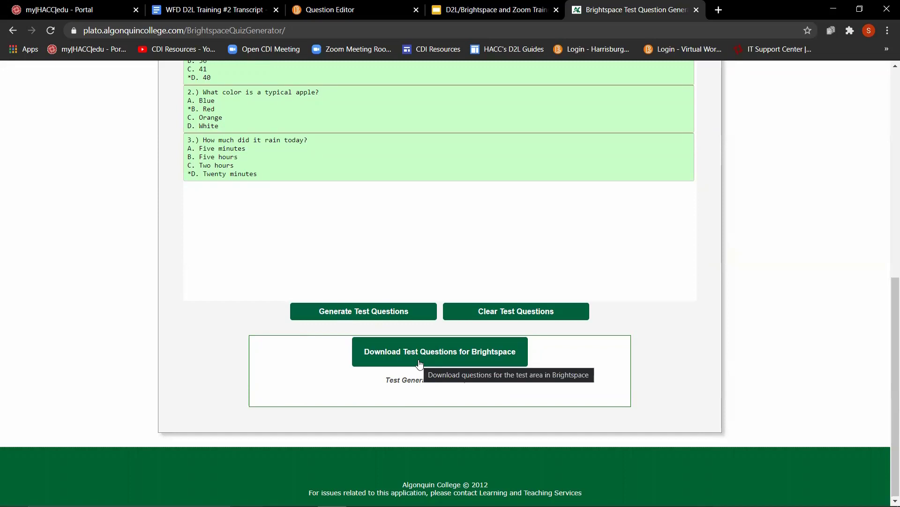
pyautogui.click(420, 364)
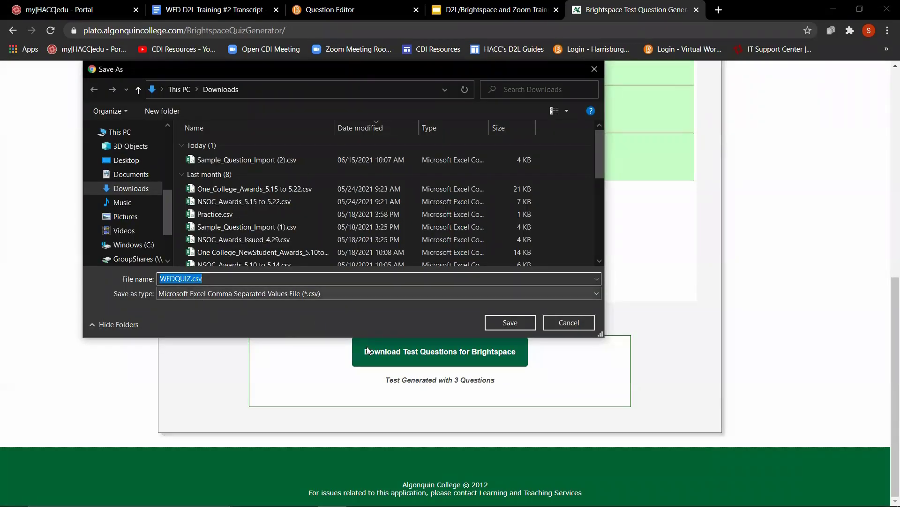
pyautogui.click(504, 321)
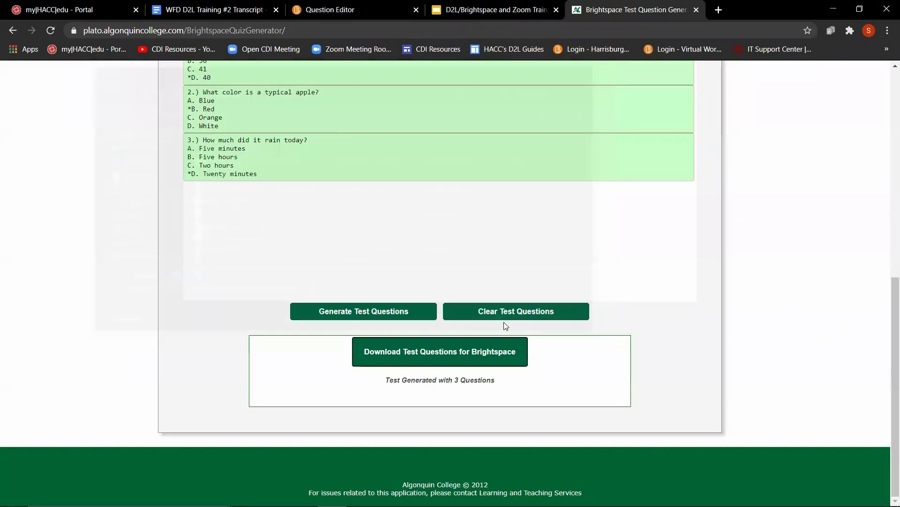
# Return to WFD Quiz in Brightspace, import all questions from WFDQUIZ.csv and open the imported 20 + 20 question
pyautogui.click(323, 10)
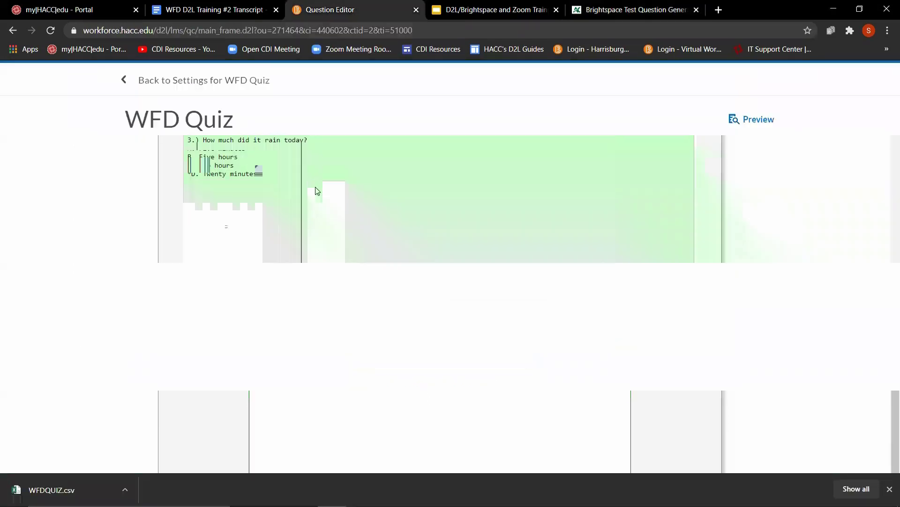
pyautogui.click(254, 166)
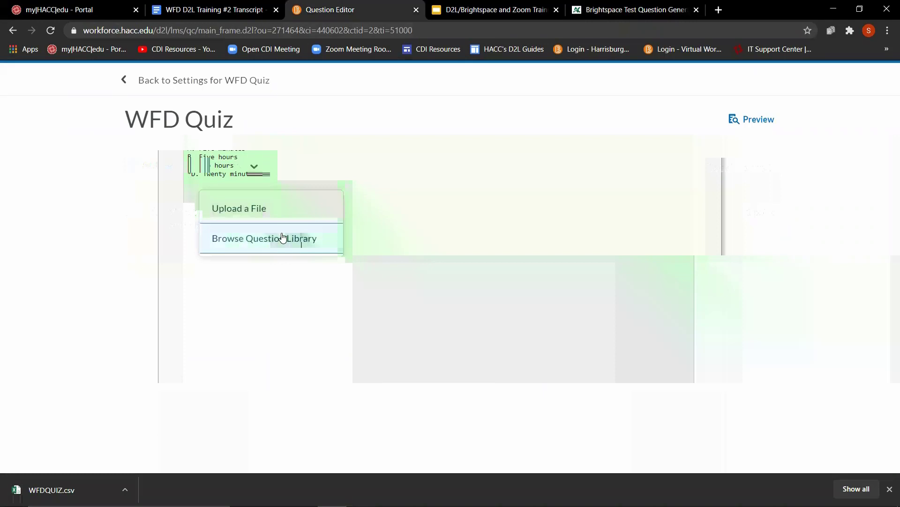
pyautogui.click(273, 210)
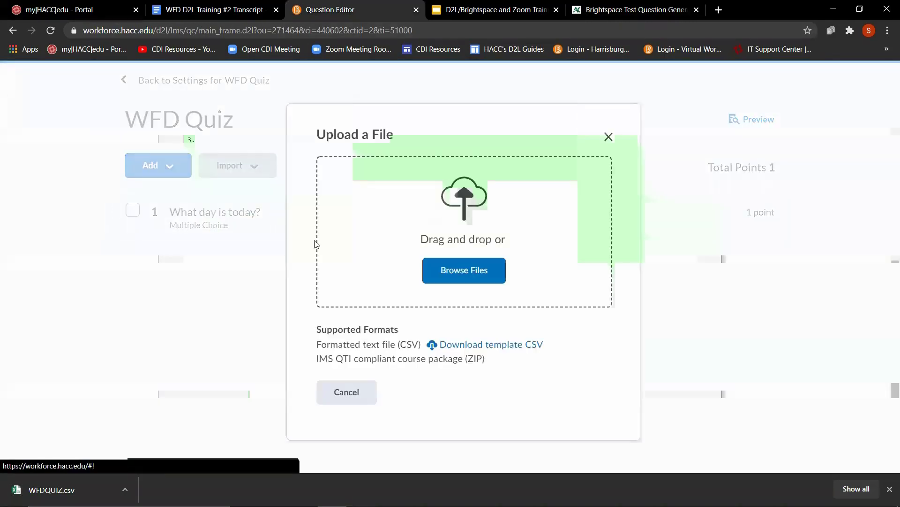
pyautogui.click(444, 271)
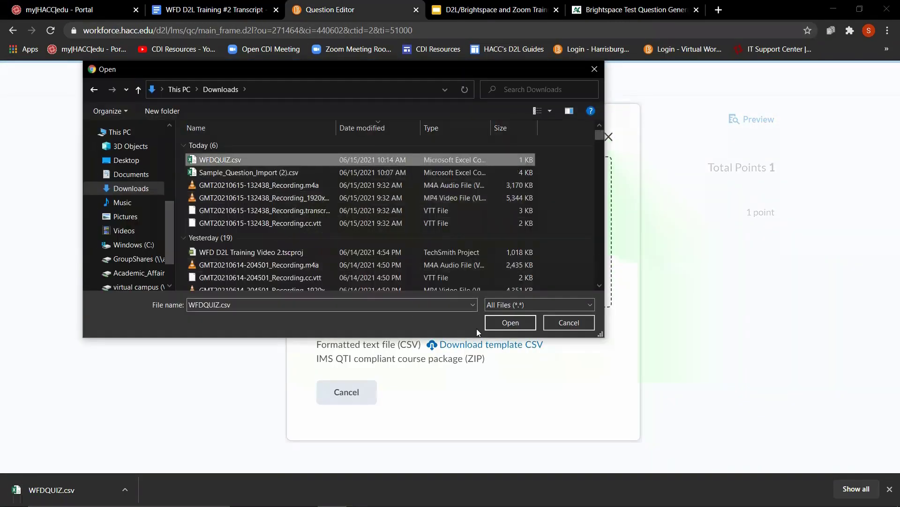
pyautogui.click(510, 323)
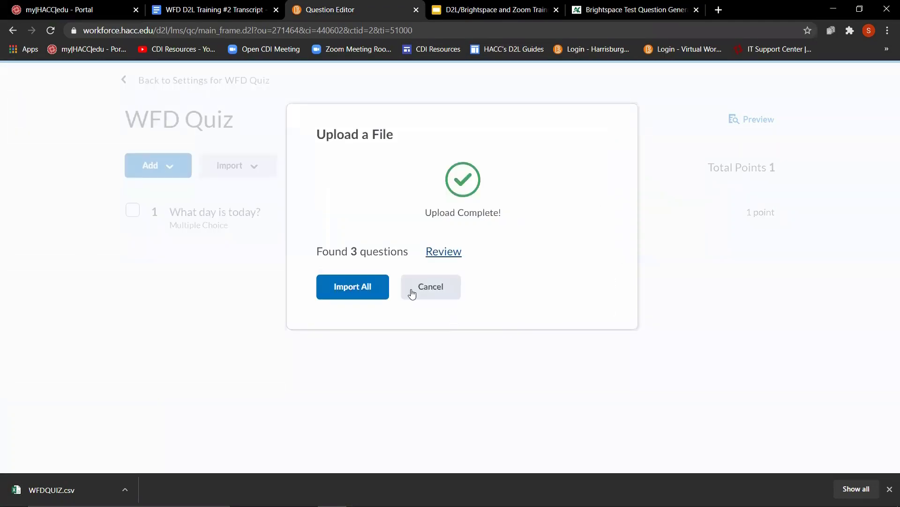
pyautogui.click(362, 290)
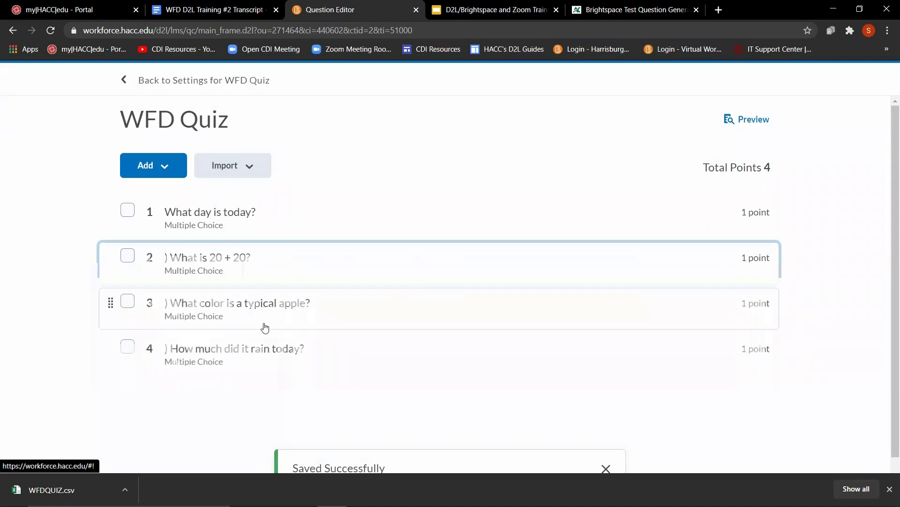
pyautogui.click(231, 258)
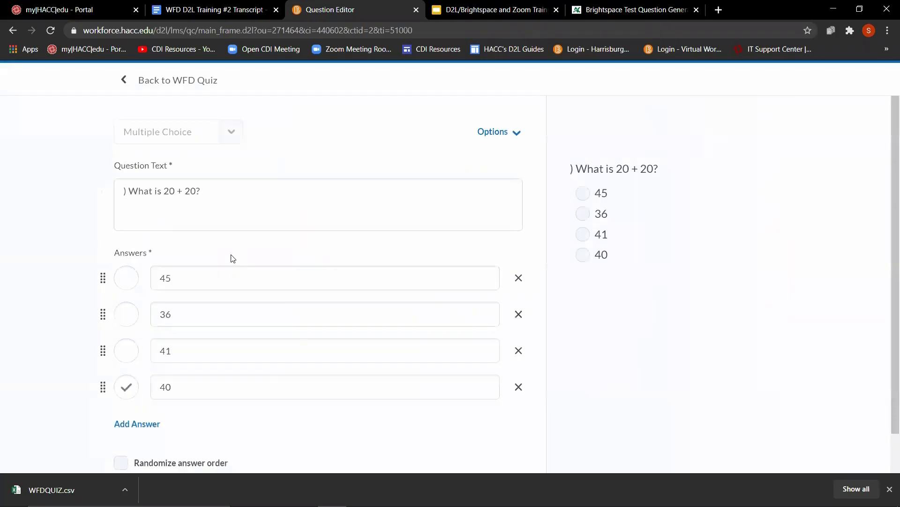
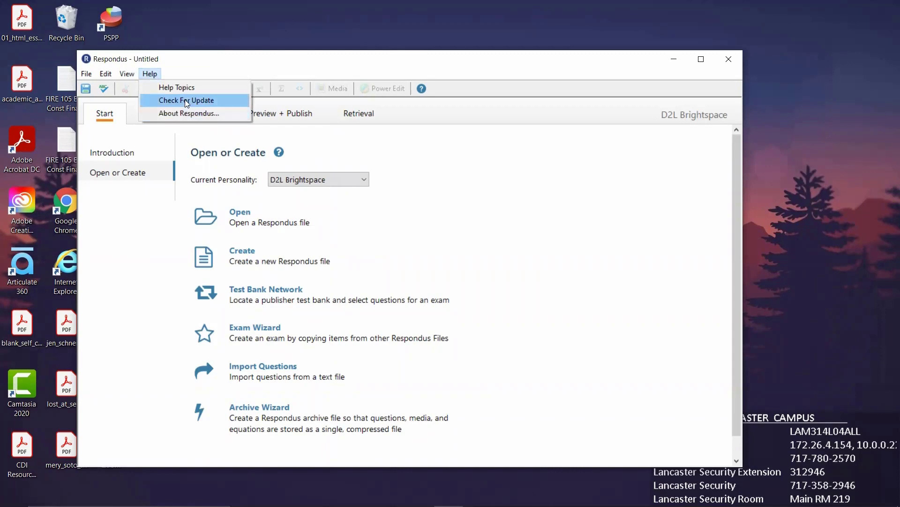
# Check Respondus for a software update, start getting it and decline the administrator authorization request
pyautogui.click(187, 103)
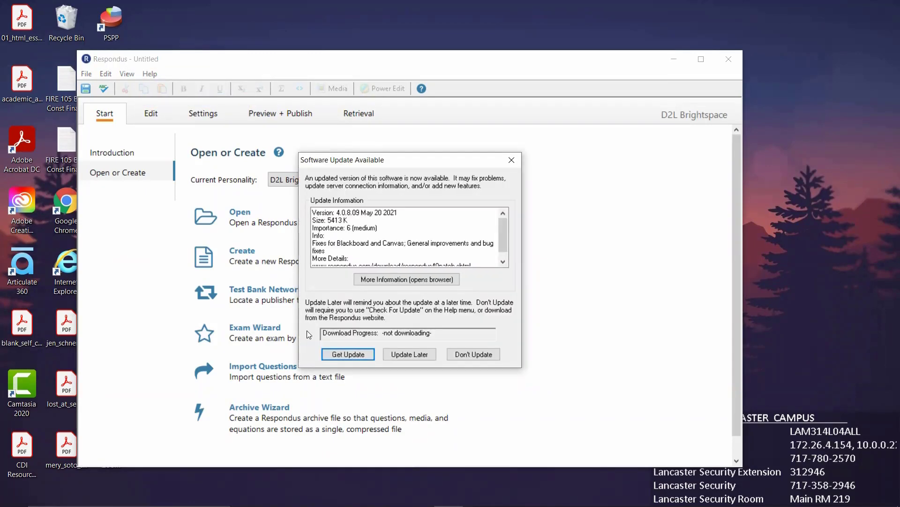
pyautogui.click(349, 355)
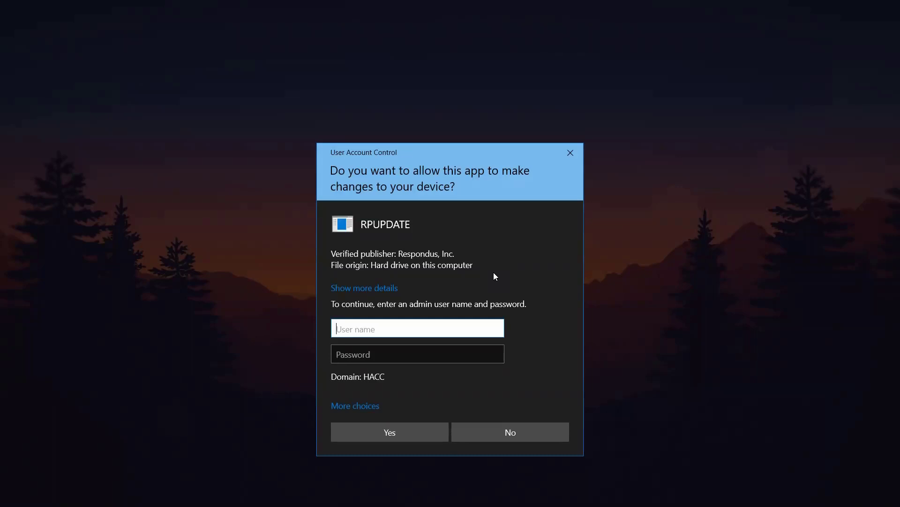
pyautogui.click(503, 432)
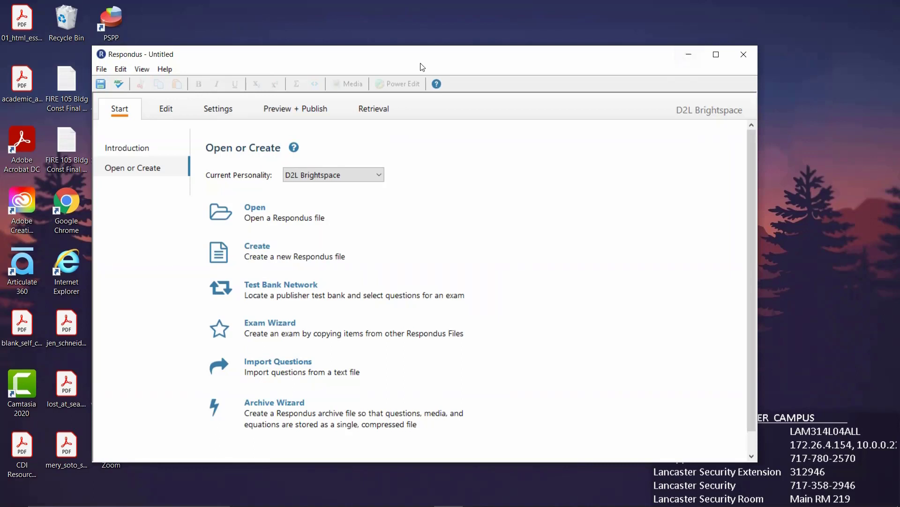
# Switch to FIRE 105 Bldg Const Final copy.txt in Notepad, enlarge it and examine how question 1's correct answer is marked
pyautogui.click(686, 56)
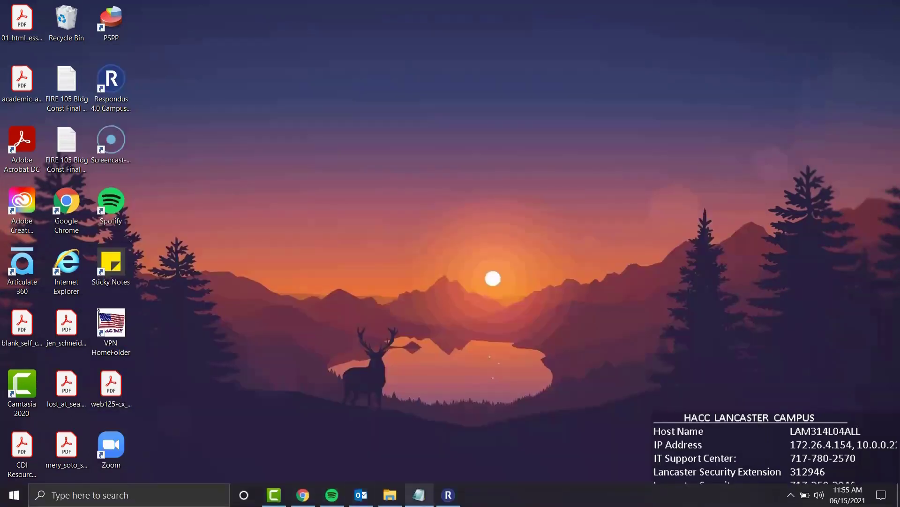
pyautogui.click(358, 441)
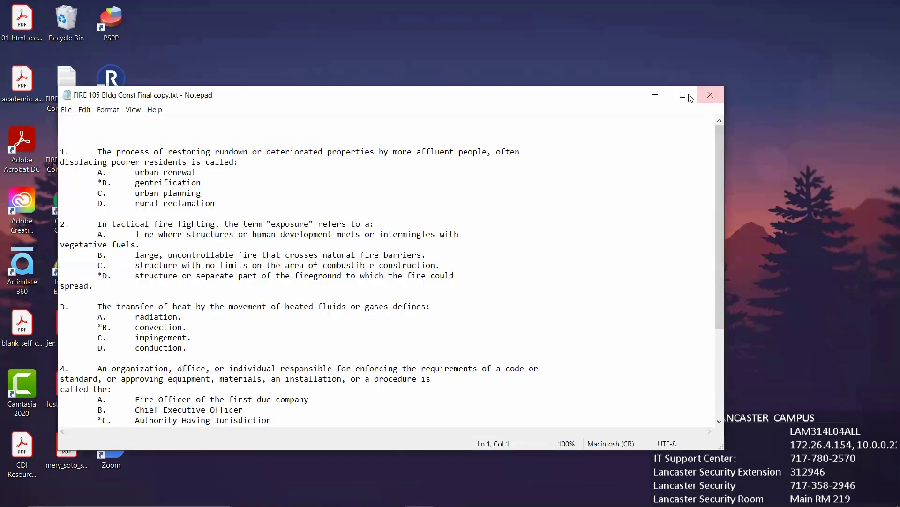
pyautogui.click(687, 95)
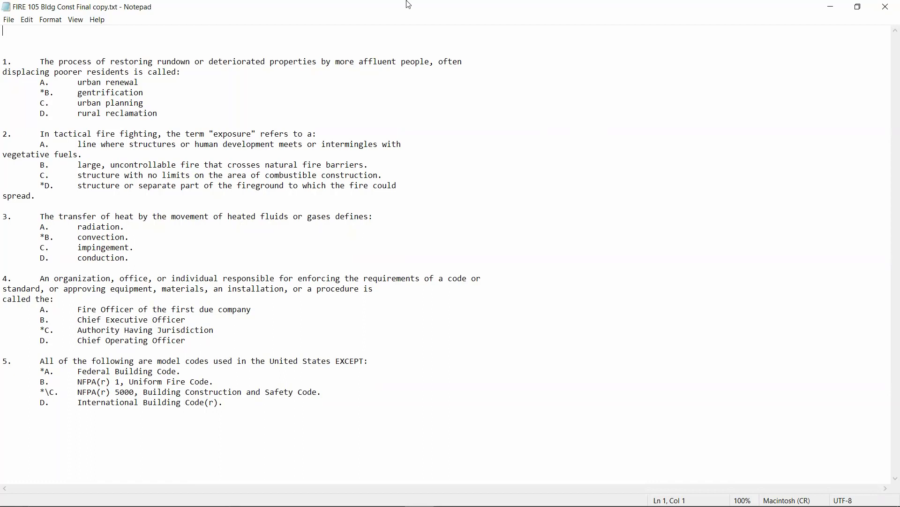
pyautogui.moveTo(144, 93); pyautogui.dragTo(39, 95)
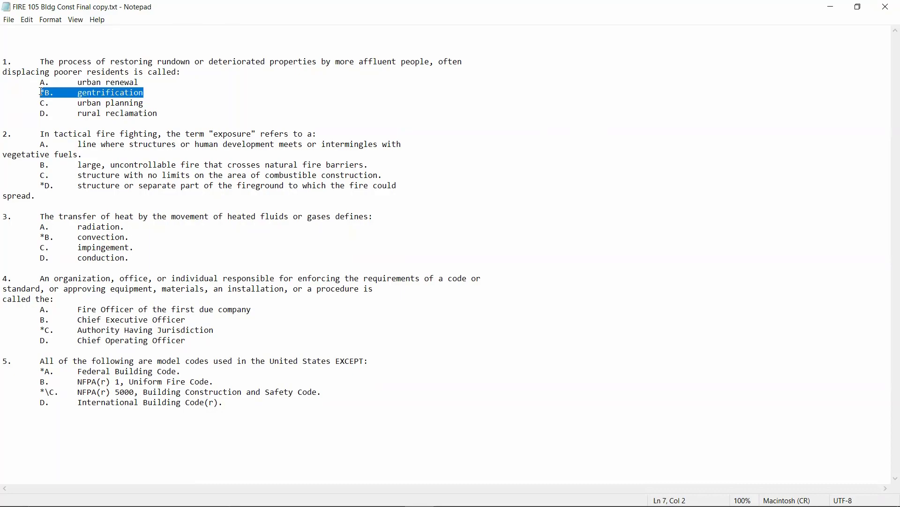
pyautogui.click(40, 92)
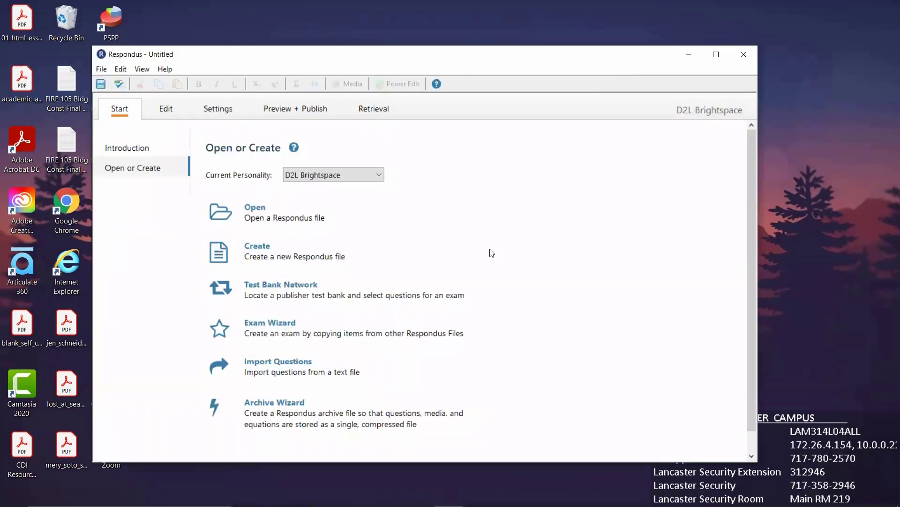
# Start a question import in Respondus with Plain Text as the file type and FIRE 105 Bldg Const Final copy.txt as the source
pyautogui.click(277, 365)
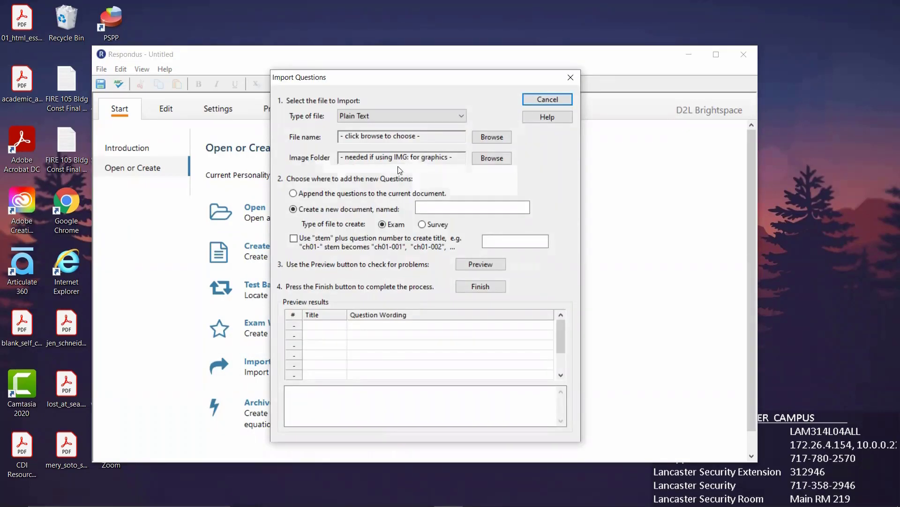
pyautogui.click(463, 118)
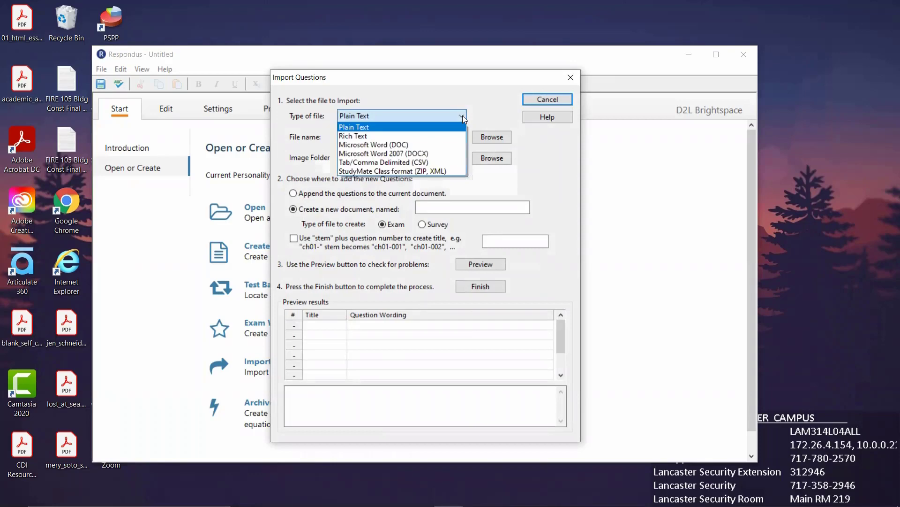
pyautogui.click(374, 126)
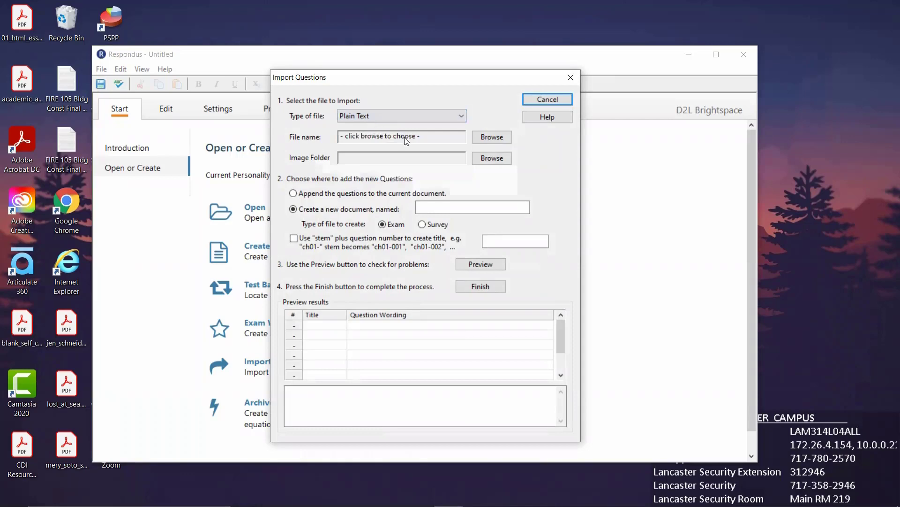
pyautogui.click(503, 140)
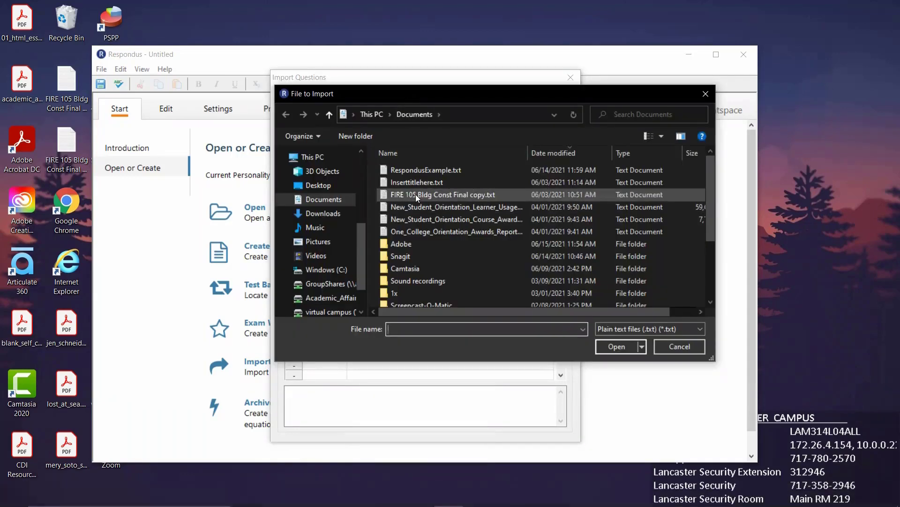
pyautogui.click(415, 194)
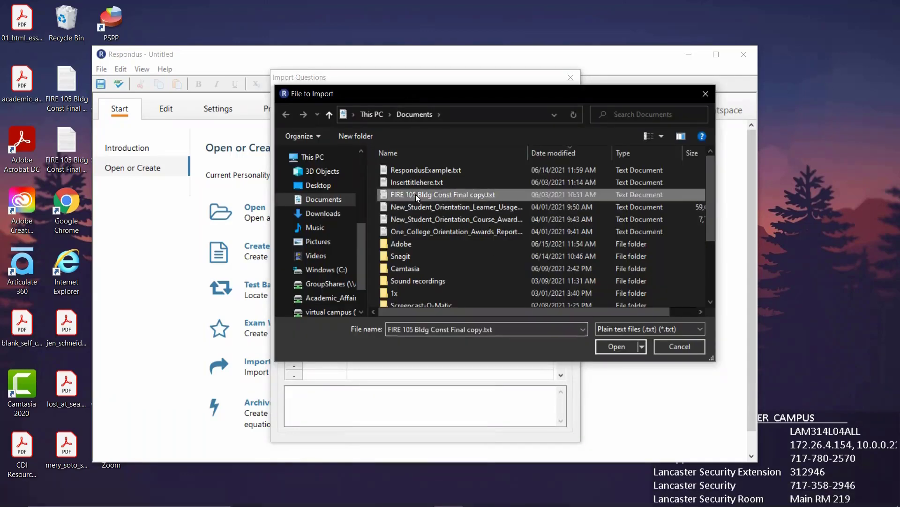
pyautogui.click(617, 346)
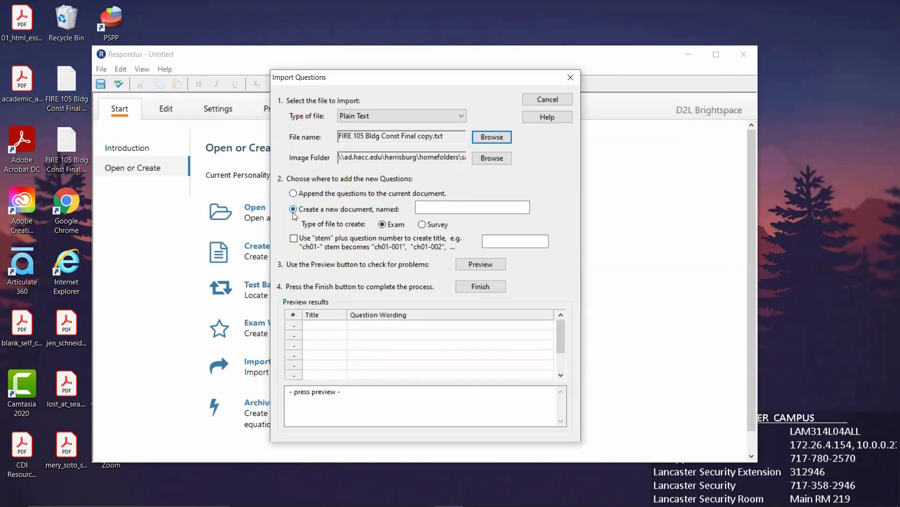
# Name the new exam document Second Respondus Example, preview the questions for problems and finish the import
pyautogui.click(459, 207)
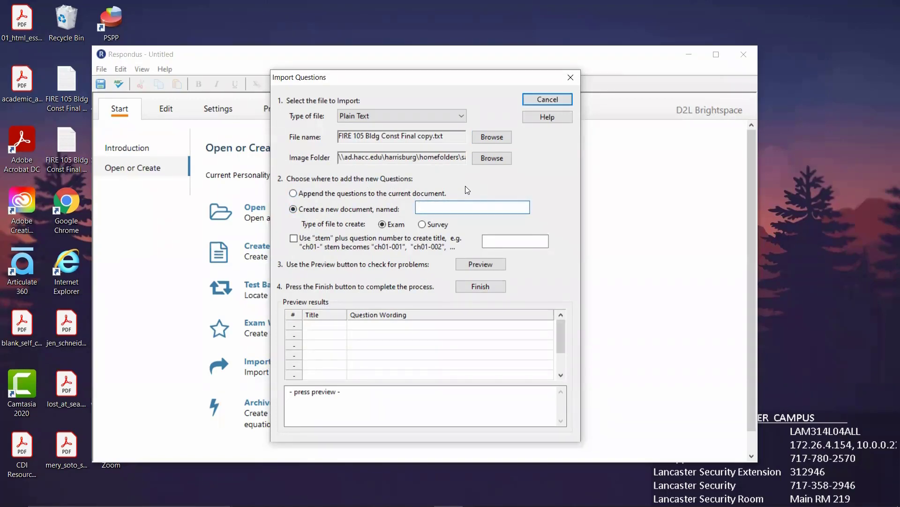
pyautogui.write('Respondus Example')
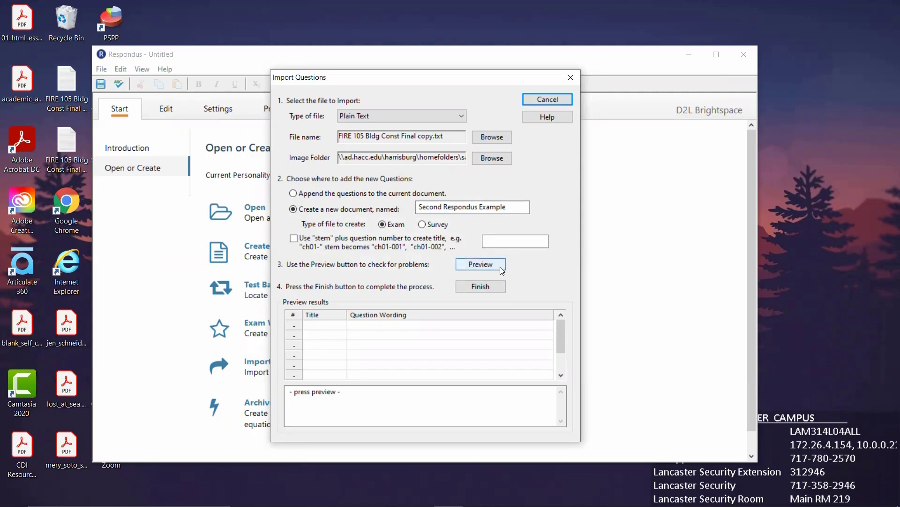
pyautogui.click(500, 266)
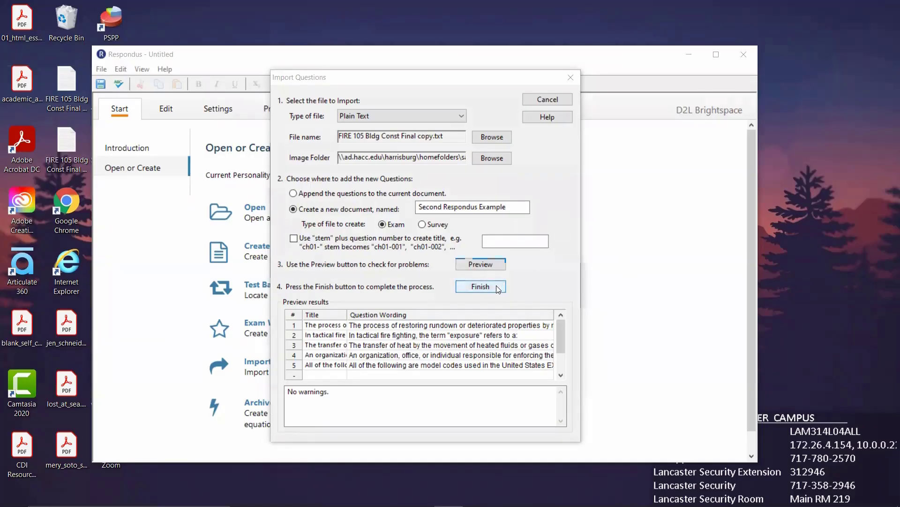
pyautogui.click(481, 286)
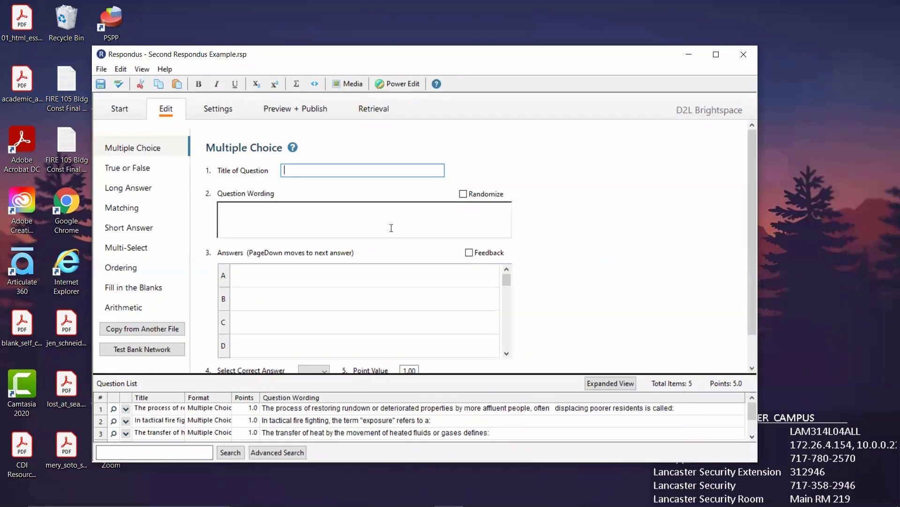
# Open question 1 of the exam for editing, review its wording and answers, and save the question
pyautogui.scroll(-4, 277, 186)
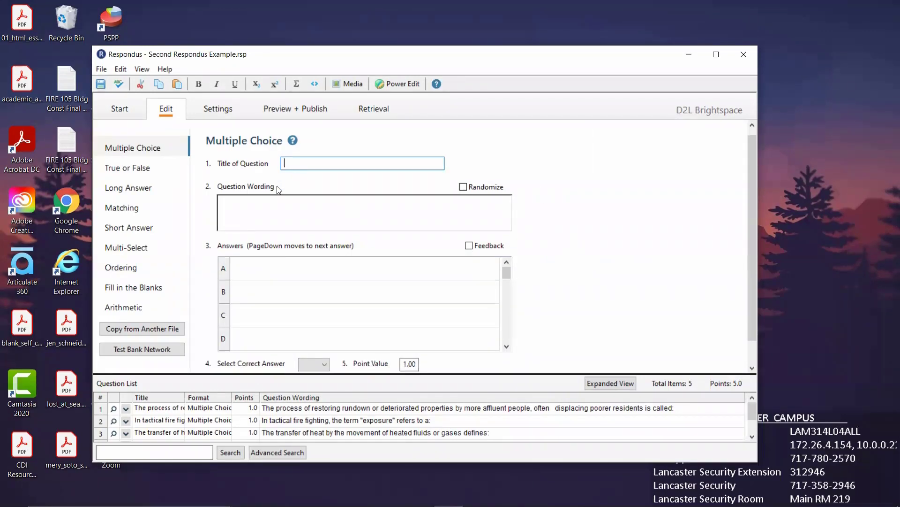
pyautogui.scroll(-2, 298, 250)
pyautogui.scroll(4, 294, 258)
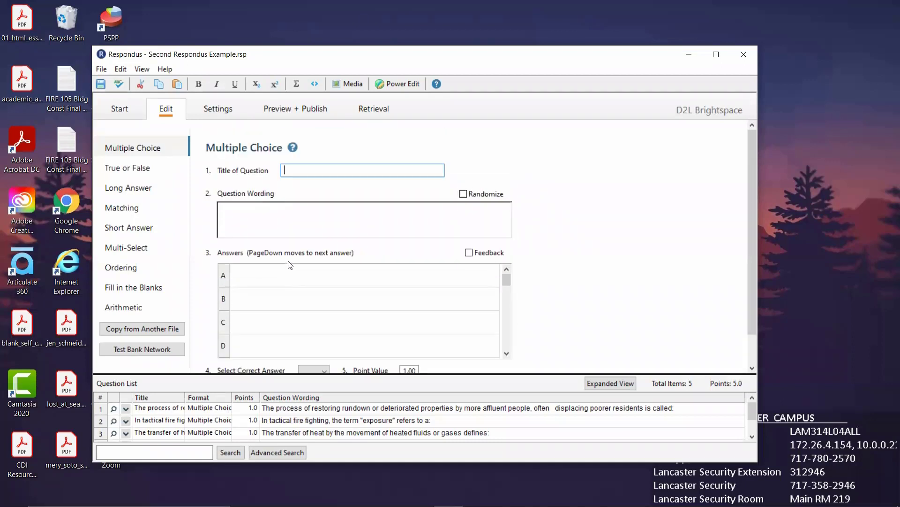
pyautogui.click(126, 409)
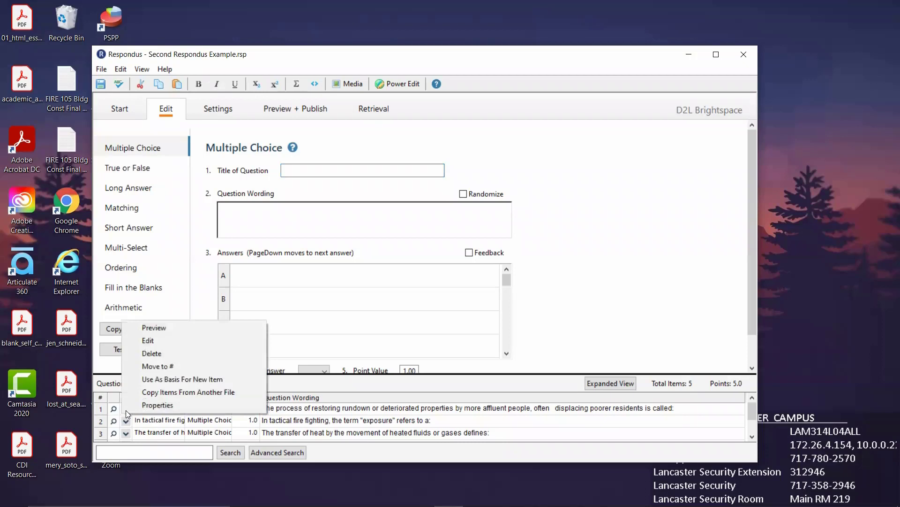
pyautogui.click(156, 341)
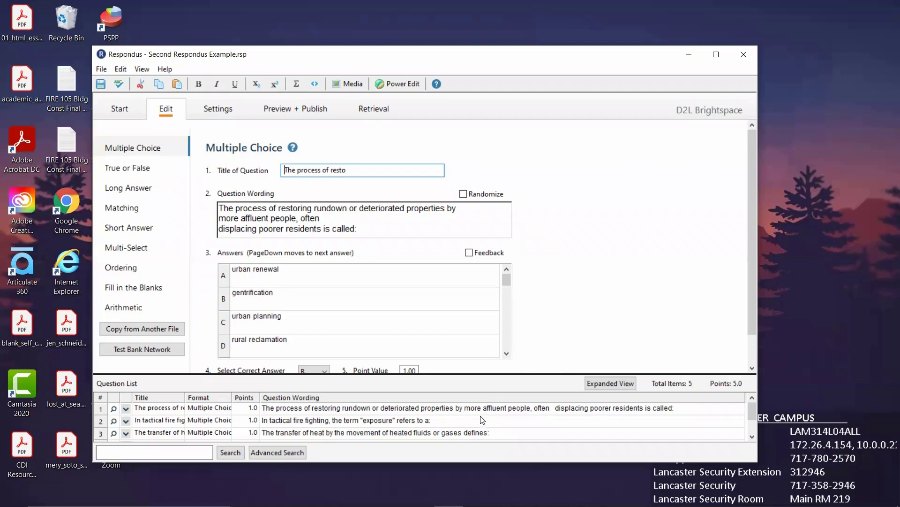
pyautogui.scroll(-3, 308, 271)
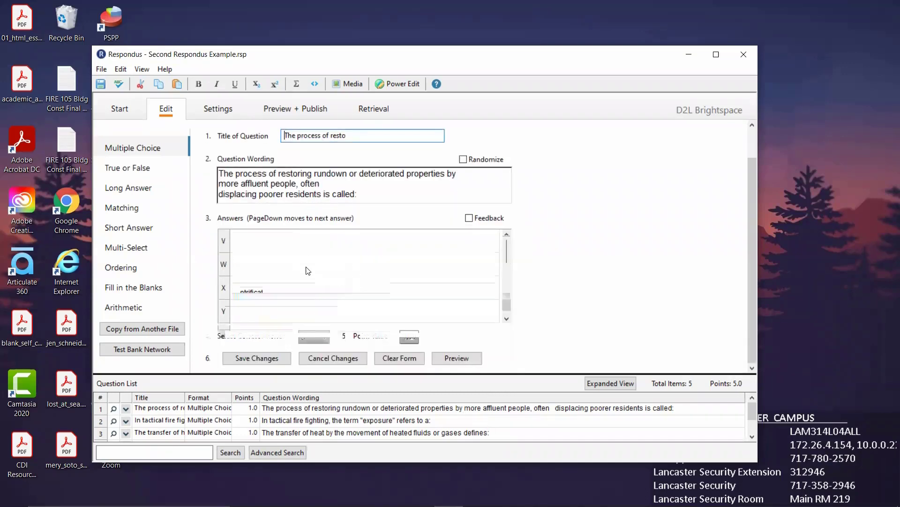
pyautogui.click(259, 359)
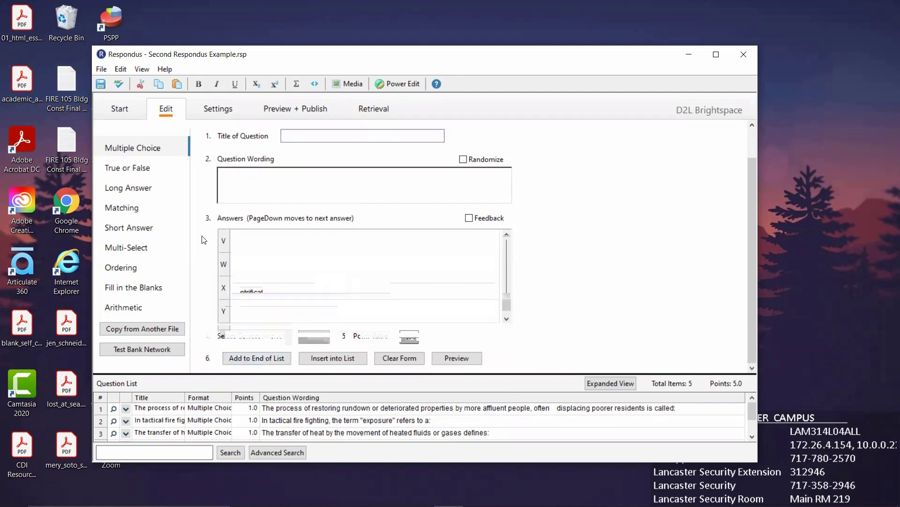
# Start publishing the exam and add a preconfigured Brightspace server named Workforce D2L, with saved login details and a connection test
pyautogui.click(288, 116)
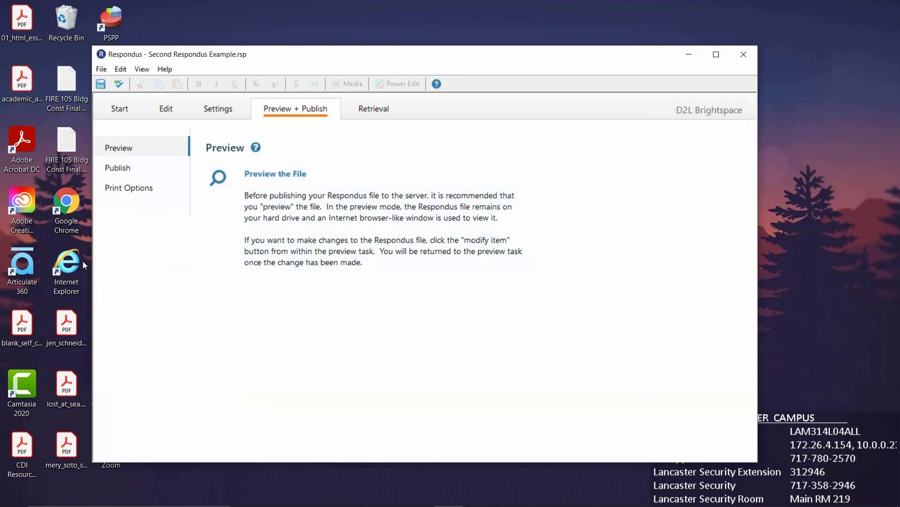
pyautogui.click(124, 175)
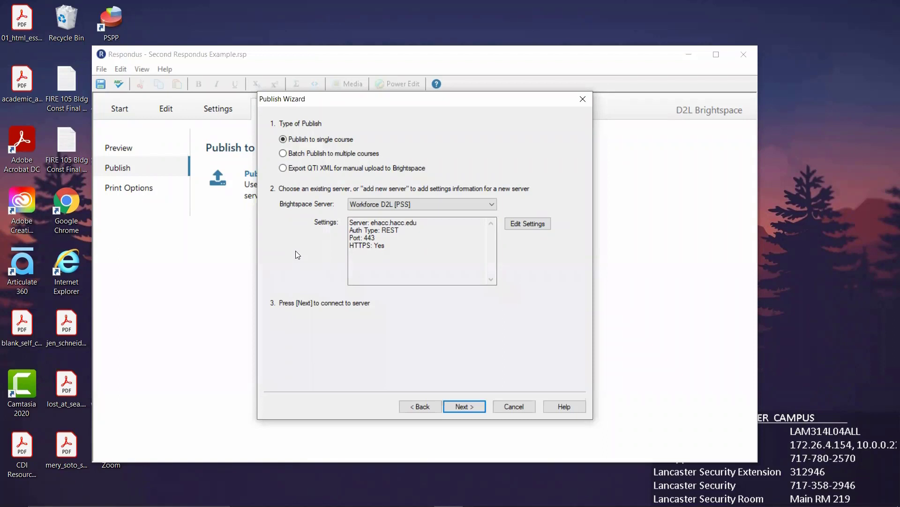
pyautogui.click(466, 204)
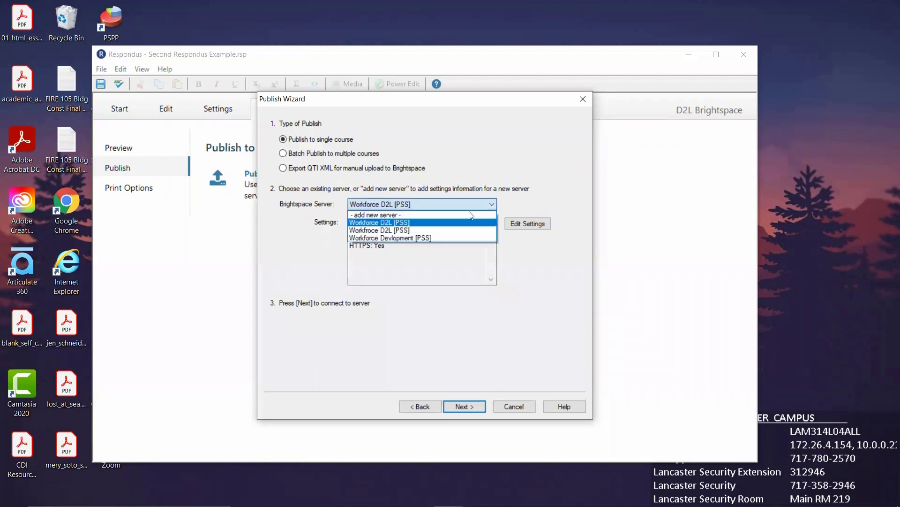
pyautogui.click(409, 216)
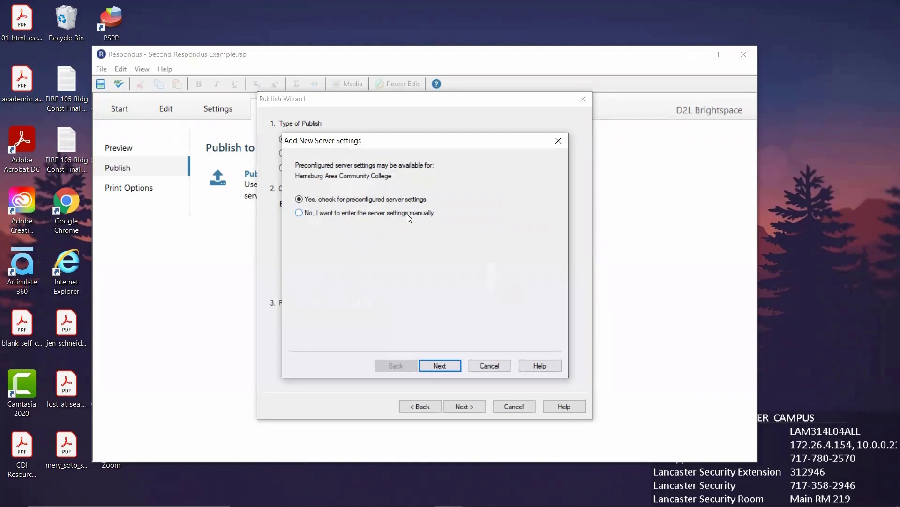
pyautogui.press('Return')
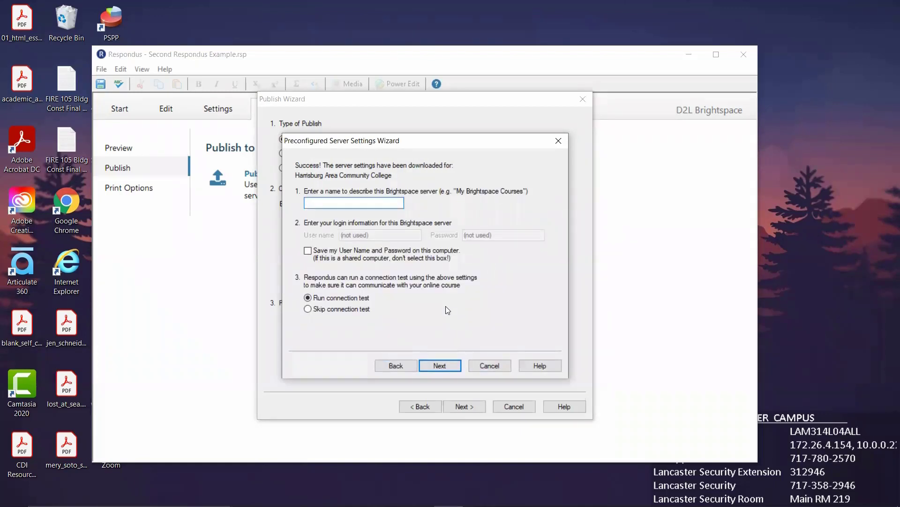
pyautogui.write('Workforce D2L')
pyautogui.click(308, 252)
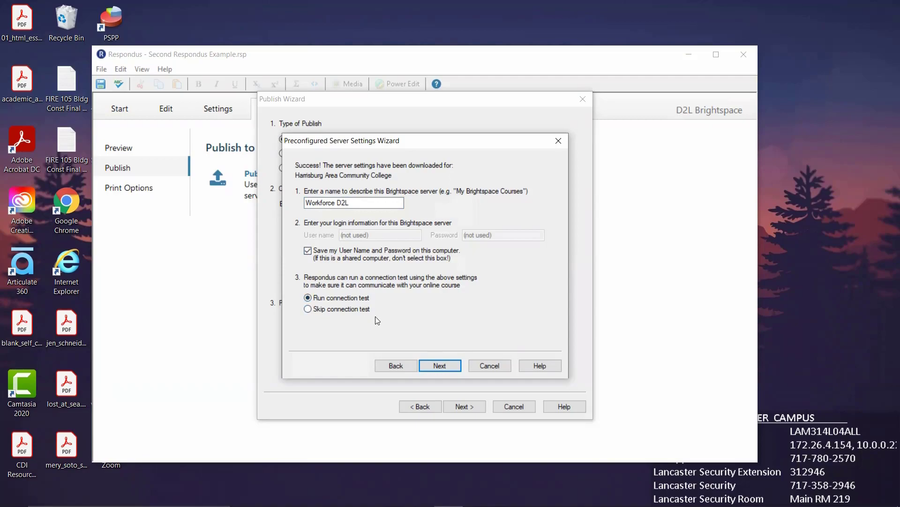
pyautogui.click(449, 367)
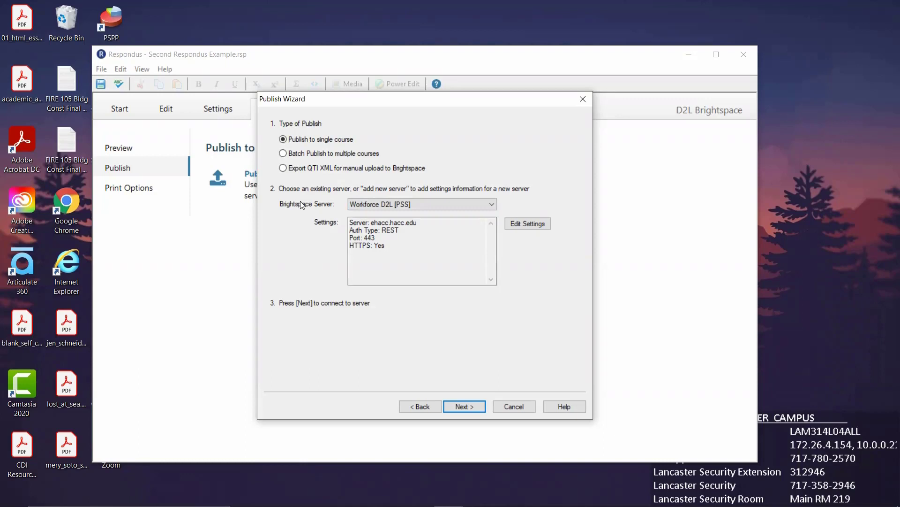
# Export the exam as QTI XML for manual upload, saving the quiz package as SecondRespondusExample.zip in Documents
pyautogui.click(283, 168)
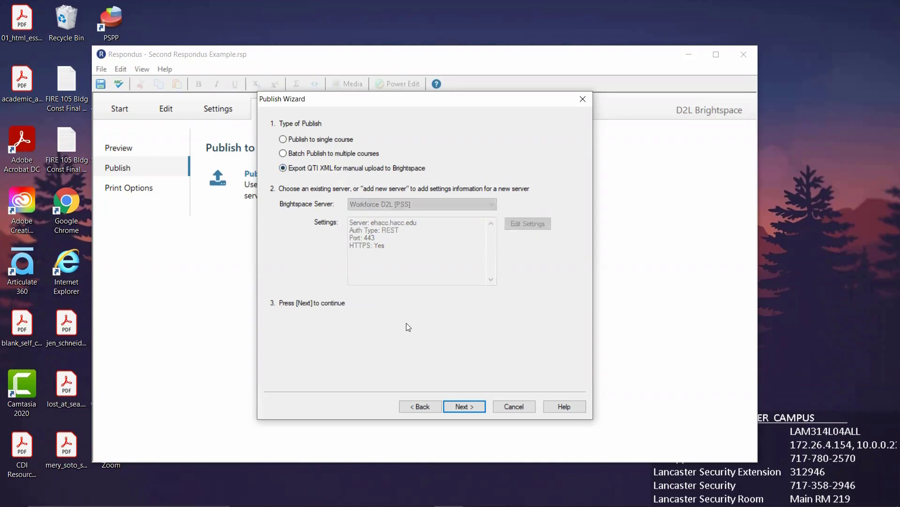
pyautogui.click(463, 407)
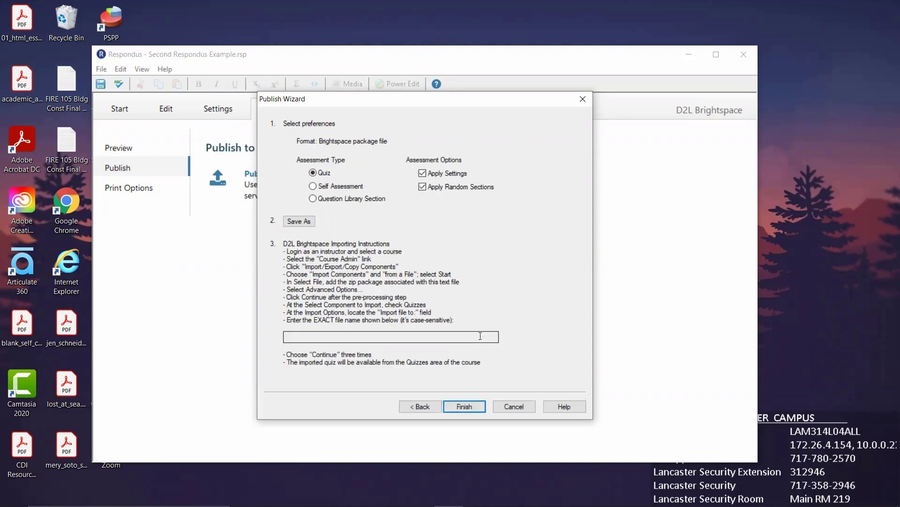
pyautogui.click(304, 221)
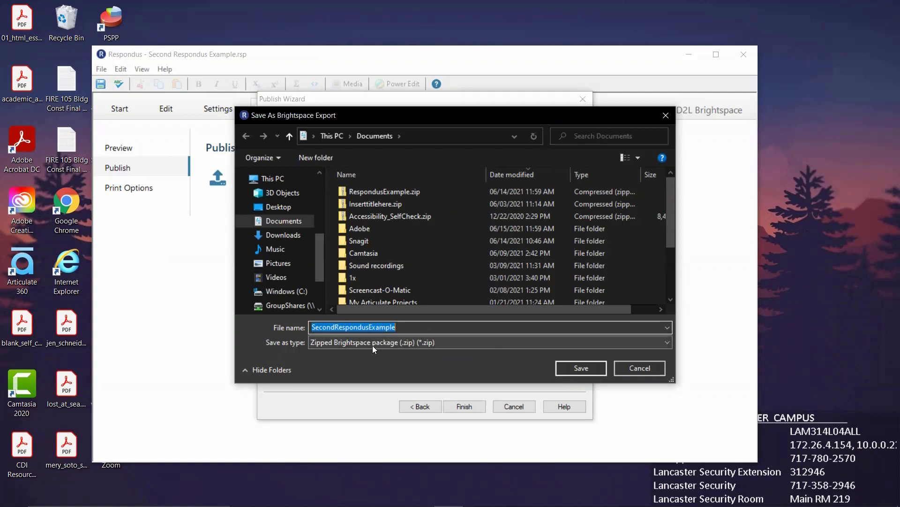
pyautogui.click(567, 369)
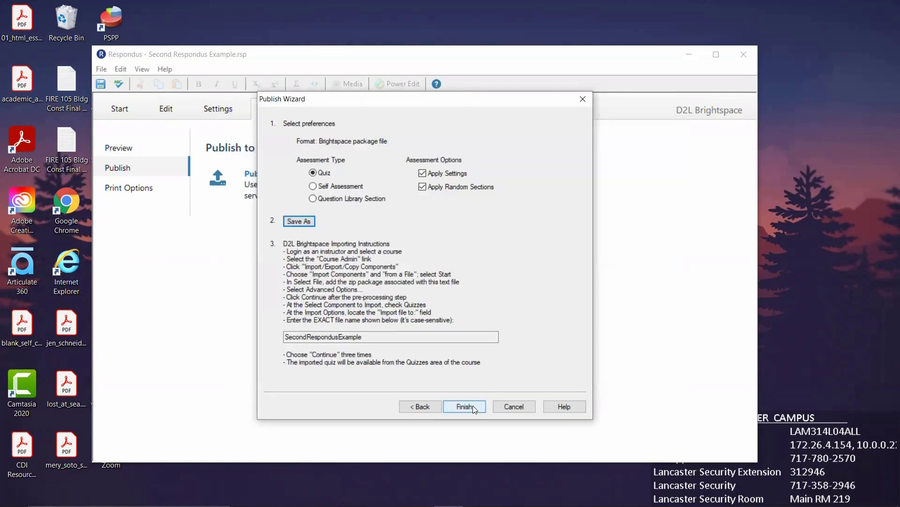
pyautogui.click(465, 407)
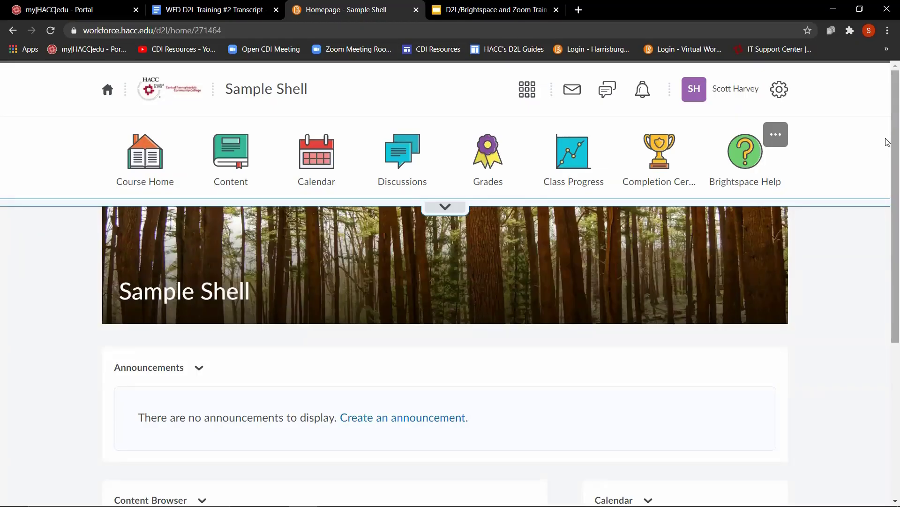
# Switch to the Sample Shell course in Chrome and start a component import from its course administration
pyautogui.click(441, 207)
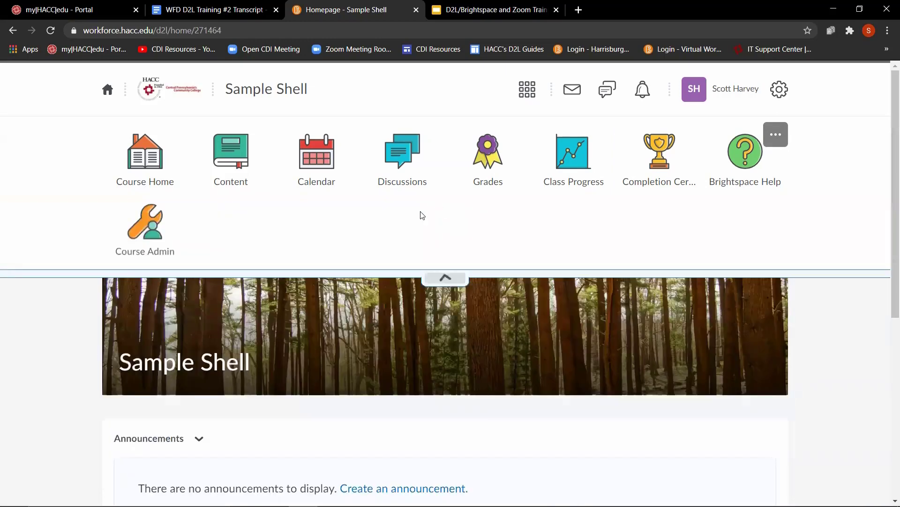
pyautogui.click(160, 253)
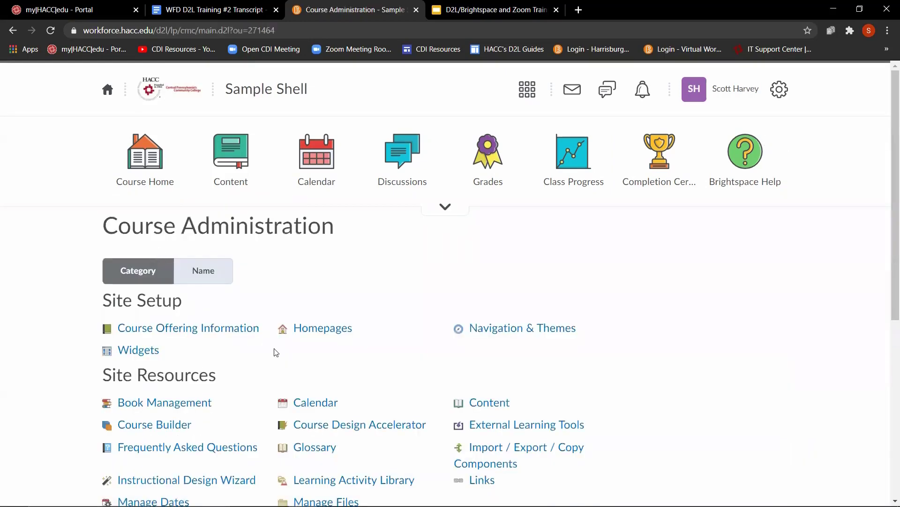
pyautogui.scroll(-1, 446, 367)
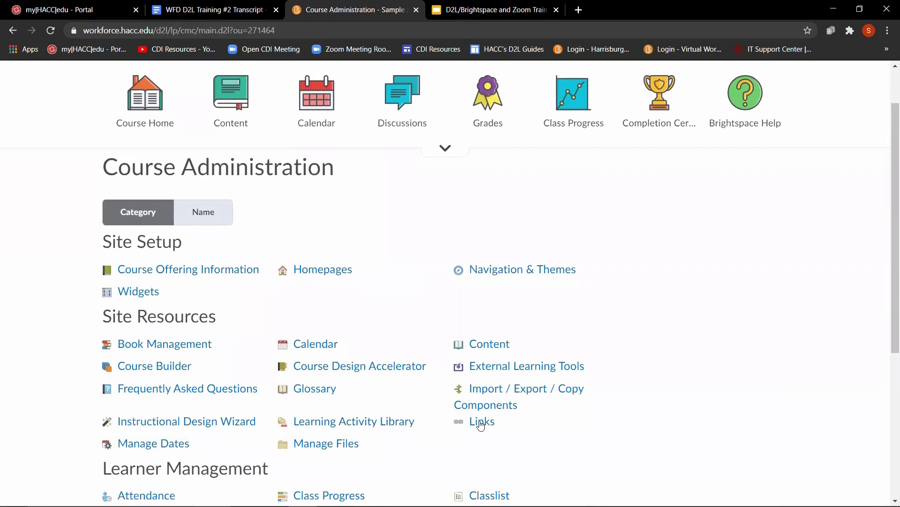
pyautogui.click(507, 397)
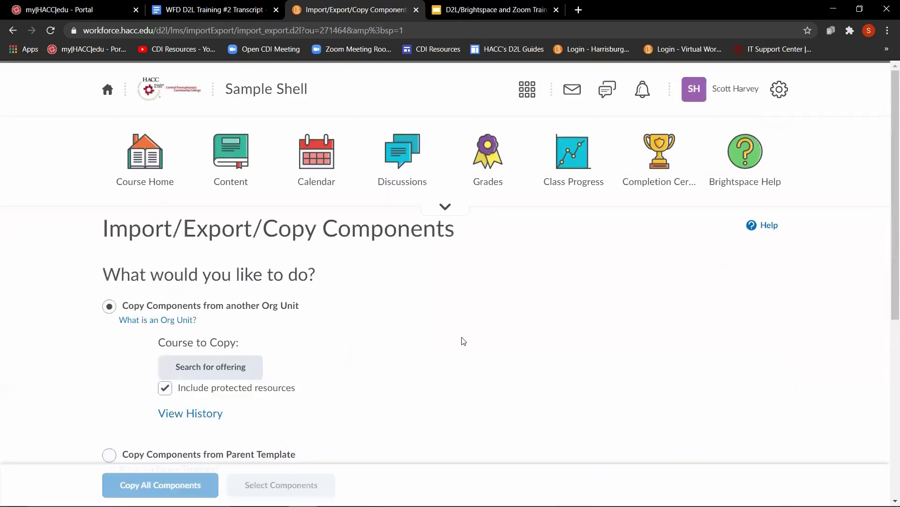
pyautogui.scroll(-6, 463, 341)
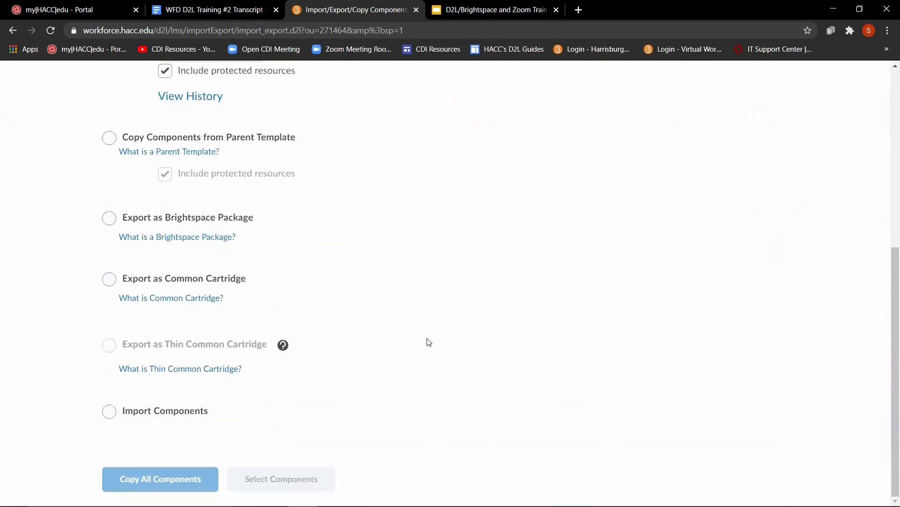
pyautogui.click(107, 412)
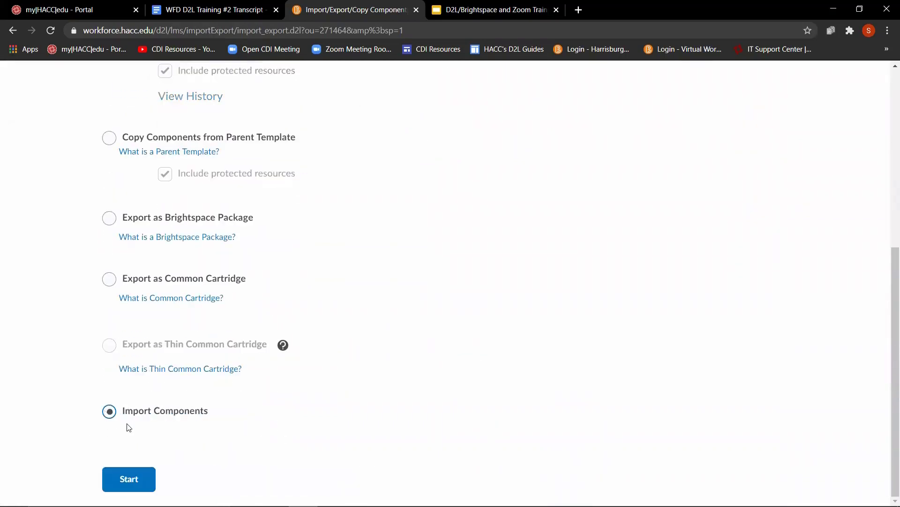
pyautogui.click(129, 478)
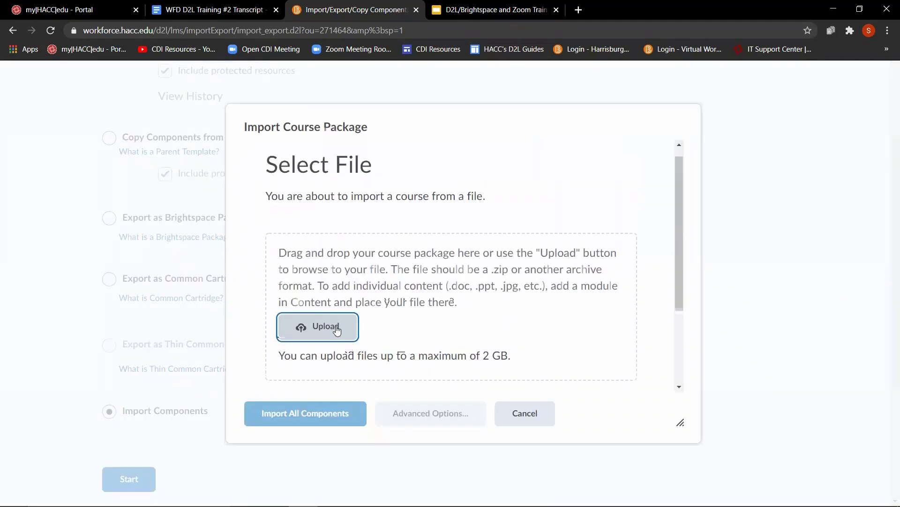
# Upload SecondRespondusExample.zip as the course package and import all of its components
pyautogui.click(336, 330)
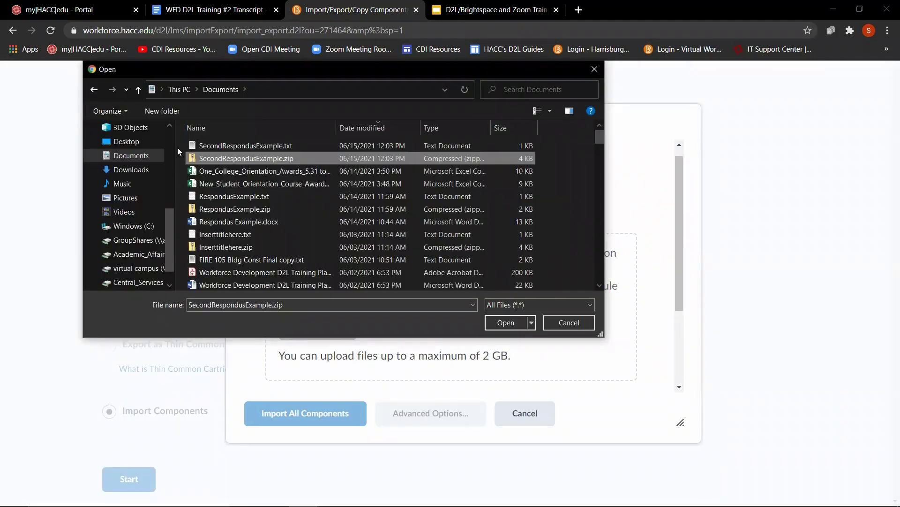
pyautogui.click(508, 327)
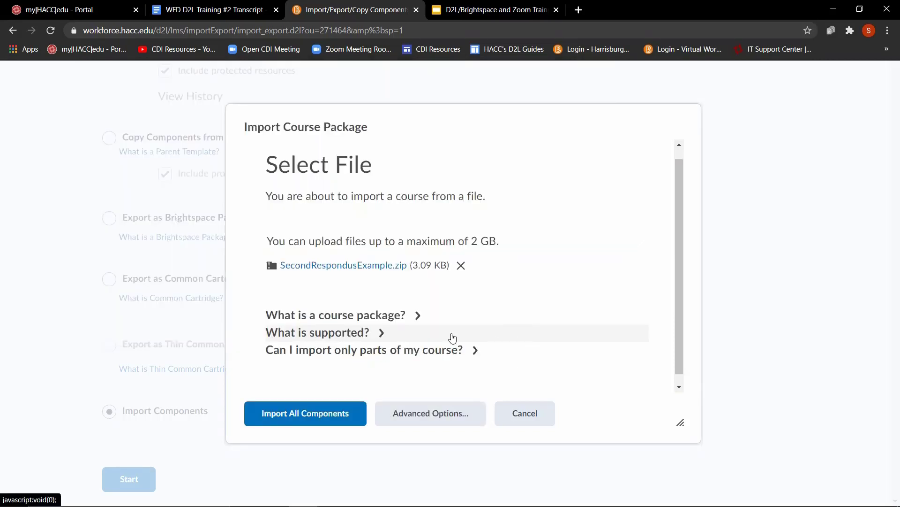
pyautogui.click(316, 422)
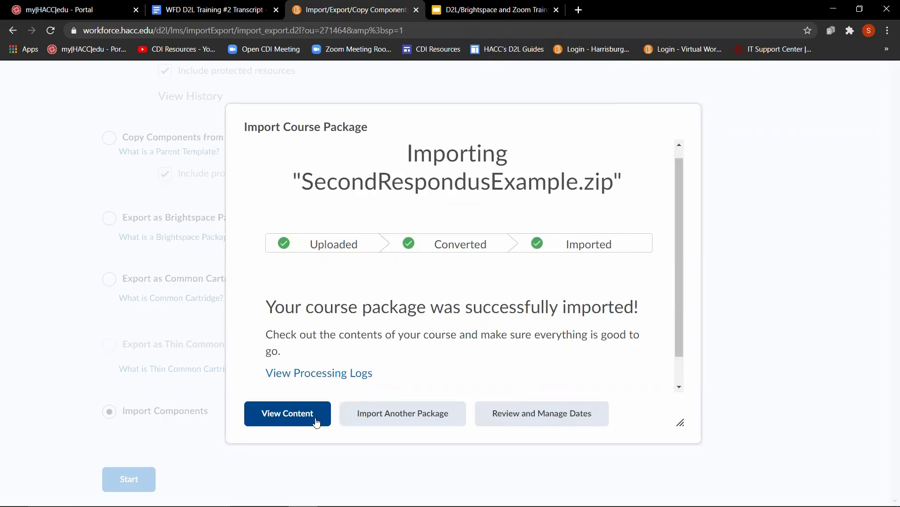
# Leave the import for the course's quiz list and open the SecondRespondusExample quiz for editing
pyautogui.click(317, 422)
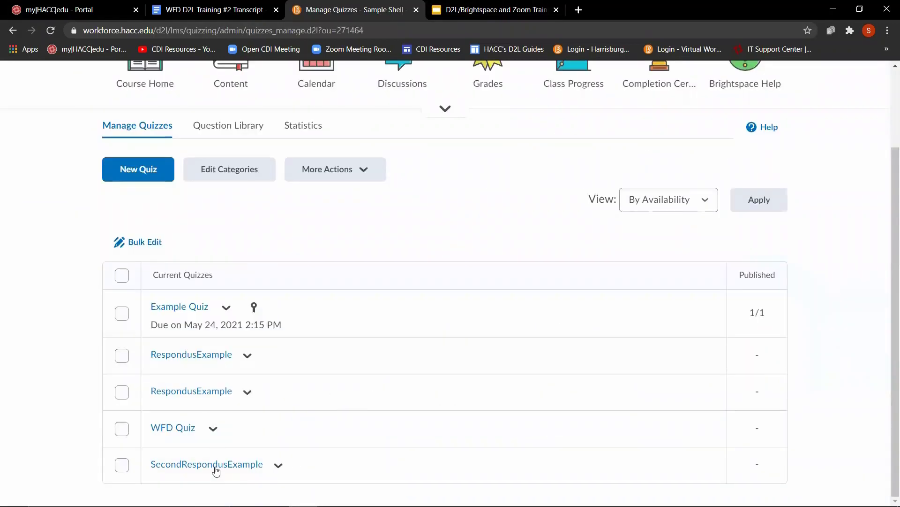
pyautogui.click(215, 469)
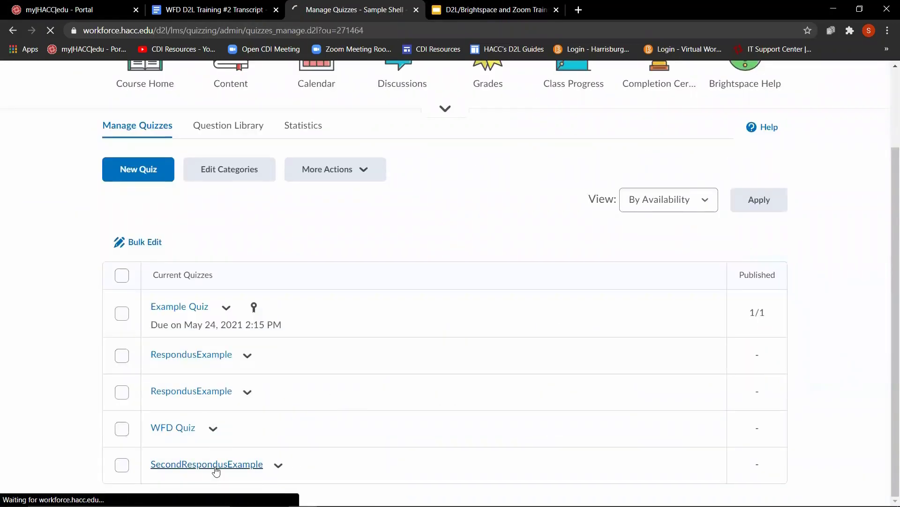
pyautogui.scroll(-10, 470, 392)
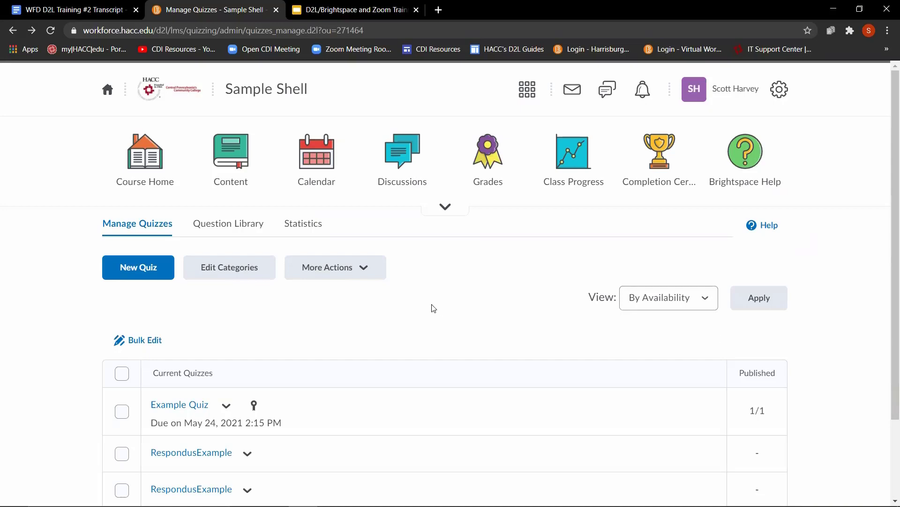
pyautogui.scroll(-2, 422, 319)
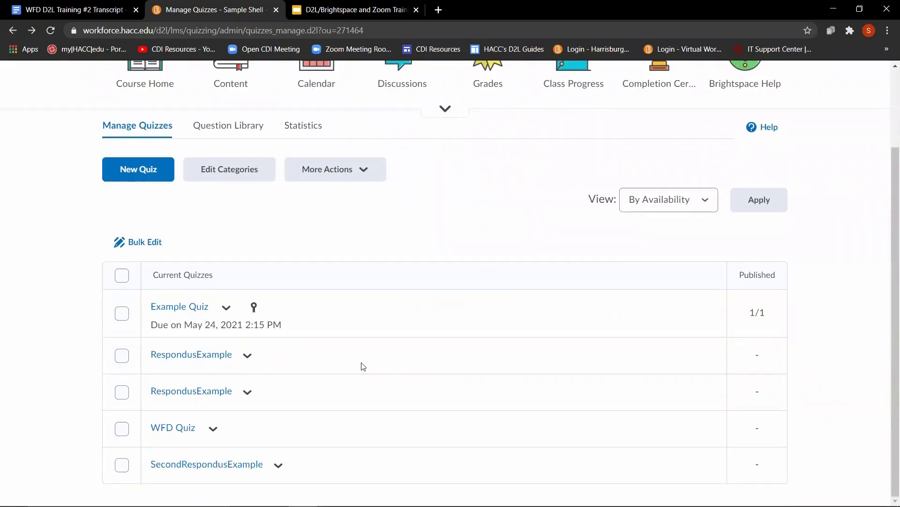
pyautogui.click(230, 464)
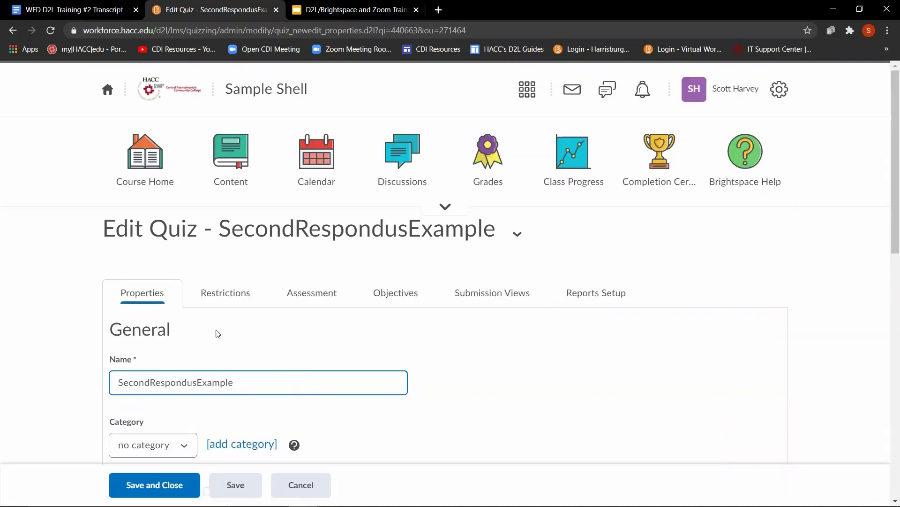
# In the SecondRespondusExample quiz restrictions, switch the timing from a recommended to an enforced time limit
pyautogui.click(216, 293)
pyautogui.scroll(-1, 335, 358)
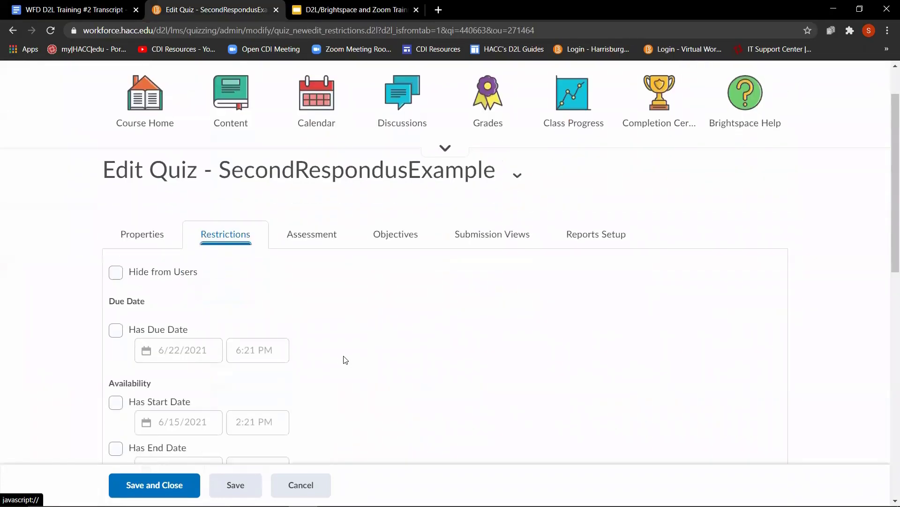
pyautogui.scroll(-8, 344, 359)
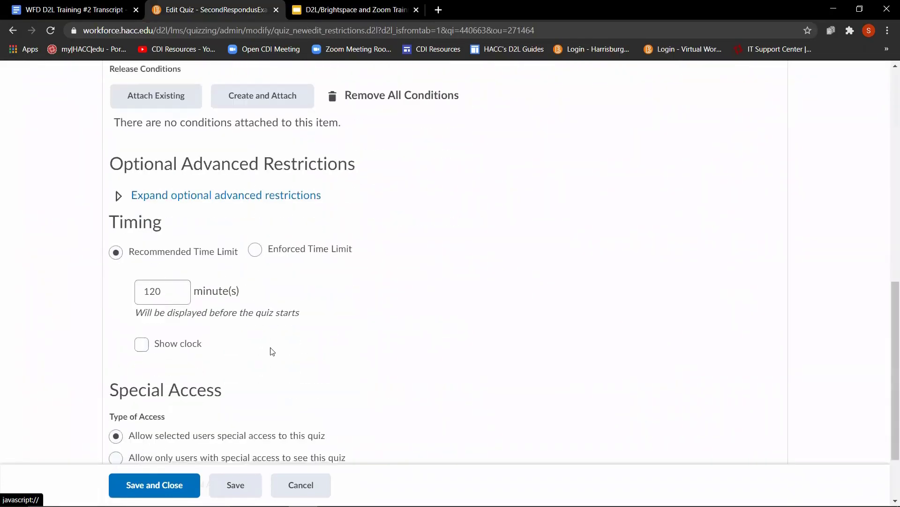
pyautogui.click(254, 250)
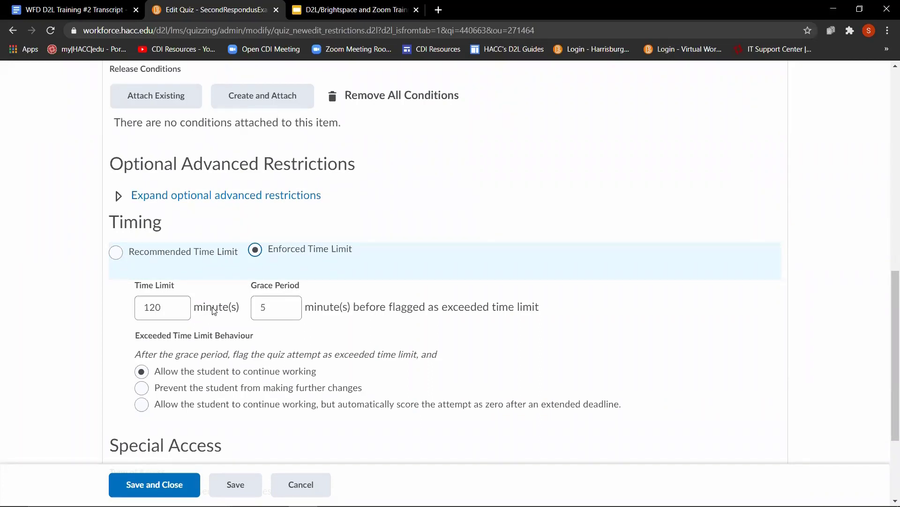
pyautogui.click(175, 312)
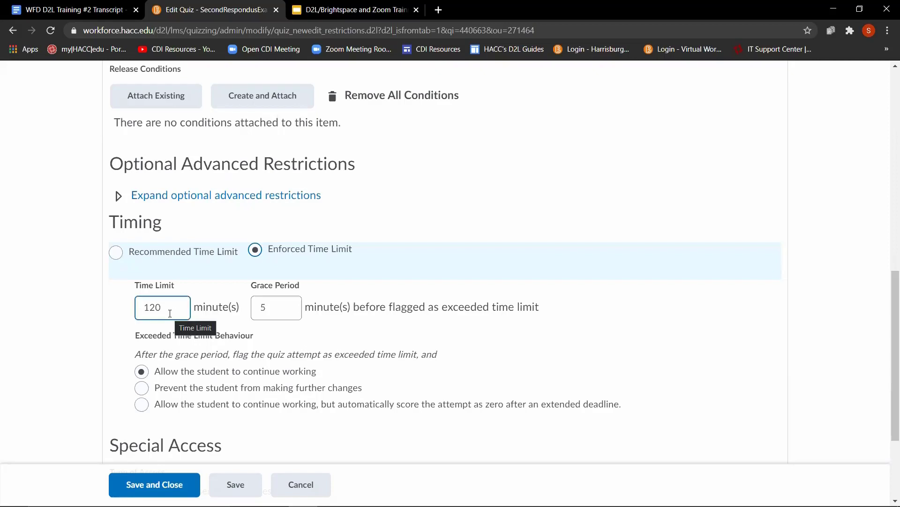
pyautogui.click(287, 308)
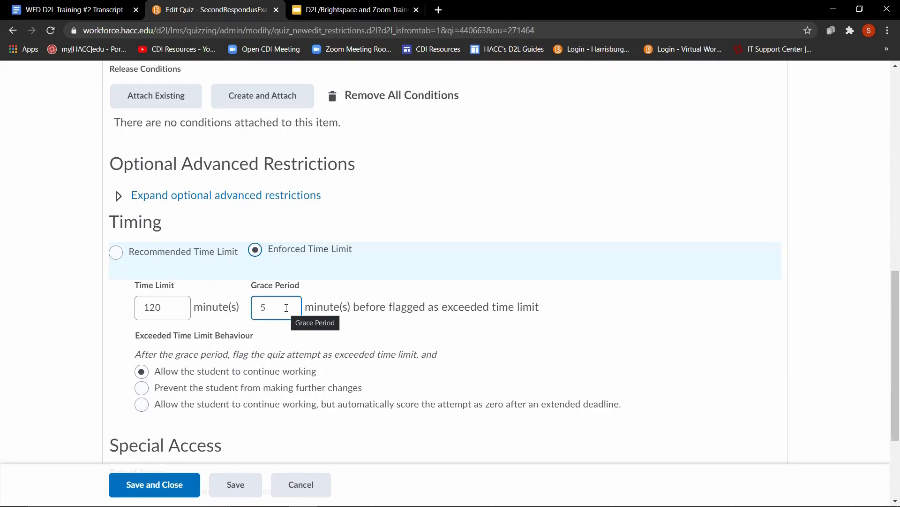
pyautogui.click(289, 328)
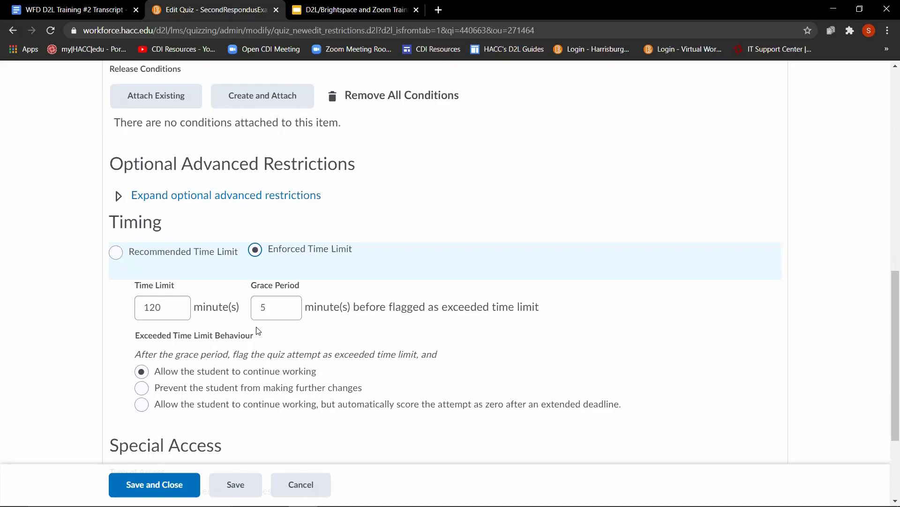
pyautogui.click(168, 306)
pyautogui.scroll(-1, 168, 305)
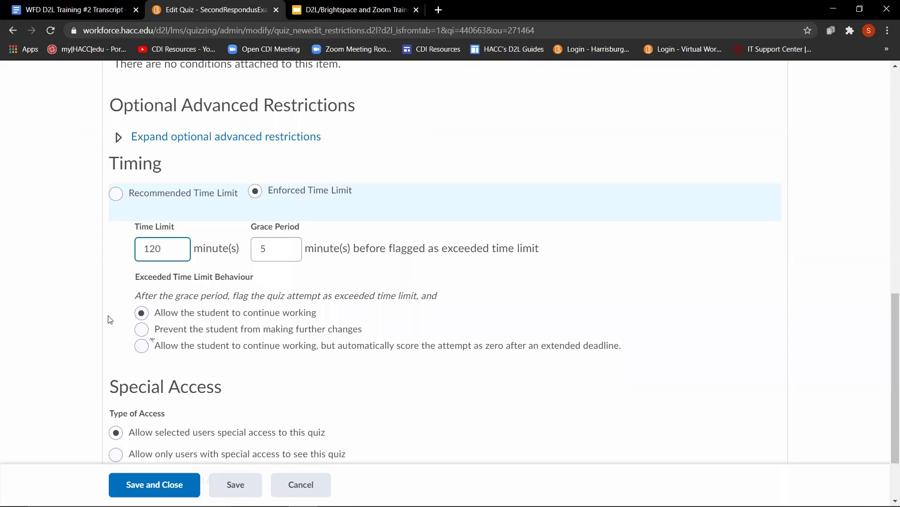
# Start adding special access to the quiz and override the attempts allowed, applying 4 attempts
pyautogui.scroll(-2, 109, 320)
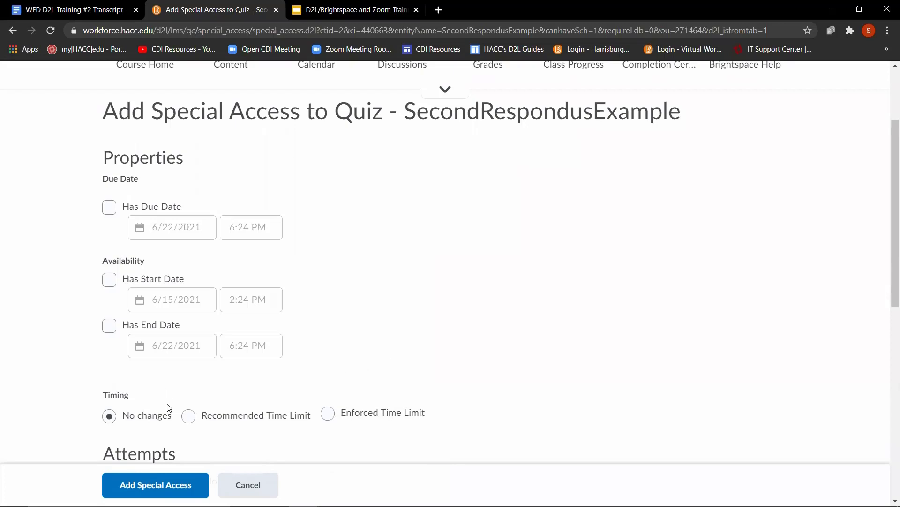
pyautogui.scroll(-6, 216, 432)
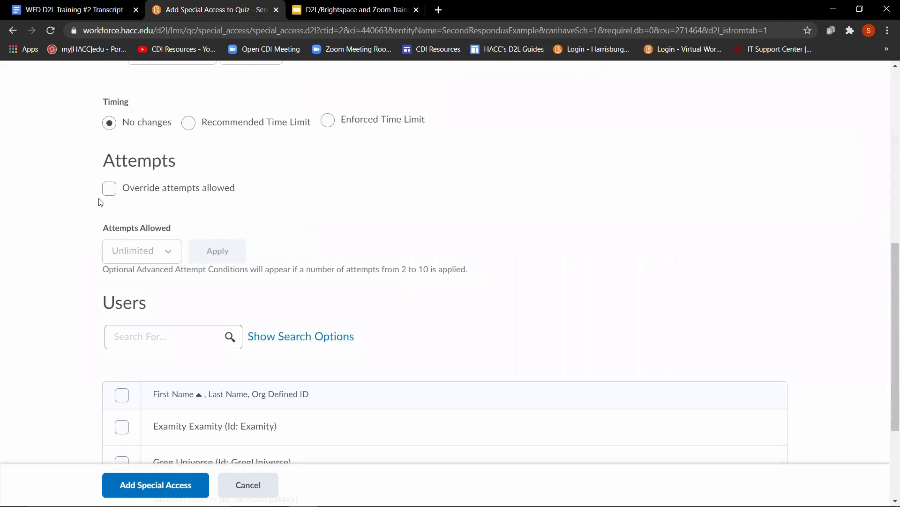
pyautogui.click(111, 189)
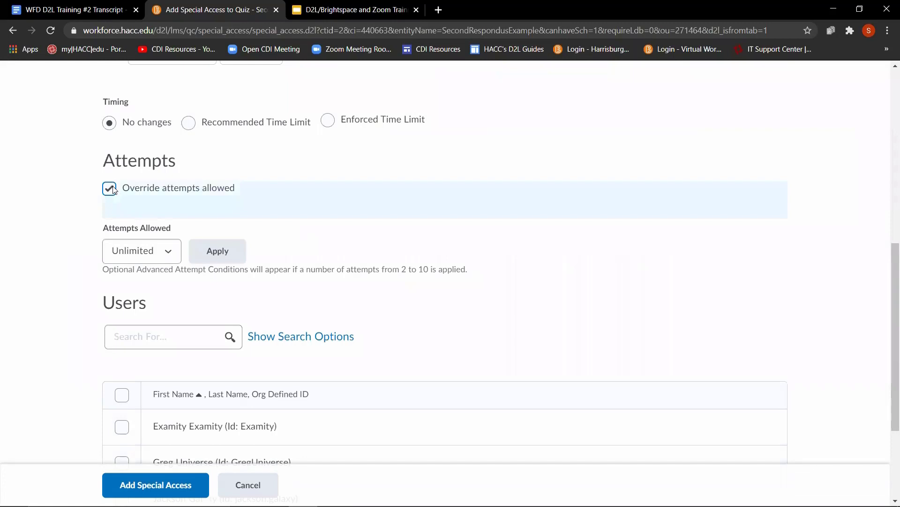
pyautogui.click(172, 256)
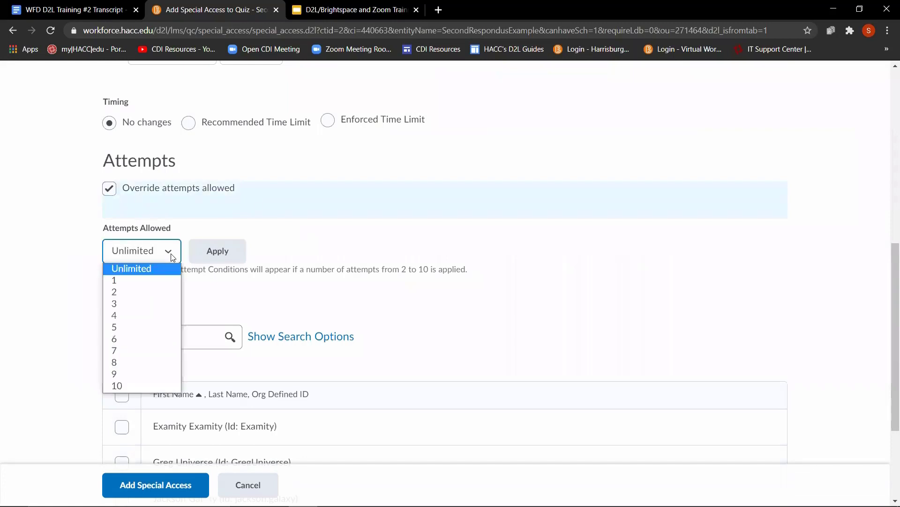
pyautogui.click(137, 316)
pyautogui.click(216, 255)
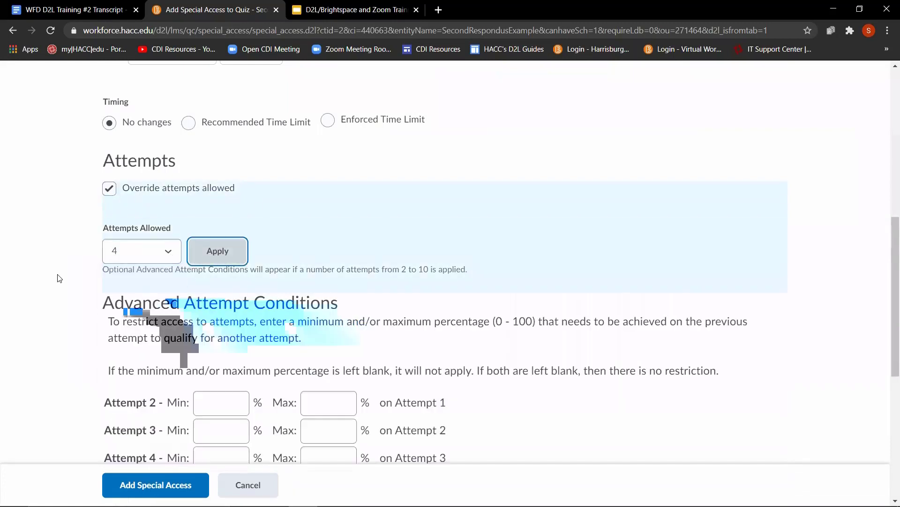
# Grant the special access to the second and third listed users, leaving the advanced attempt conditions blank
pyautogui.scroll(-2, 58, 279)
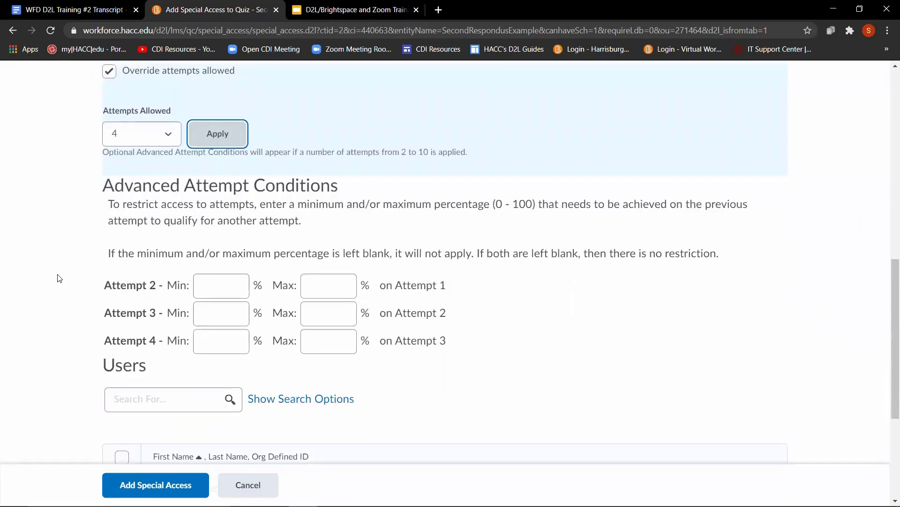
pyautogui.scroll(-4, 61, 279)
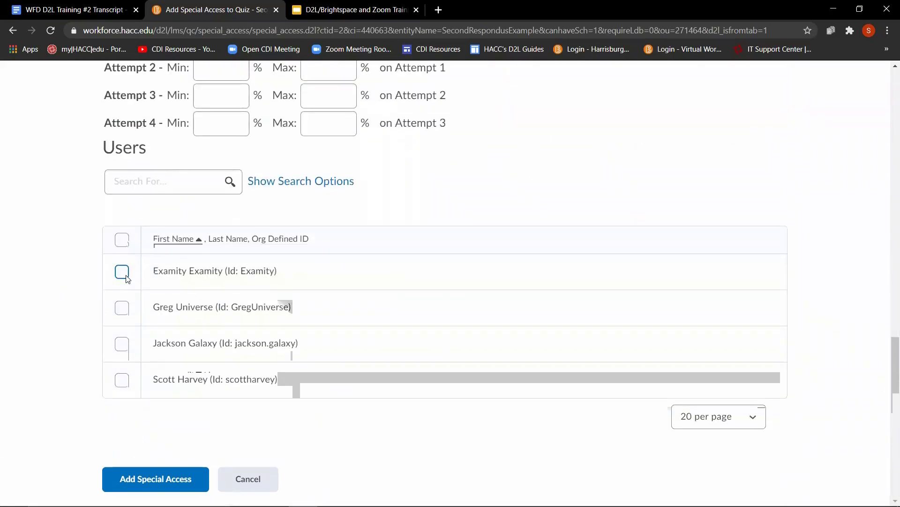
pyautogui.click(125, 307)
pyautogui.click(121, 345)
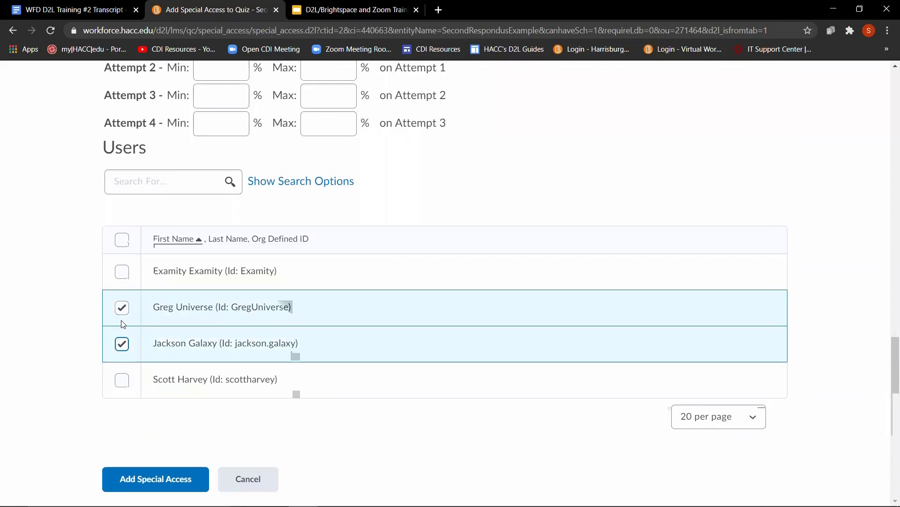
pyautogui.click(127, 474)
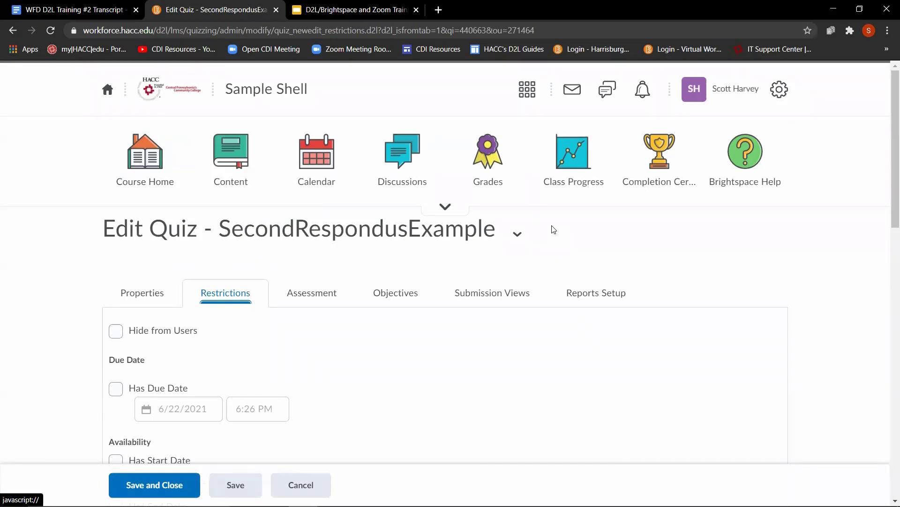
# Open the Sample Shell course calendar through course administration and view the events on July 9, 2021
pyautogui.click(440, 206)
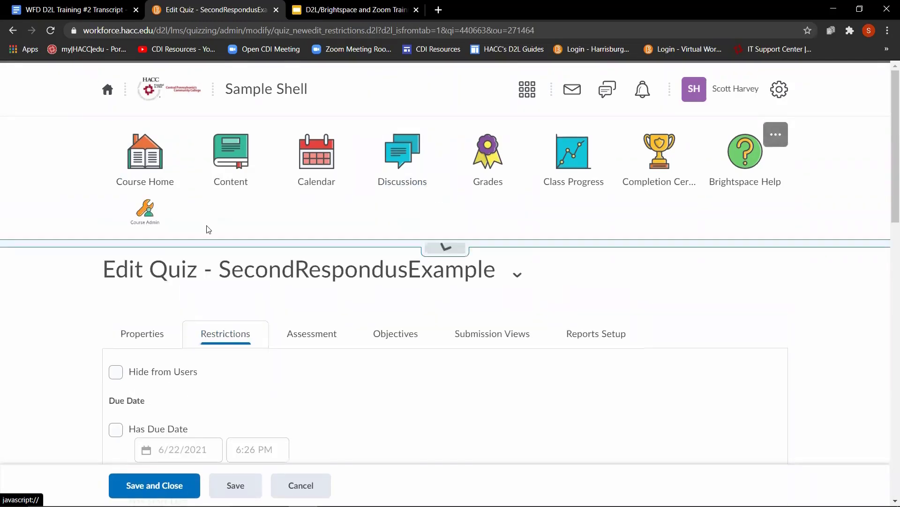
pyautogui.click(135, 229)
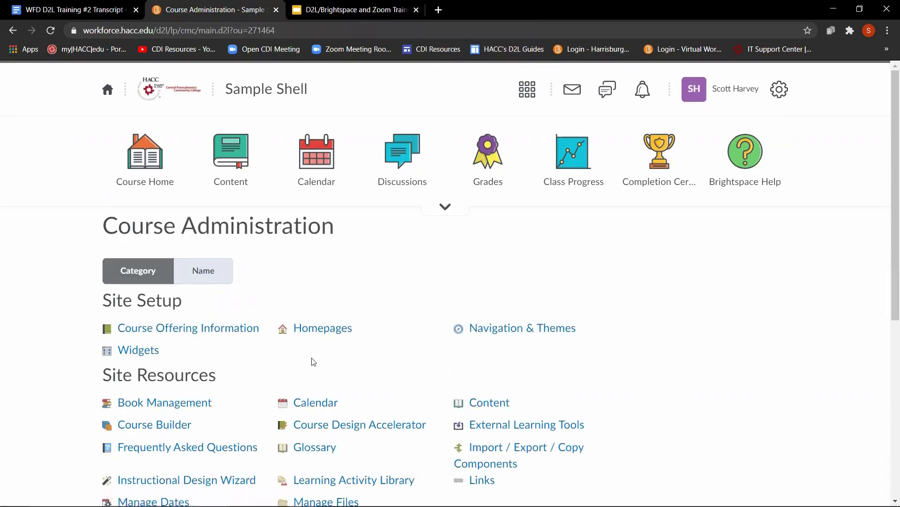
pyautogui.click(318, 404)
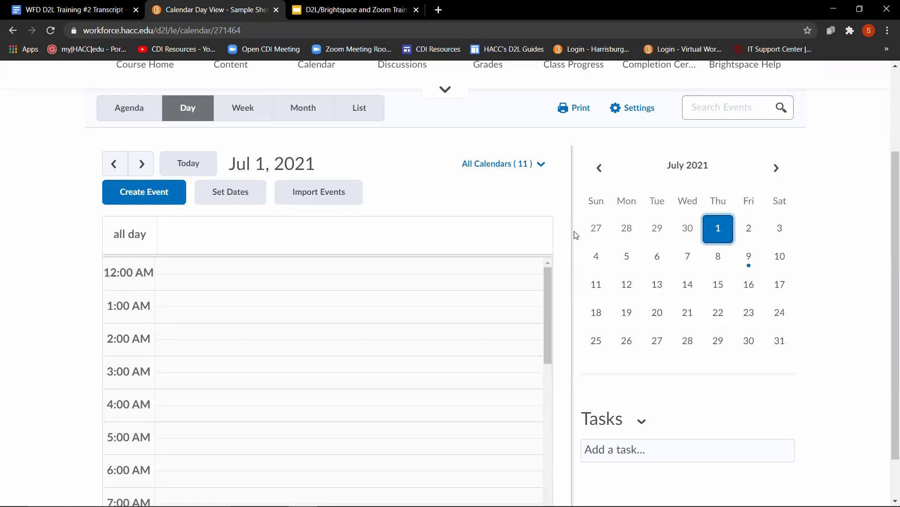
pyautogui.click(753, 264)
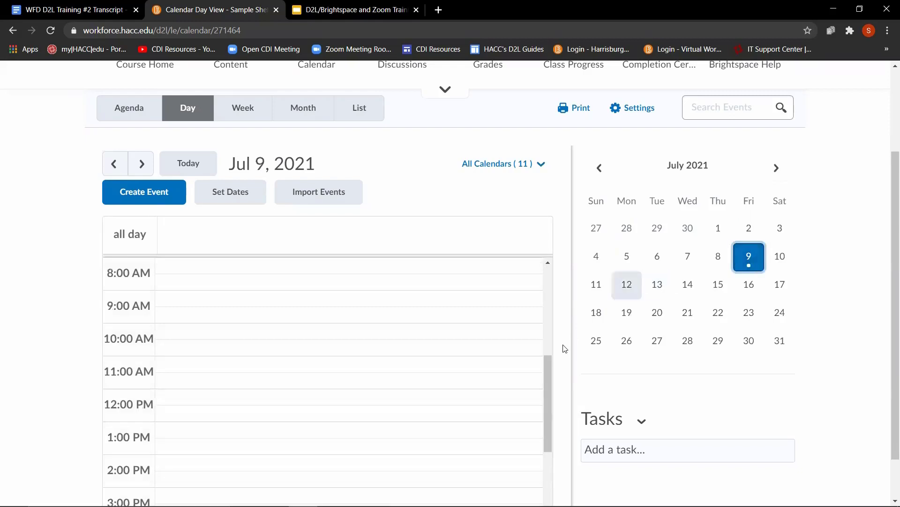
pyautogui.scroll(-6, 516, 418)
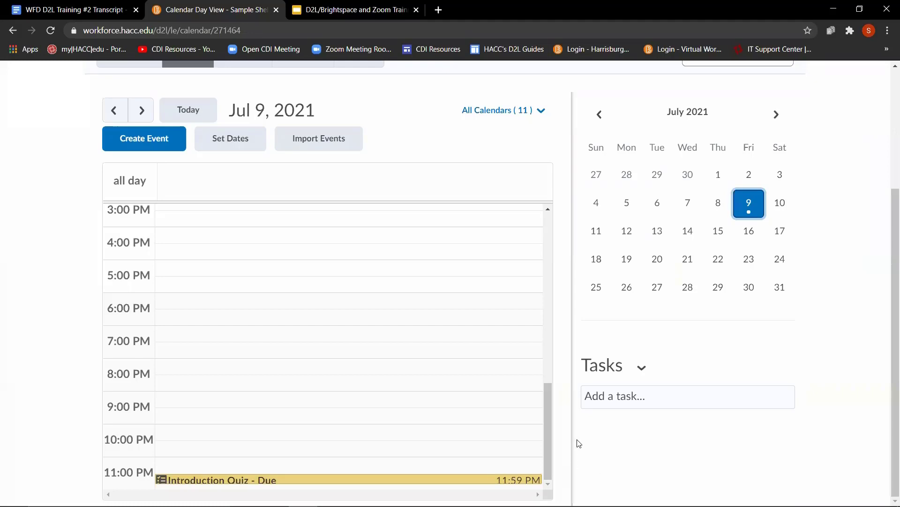
# Create a calendar event titled "Office Hours" on July 9, 2021, with the default times and no description or location
pyautogui.click(148, 146)
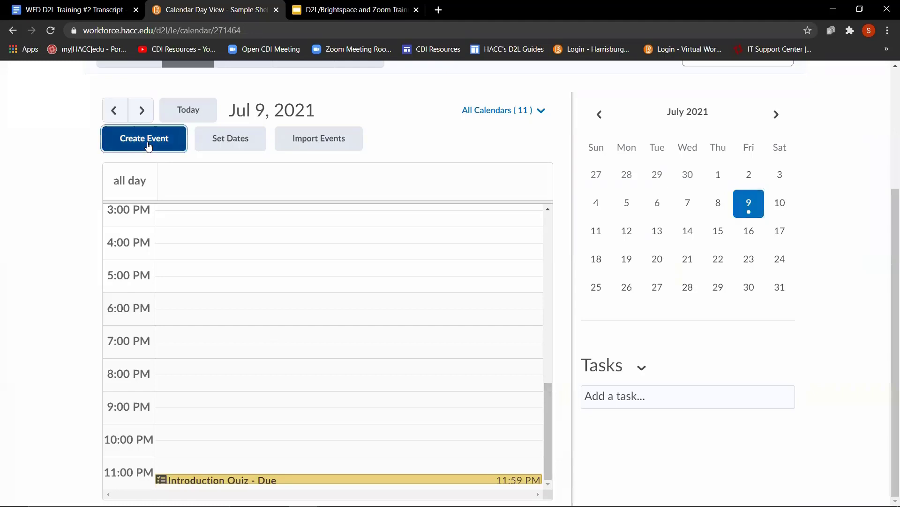
pyautogui.click(276, 362)
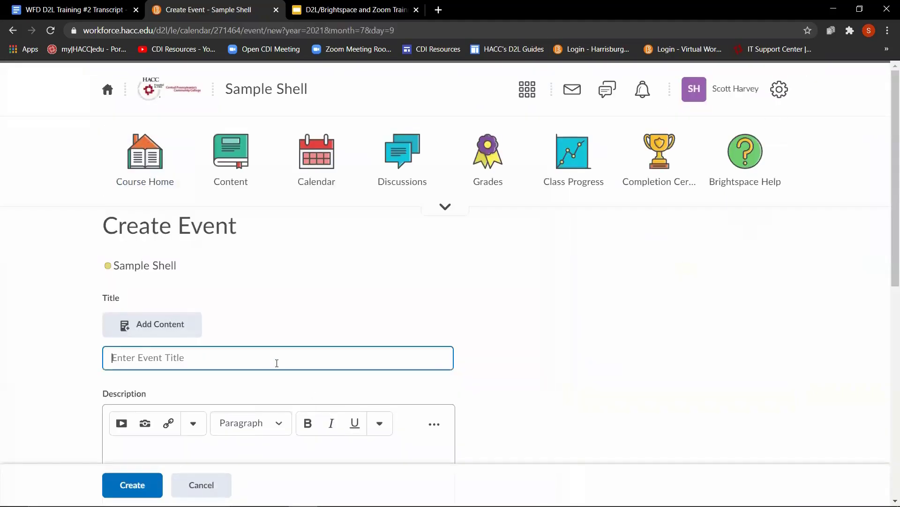
pyautogui.write('Office Hours')
pyautogui.scroll(-4, 275, 370)
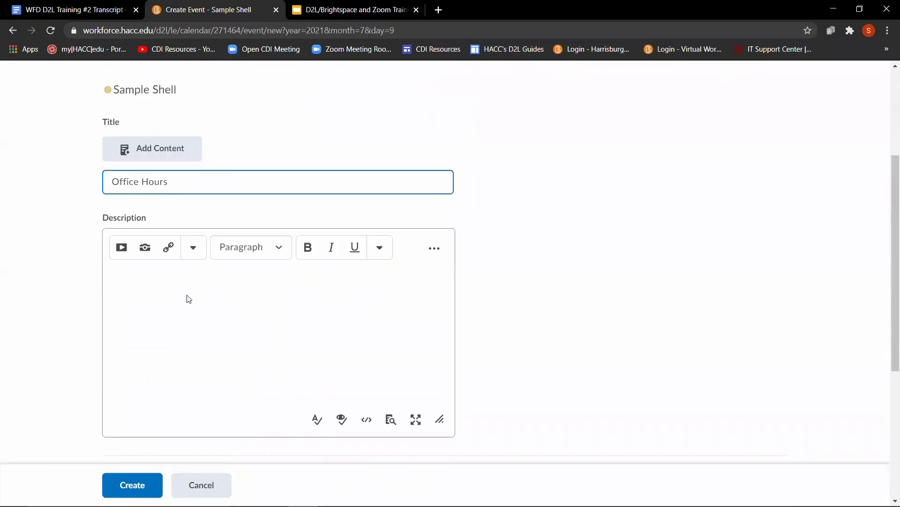
pyautogui.click(188, 299)
pyautogui.scroll(-5, 78, 285)
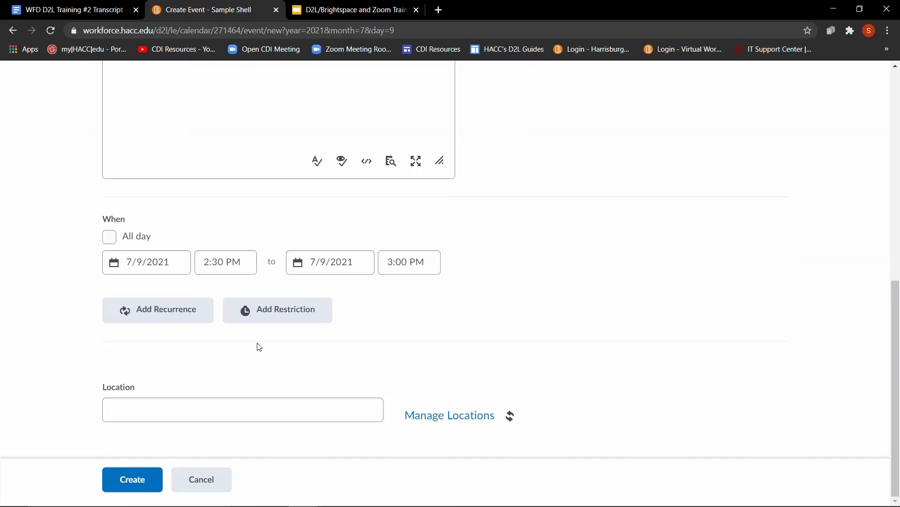
pyautogui.click(133, 479)
pyautogui.scroll(-1, 559, 354)
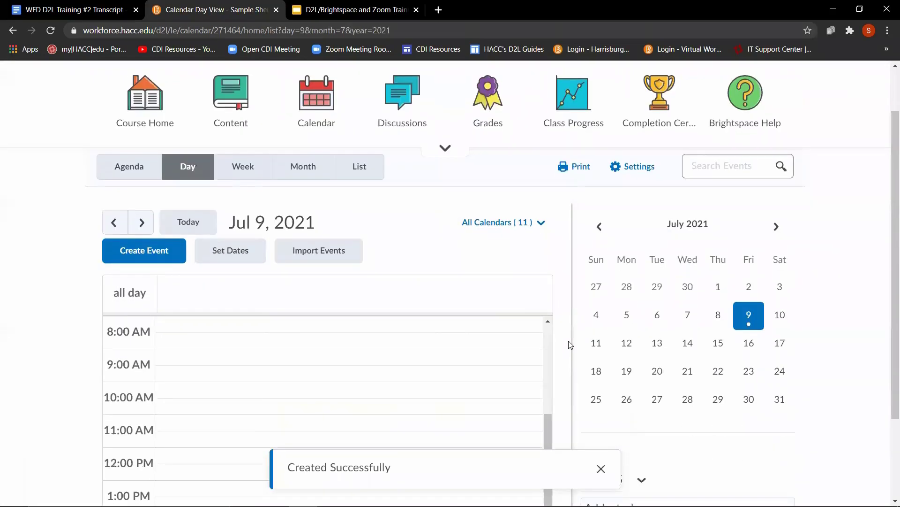
pyautogui.scroll(-2, 570, 344)
pyautogui.scroll(-1, 548, 358)
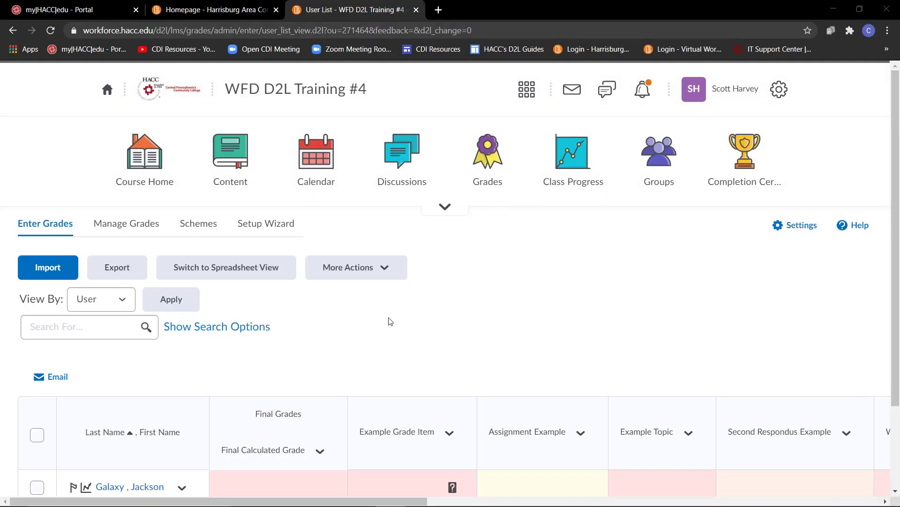
# Open the Grades Setup Wizard, review the current grade book settings and start the wizard
pyautogui.click(256, 229)
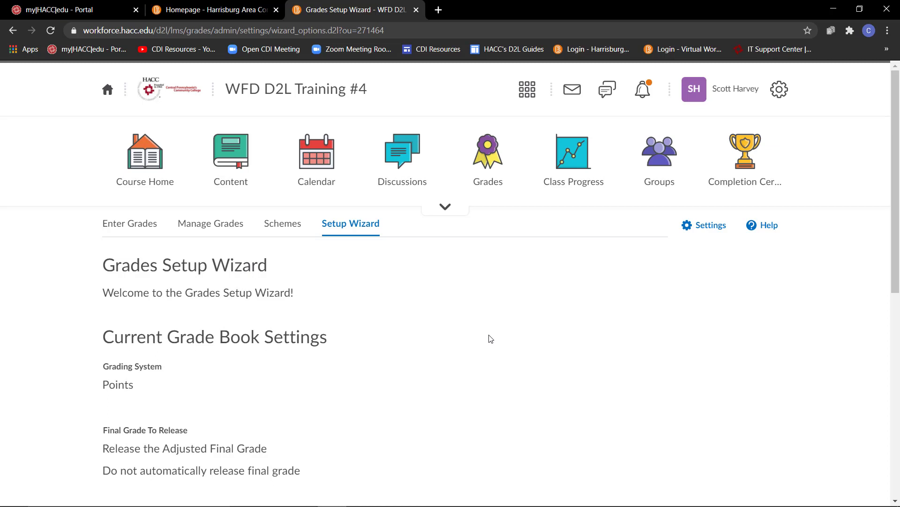
pyautogui.scroll(-4, 491, 339)
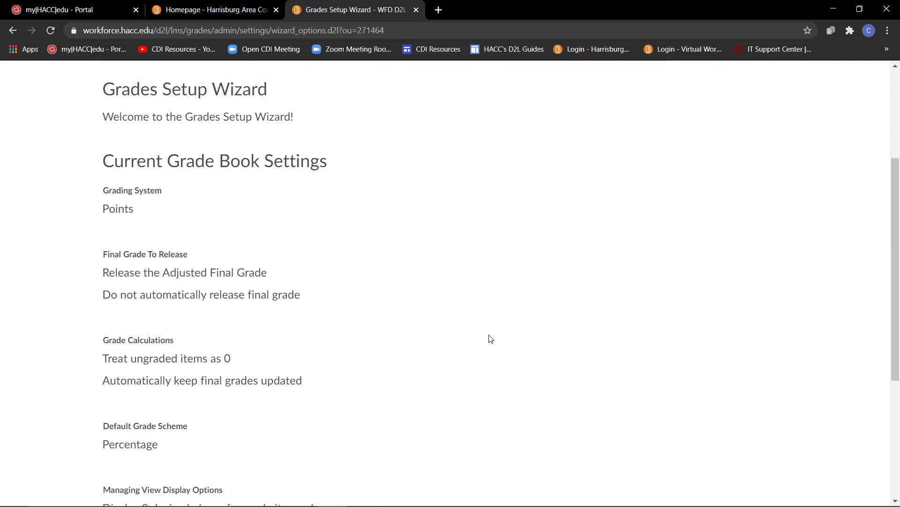
pyautogui.scroll(-5, 491, 339)
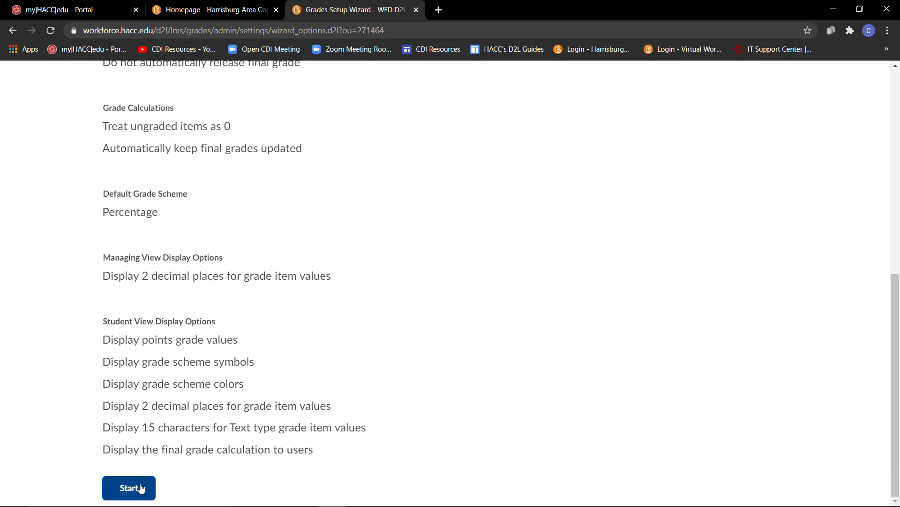
pyautogui.click(129, 488)
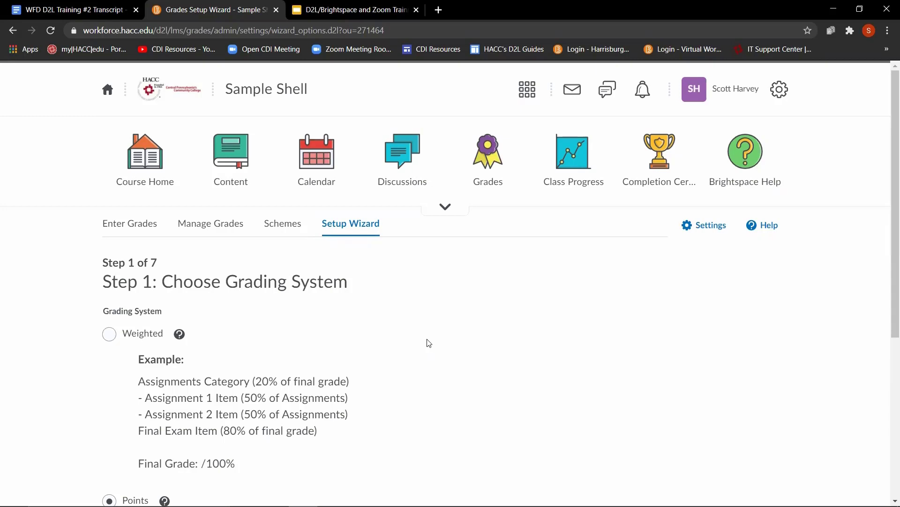
# Review the Weighted, Points and Formula grading systems and continue with Points selected
pyautogui.scroll(-5, 414, 315)
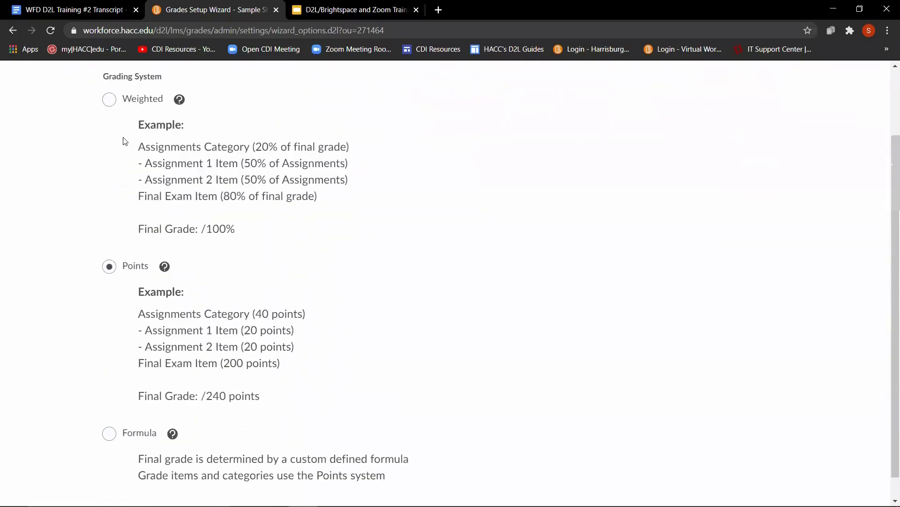
pyautogui.scroll(-1, 112, 318)
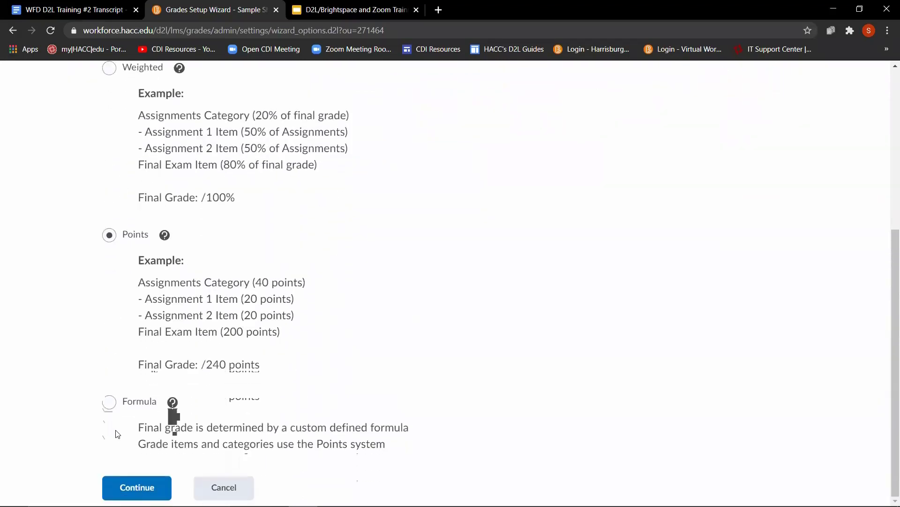
pyautogui.scroll(1, 242, 297)
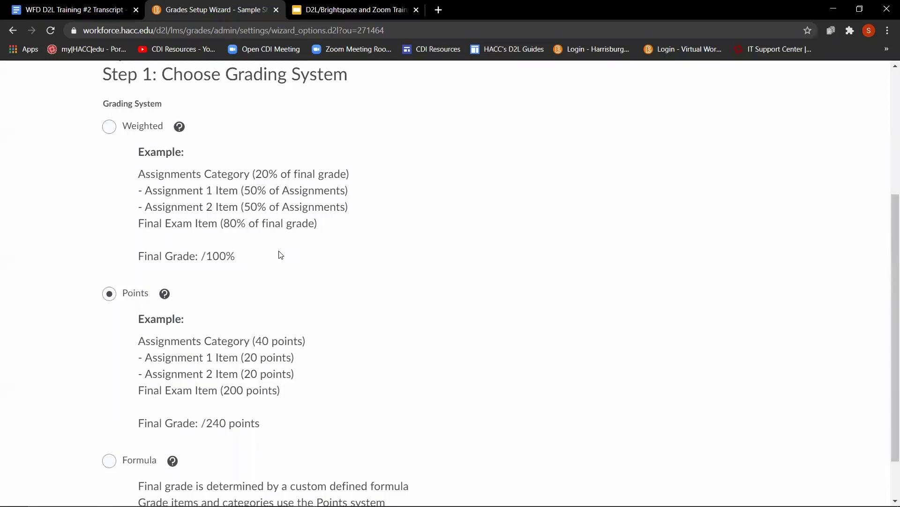
pyautogui.scroll(-1, 330, 301)
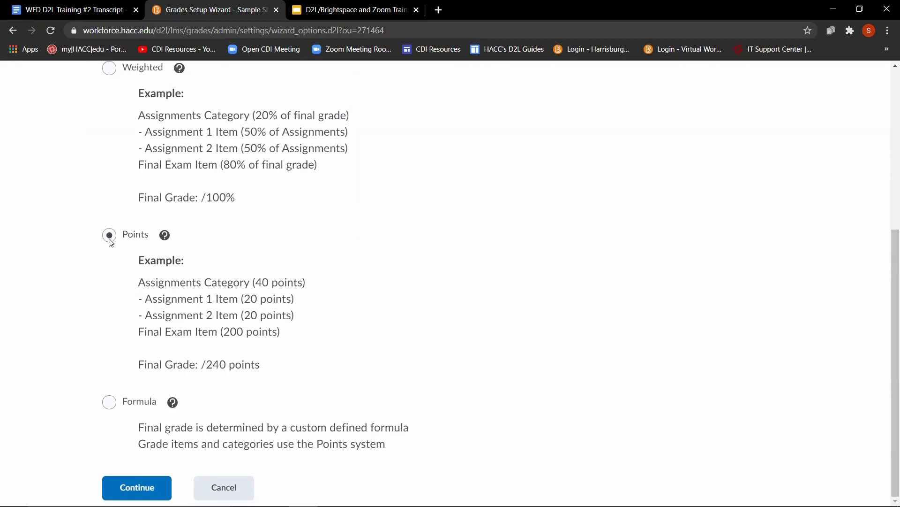
pyautogui.click(152, 488)
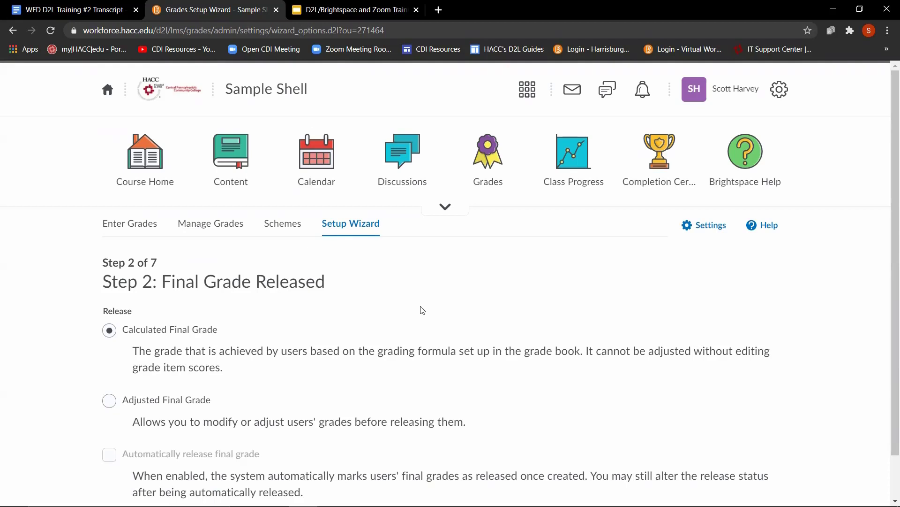
# Keep Calculated Final Grade as the released grade and treat ungraded items as 0, with automatic final grade updates left on
pyautogui.scroll(-1, 422, 310)
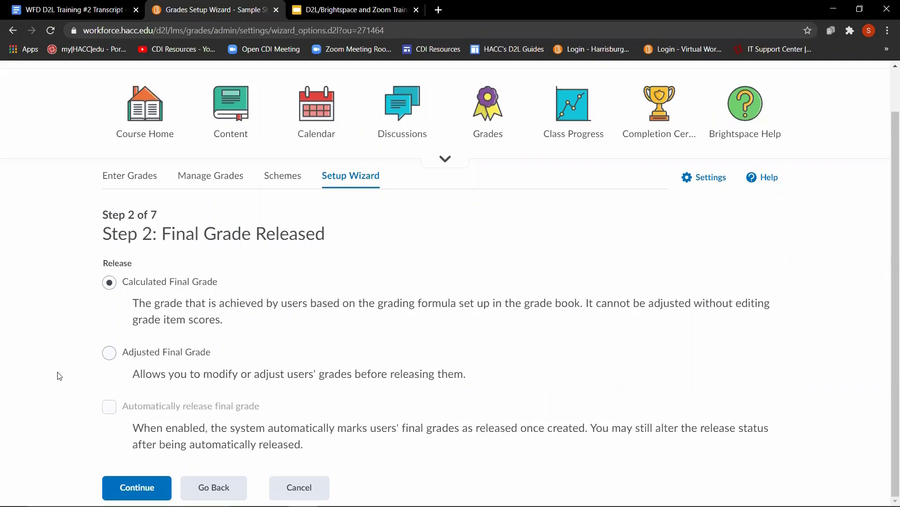
pyautogui.click(129, 487)
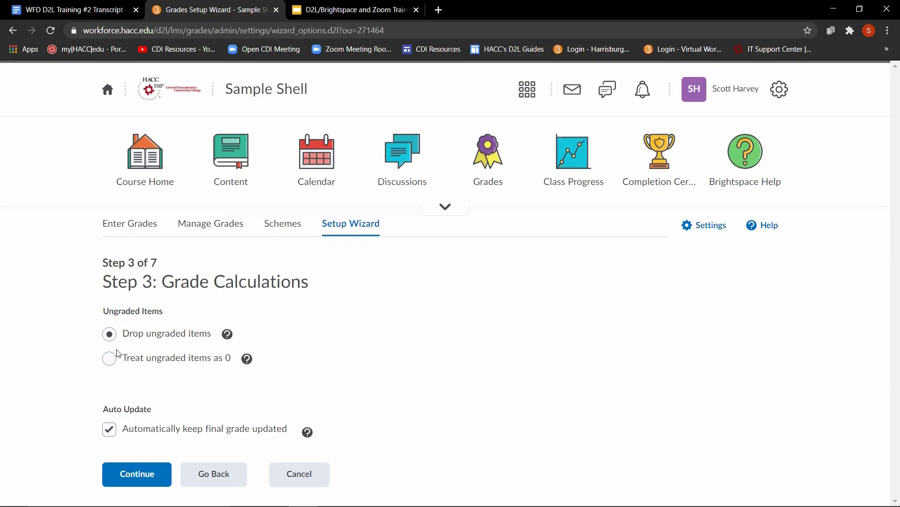
pyautogui.click(110, 359)
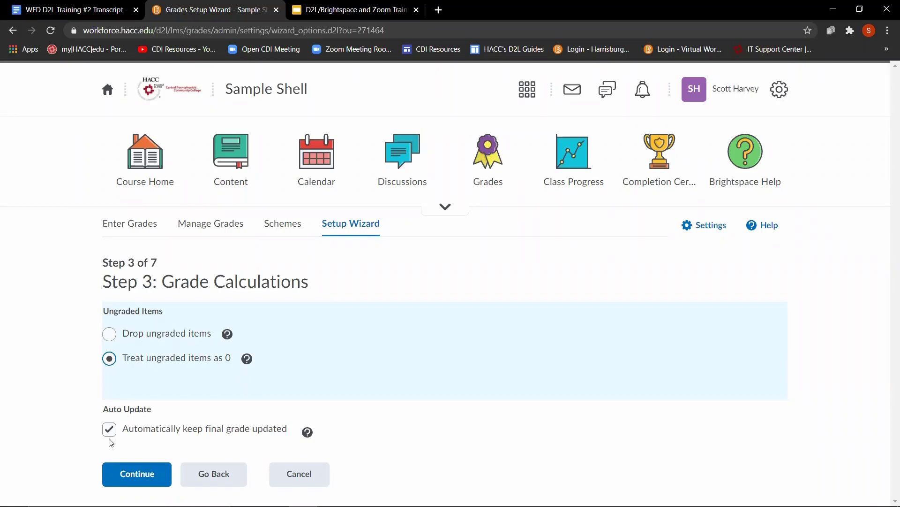
pyautogui.click(130, 475)
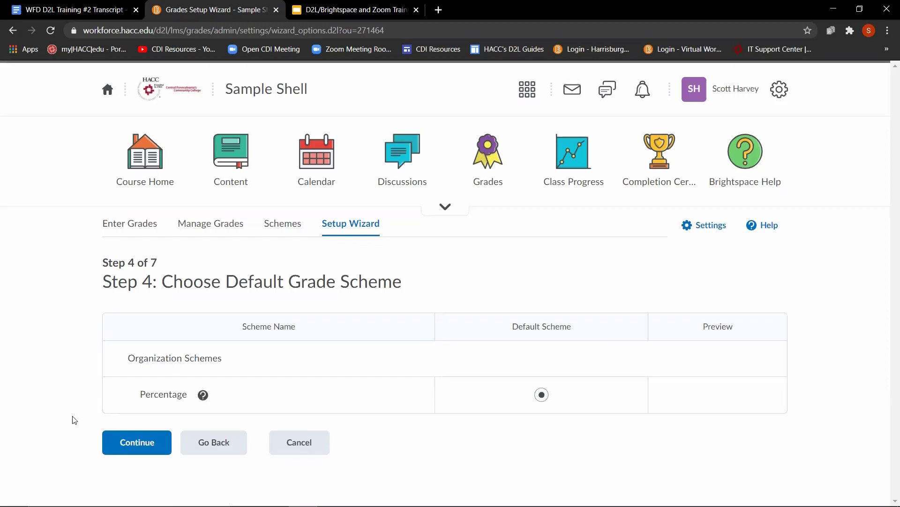
# Accept Percentage as the default scheme and 2 decimal places for the managing view, proceeding to the student view display options
pyautogui.click(121, 446)
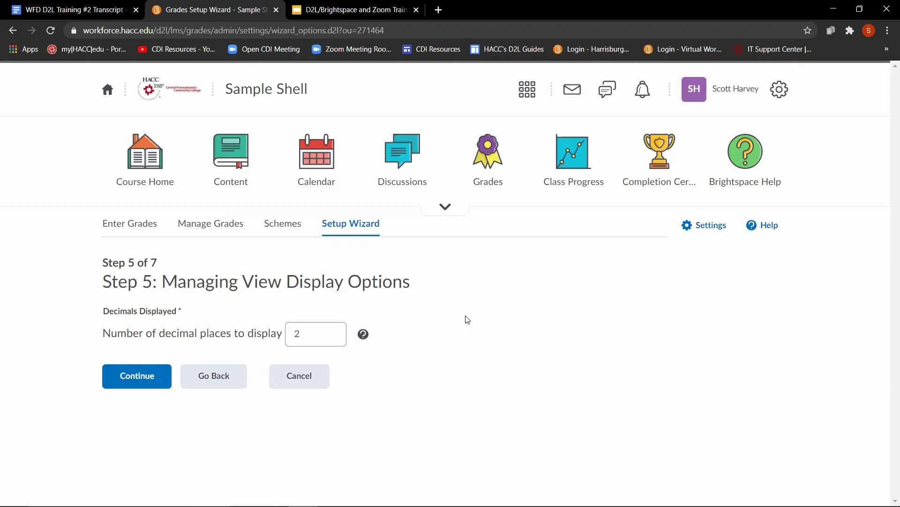
pyautogui.click(116, 378)
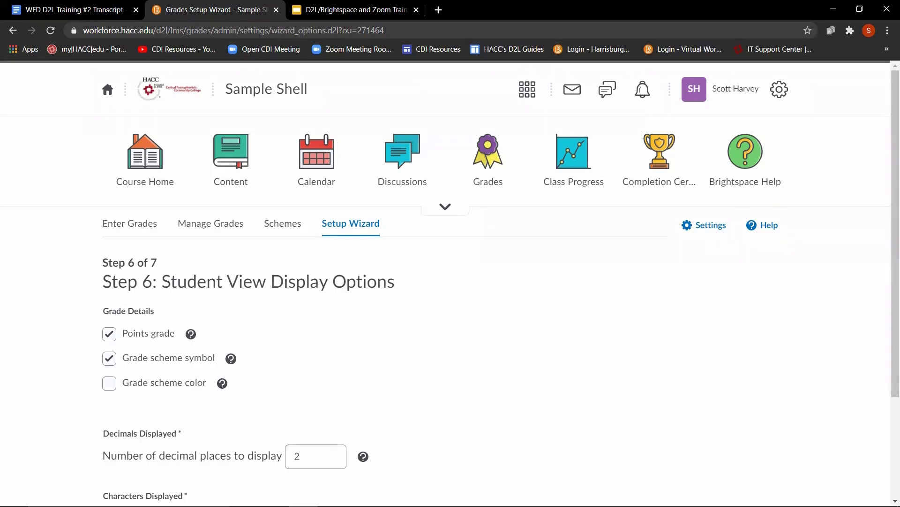
pyautogui.scroll(-3, 443, 419)
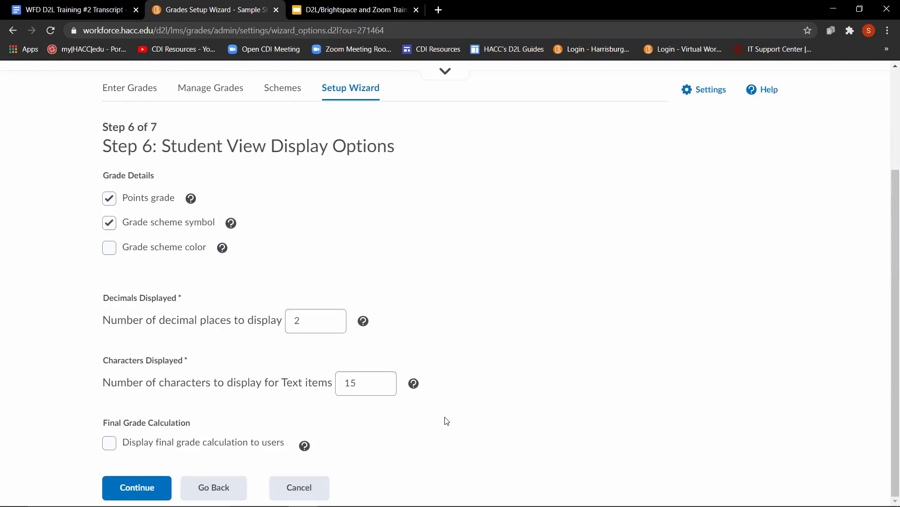
# Enable displaying the final grade calculation to users and finish the grades setup after reviewing its summary
pyautogui.click(109, 443)
pyautogui.click(125, 484)
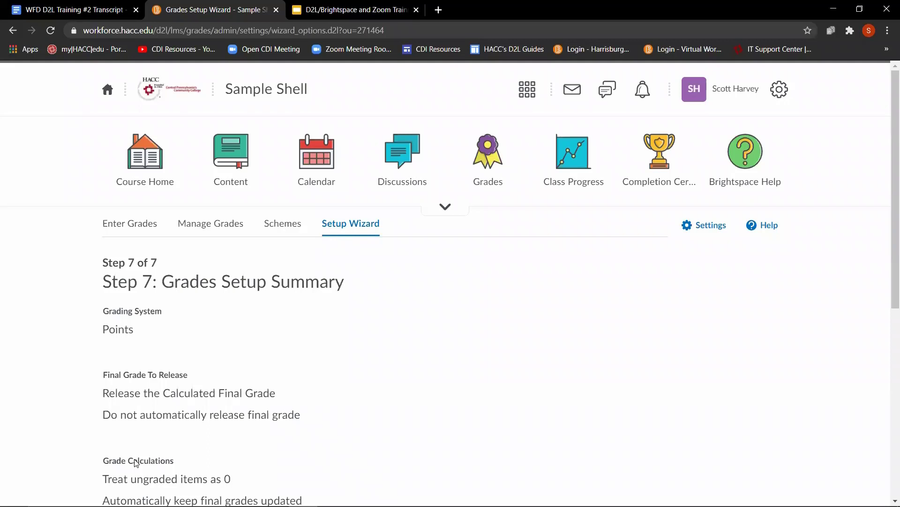
pyautogui.scroll(-8, 373, 370)
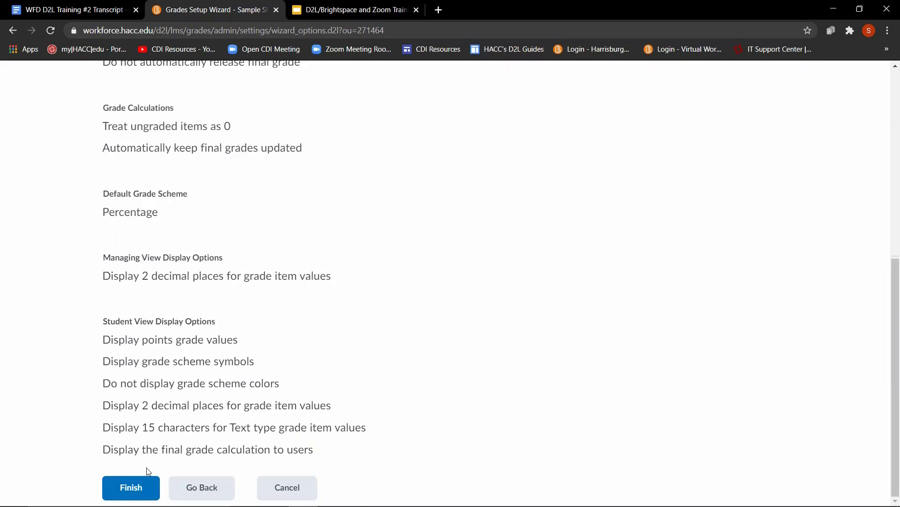
pyautogui.click(143, 487)
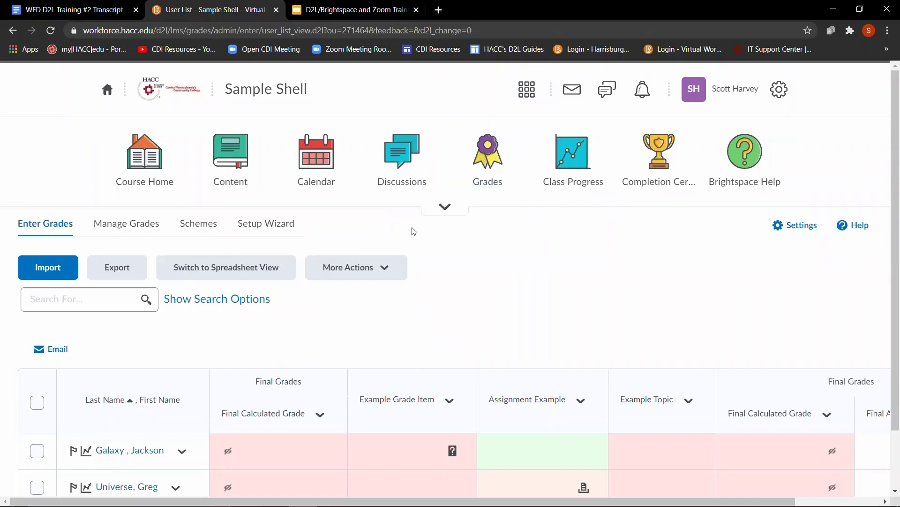
# Start a new grade item of the Numeric type from the grade management list
pyautogui.click(145, 224)
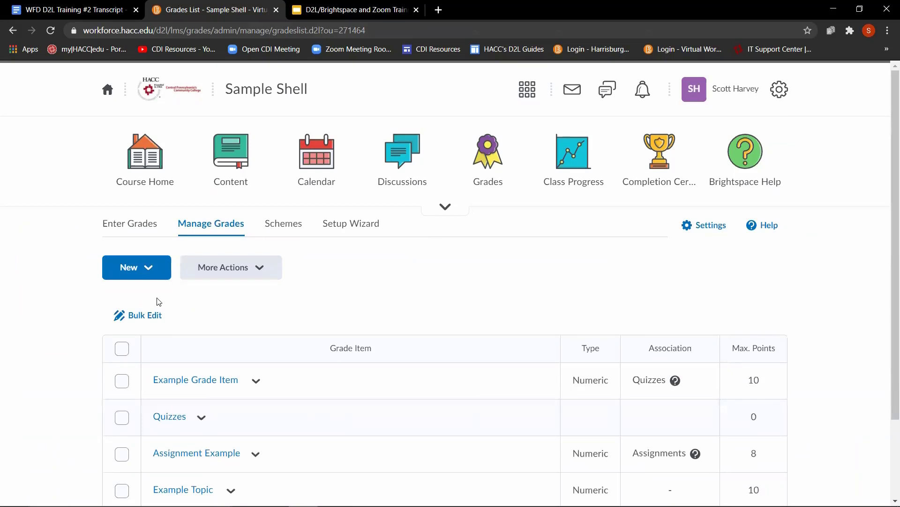
pyautogui.click(153, 273)
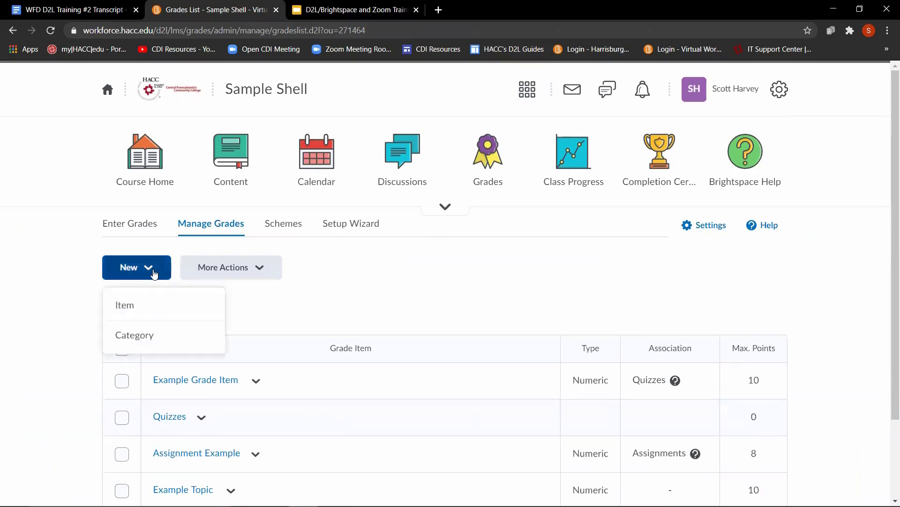
pyautogui.click(157, 301)
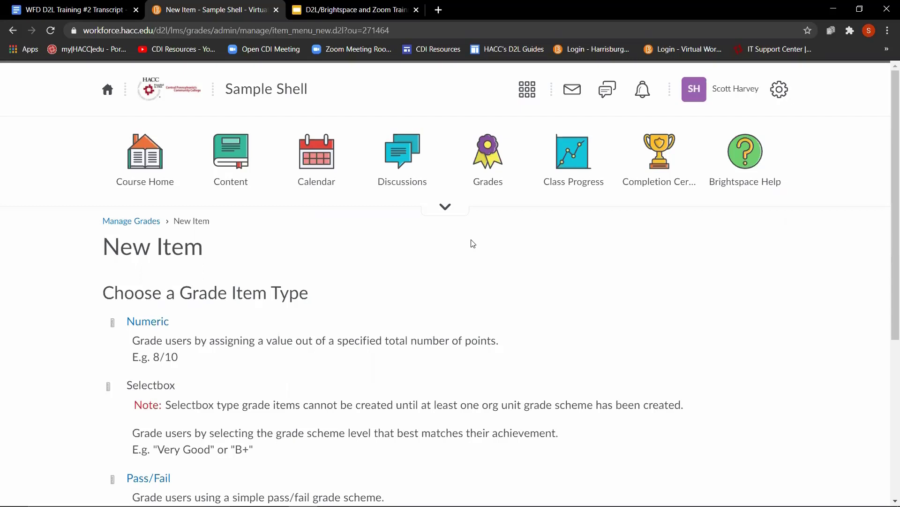
pyautogui.scroll(-3, 55, 216)
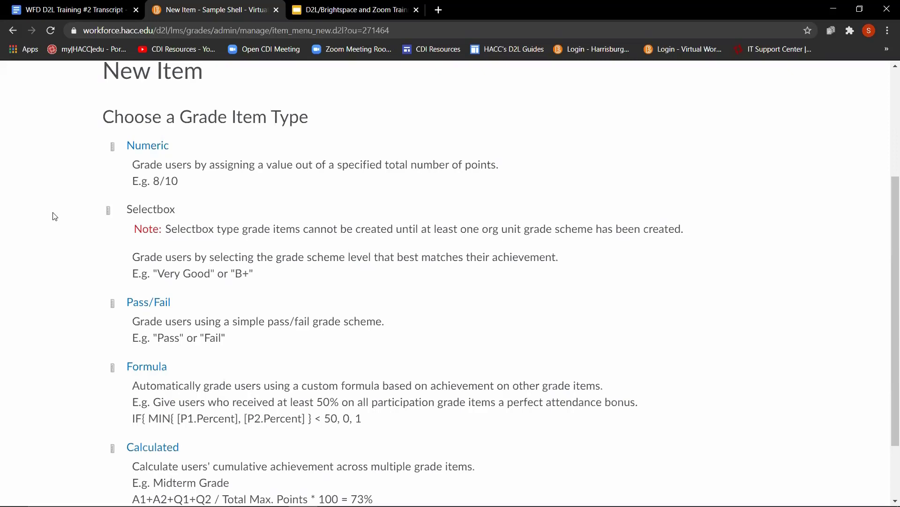
pyautogui.scroll(-2, 55, 217)
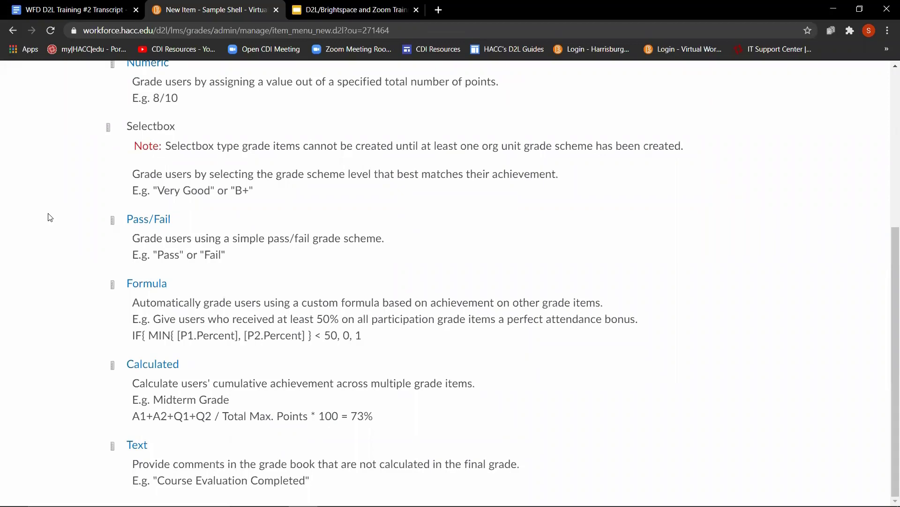
pyautogui.scroll(3, 47, 217)
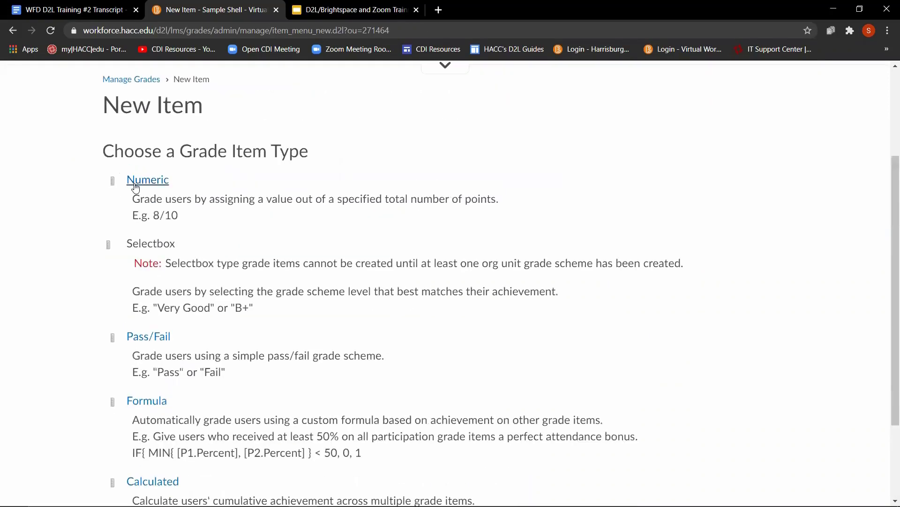
pyautogui.click(135, 187)
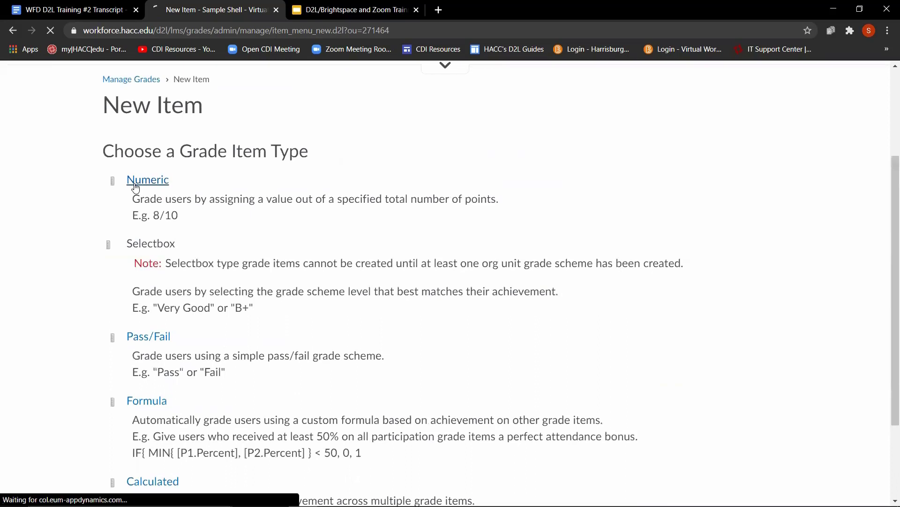
# Name the numeric grade item "Second Respondus Example" and set its maximum points to 15
pyautogui.scroll(-2, 365, 367)
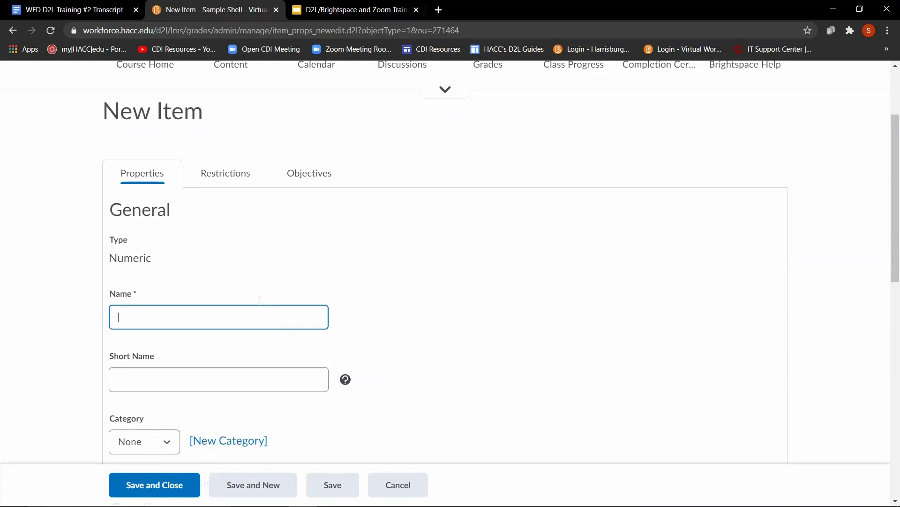
pyautogui.write('Second Respondus Example')
pyautogui.scroll(-6, 448, 309)
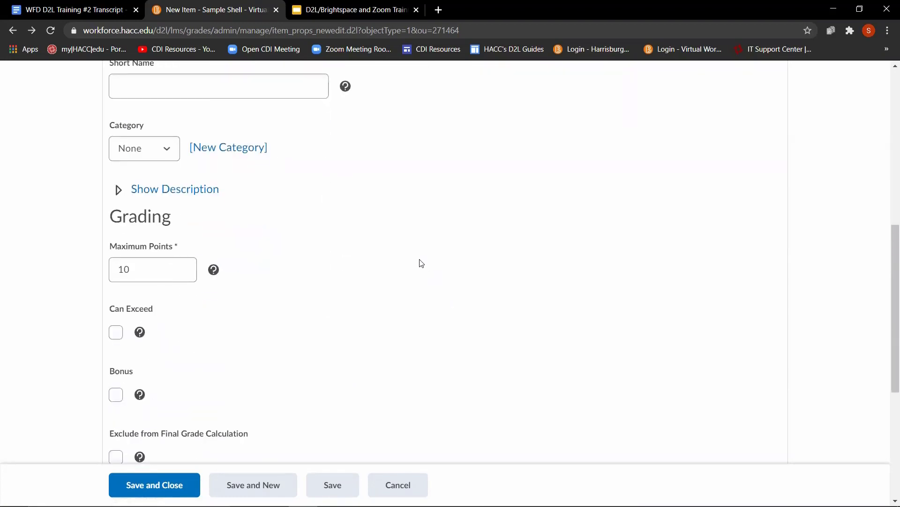
pyautogui.click(160, 274)
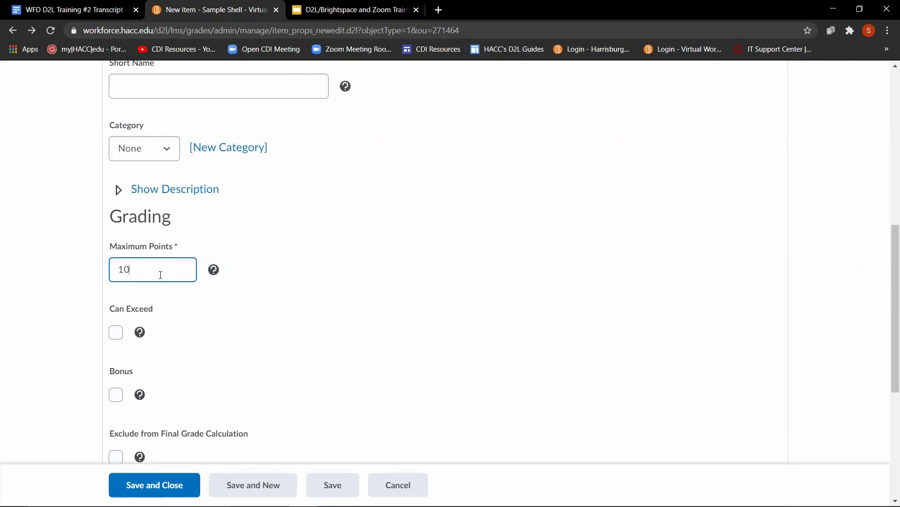
pyautogui.press('BackSpace')
pyautogui.write('5')
# Keep the default grading options and percentage scheme, and save and close the new grade item
pyautogui.scroll(-1, 227, 282)
pyautogui.scroll(-1, 237, 284)
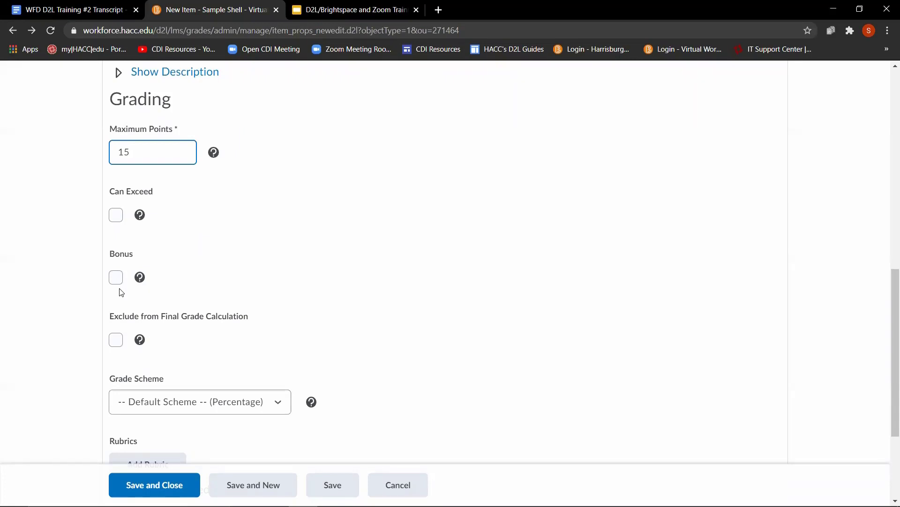
pyautogui.click(219, 354)
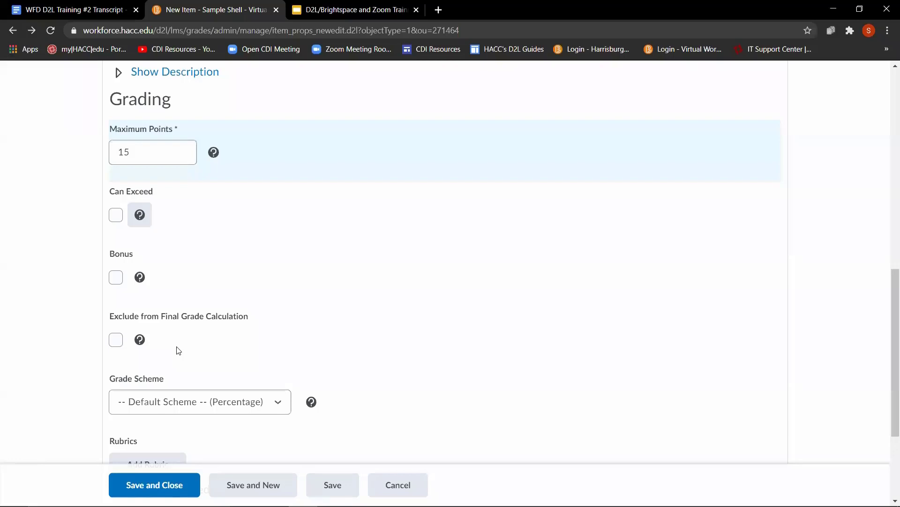
pyautogui.scroll(-1, 220, 387)
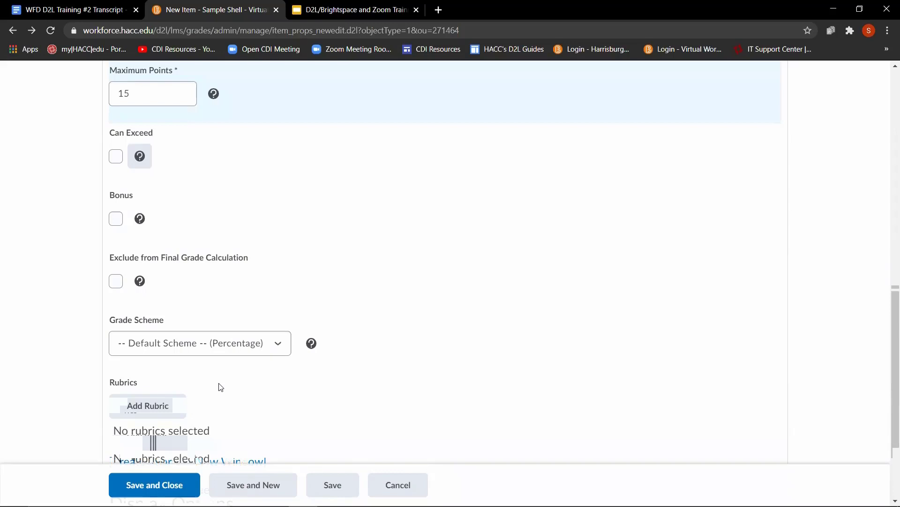
pyautogui.scroll(-2, 227, 382)
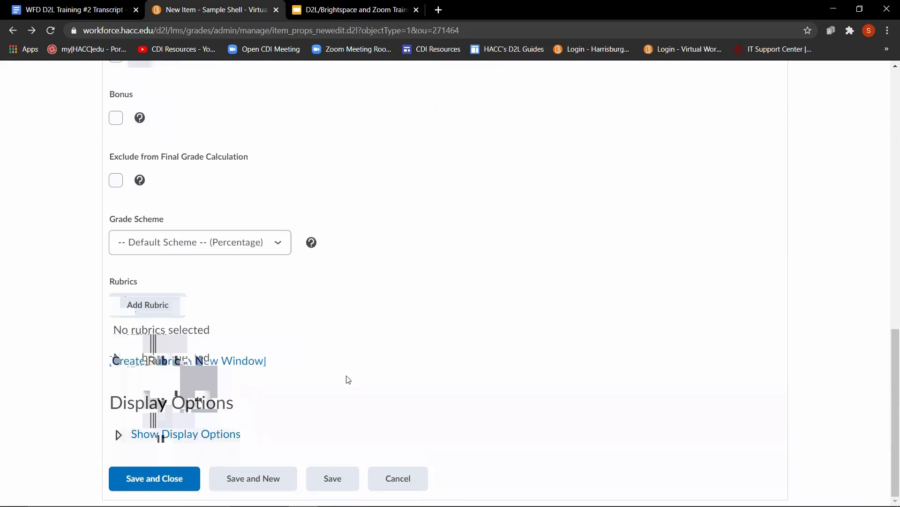
pyautogui.click(170, 488)
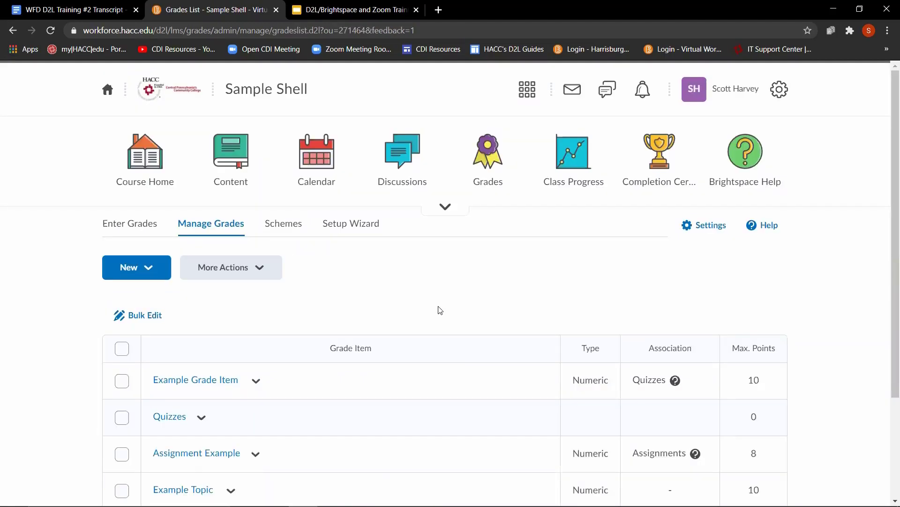
# Go to the course administration's quizzes and open the SecondRespondusExample quiz for editing
pyautogui.scroll(-1, 394, 314)
pyautogui.scroll(1, 394, 314)
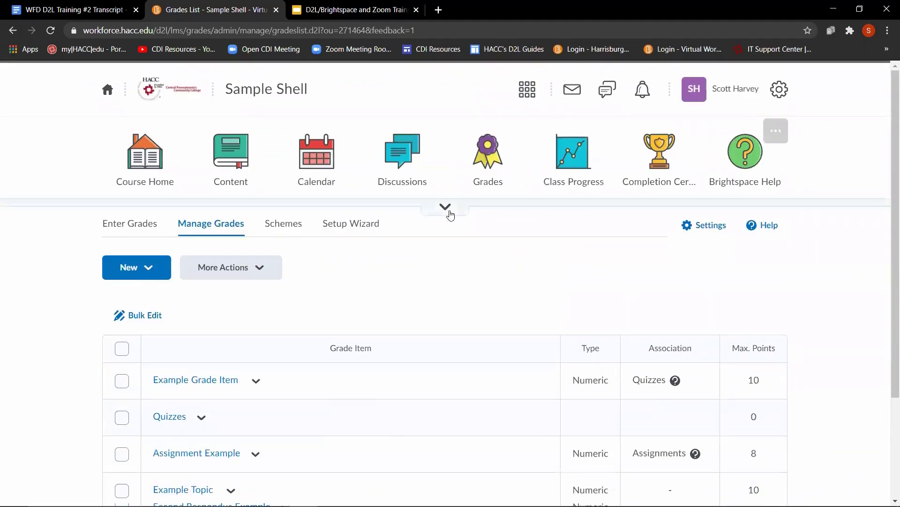
pyautogui.click(450, 214)
pyautogui.click(146, 222)
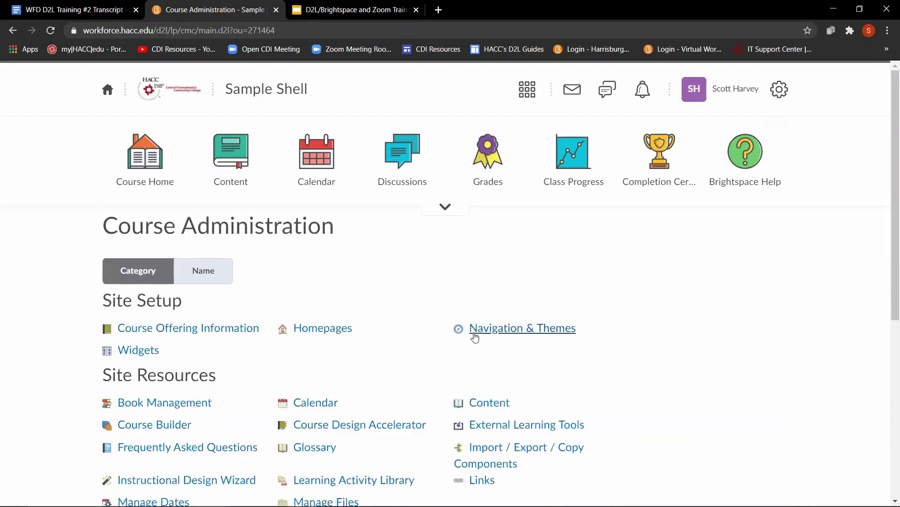
pyautogui.scroll(-6, 566, 346)
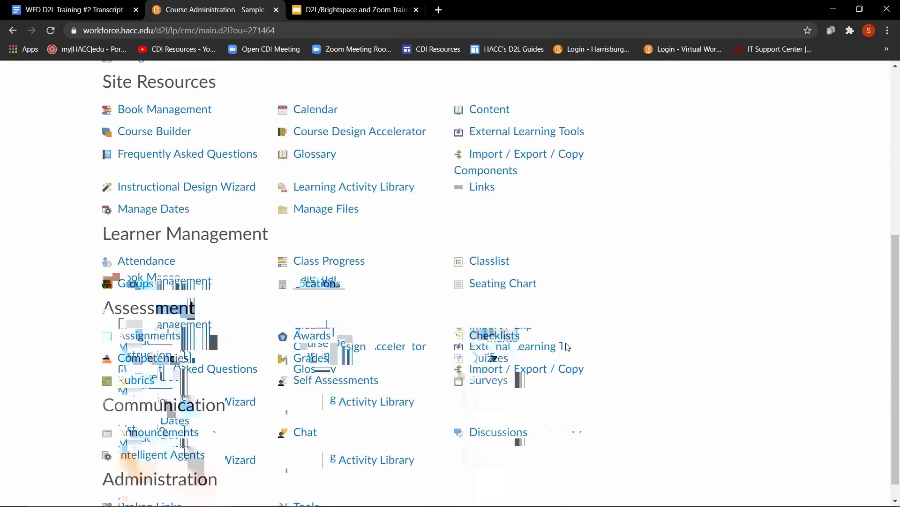
pyautogui.scroll(-1, 568, 346)
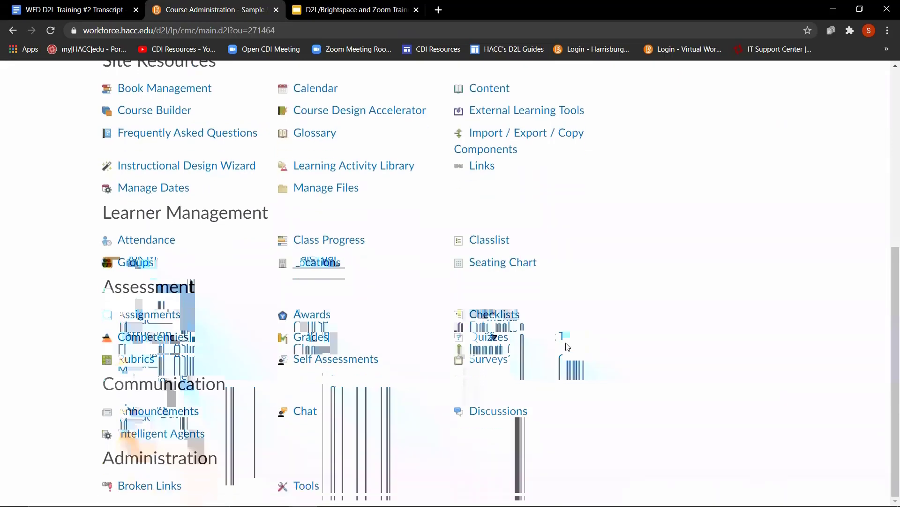
pyautogui.click(490, 338)
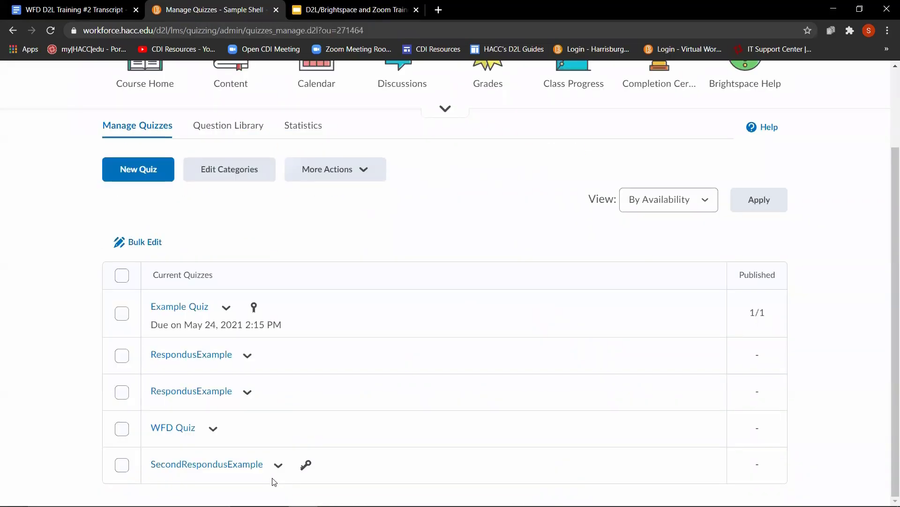
pyautogui.click(197, 471)
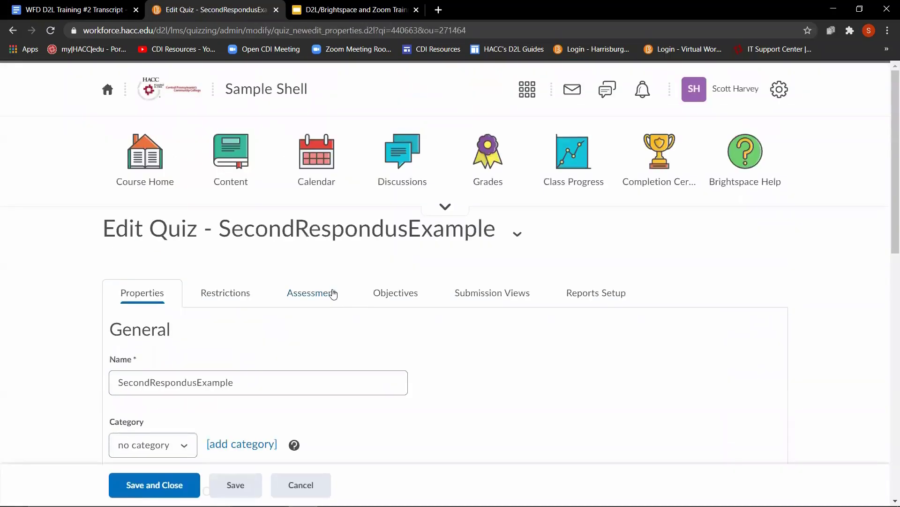
# Link the quiz to the Second Respondus Example grade item in its assessment settings
pyautogui.click(333, 294)
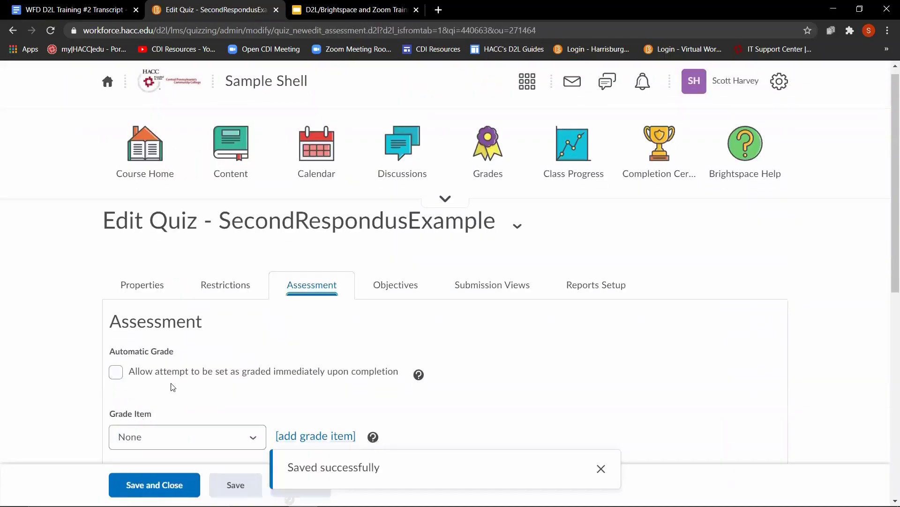
pyautogui.scroll(-5, 171, 382)
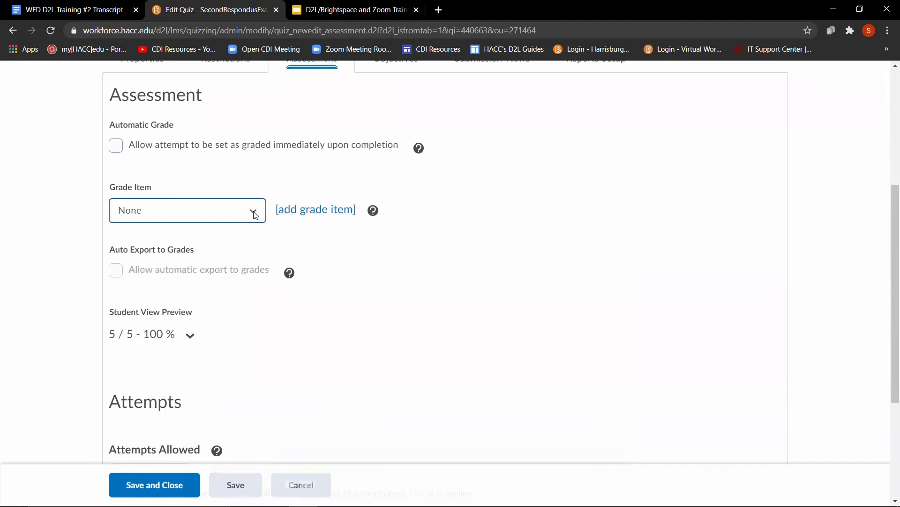
pyautogui.click(254, 214)
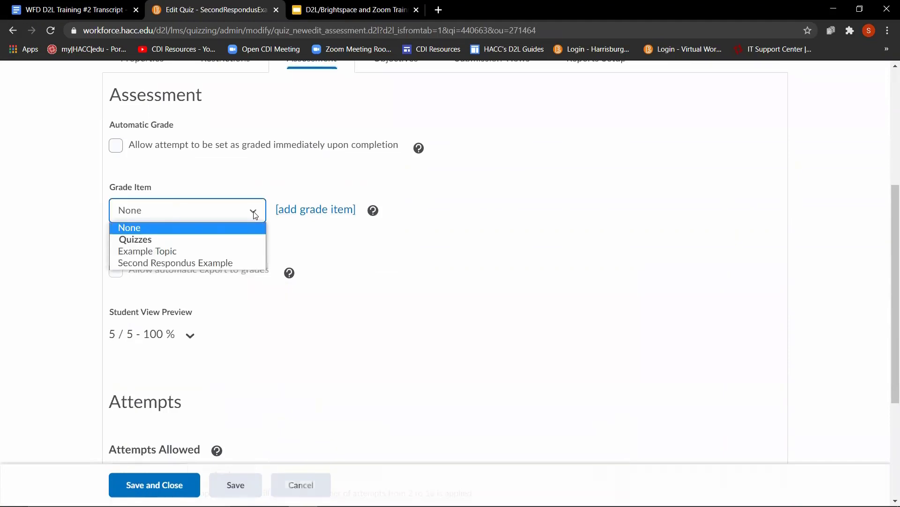
pyautogui.click(220, 264)
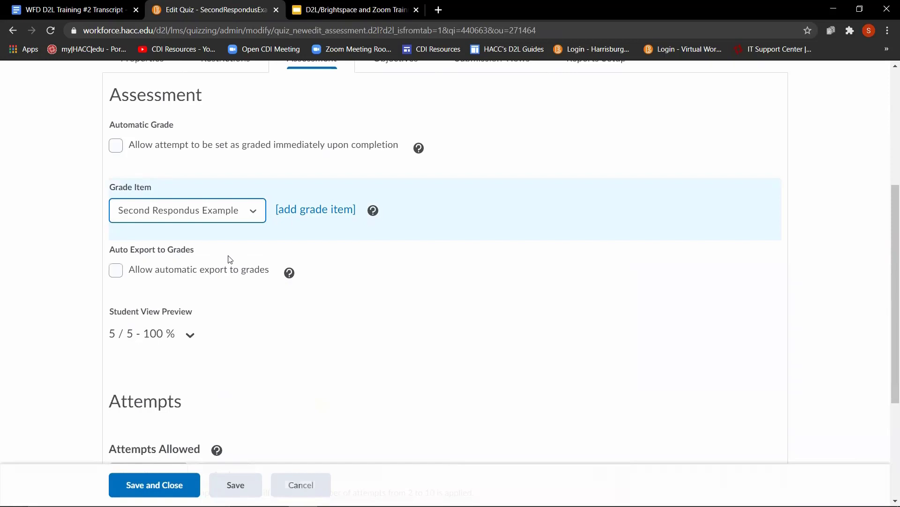
# Examine the form for adding a new grade item directly from the quiz, and close it without saving
pyautogui.click(307, 209)
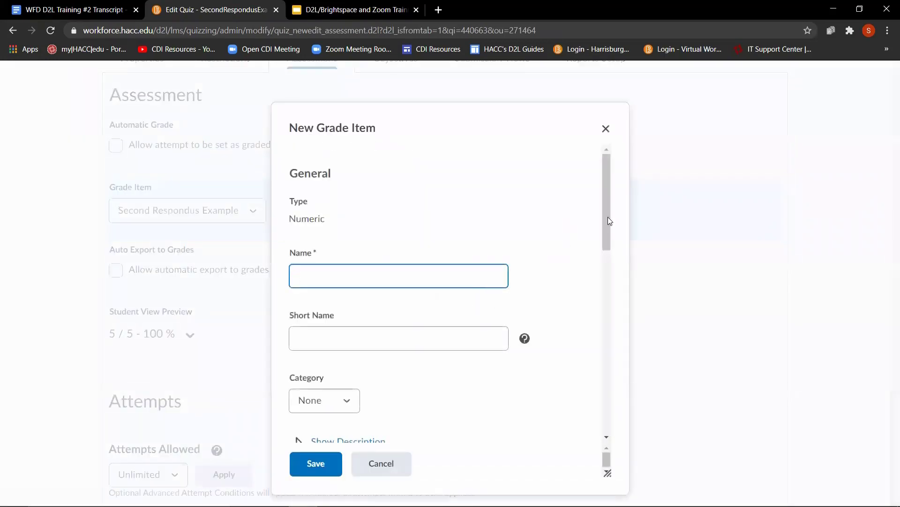
pyautogui.moveTo(608, 218); pyautogui.dragTo(602, 415)
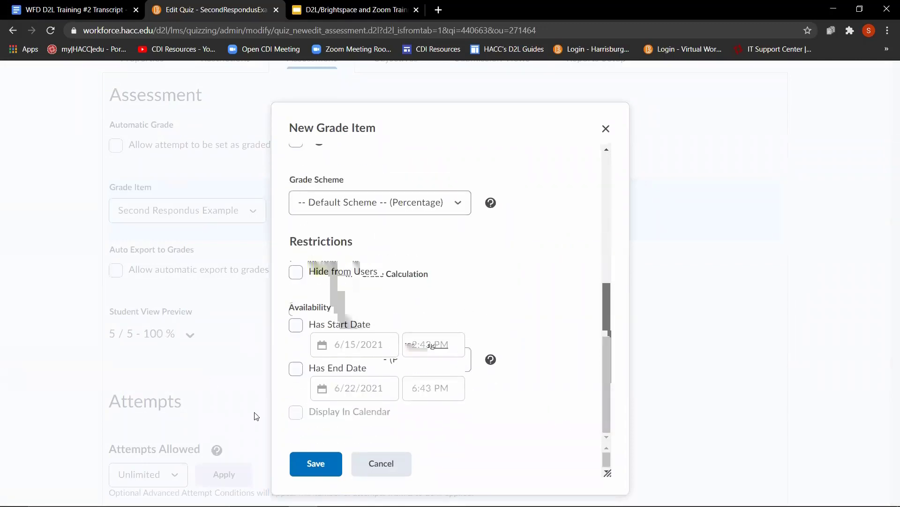
pyautogui.click(606, 129)
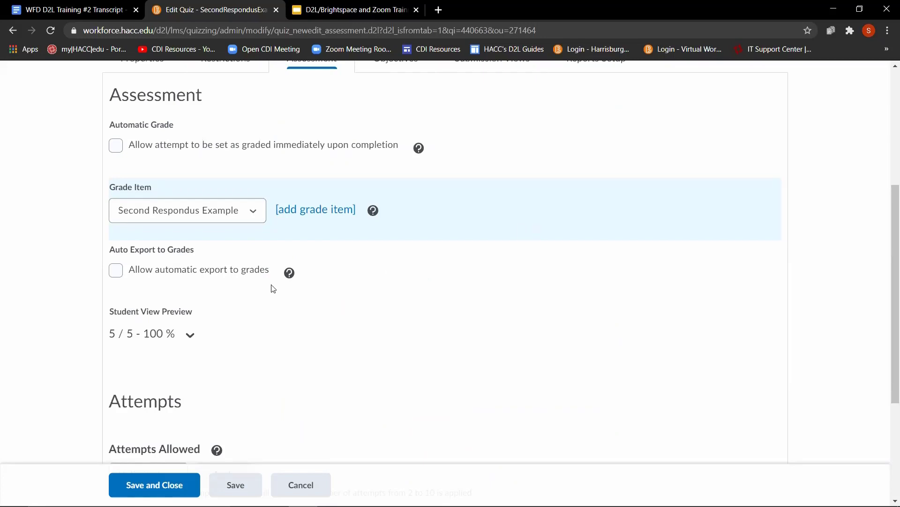
# Save and close the quiz, and open the course's grade entry table to check the Second Respondus Example column
pyautogui.click(150, 488)
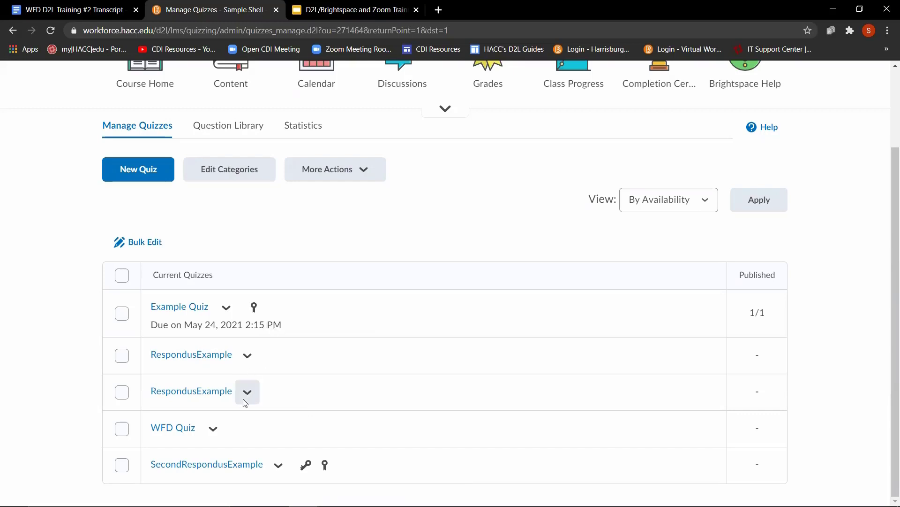
pyautogui.scroll(2, 454, 292)
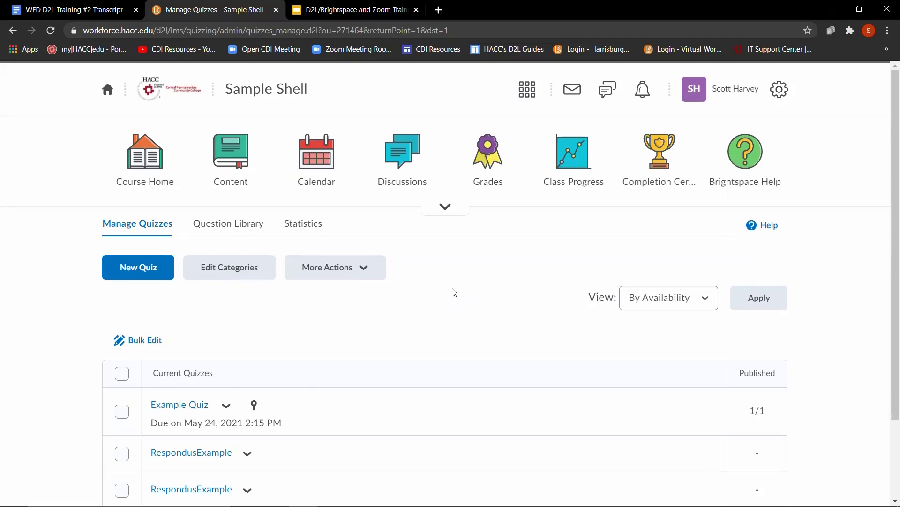
pyautogui.click(490, 173)
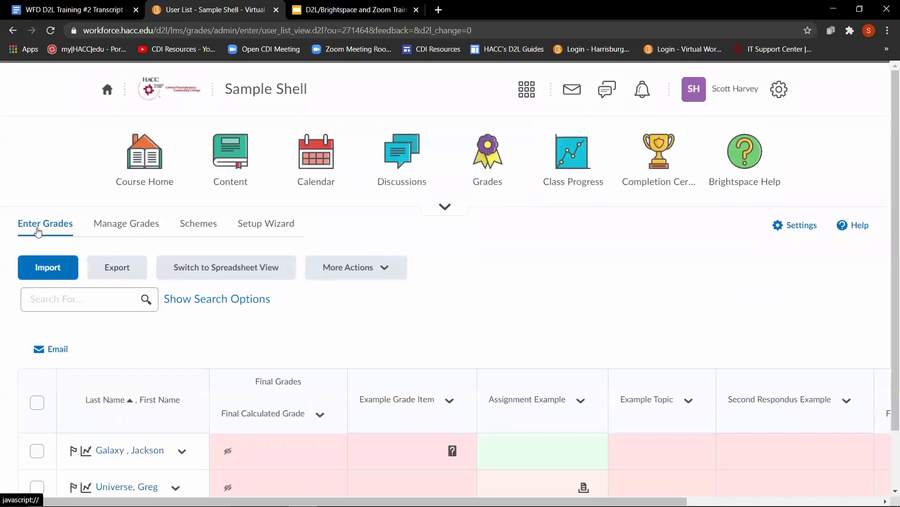
pyautogui.scroll(-2, 296, 323)
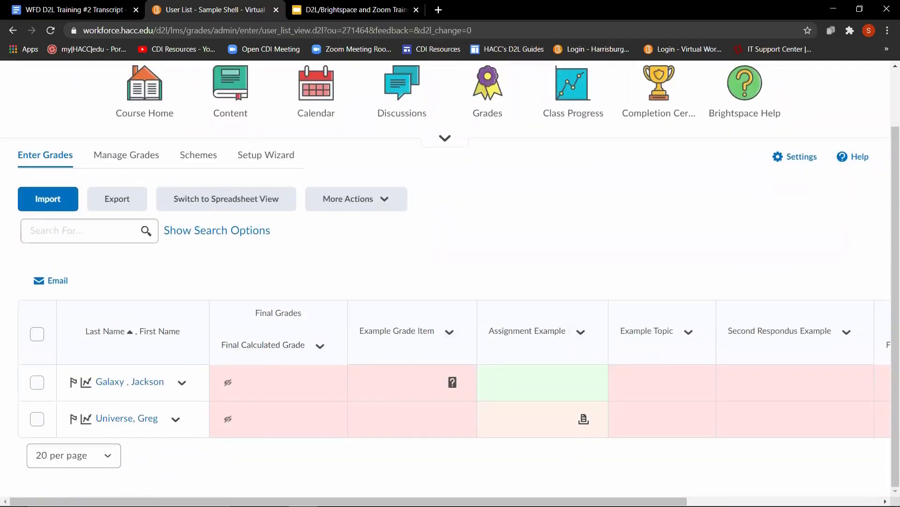
# Enter grades of 10 and 5 for the first and second students in the Second Respondus Example column, and save and close
pyautogui.moveTo(549, 501); pyautogui.dragTo(678, 500)
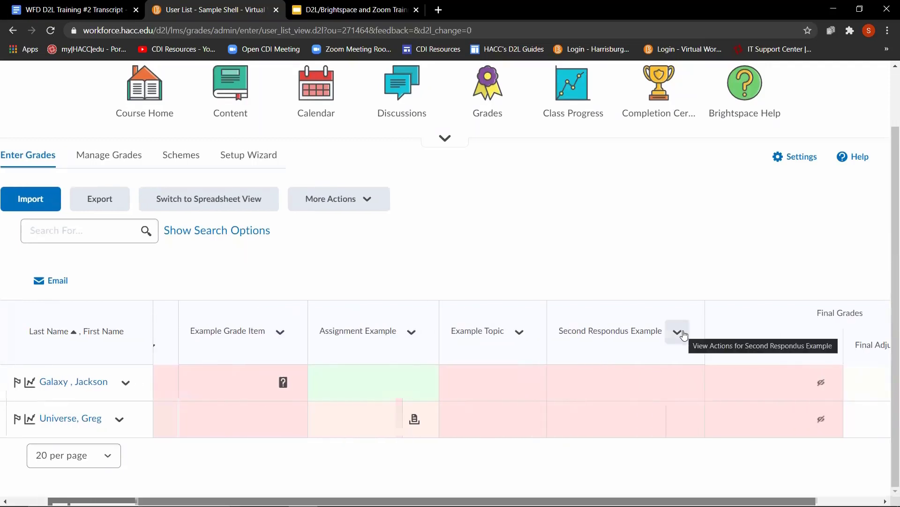
pyautogui.click(678, 332)
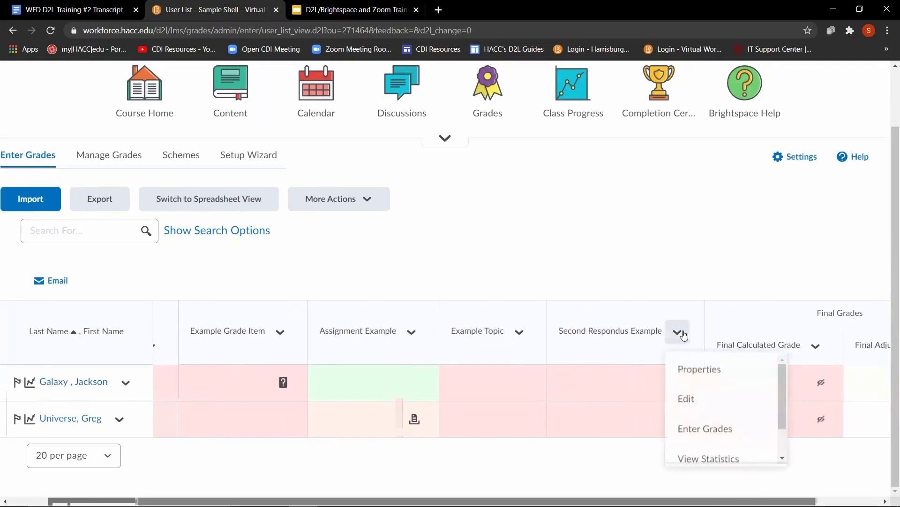
pyautogui.click(705, 429)
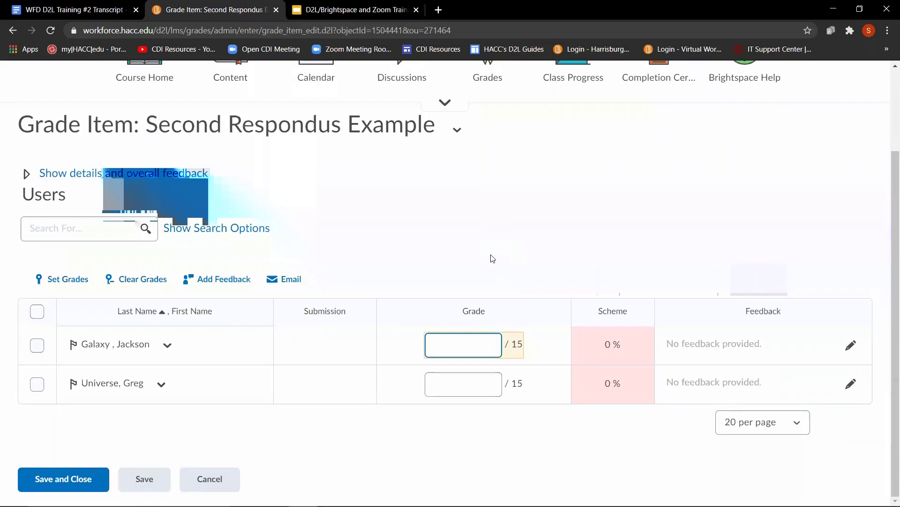
pyautogui.write('10')
pyautogui.click(514, 312)
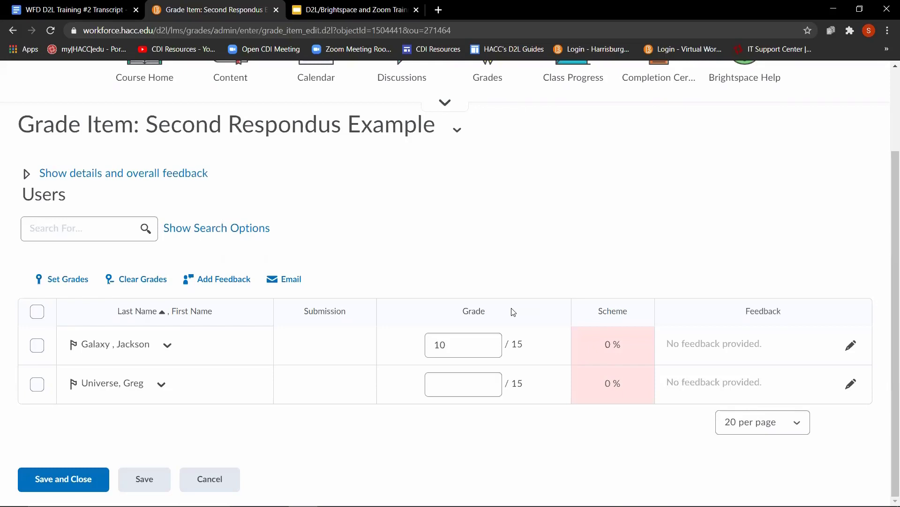
pyautogui.click(460, 388)
pyautogui.write('5')
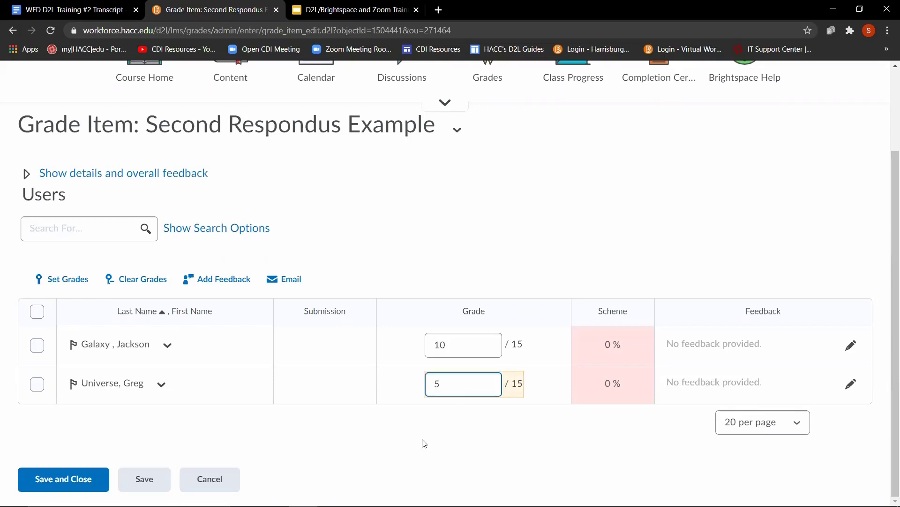
pyautogui.click(19, 436)
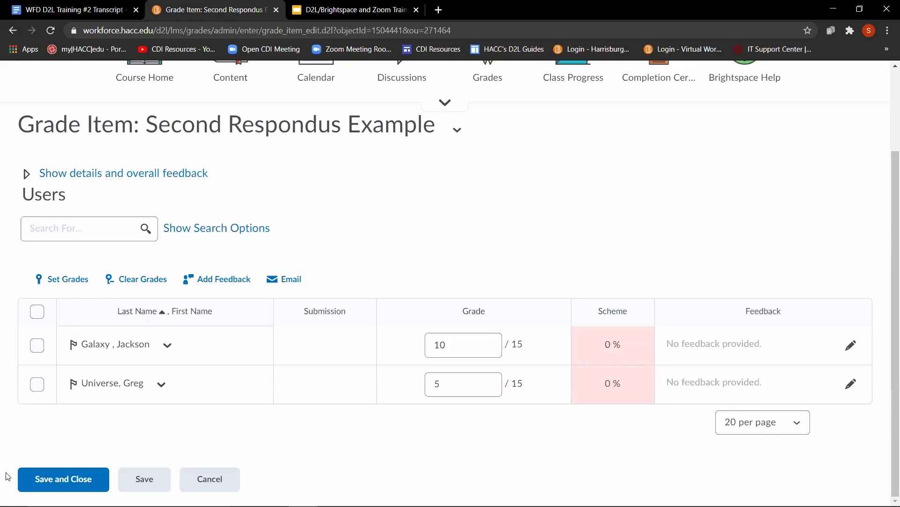
pyautogui.click(37, 477)
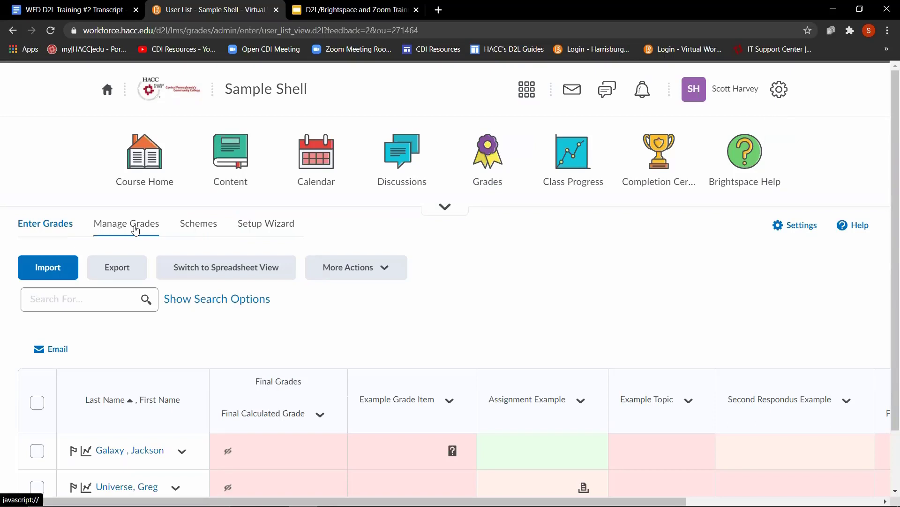
# Start a new grade category in the grade management area and name it Quizzes
pyautogui.click(135, 227)
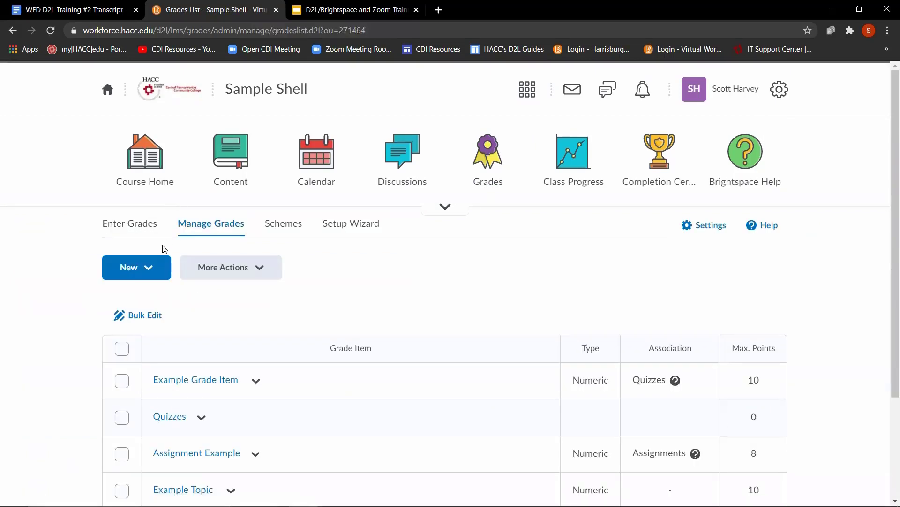
pyautogui.click(149, 275)
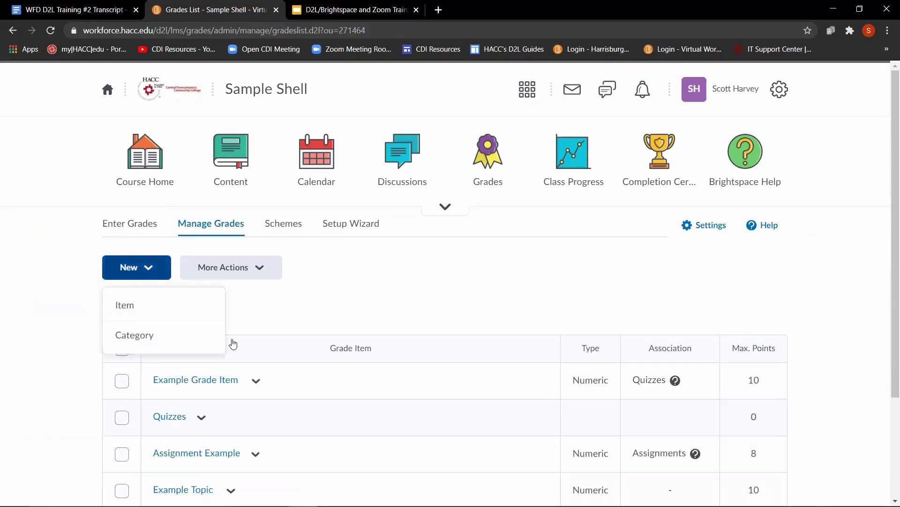
pyautogui.click(188, 348)
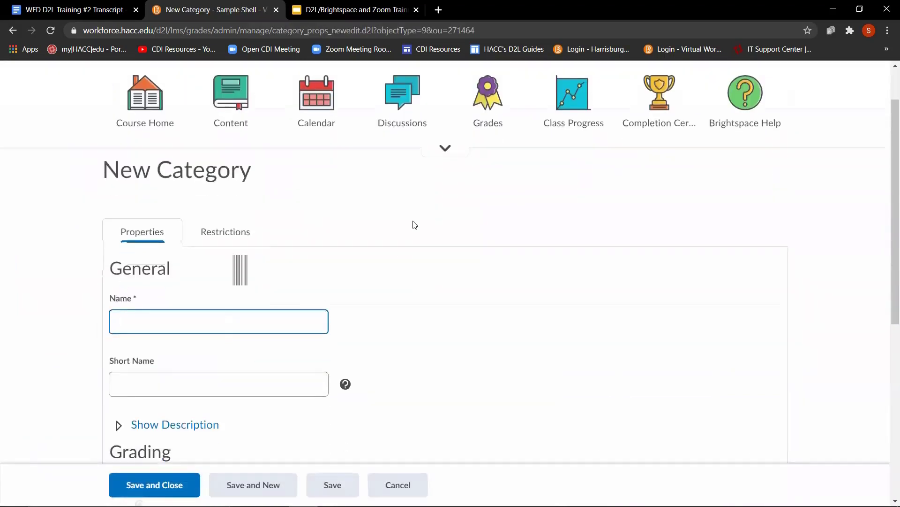
pyautogui.write('Quizzes')
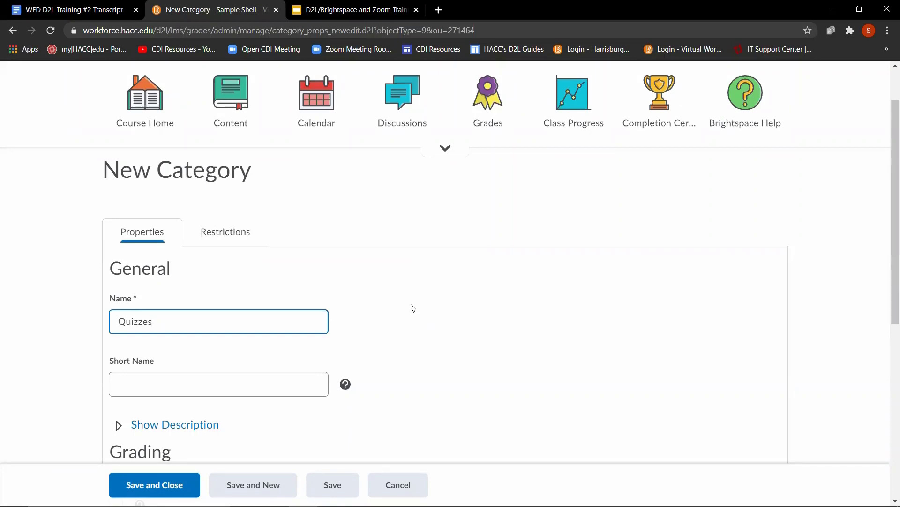
# Distribute the category's points across all items, drop 1 lowest non-bonus item for each user, and save the category
pyautogui.scroll(-7, 430, 273)
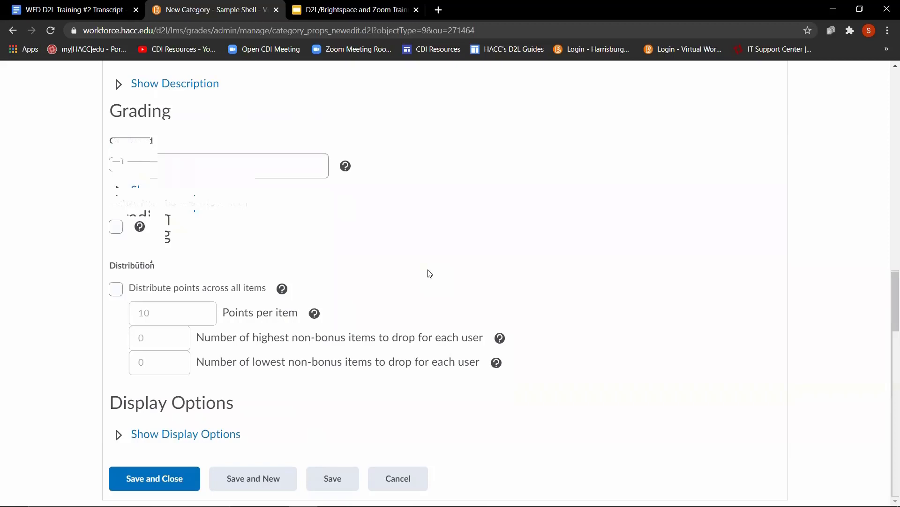
pyautogui.click(116, 289)
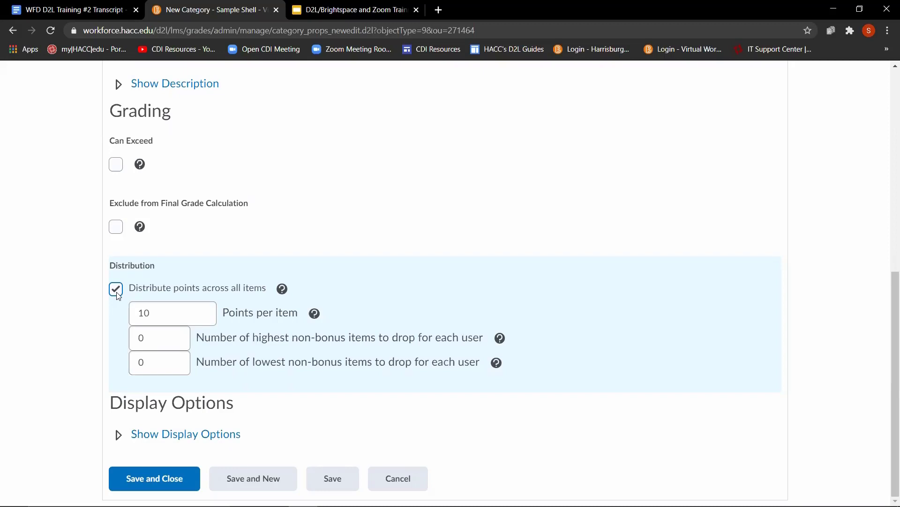
pyautogui.click(136, 361)
pyautogui.press('BackSpace')
pyautogui.write('1')
pyautogui.click(198, 386)
pyautogui.click(125, 476)
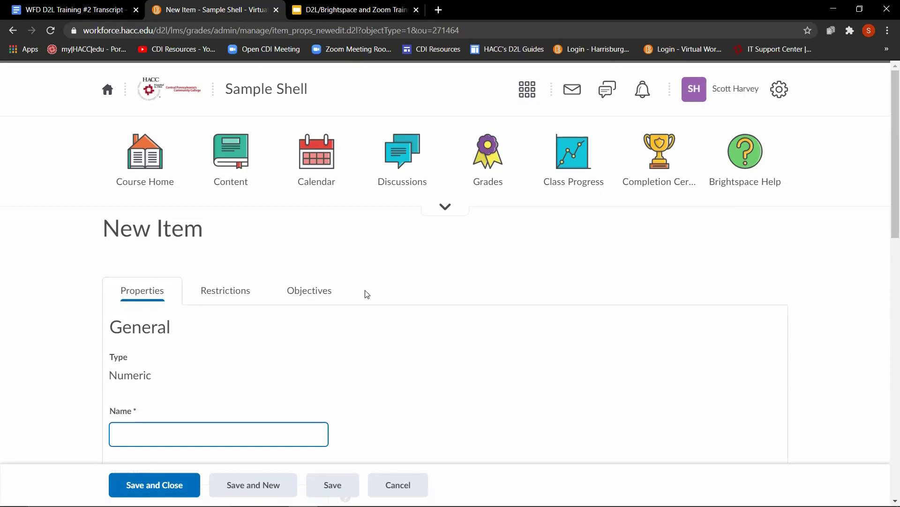
# Name the new numeric grade item Quiz #2 and assign it to the Quizzes category
pyautogui.scroll(-3, 366, 294)
pyautogui.scroll(1, 365, 294)
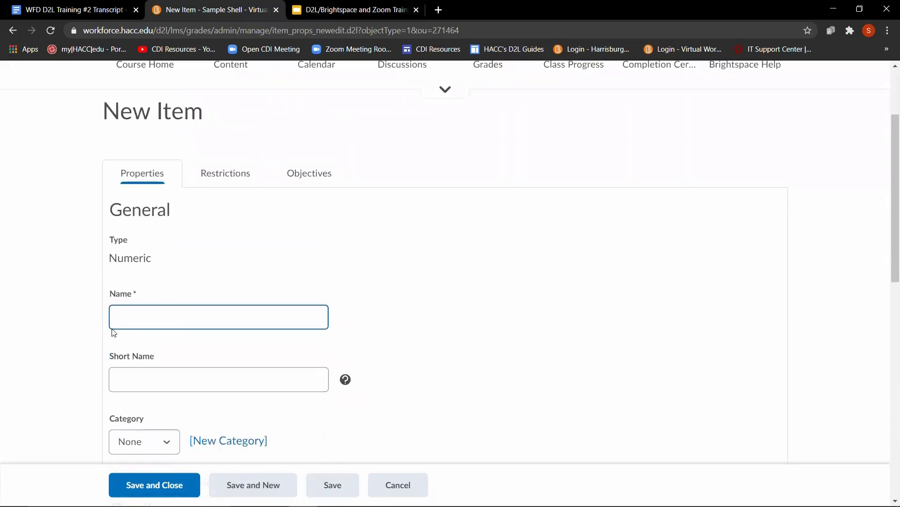
pyautogui.write('Quiz #2')
pyautogui.scroll(-3, 385, 314)
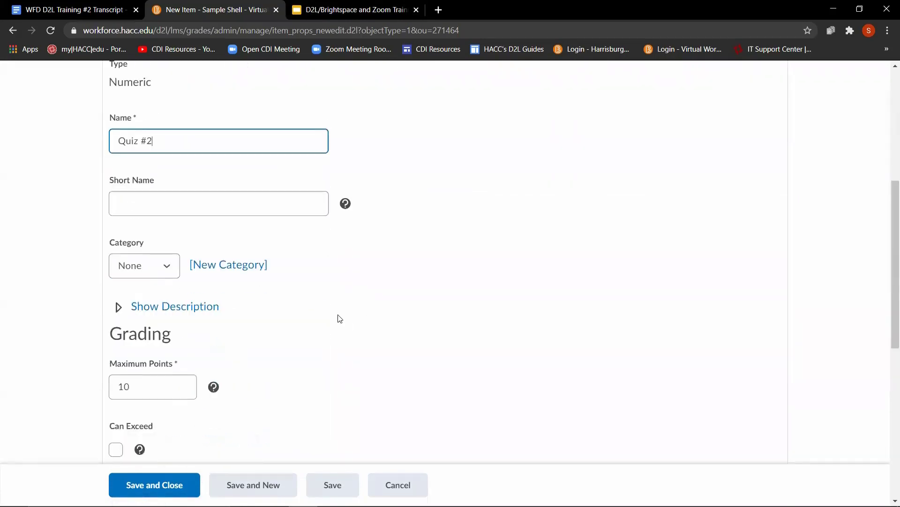
pyautogui.click(165, 268)
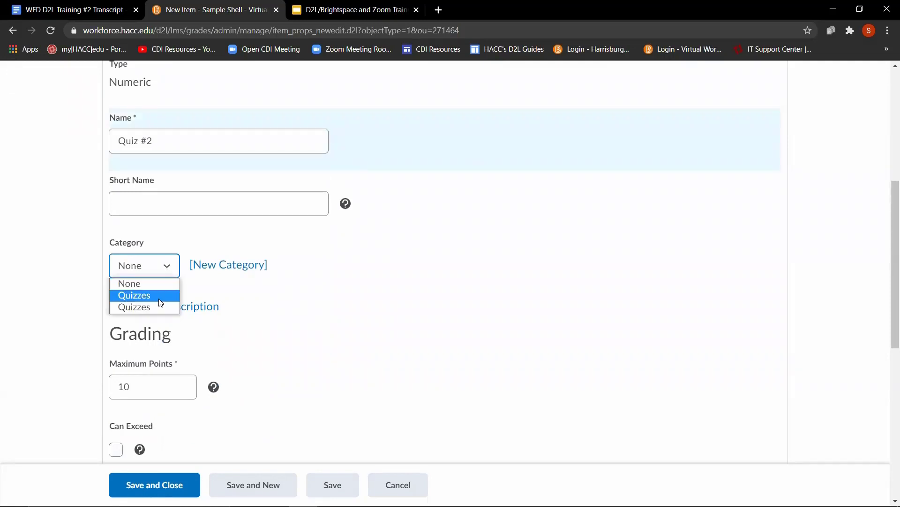
pyautogui.click(136, 295)
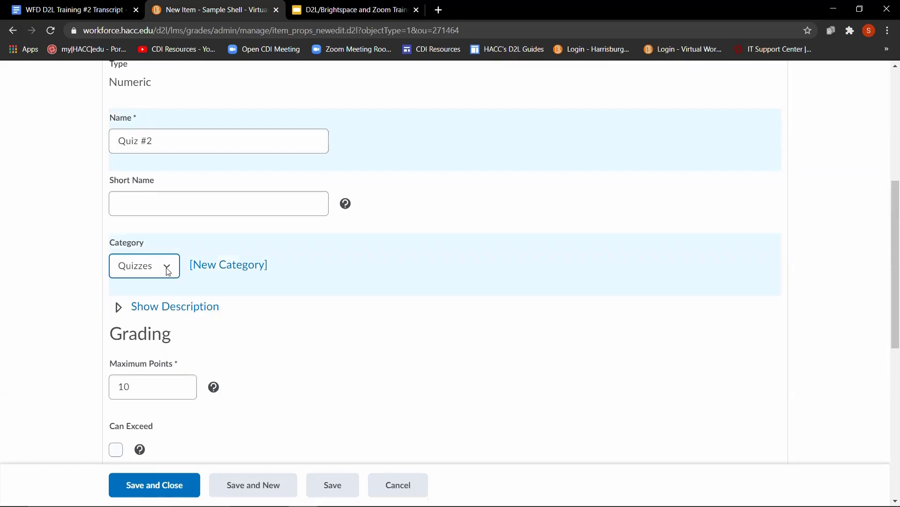
pyautogui.click(225, 266)
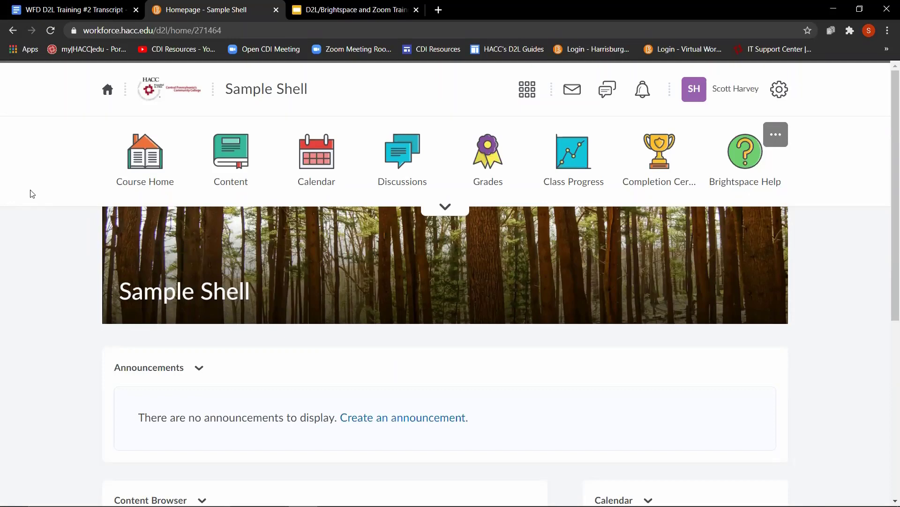
# Go to the course administration and open the course's rubrics list
pyautogui.click(445, 206)
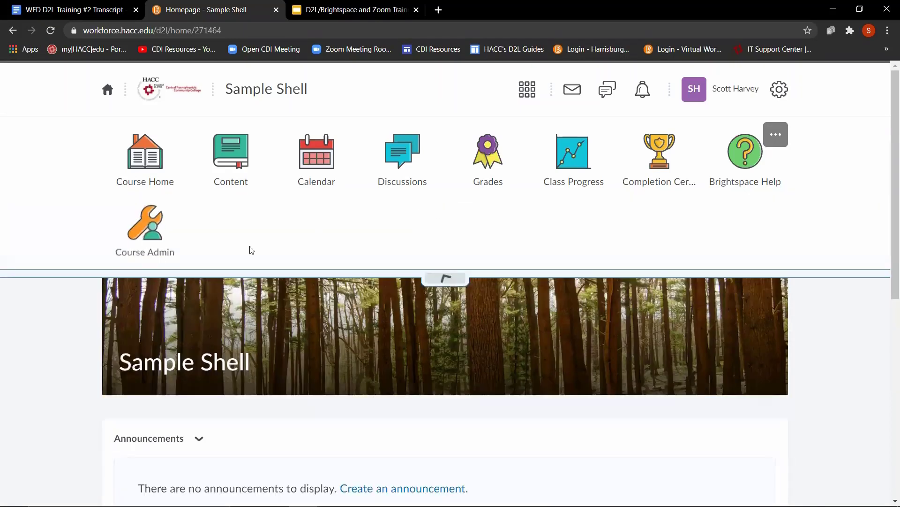
pyautogui.click(129, 251)
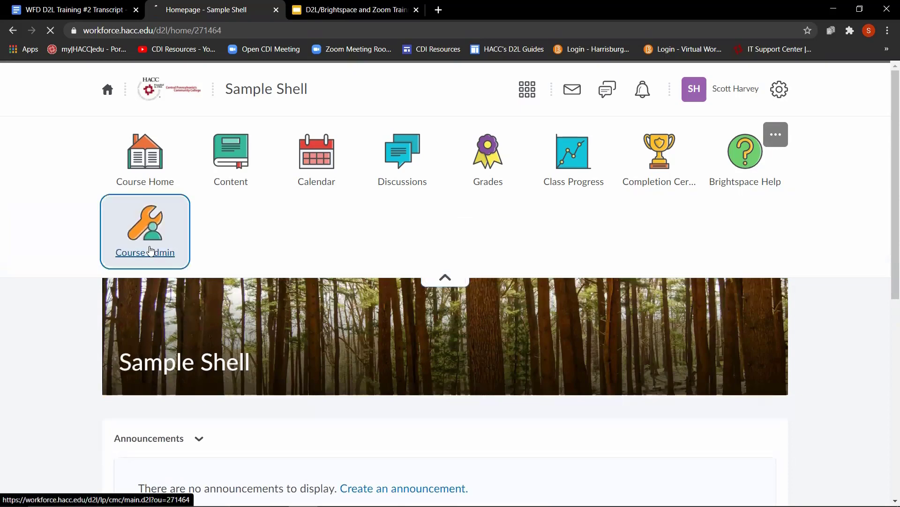
pyautogui.scroll(-5, 323, 242)
pyautogui.scroll(-2, 323, 243)
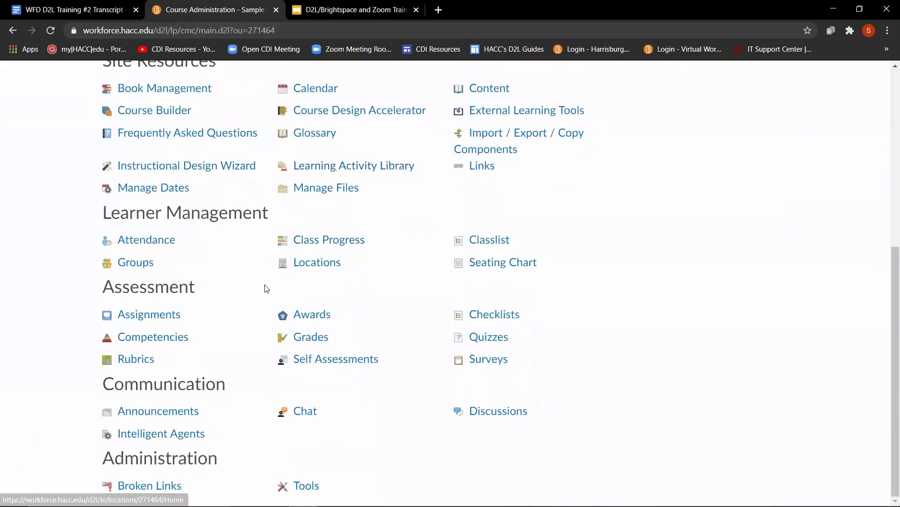
pyautogui.click(132, 362)
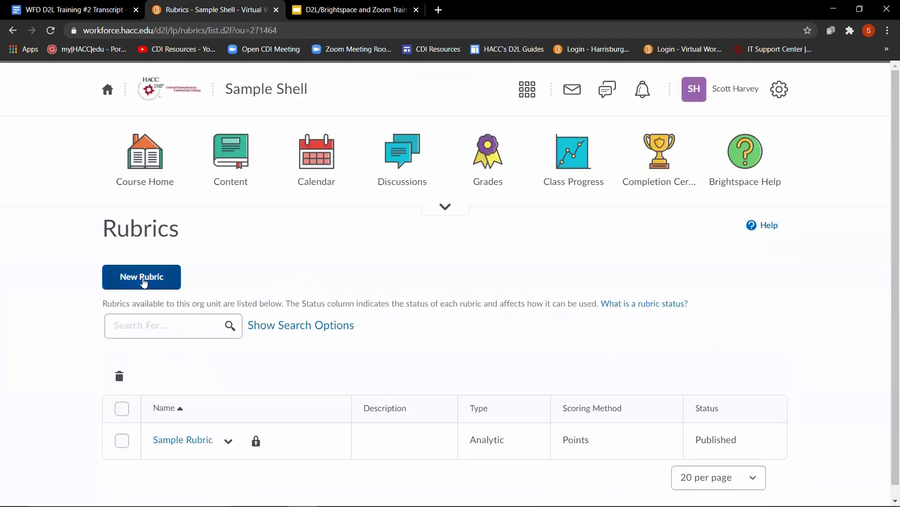
# Create a new rubric and name it Standard Presentation Rubric
pyautogui.click(144, 281)
pyautogui.click(202, 313)
pyautogui.hotkey('ctrl', 'a')
pyautogui.write('Standard Presentation Rubric')
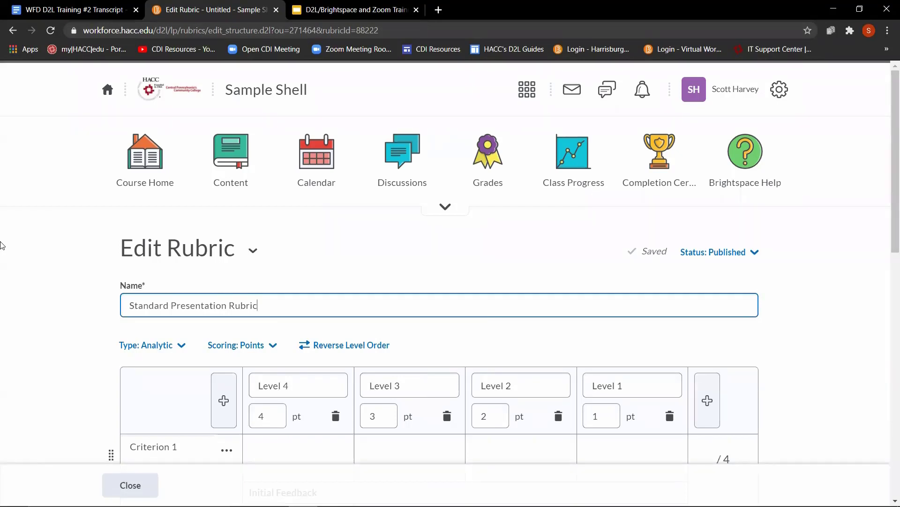
# Switch the rubric type to Holistic and back to Analytic
pyautogui.click(180, 349)
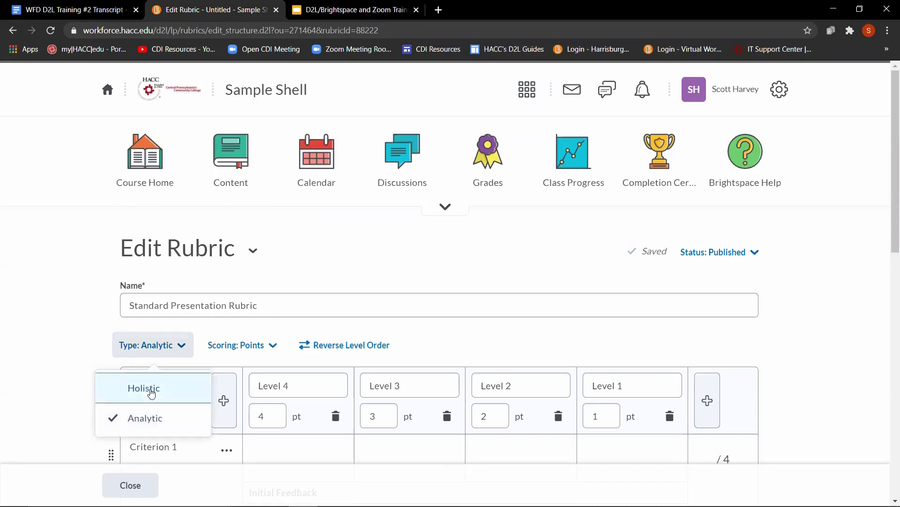
pyautogui.click(119, 397)
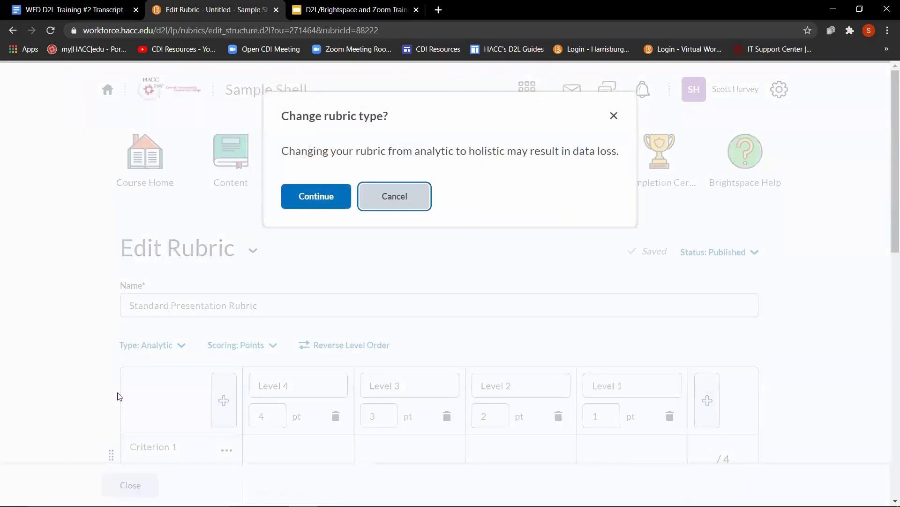
pyautogui.click(316, 196)
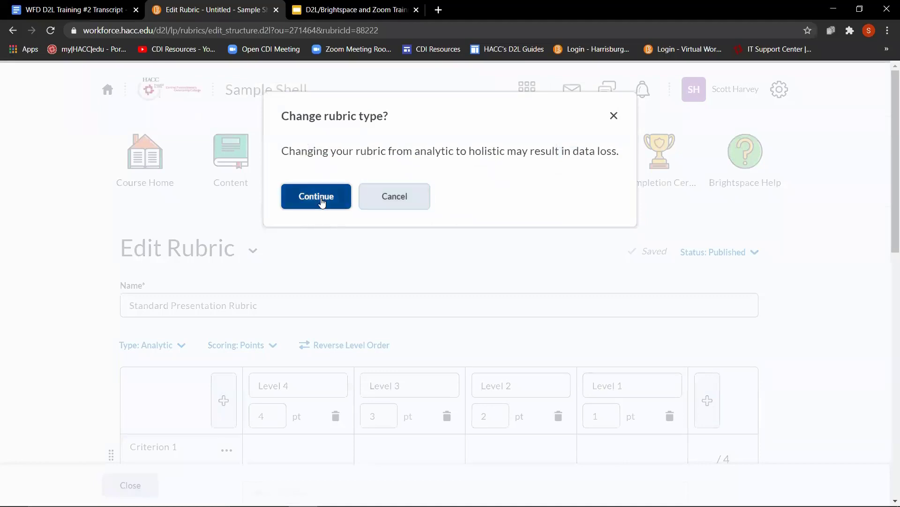
pyautogui.click(151, 345)
pyautogui.click(162, 416)
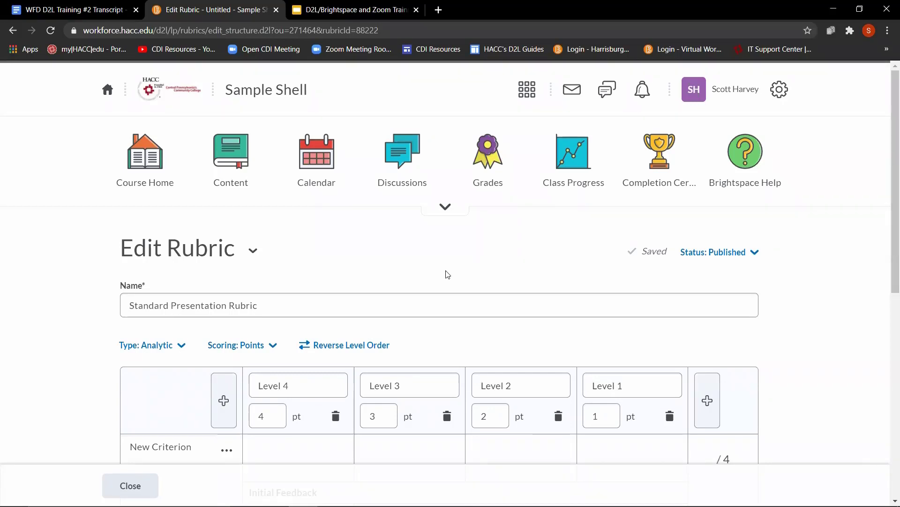
# Examine the rubric's available scoring methods and close the list without changing the selection
pyautogui.click(368, 303)
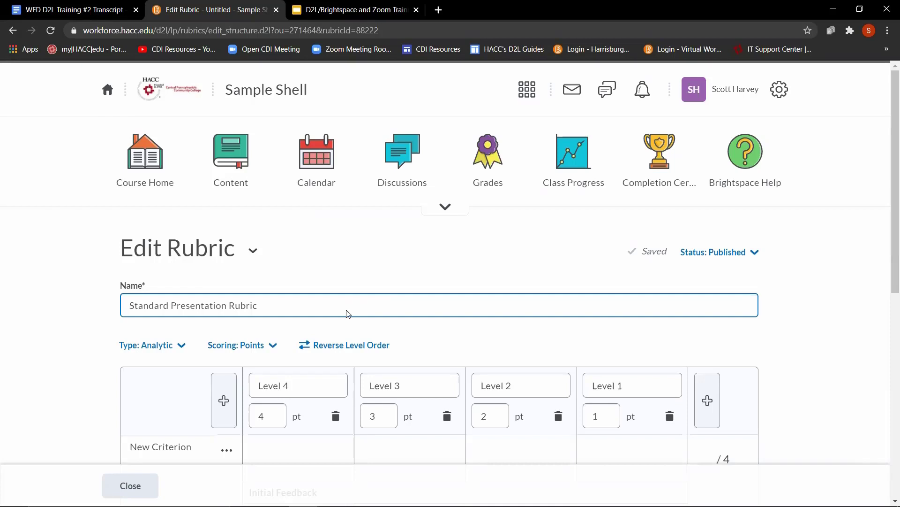
pyautogui.click(255, 352)
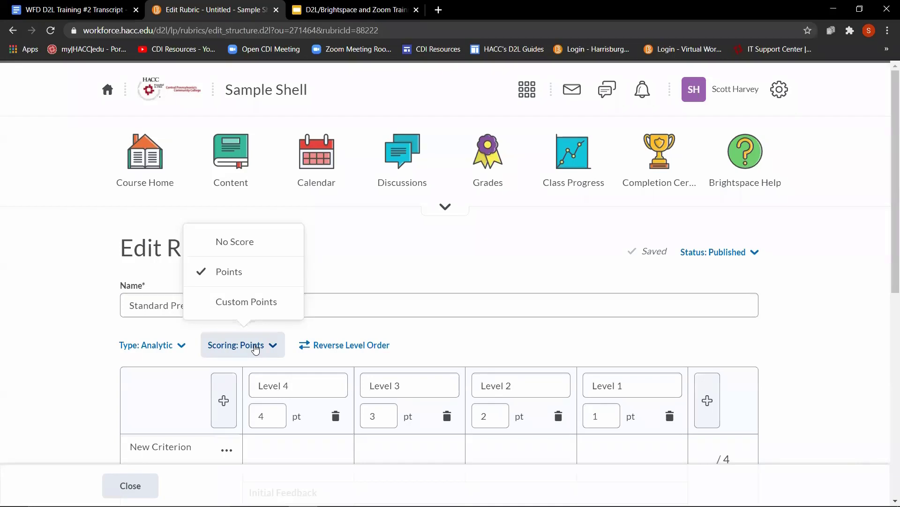
pyautogui.click(383, 265)
# Reverse the order of the rubric's levels and restore the descending order
pyautogui.scroll(-2, 385, 266)
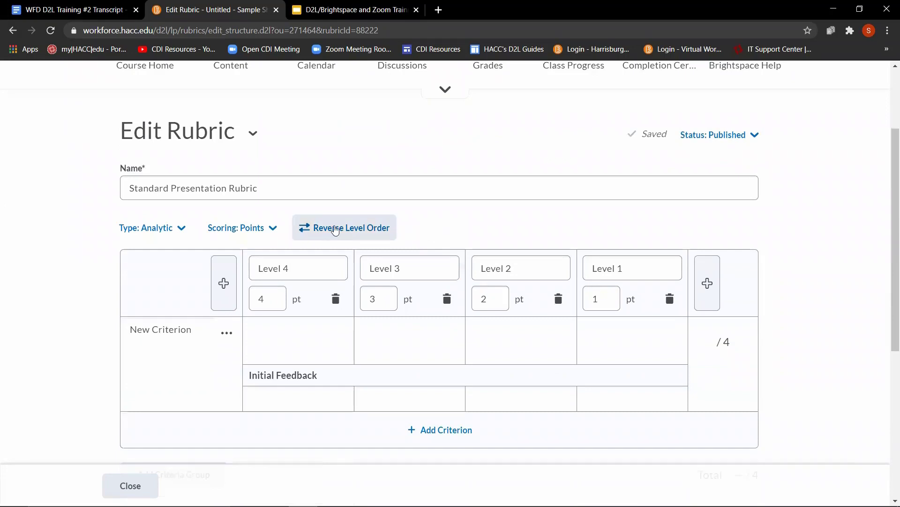
pyautogui.click(336, 229)
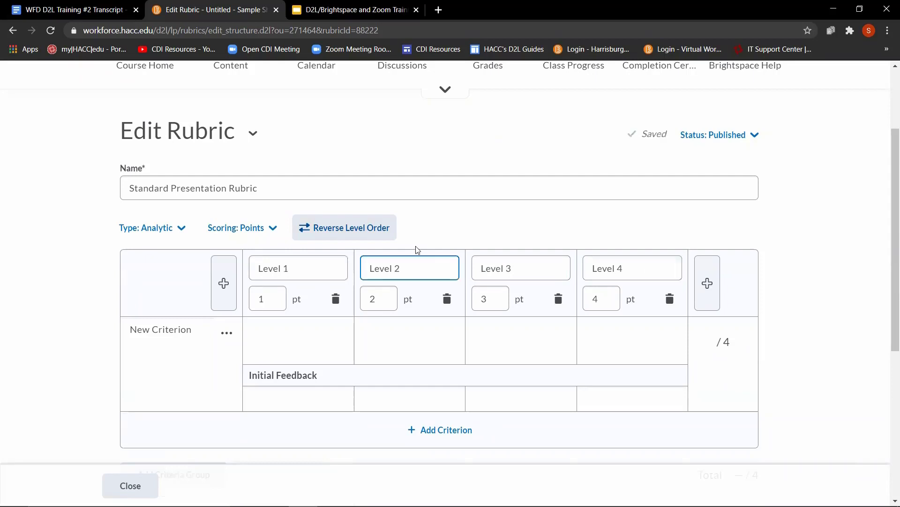
pyautogui.click(364, 228)
# Name the first criterion Formatting and rename the four levels Excellent, Great, Good and Need Works
pyautogui.scroll(-1, 178, 282)
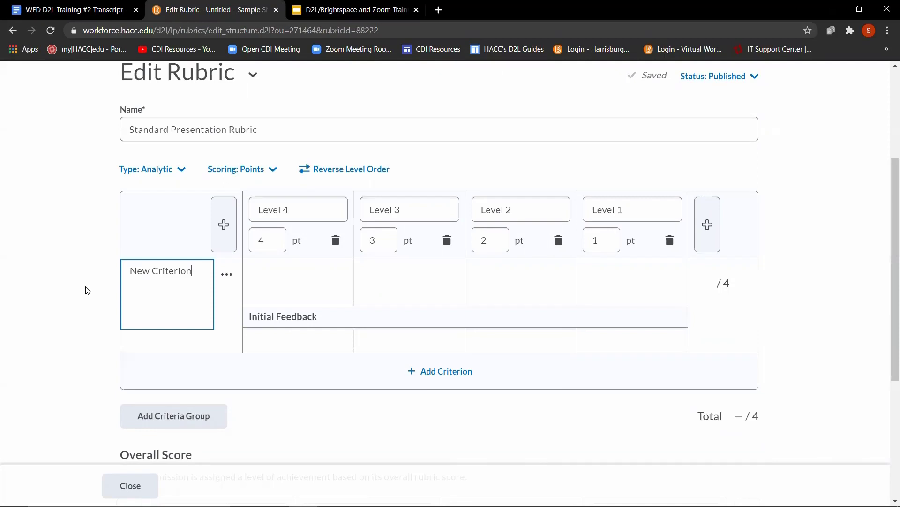
pyautogui.press('BackSpace')
pyautogui.moveTo(292, 210); pyautogui.dragTo(224, 212)
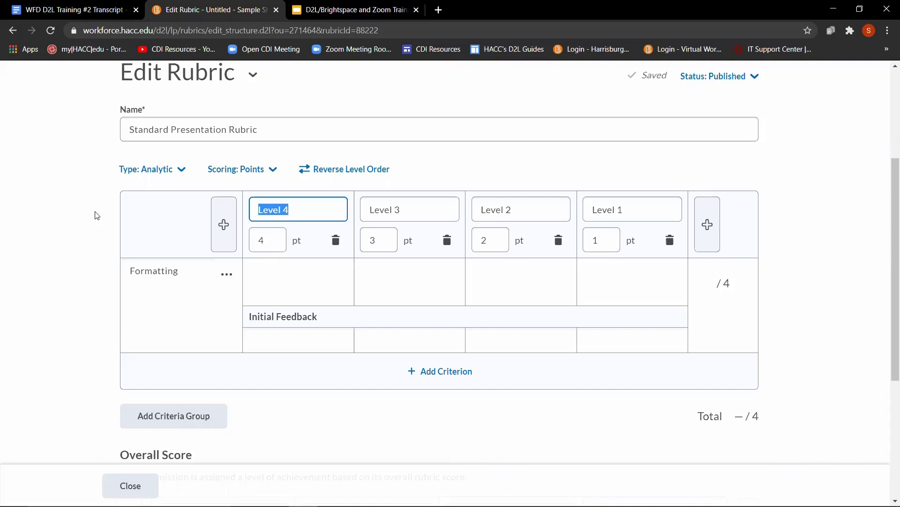
pyautogui.write('Excellent')
pyautogui.press('Tab')
pyautogui.write('Great')
pyautogui.press('Tab')
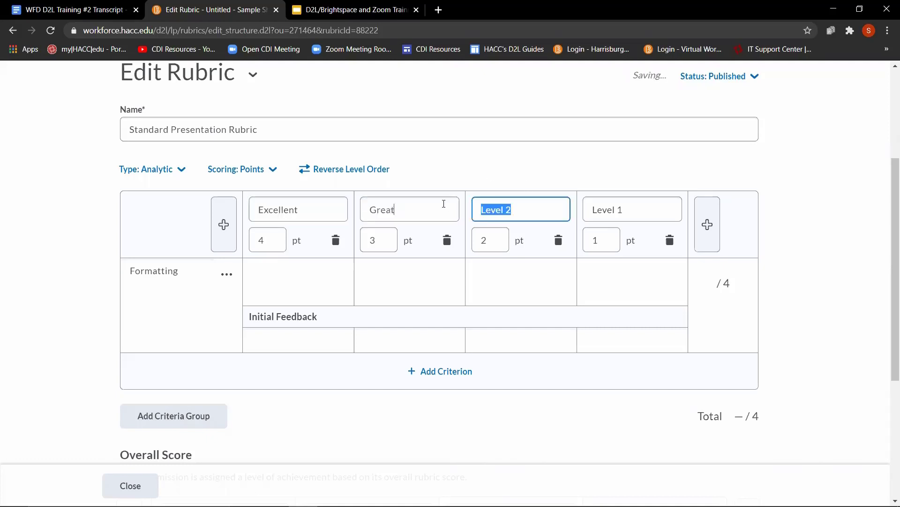
pyautogui.write('Good')
pyautogui.press('Tab')
pyautogui.write('Need Works')
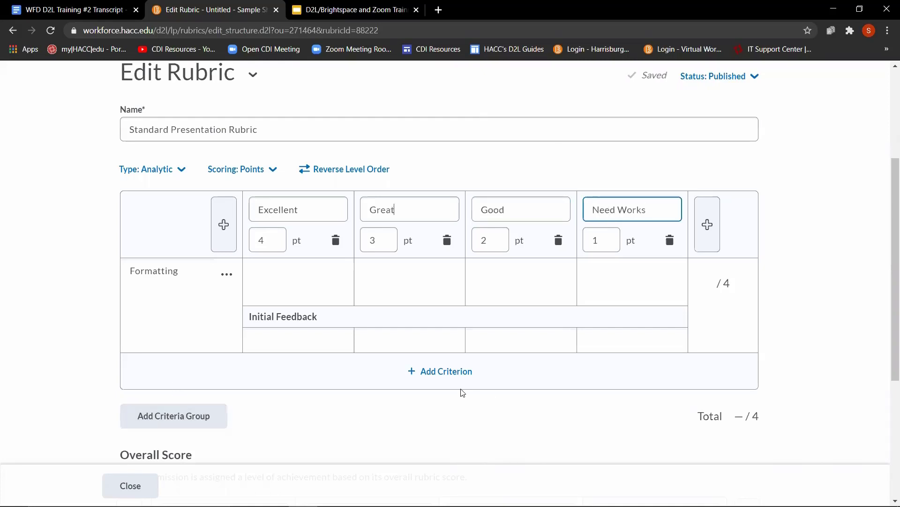
# Add a criterion named Spelling/Grammar and delete the extra New Criterion row
pyautogui.click(434, 372)
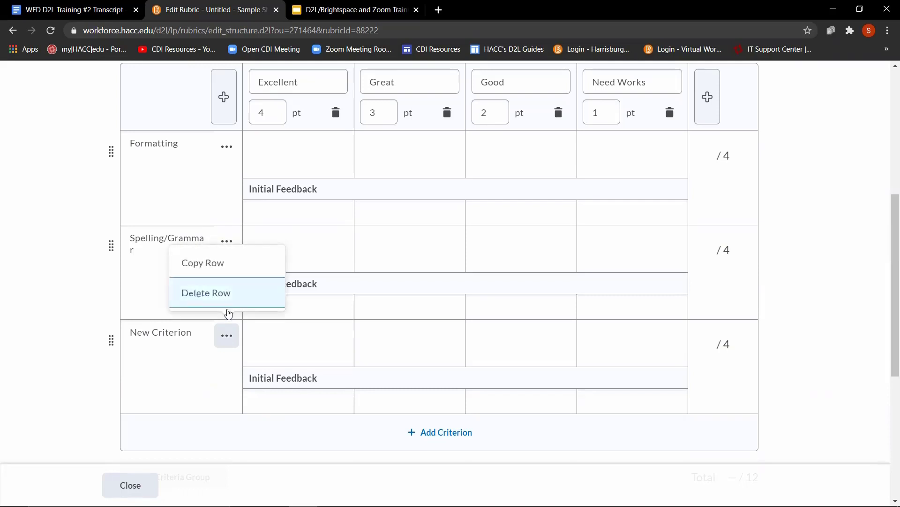
pyautogui.click(229, 303)
pyautogui.click(343, 202)
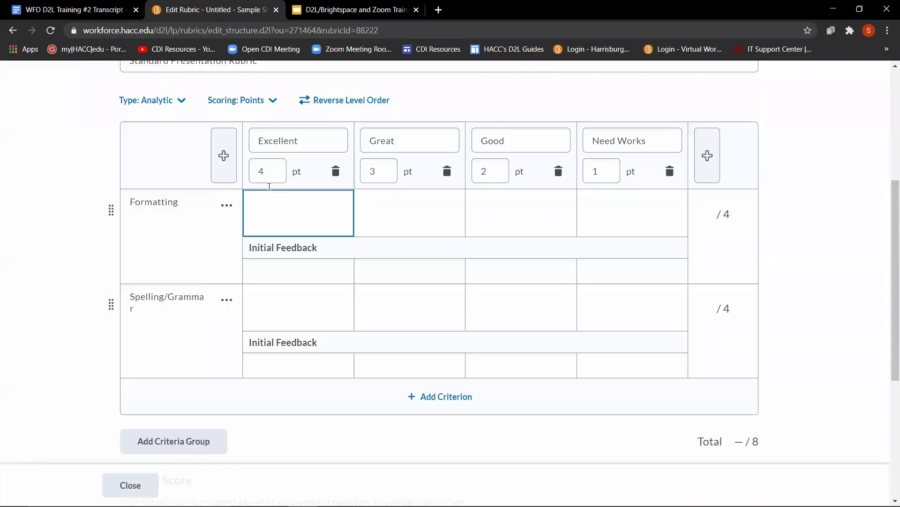
# Add a level named Poor after Need Works and delete that level again
pyautogui.click(270, 175)
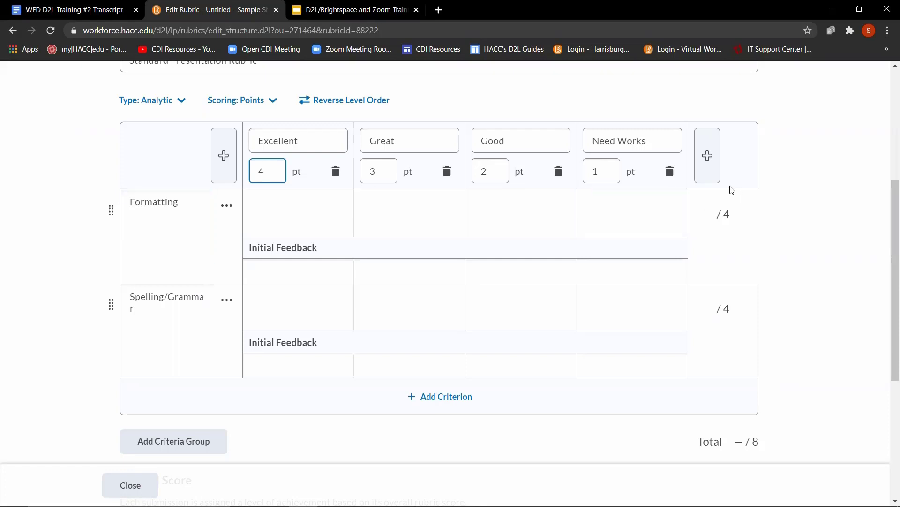
pyautogui.click(707, 157)
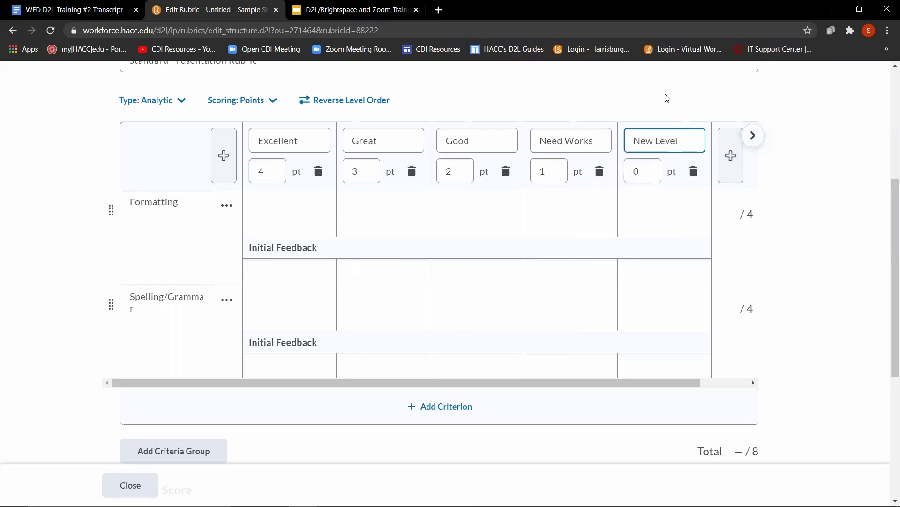
pyautogui.hotkey('ctrl', 'a')
pyautogui.write('Poor')
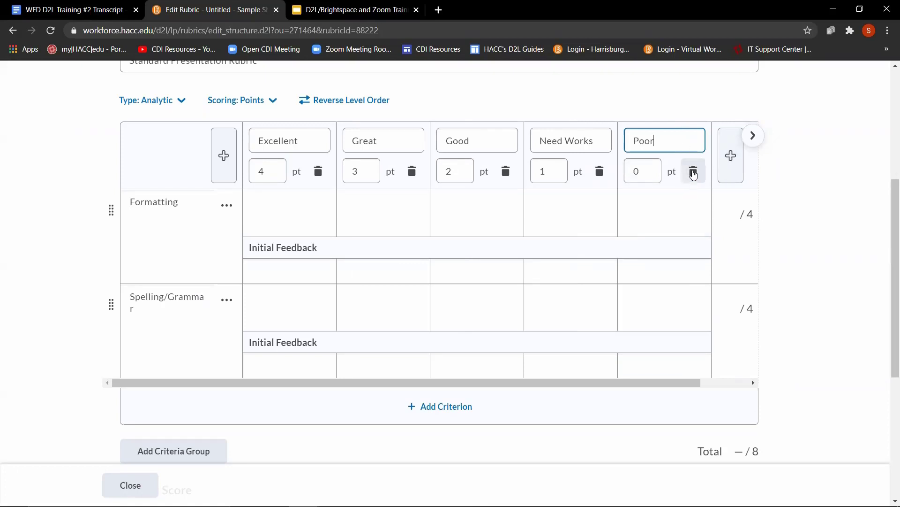
pyautogui.click(693, 173)
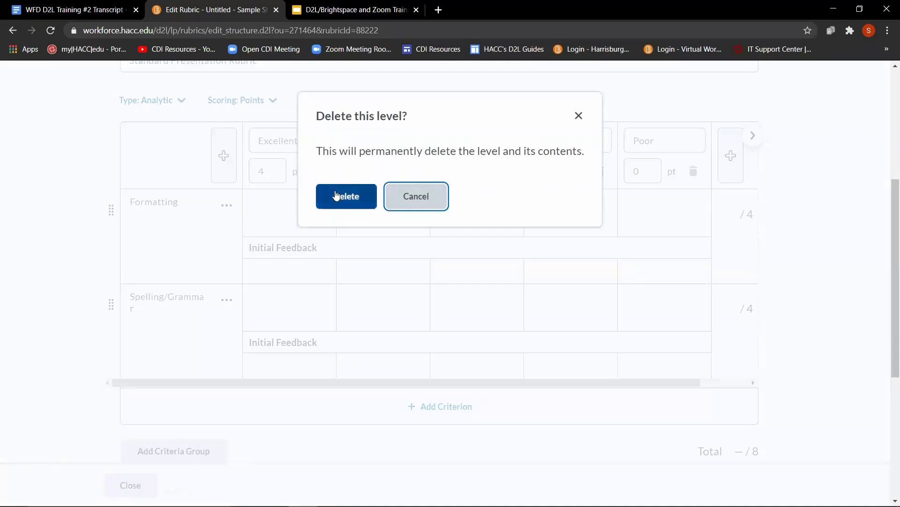
pyautogui.click(337, 198)
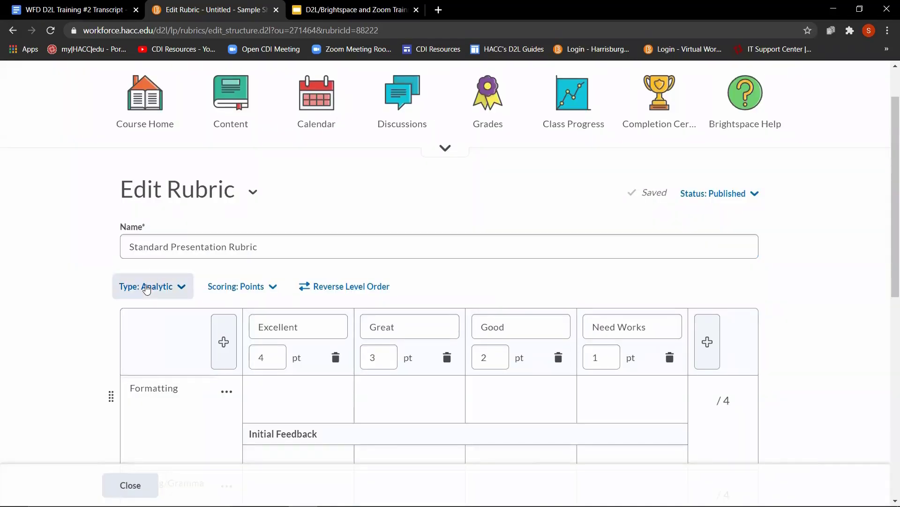
# Switch the rubric's scoring to Custom Points and set the Formatting criterion's total to 25 points
pyautogui.click(263, 287)
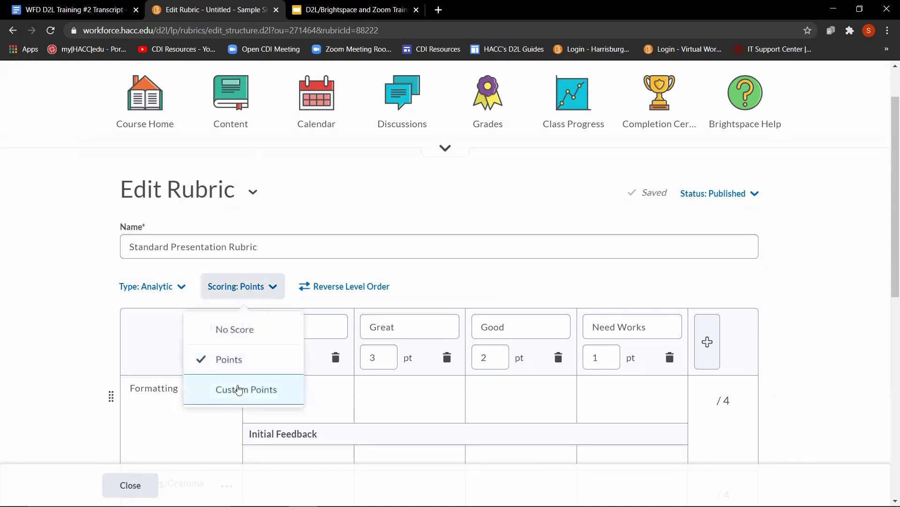
pyautogui.click(237, 388)
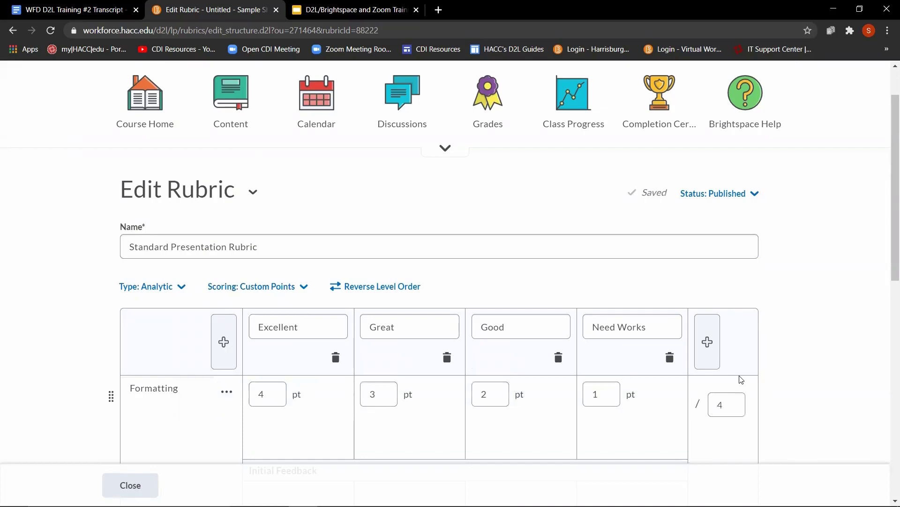
pyautogui.scroll(-3, 734, 363)
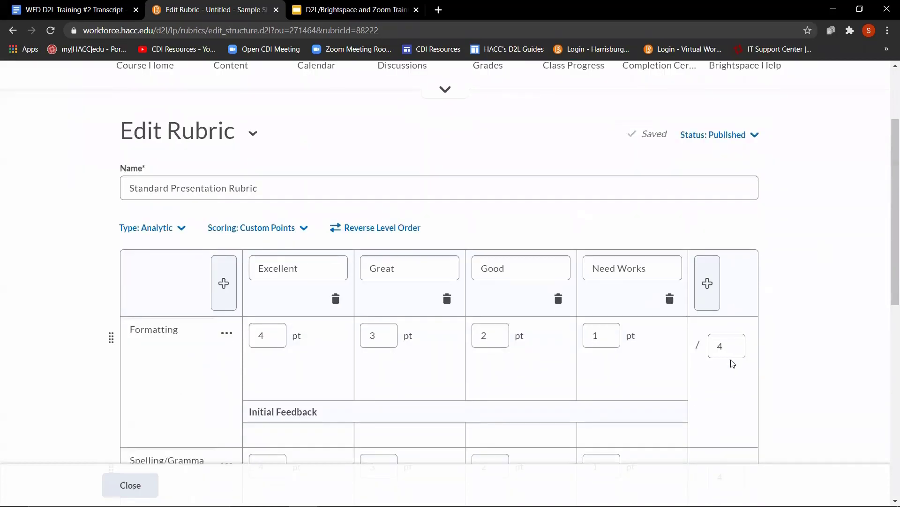
pyautogui.doubleClick(729, 288)
pyautogui.write('2')
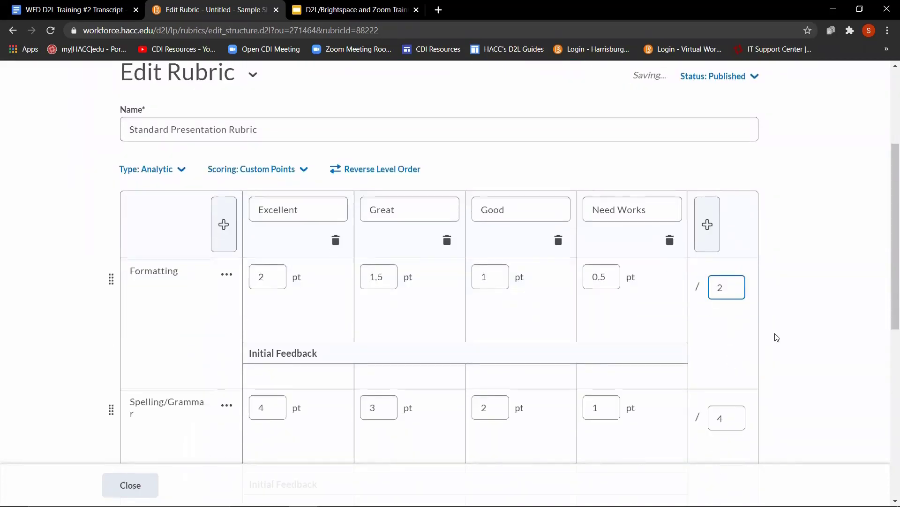
pyautogui.write('5')
# Set the Spelling/Grammar criterion's total to 25 points
pyautogui.click(735, 418)
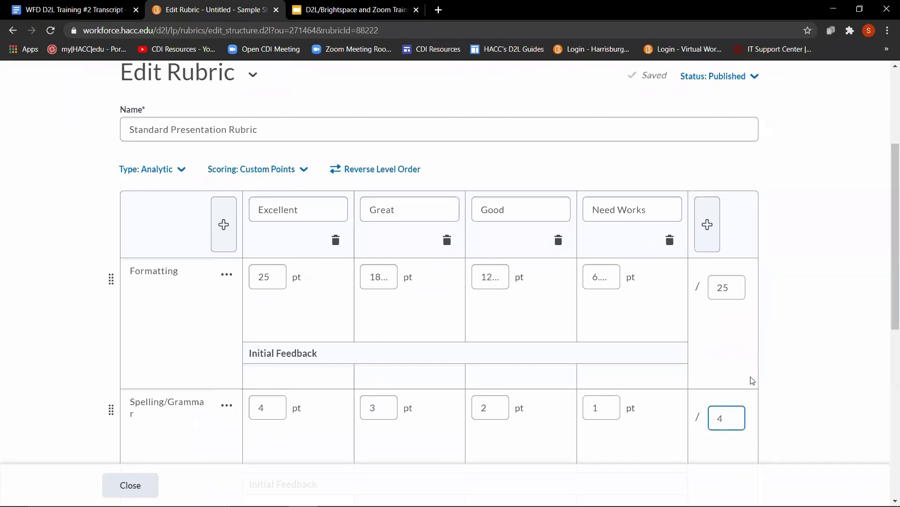
pyautogui.scroll(-1, 753, 380)
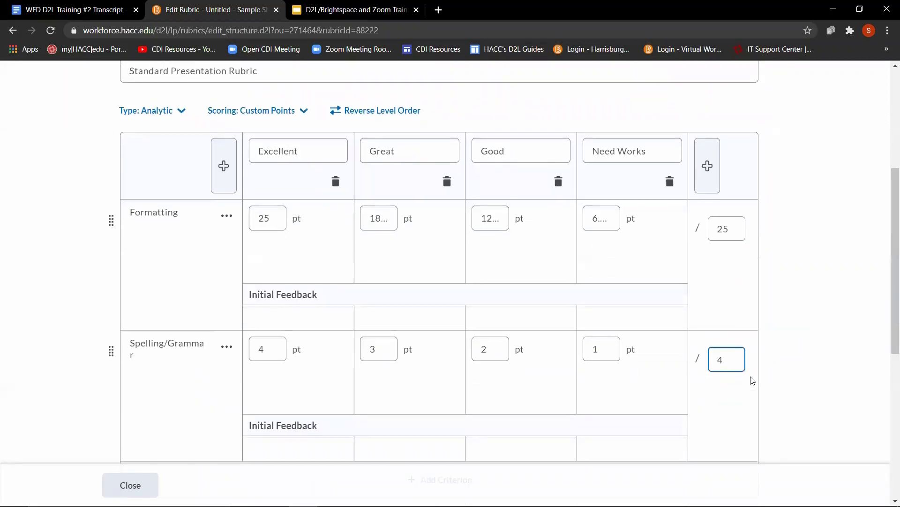
pyautogui.press('BackSpace')
pyautogui.write('25')
pyautogui.scroll(-1, 729, 400)
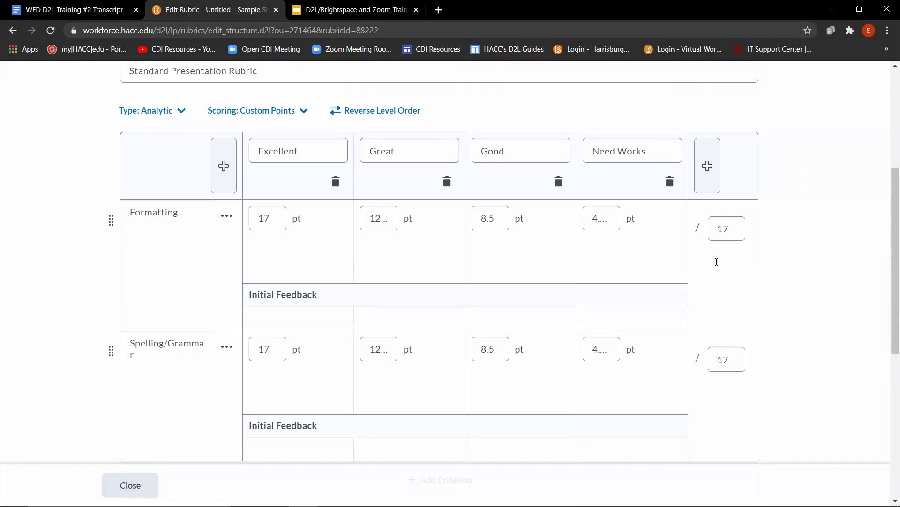
# Restore the totals of the Formatting and Spelling/Grammar criteria to 25 points each
pyautogui.click(729, 229)
pyautogui.click(495, 217)
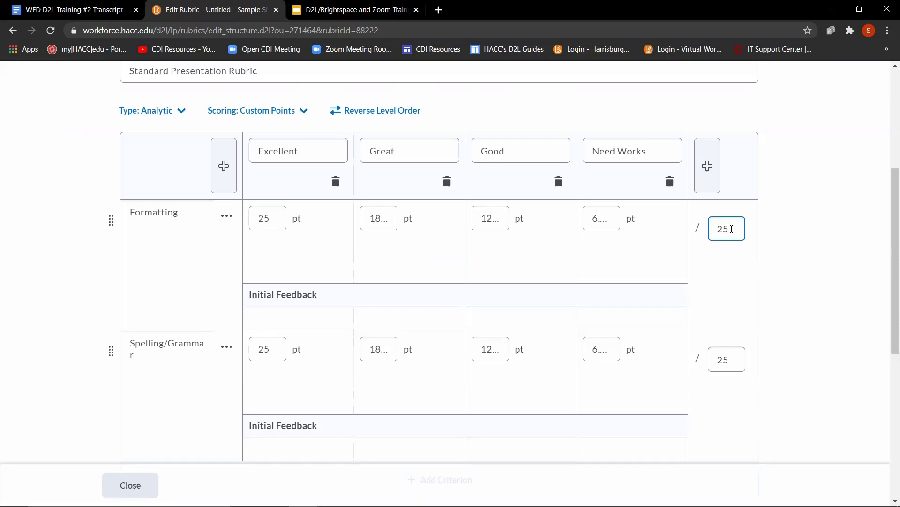
pyautogui.click(725, 286)
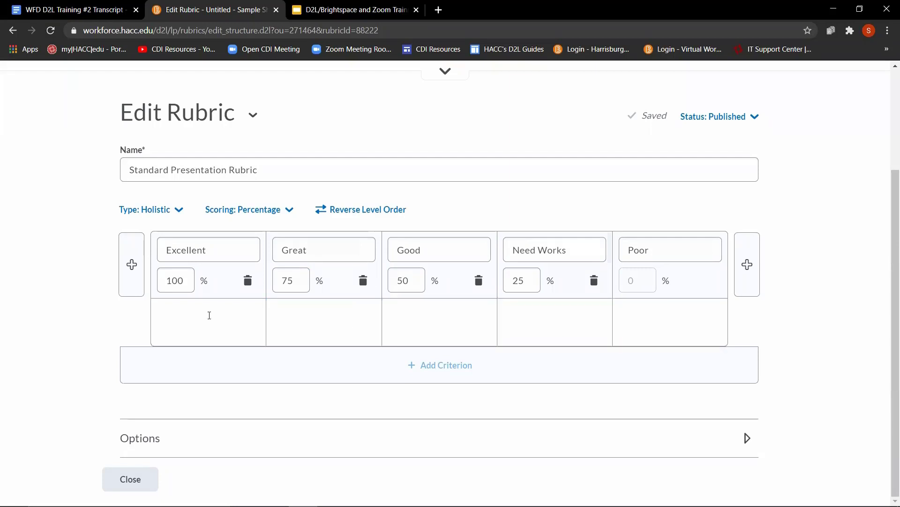
# Describe the holistic levels by spelling or grammar mistakes: zero for Excellent, 1 for Great, 2 for Good, 3 for Need Works, 4 or more for Poor
pyautogui.click(199, 321)
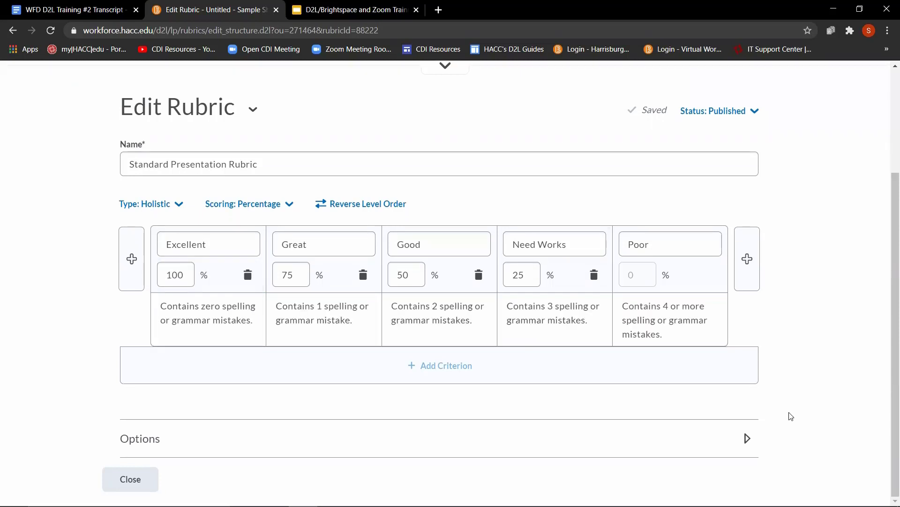
# Try both hidden-from-students options in the rubric's visibility settings, restore it to visible to students and close the rubric
pyautogui.click(746, 441)
pyautogui.scroll(-5, 393, 440)
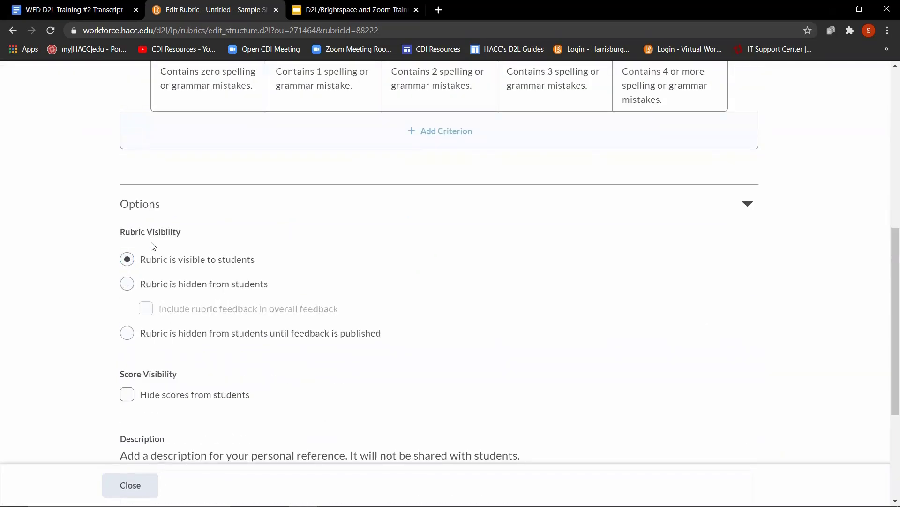
pyautogui.click(127, 285)
pyautogui.click(127, 333)
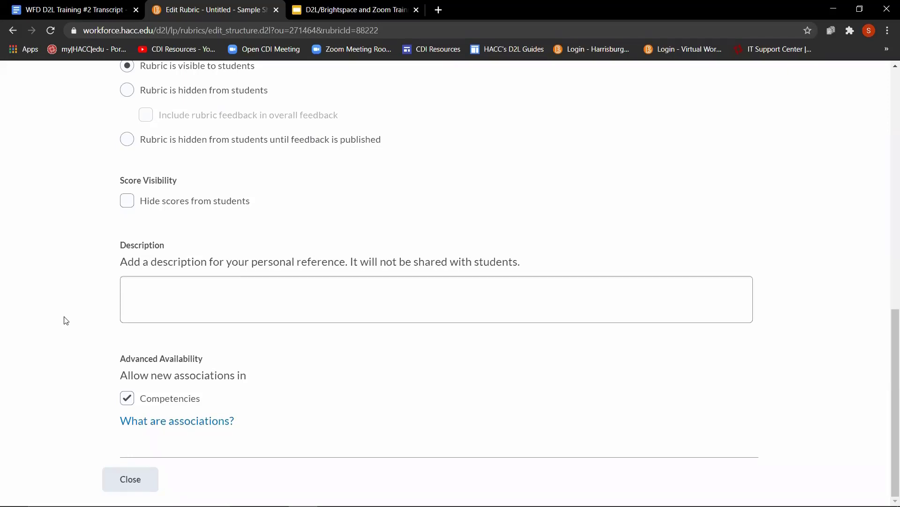
pyautogui.click(131, 480)
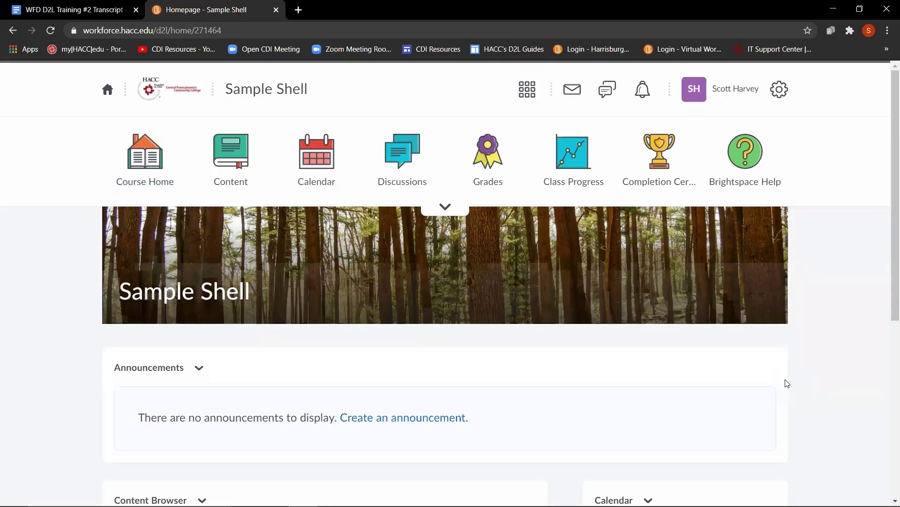
# Go to the course's assignments through Course Admin and open Assignment Example for editing
pyautogui.click(445, 207)
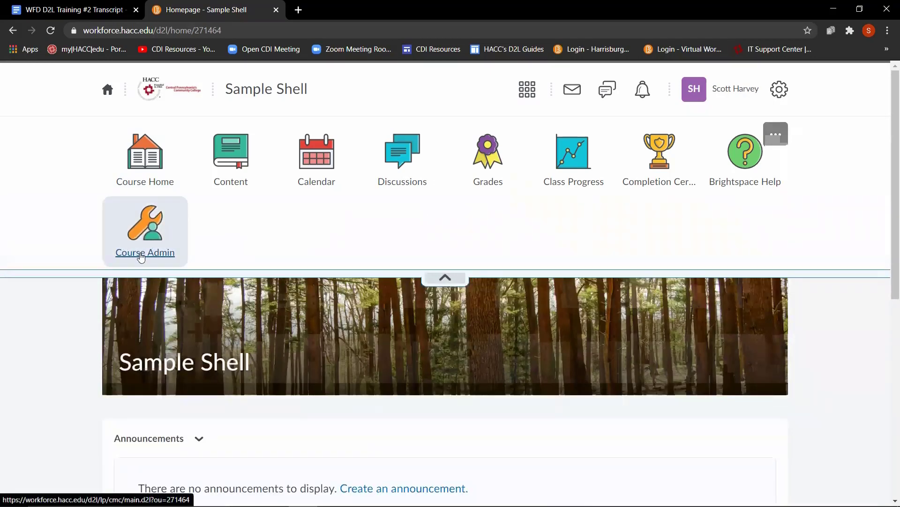
pyautogui.click(153, 233)
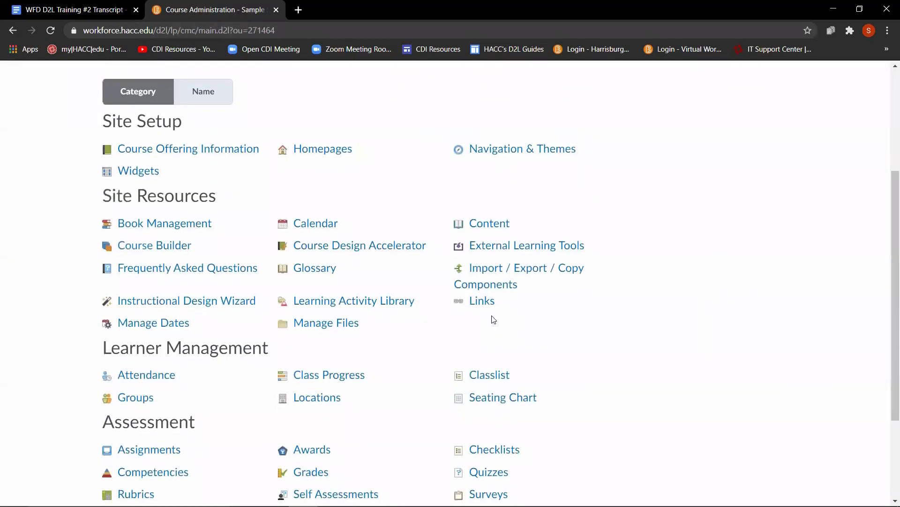
pyautogui.scroll(-3, 408, 328)
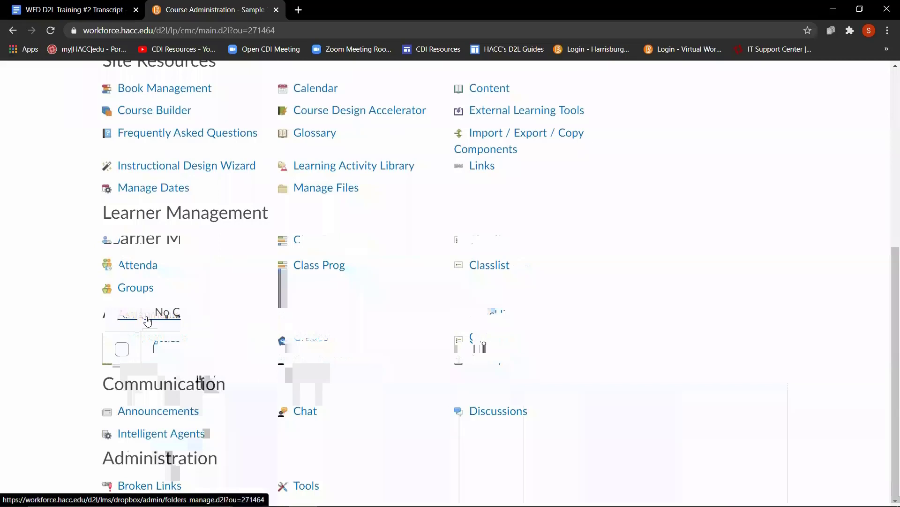
pyautogui.click(148, 321)
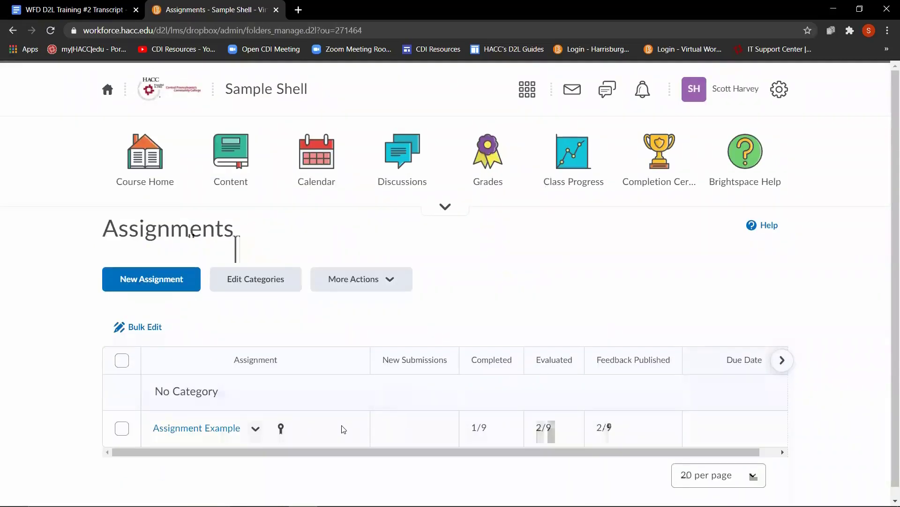
pyautogui.click(263, 435)
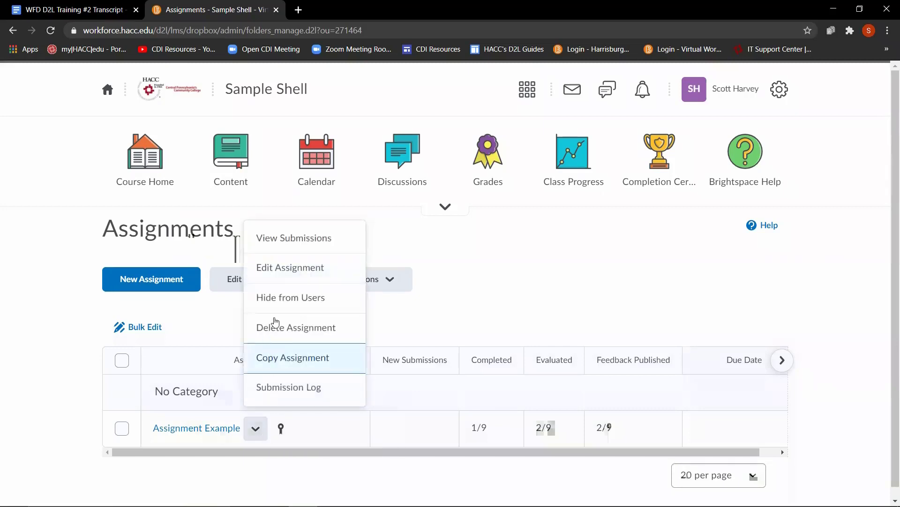
pyautogui.click(288, 281)
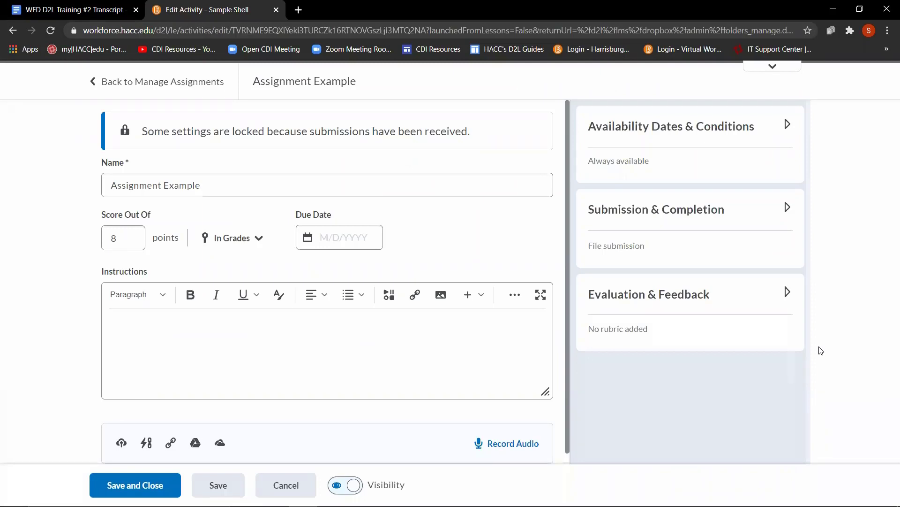
# Attach the existing Standard Presentation Rubric to the assignment's evaluation settings
pyautogui.click(786, 294)
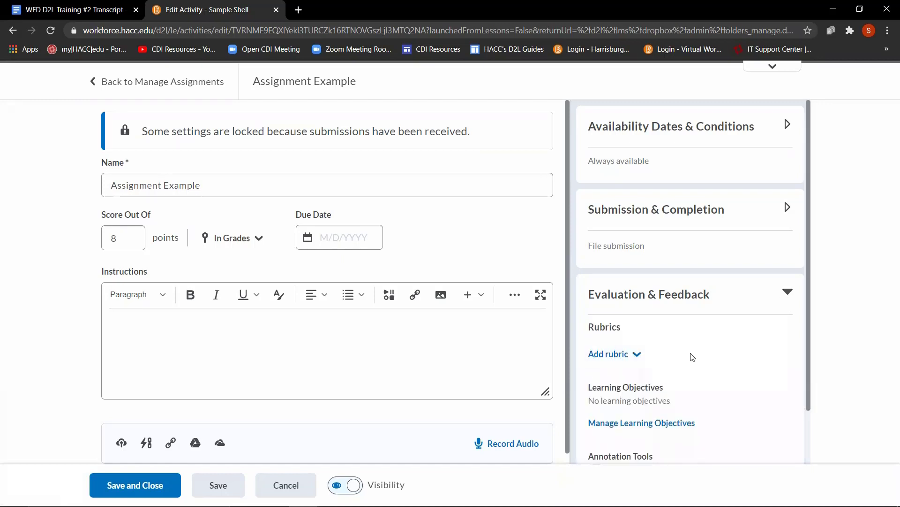
pyautogui.click(631, 359)
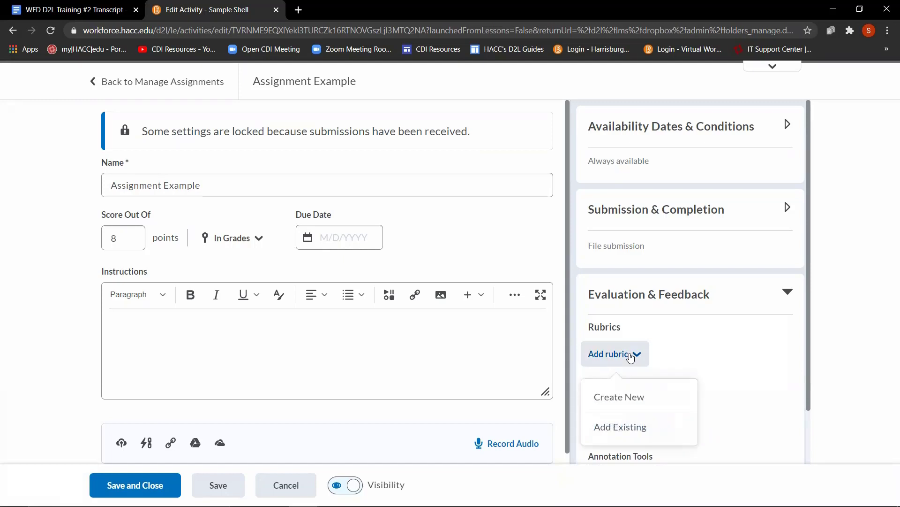
pyautogui.click(628, 434)
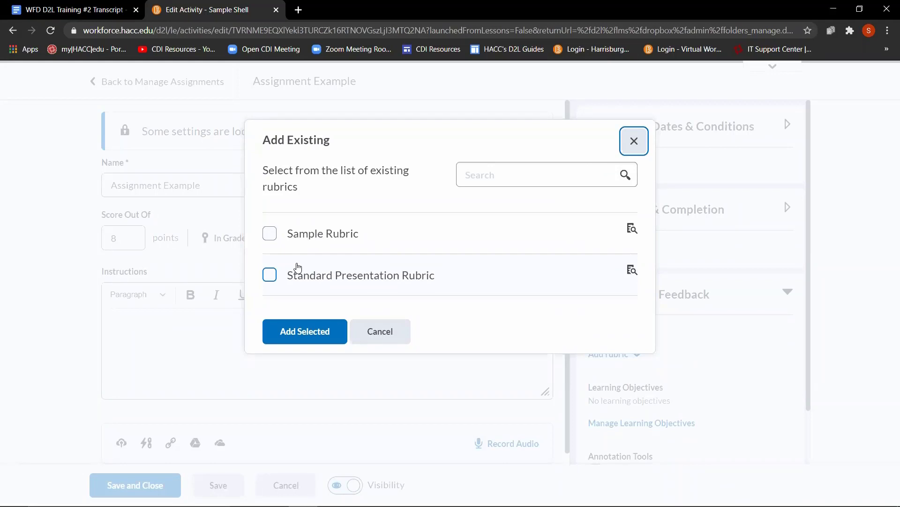
pyautogui.click(269, 276)
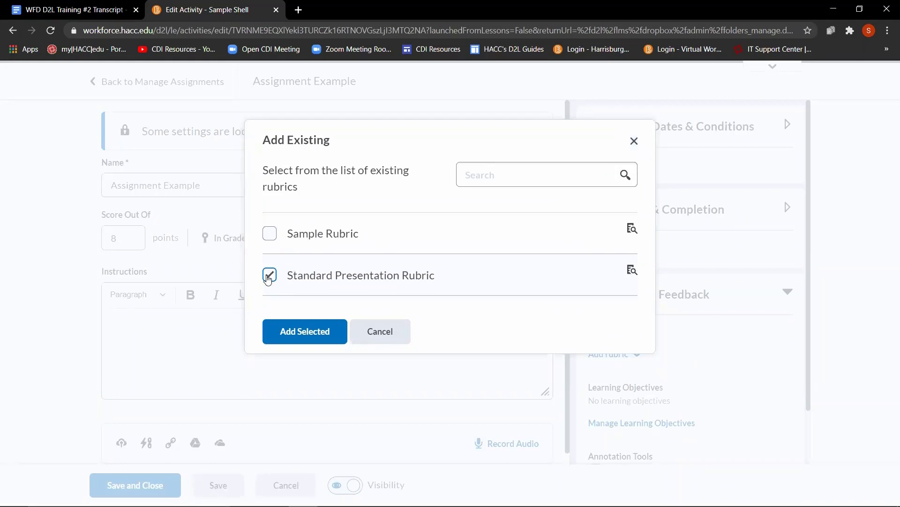
pyautogui.click(290, 334)
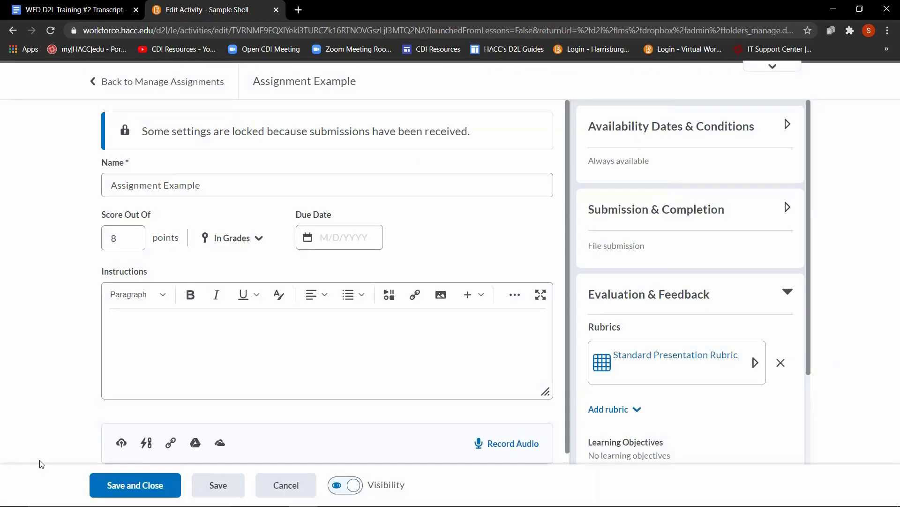
# Save and close the assignment and open grade entry for Assignment Example in the gradebook
pyautogui.click(114, 485)
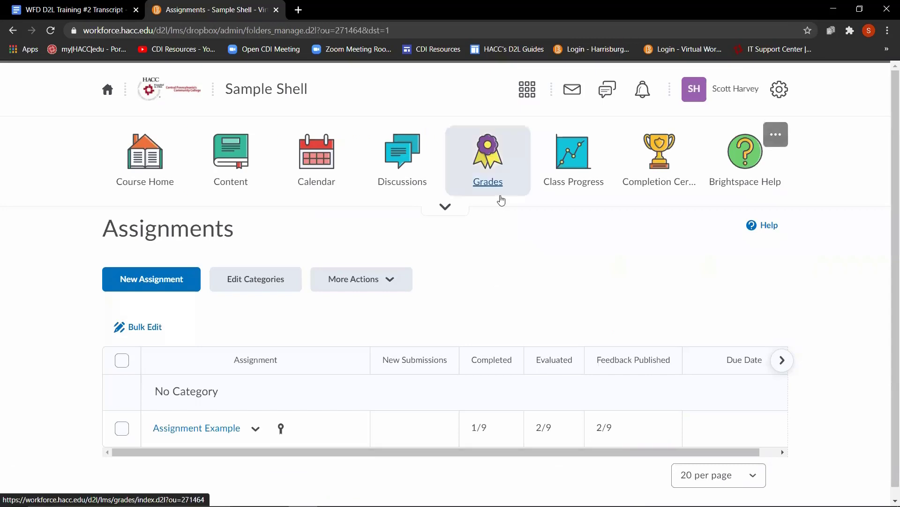
pyautogui.click(495, 183)
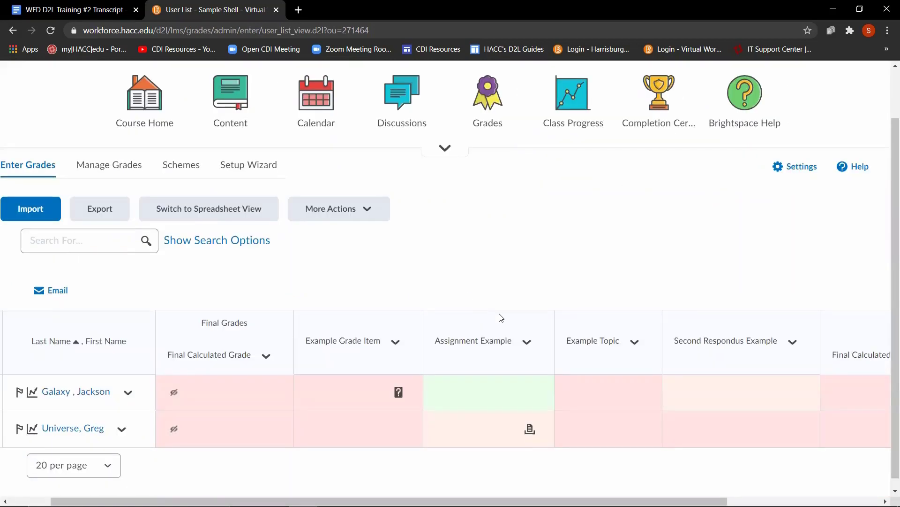
pyautogui.click(527, 342)
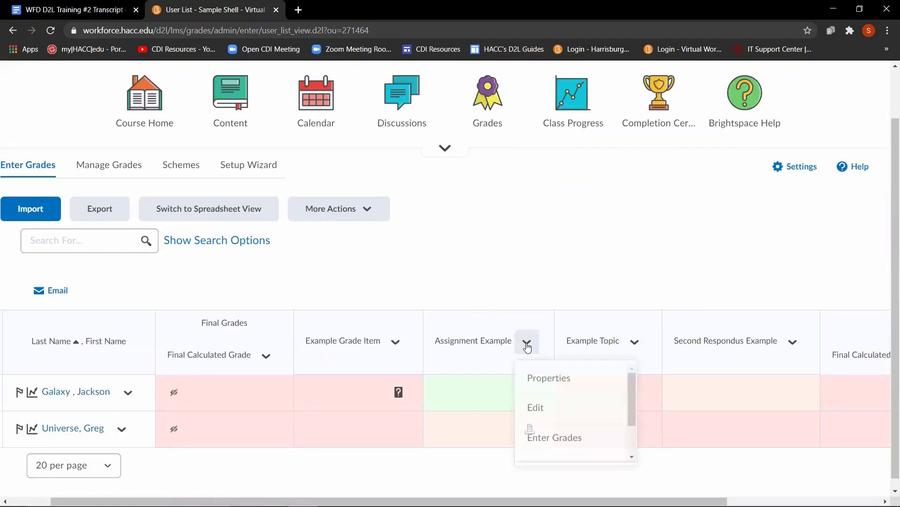
pyautogui.click(557, 441)
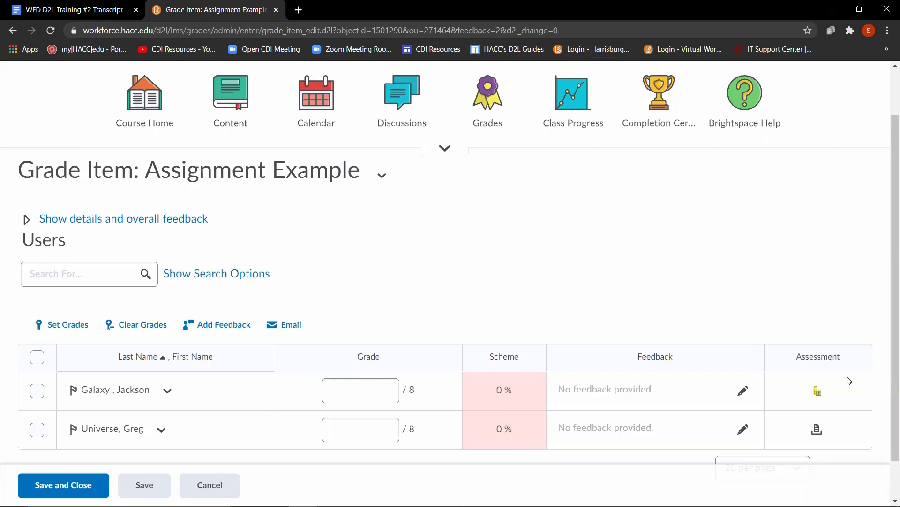
# Rate the first student's Assignment Example as Great on the Standard Presentation Rubric and publish the assessment
pyautogui.click(817, 393)
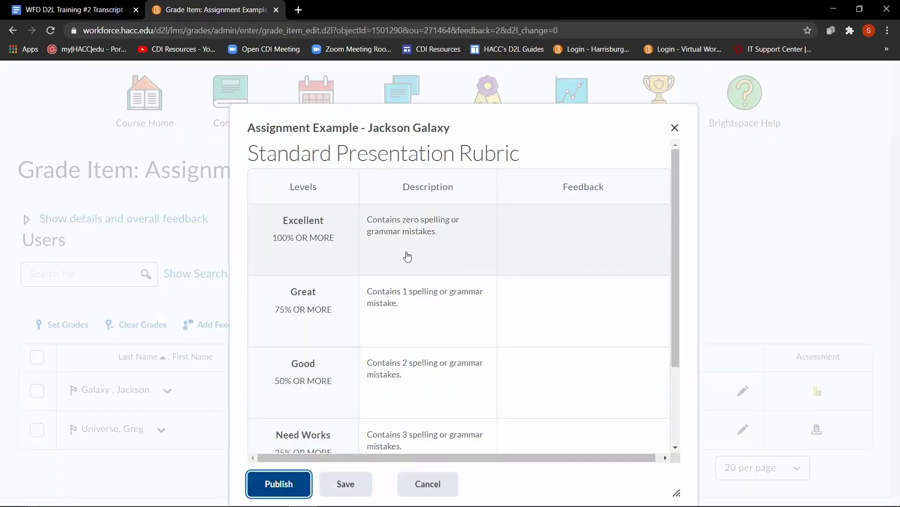
pyautogui.click(294, 299)
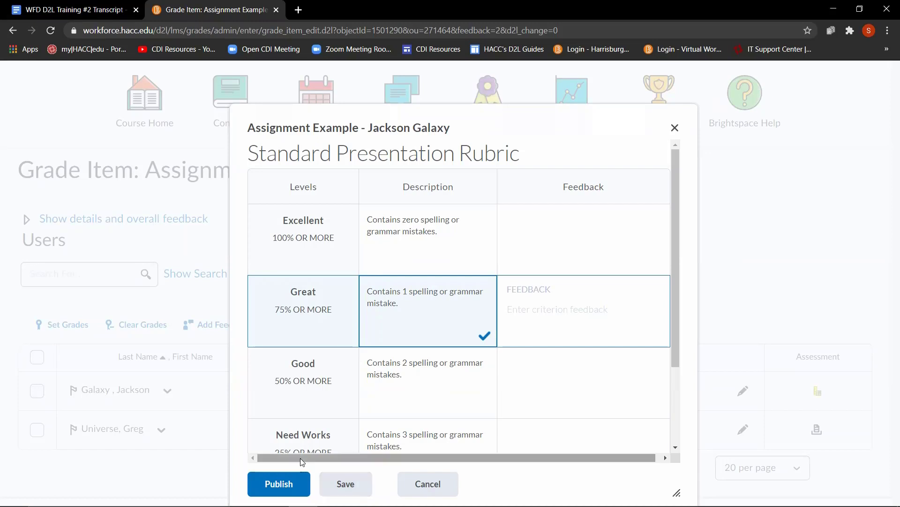
pyautogui.click(301, 481)
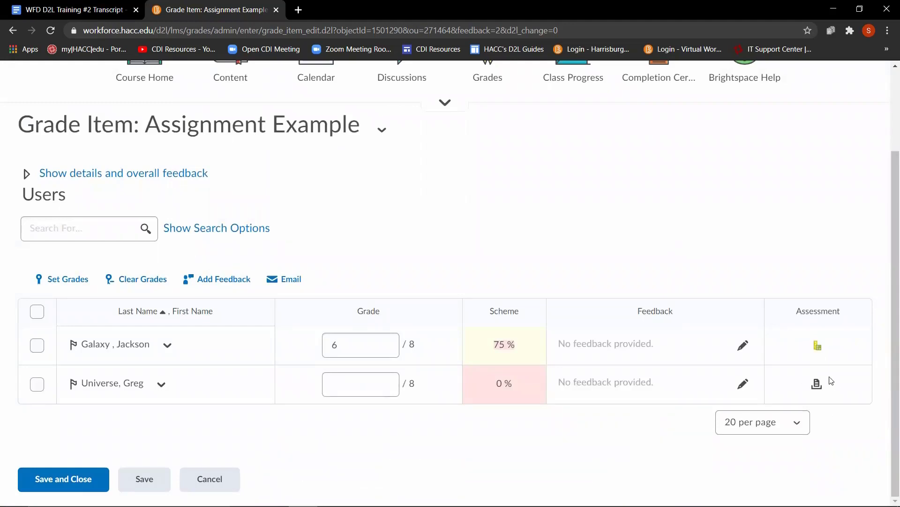
# Open the second student's assignment submission, rate it Great on the Standard Presentation Rubric and update the evaluation
pyautogui.click(817, 386)
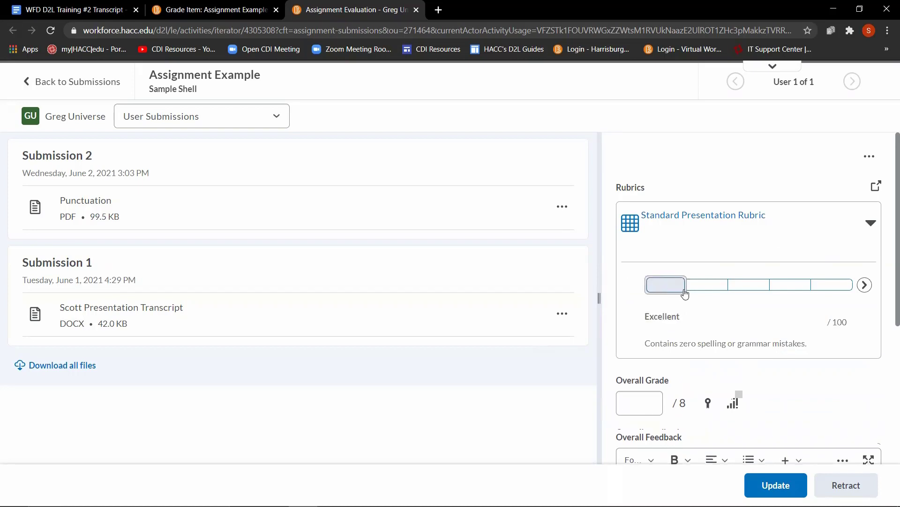
pyautogui.click(705, 289)
pyautogui.click(734, 288)
pyautogui.click(780, 288)
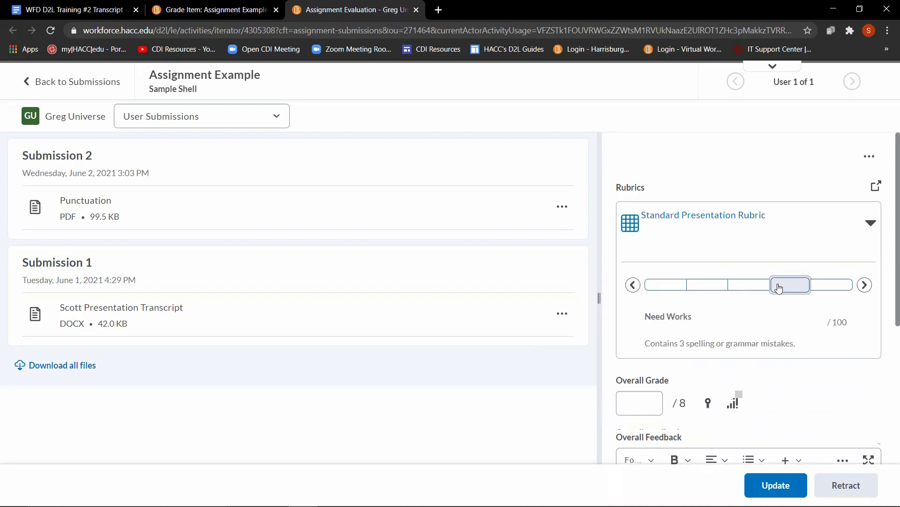
pyautogui.click(749, 289)
pyautogui.click(712, 295)
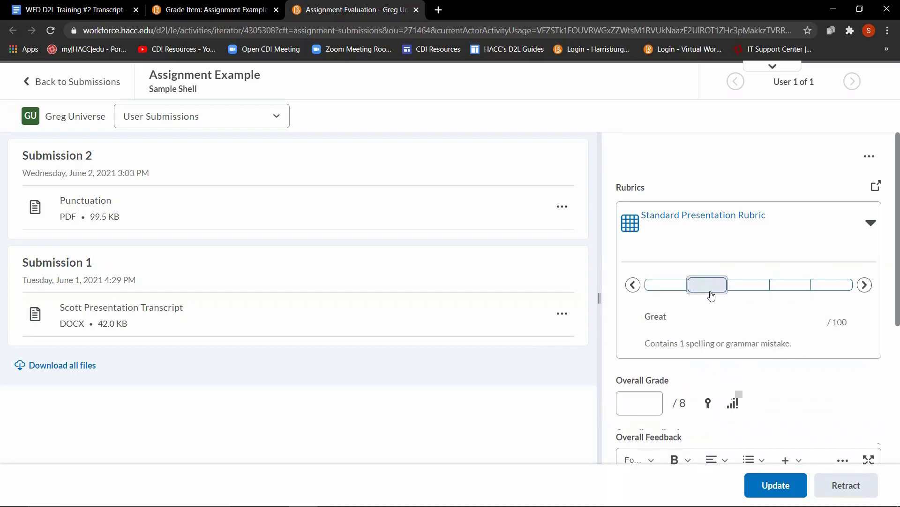
pyautogui.scroll(-4, 720, 312)
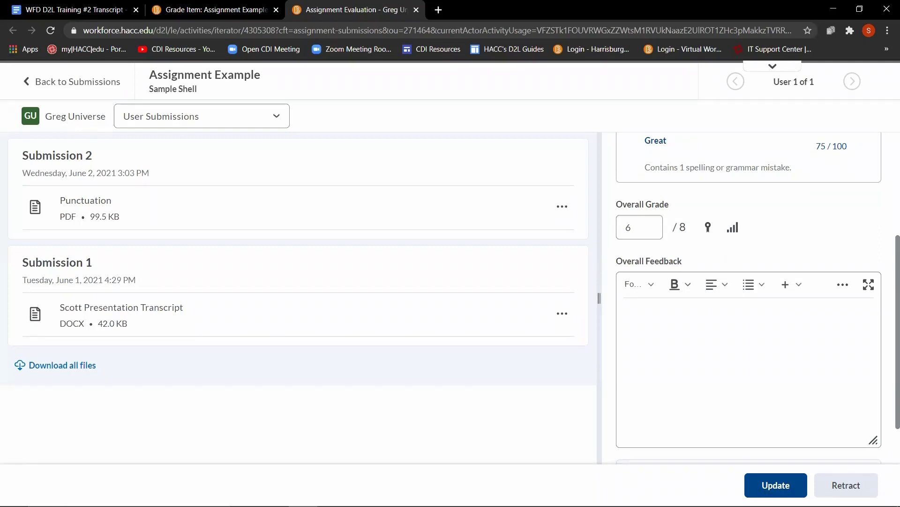
pyautogui.click(775, 484)
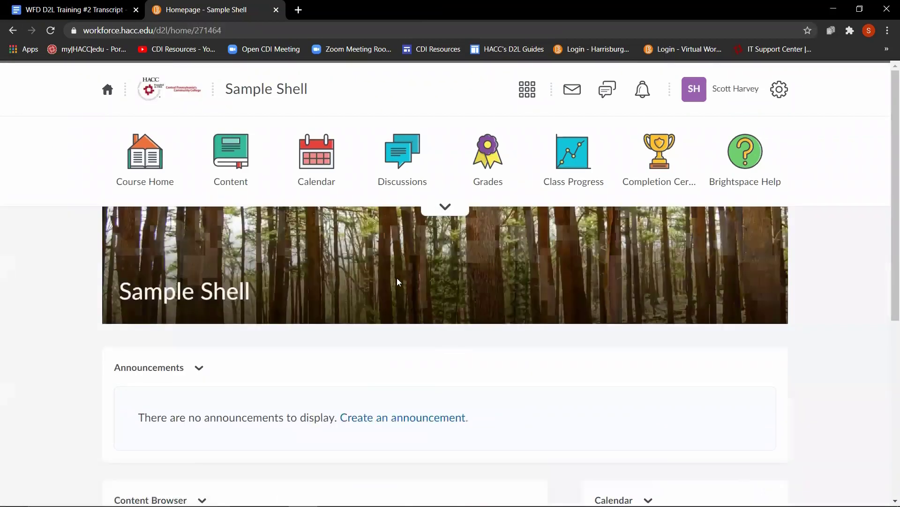
# Create a discussion forum titled "Module 1: Theme" with default options and save it while adding a topic
pyautogui.click(397, 177)
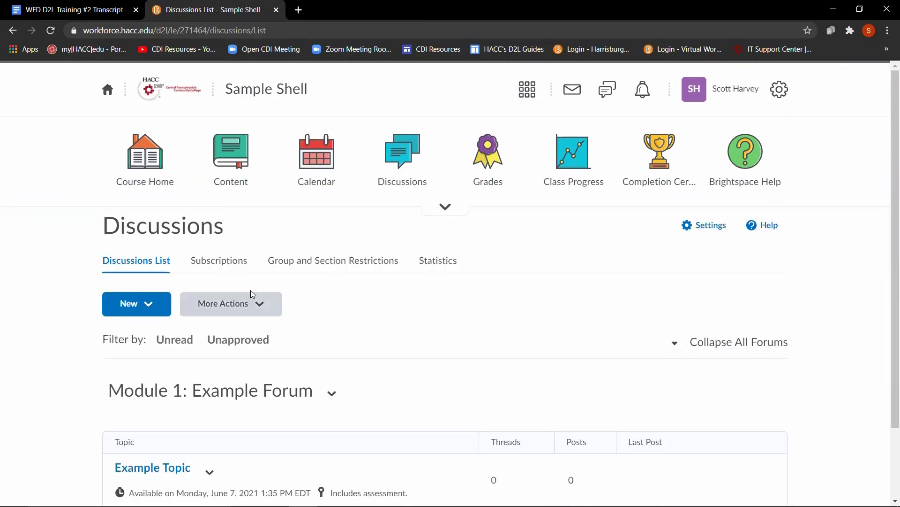
pyautogui.click(151, 307)
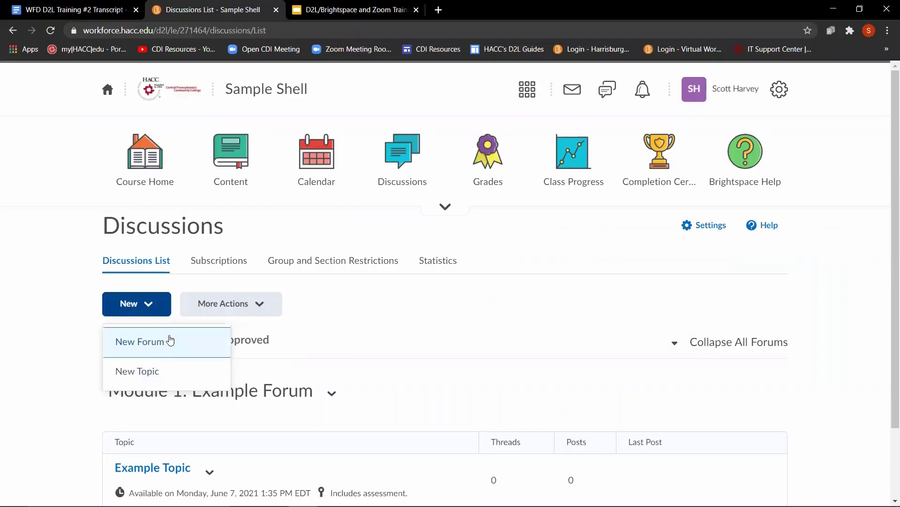
pyautogui.click(169, 342)
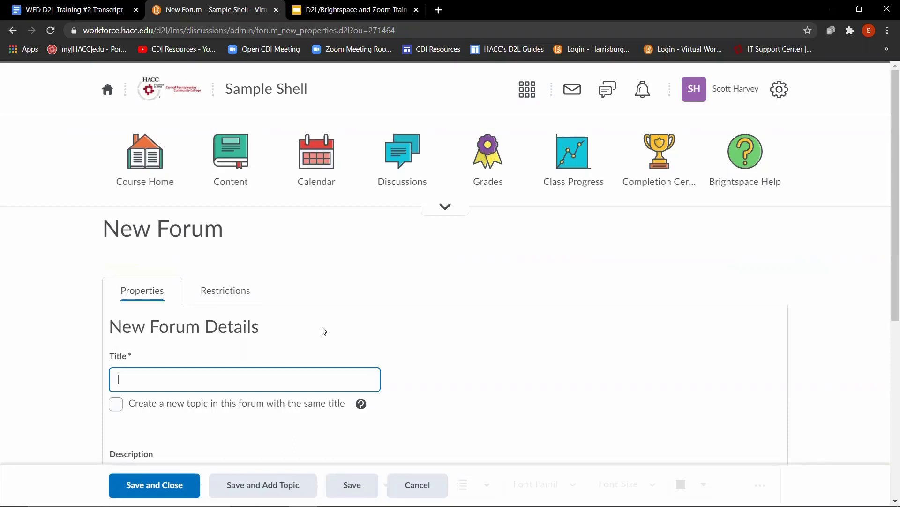
pyautogui.write('Module 1: Theme')
pyautogui.scroll(-5, 396, 350)
pyautogui.click(199, 295)
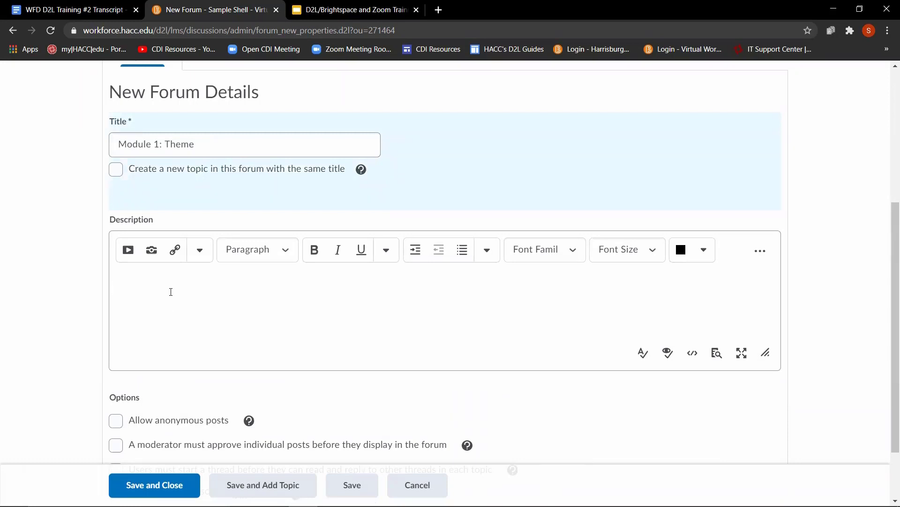
pyautogui.scroll(1, 171, 293)
pyautogui.scroll(-3, 171, 294)
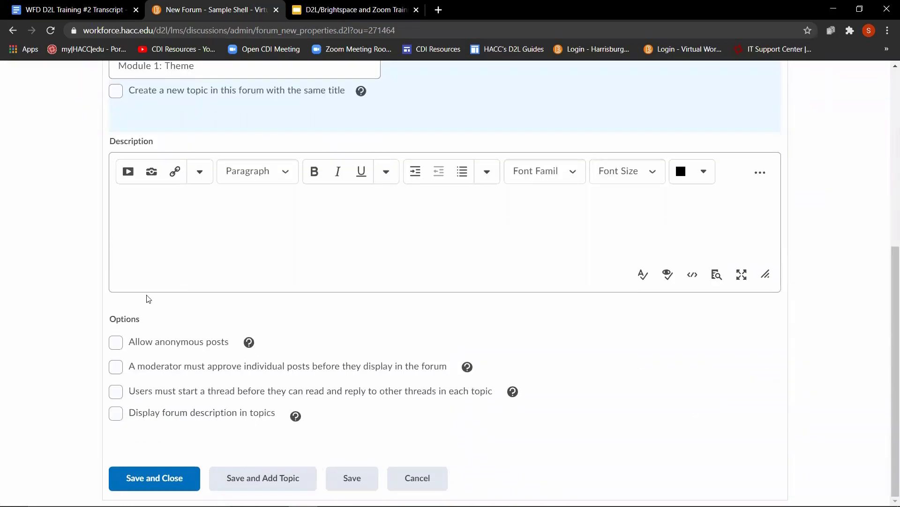
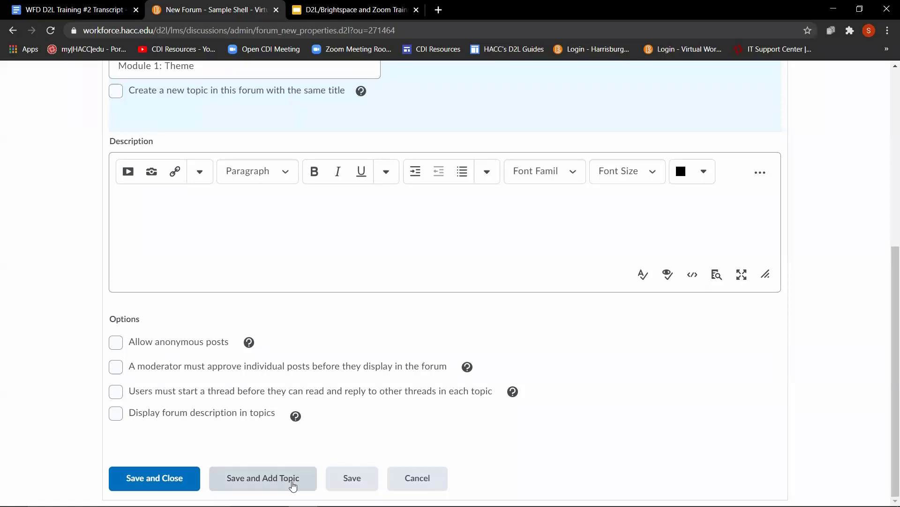
pyautogui.click(297, 487)
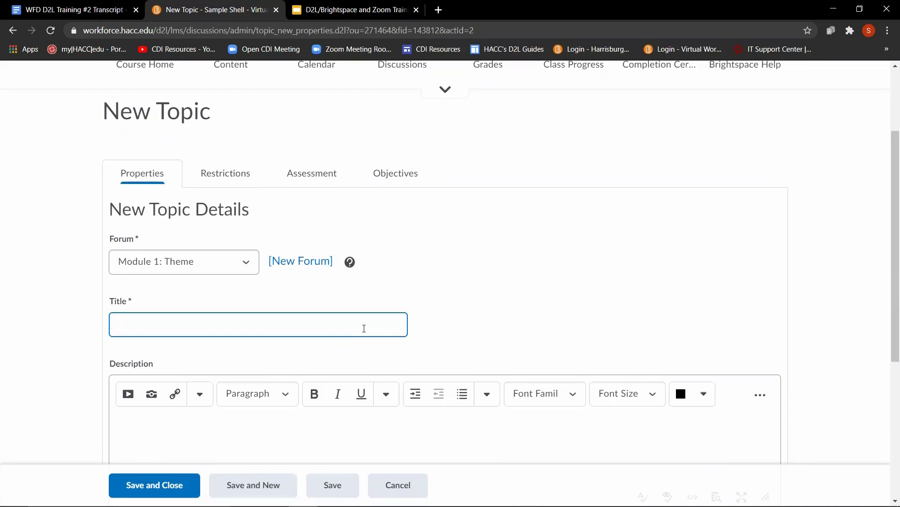
# Title the topic "What is theme?" and write a description asking for a definition of theme in students' own words with a clear, specific example
pyautogui.write('What is theme?')
pyautogui.scroll(-2, 370, 318)
pyautogui.click(356, 312)
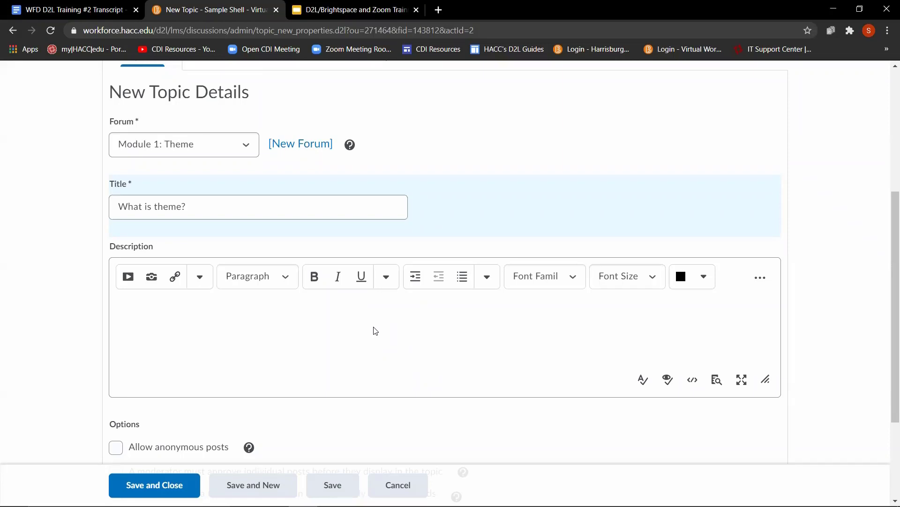
pyautogui.write('So far we have talked about major themes found in literature throughout human history, but...what is a theme? Respond to this topic with a definition of theme written in your own words. Back up your definition with a clear and specific example.')
pyautogui.scroll(-3, 335, 329)
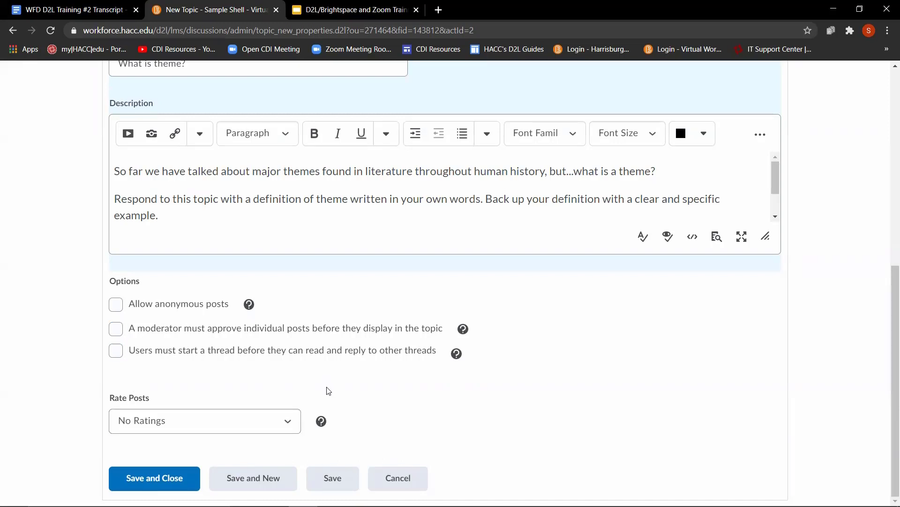
# Look through the post rating schemes, keep No Ratings and save the topic
pyautogui.click(289, 425)
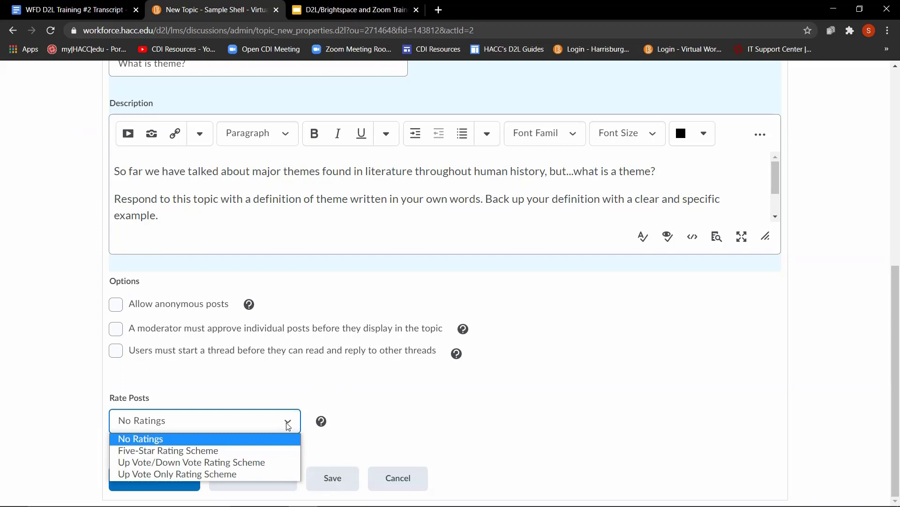
pyautogui.click(252, 432)
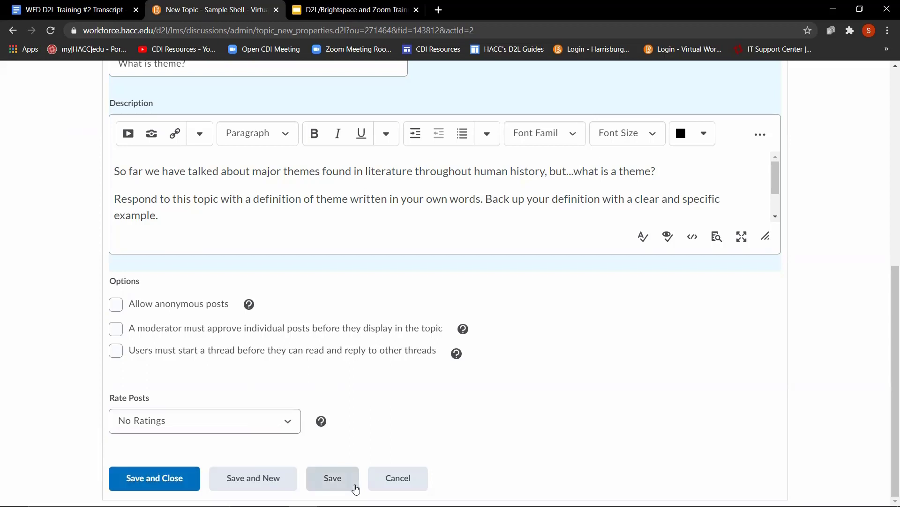
pyautogui.click(356, 487)
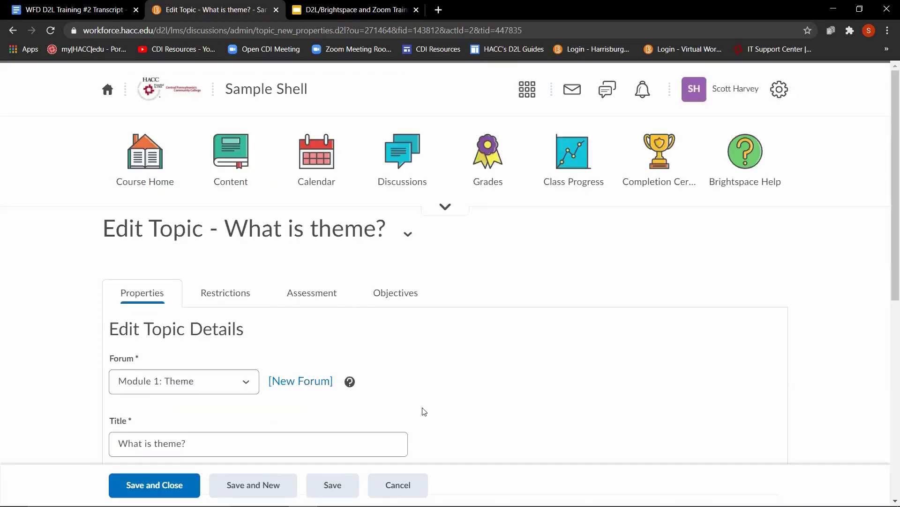
# Create a "What is Theme?" grade item for the topic's assessment and set its score out of 10
pyautogui.click(306, 300)
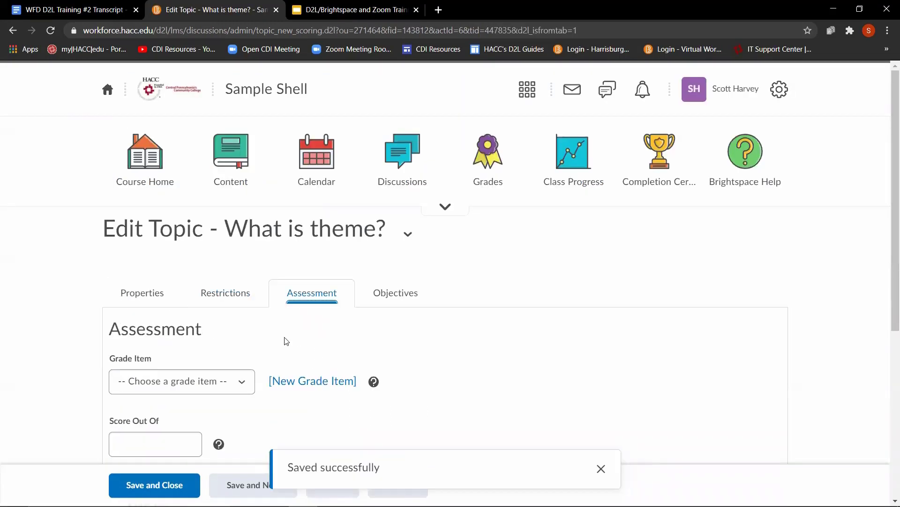
pyautogui.click(246, 382)
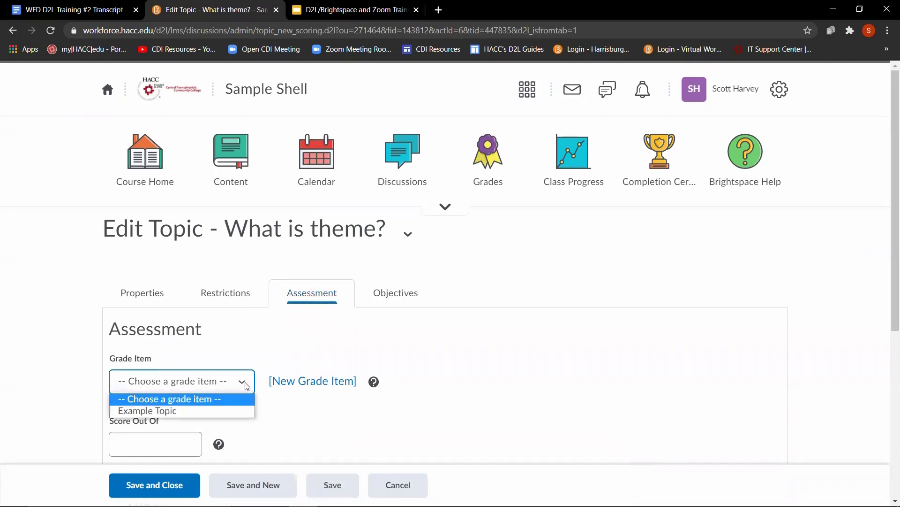
pyautogui.click(313, 404)
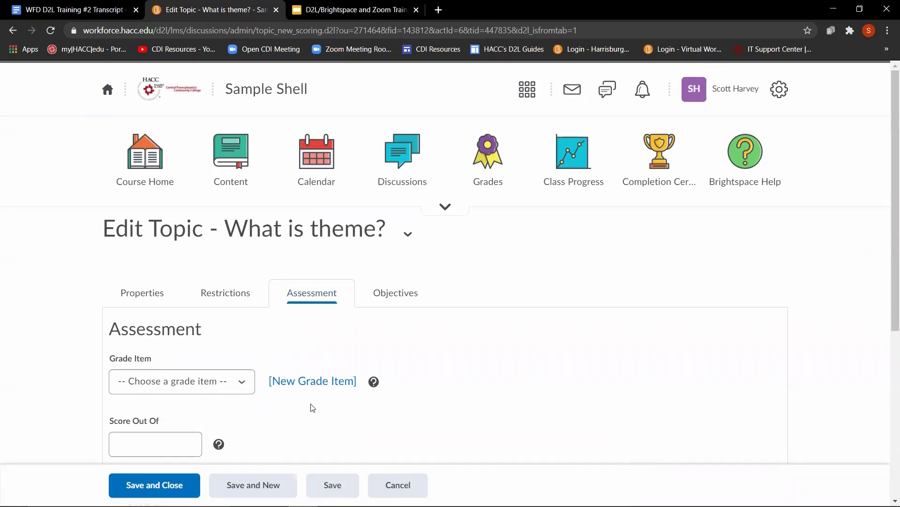
pyautogui.click(313, 380)
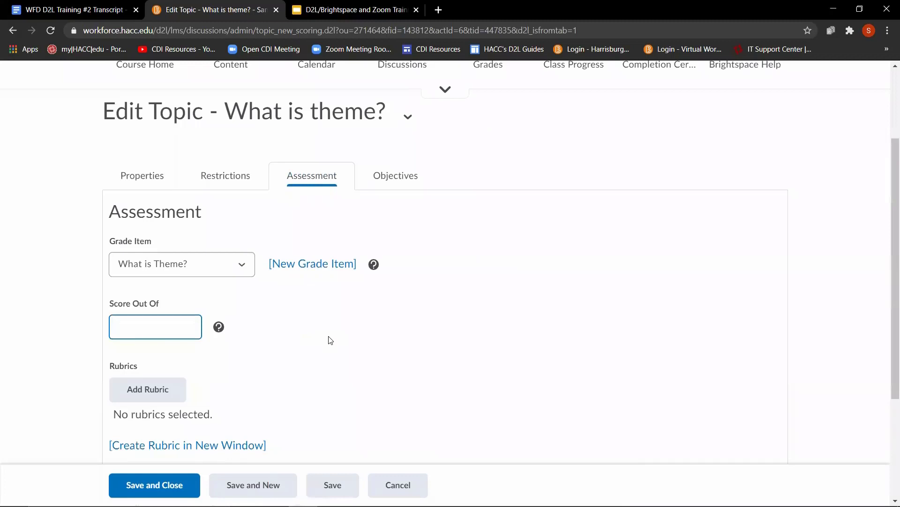
pyautogui.write('10')
pyautogui.click(303, 319)
pyautogui.scroll(-2, 291, 349)
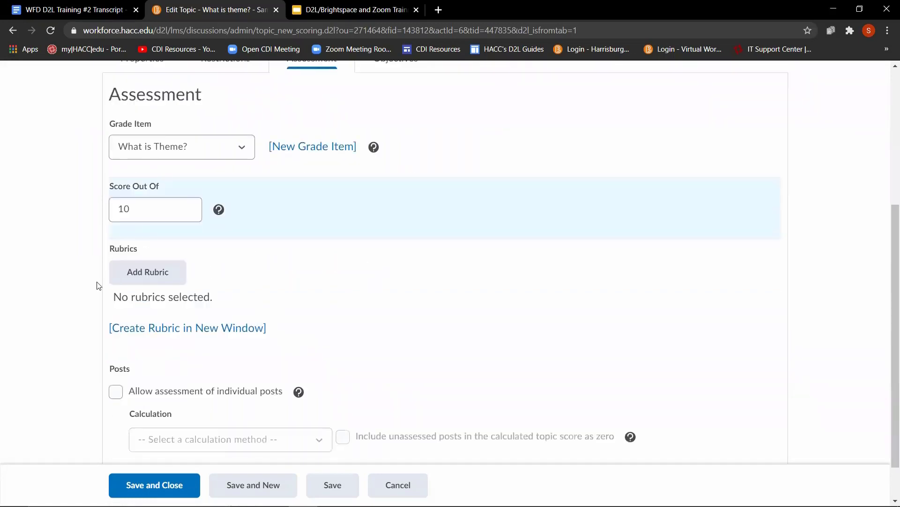
# Review the rubrics available for the topic and close the selection without adding any
pyautogui.click(140, 272)
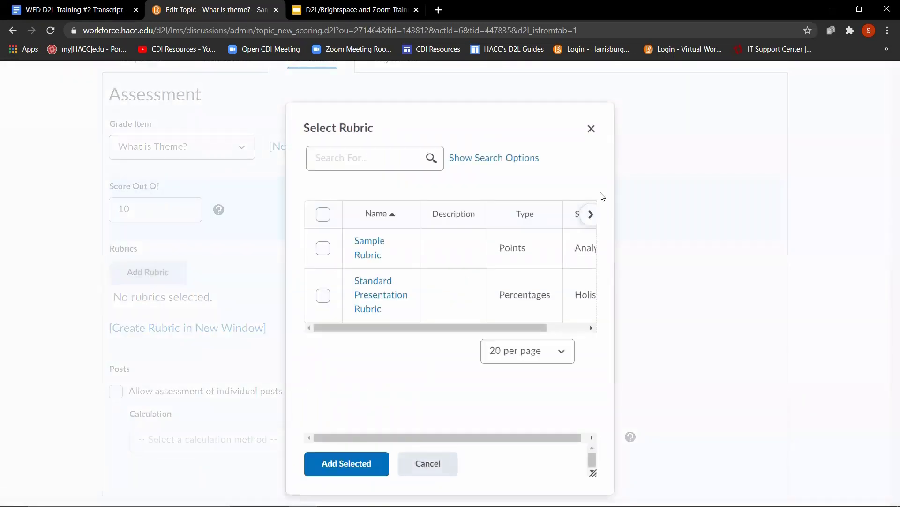
pyautogui.click(592, 129)
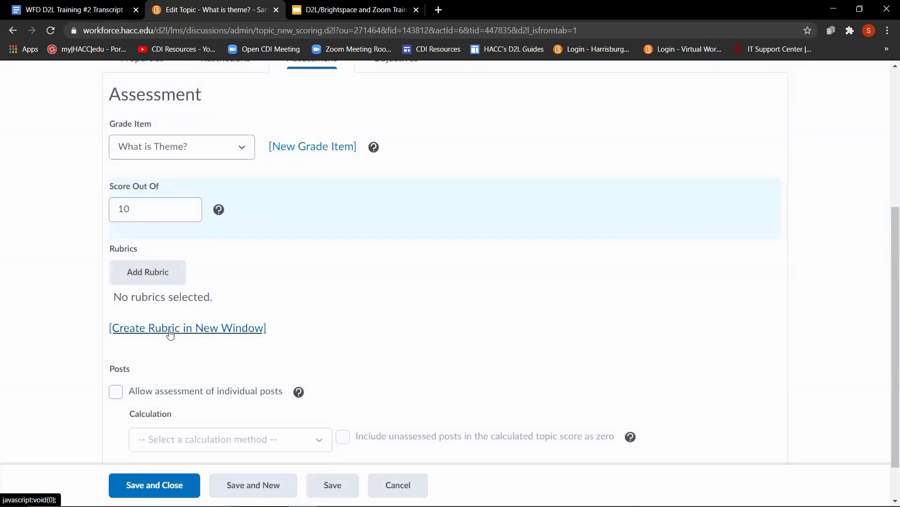
# Allow assessment of individual posts, look through the score calculation methods and save the topic's assessment settings
pyautogui.scroll(-1, 353, 346)
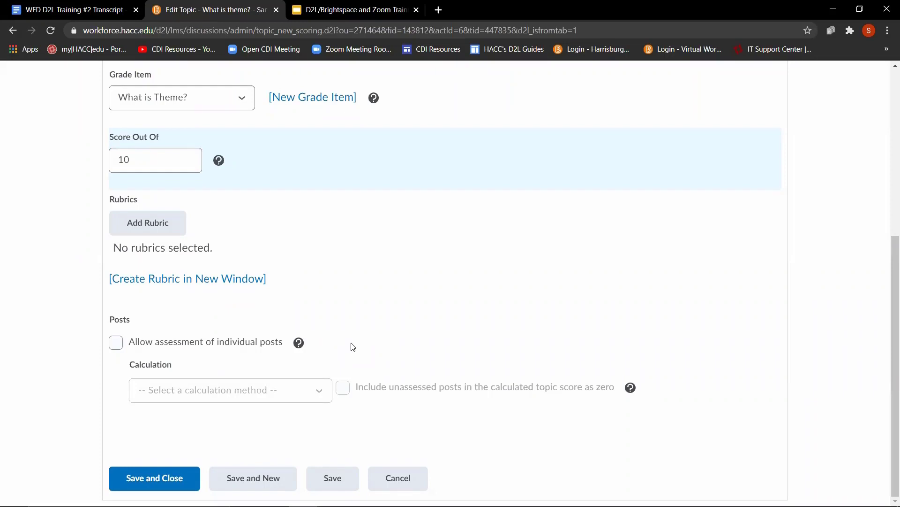
pyautogui.click(116, 343)
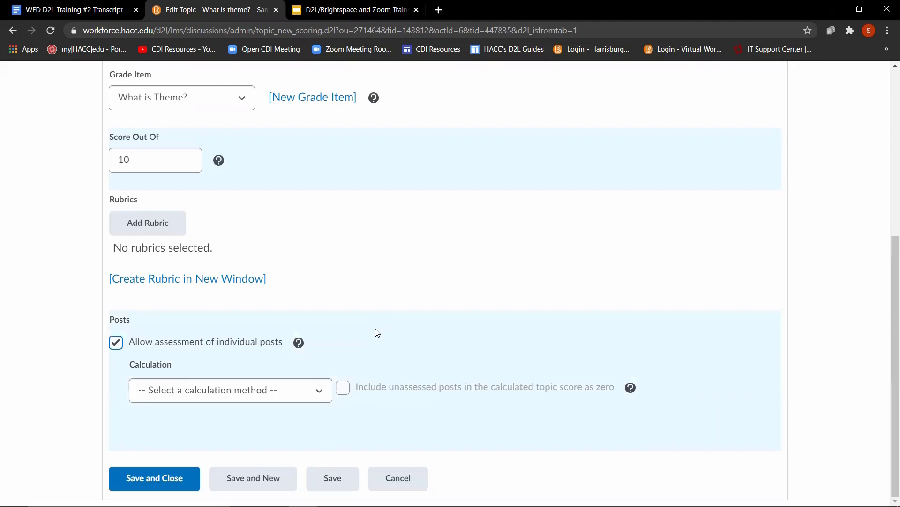
pyautogui.click(322, 394)
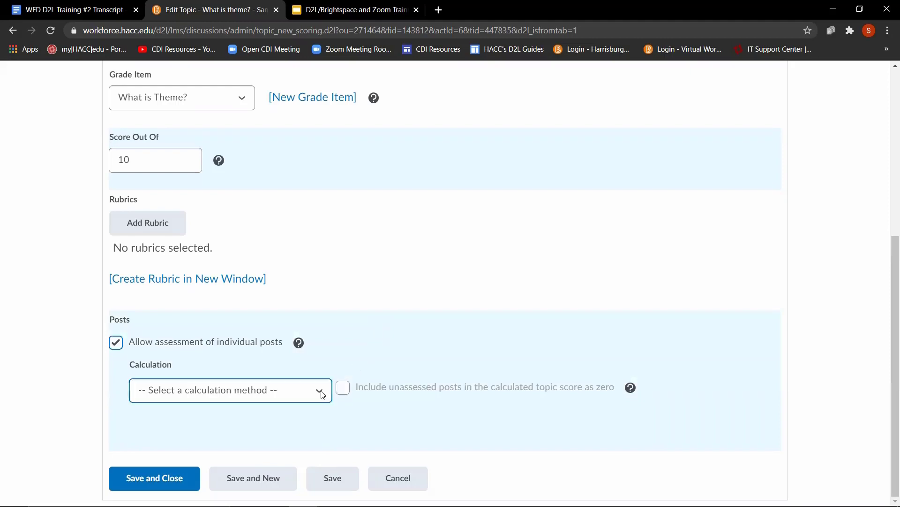
pyautogui.click(323, 394)
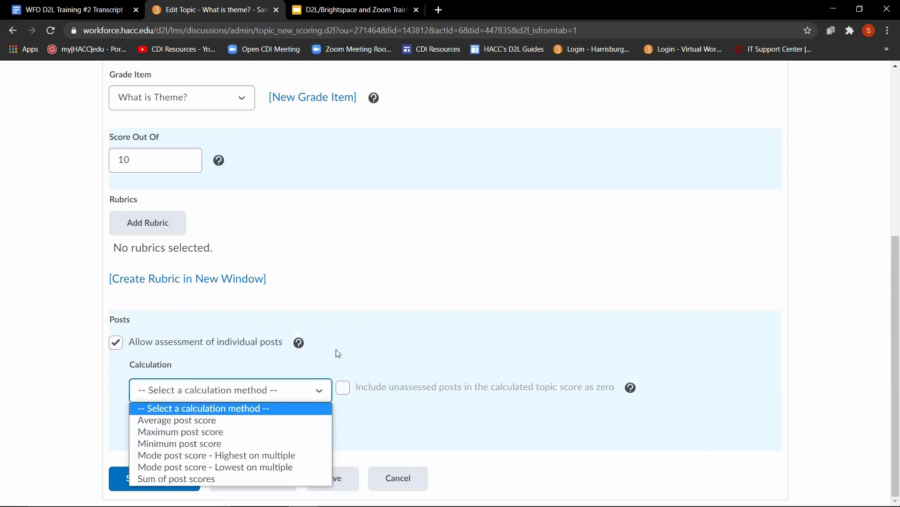
pyautogui.click(319, 482)
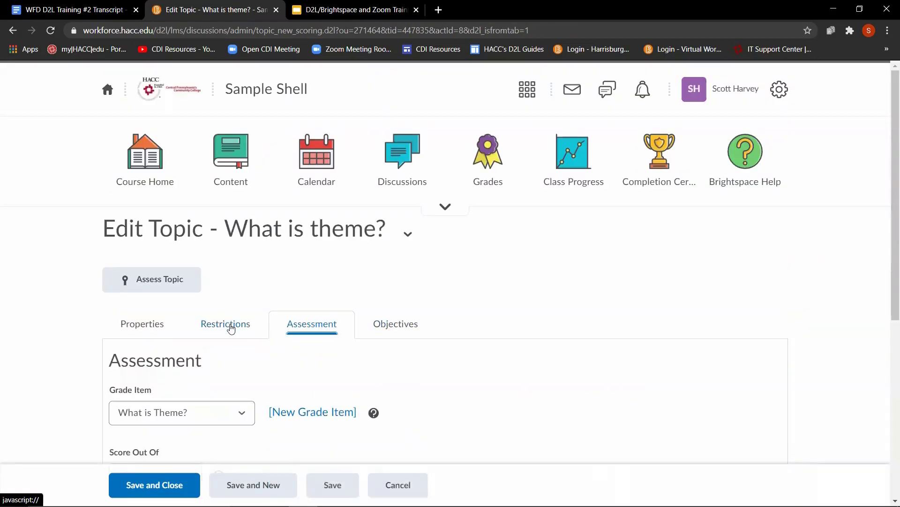
# Restrict the topic's availability from 6/15/2021 6:48 PM to 6/22/2021 10:48 PM, display it in the calendar, and save and close the topic
pyautogui.click(230, 324)
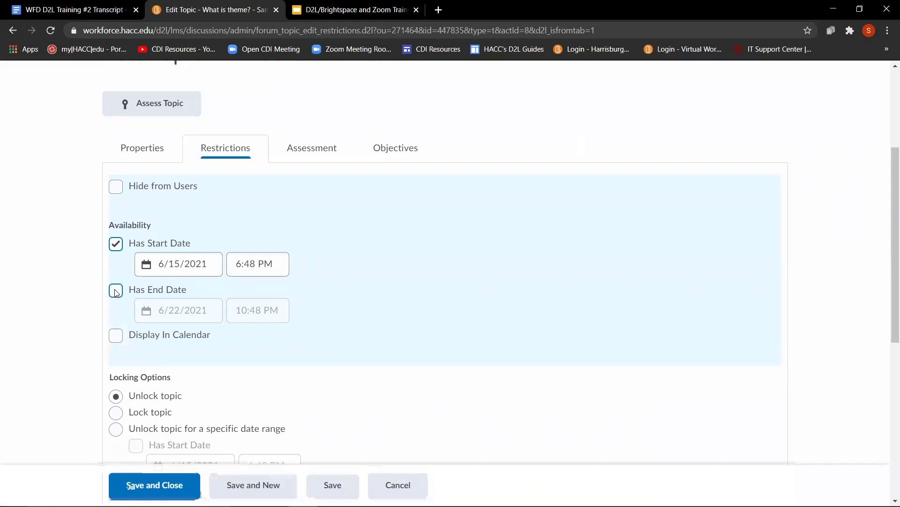
pyautogui.click(116, 291)
pyautogui.scroll(-1, 94, 315)
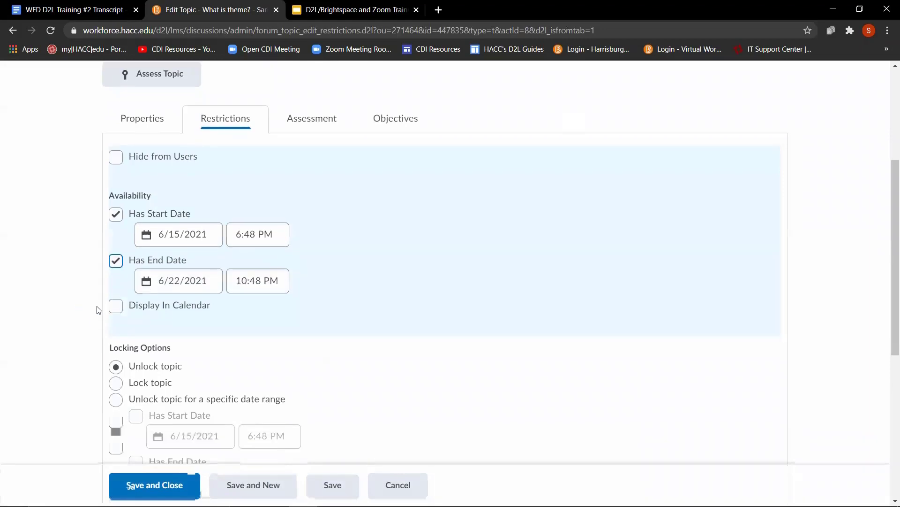
pyautogui.click(114, 280)
pyautogui.scroll(-5, 86, 306)
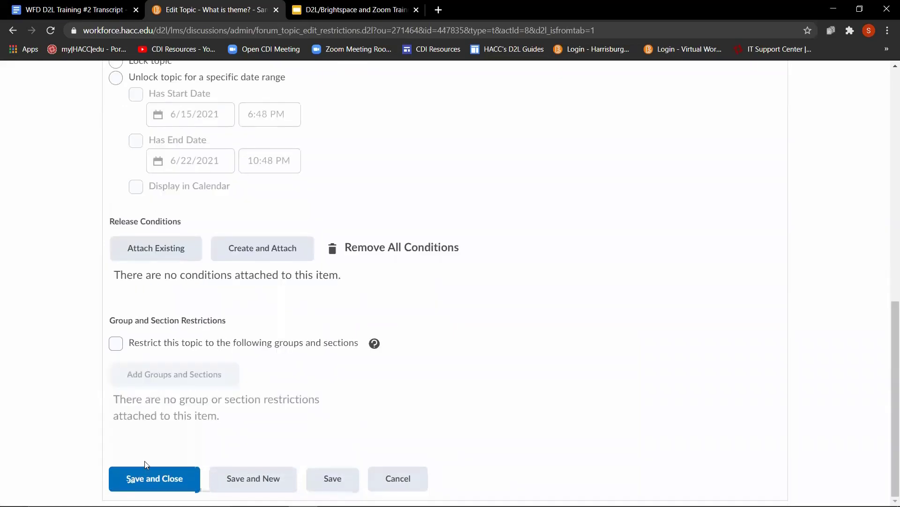
pyautogui.click(147, 476)
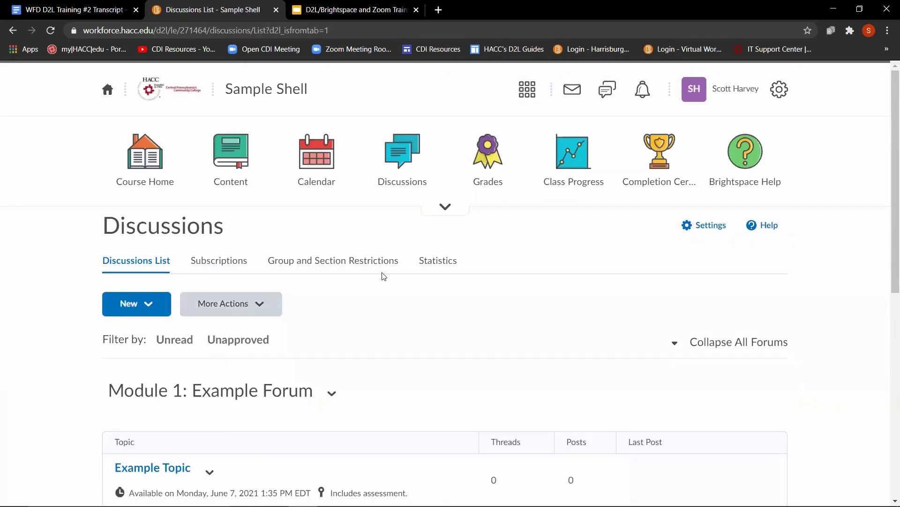
# Go to the course's Assignments tool through Course Admin and start a new assignment named "Theme Assignment"
pyautogui.click(451, 210)
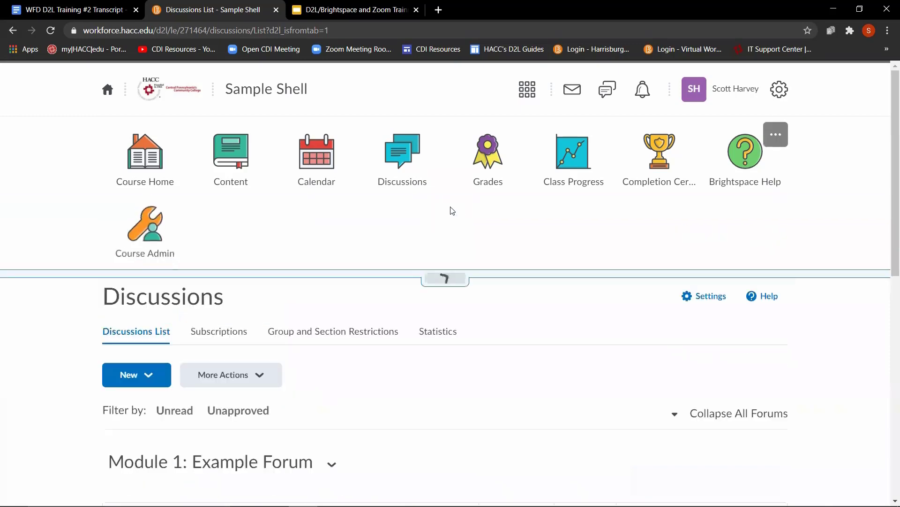
pyautogui.click(145, 232)
pyautogui.click(149, 336)
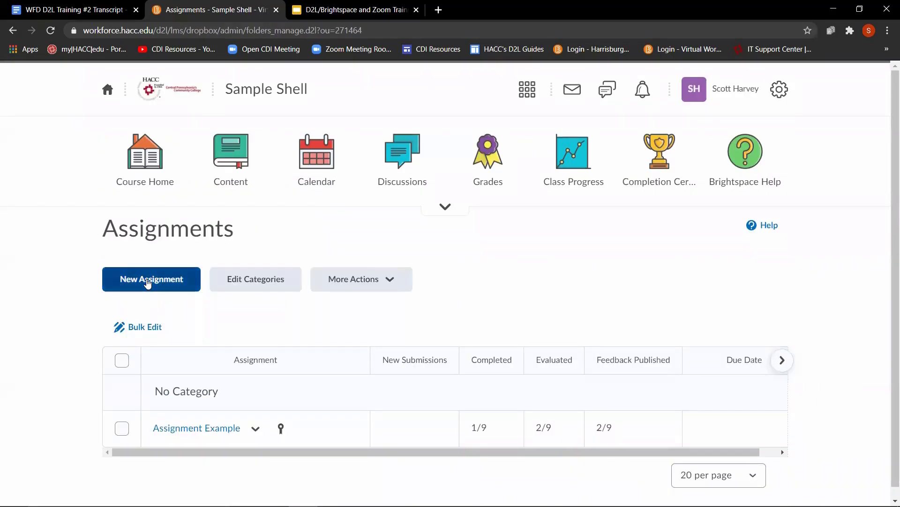
pyautogui.click(148, 280)
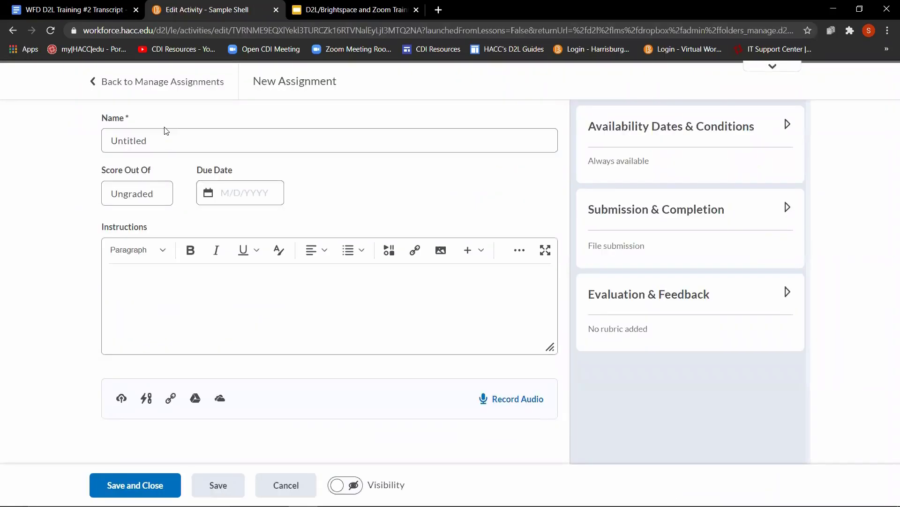
pyautogui.hotkey('ctrl', 'a')
pyautogui.write('Theme Assignment')
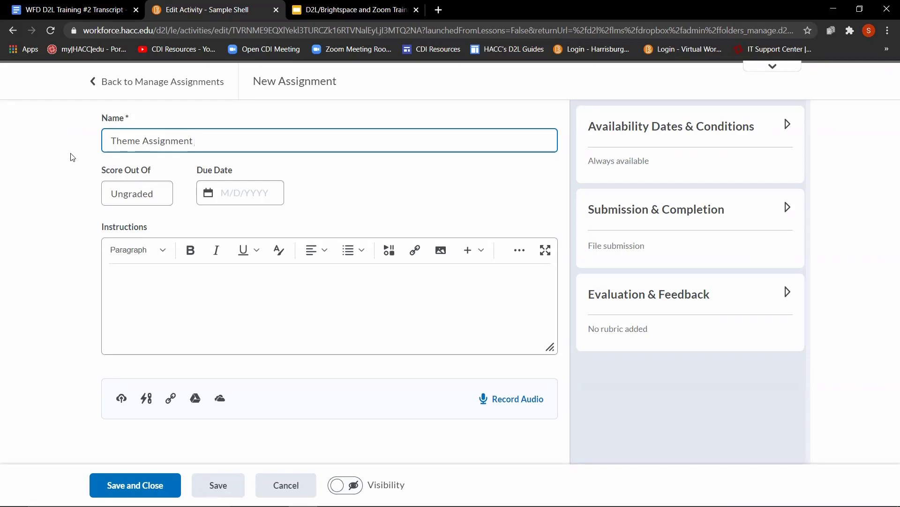
# Score the assignment out of 15 points and link it to a new grade item with no category
pyautogui.click(129, 199)
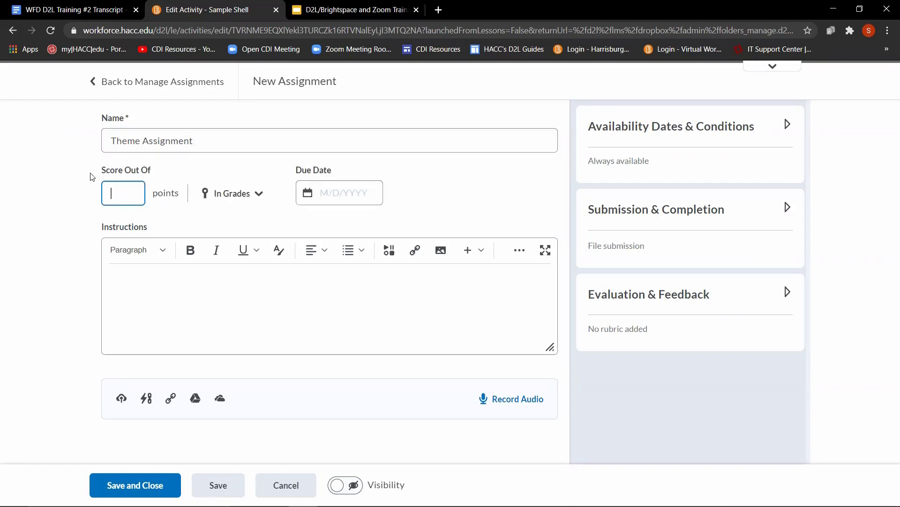
pyautogui.write('15')
pyautogui.click(262, 204)
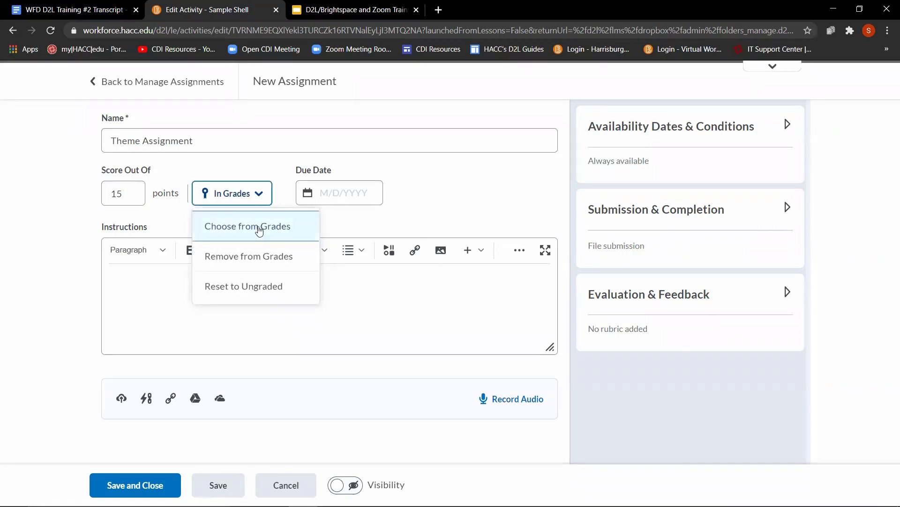
pyautogui.click(257, 227)
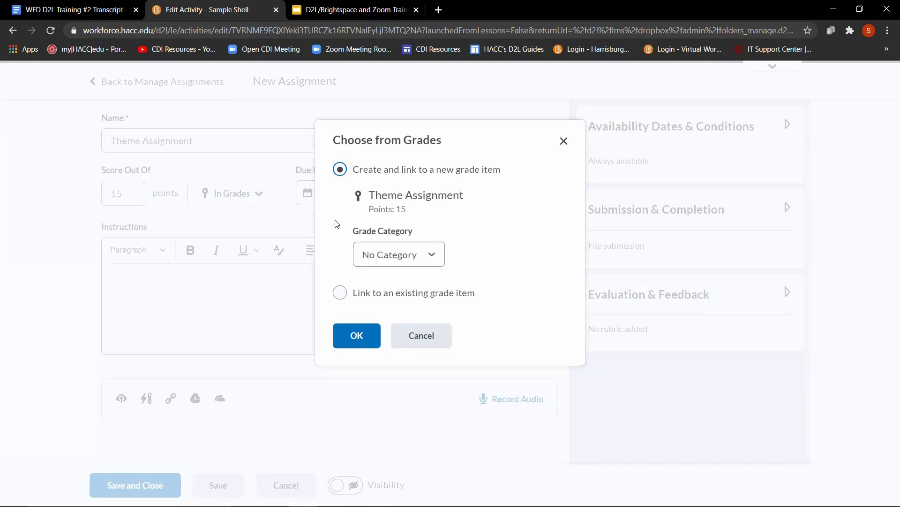
pyautogui.click(340, 292)
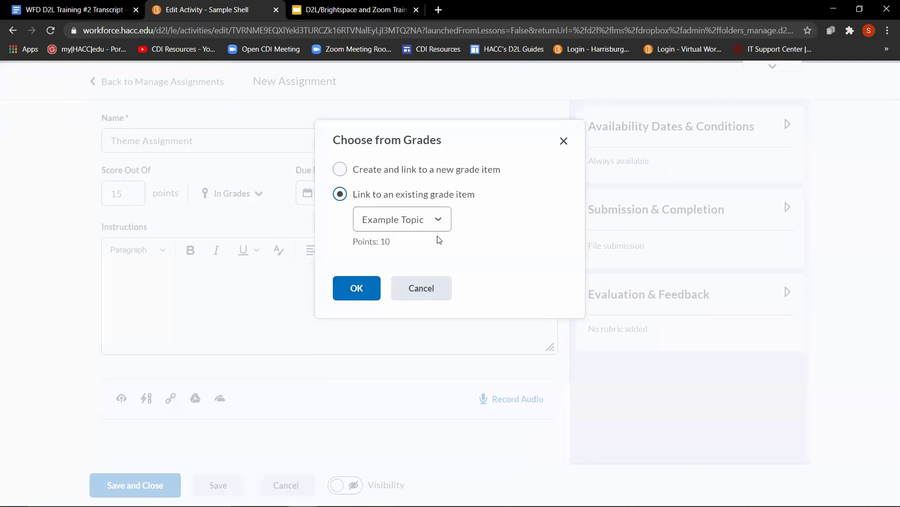
pyautogui.click(439, 219)
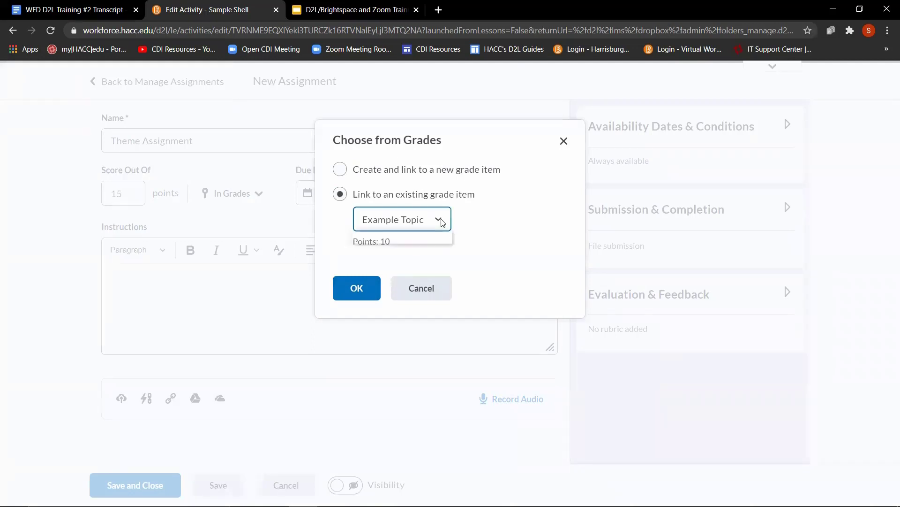
pyautogui.click(431, 202)
pyautogui.click(347, 167)
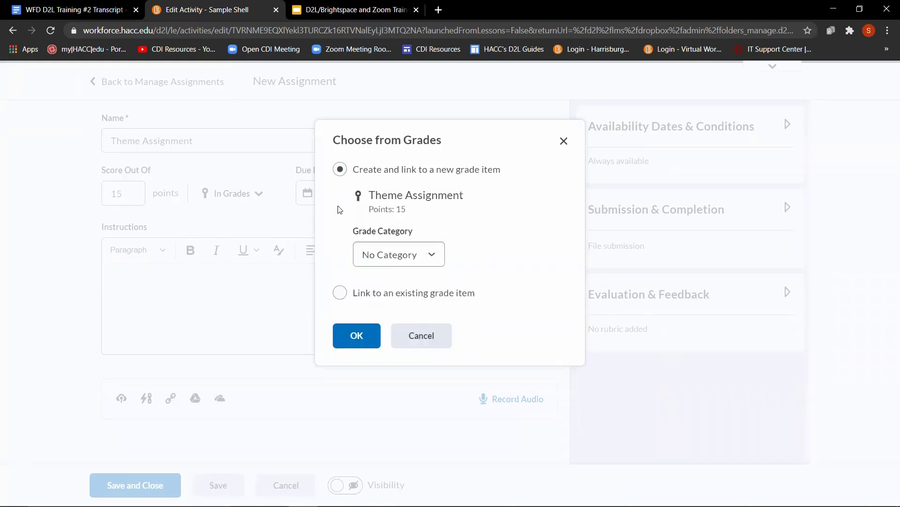
pyautogui.click(366, 342)
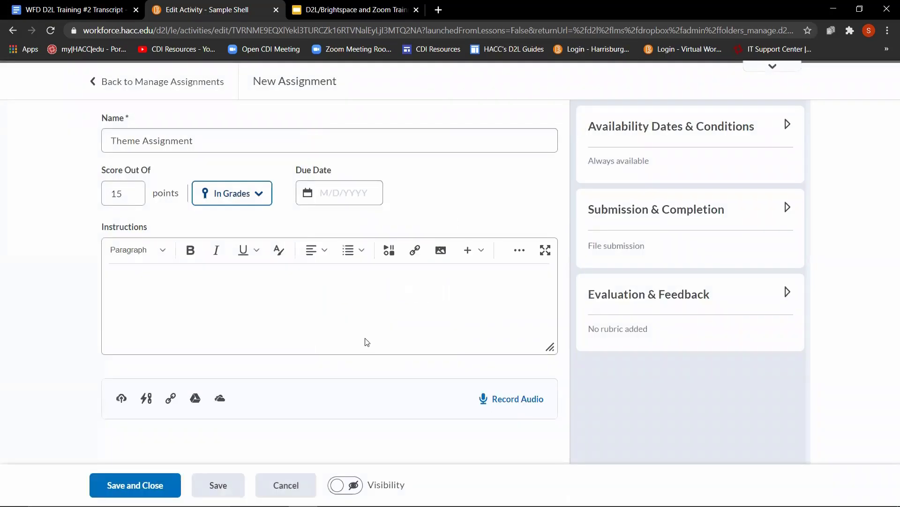
# Set the due date to 6/22/2021 at 11:00 PM and write instructions requesting two to three pages on the novel's most prominent theme with text examples
pyautogui.click(325, 193)
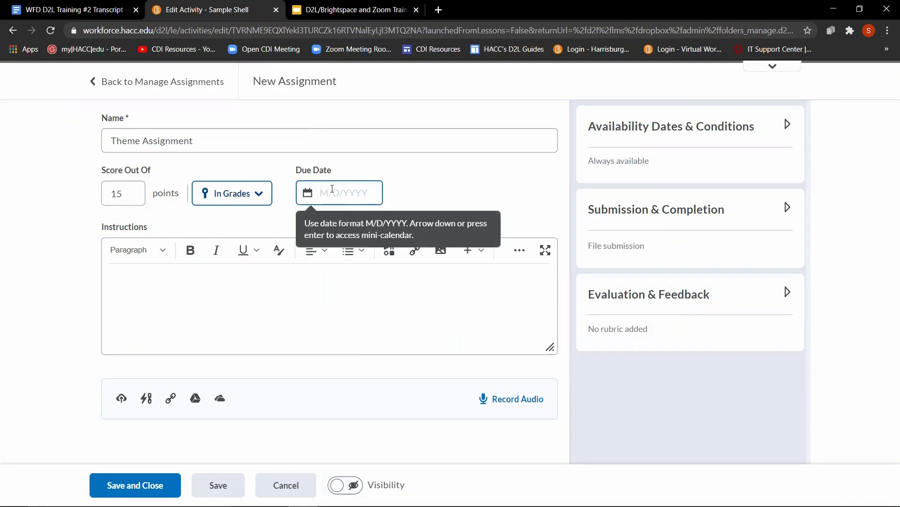
pyautogui.click(326, 193)
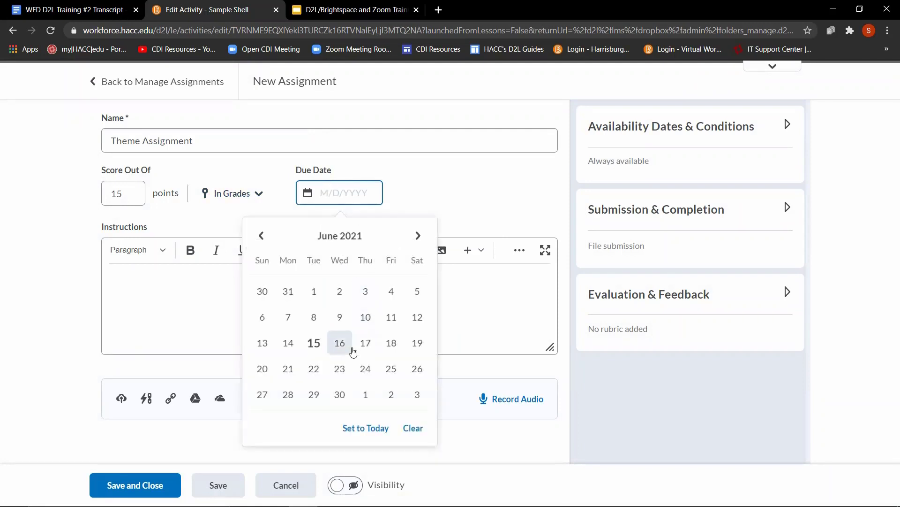
pyautogui.click(316, 369)
pyautogui.click(417, 193)
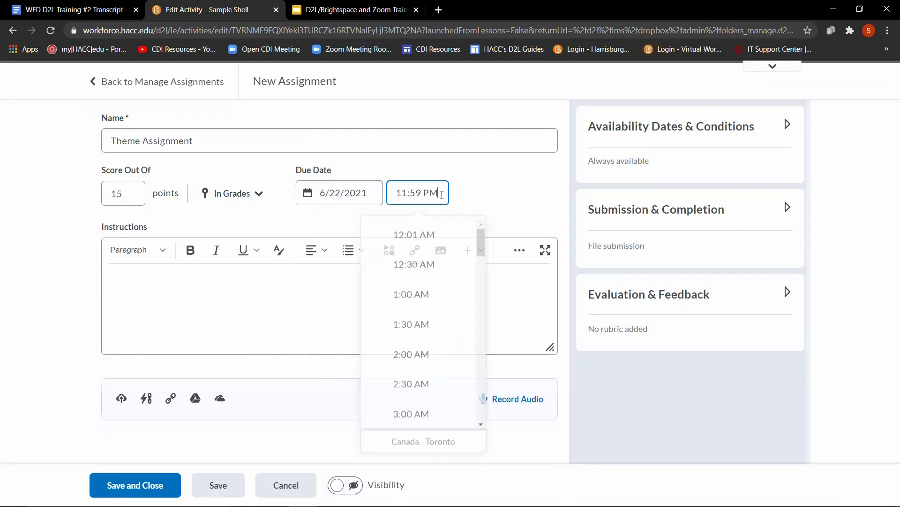
pyautogui.scroll(-10, 444, 261)
pyautogui.click(428, 354)
pyautogui.click(141, 286)
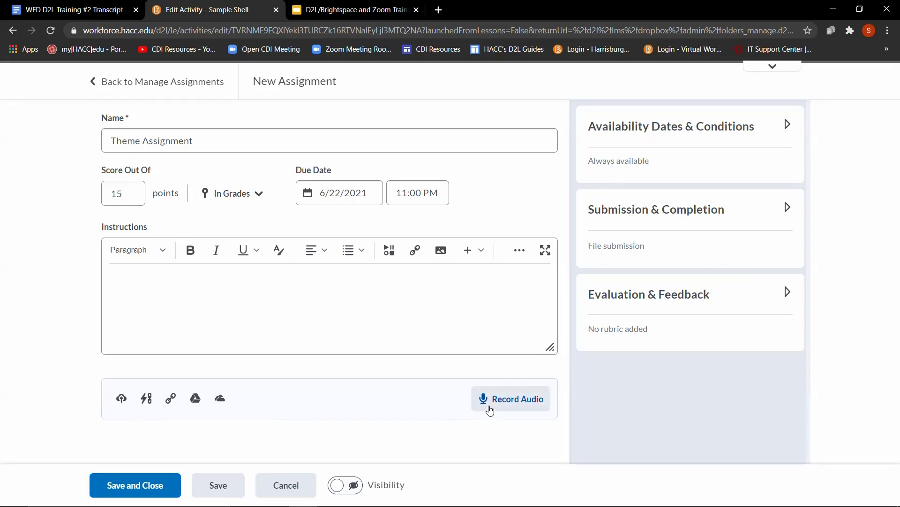
pyautogui.write('In two to three pages, describe the most prominent theme being developed in the novel you are reading. Explain how this theme is currently being developed along with concrete, text examples.')
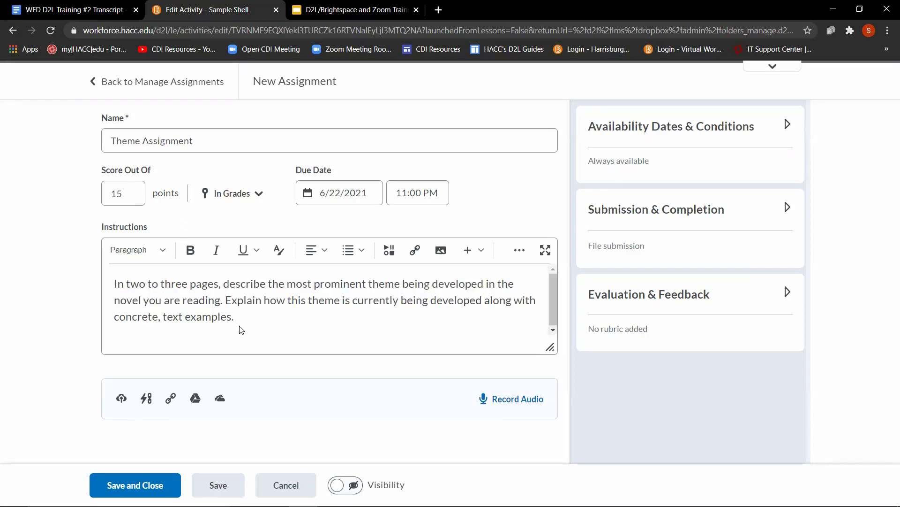
# Set the assignment's availability to start 6/15/2021 at 12:01 AM and end 6/22/2021 at 11:59 PM
pyautogui.click(791, 133)
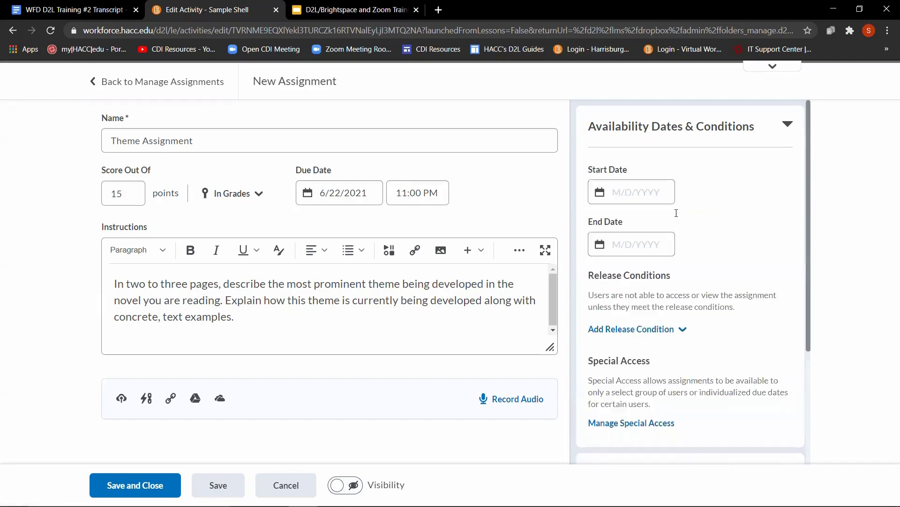
pyautogui.click(628, 192)
pyautogui.click(656, 342)
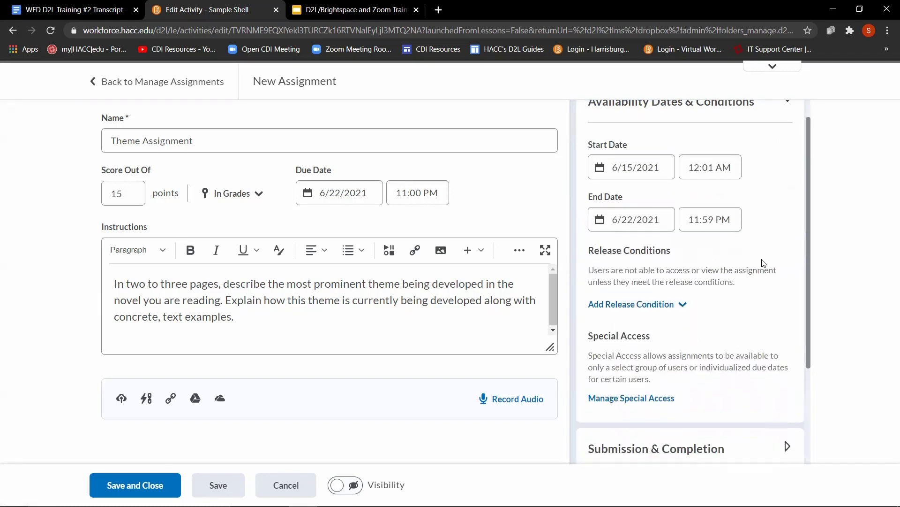
# Try a Completed checklist release condition, cancel it, and review the special access properties without adding any users
pyautogui.click(649, 305)
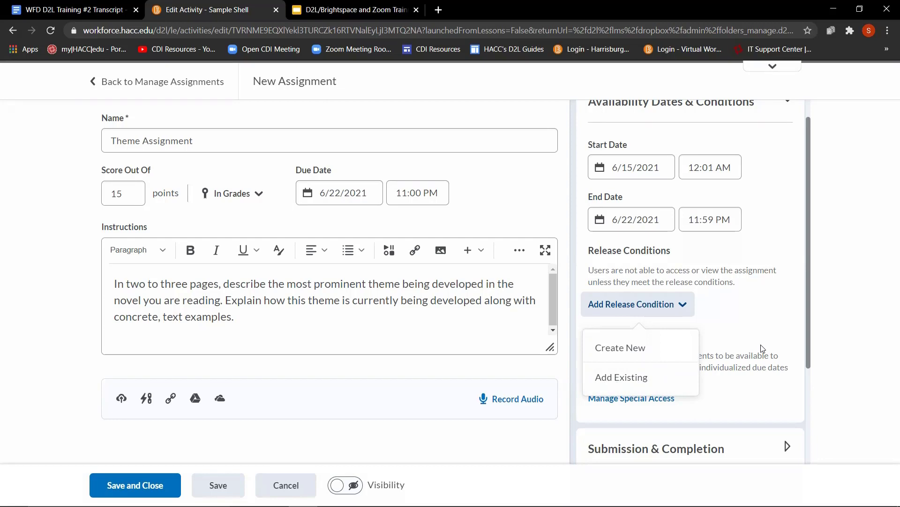
pyautogui.click(624, 350)
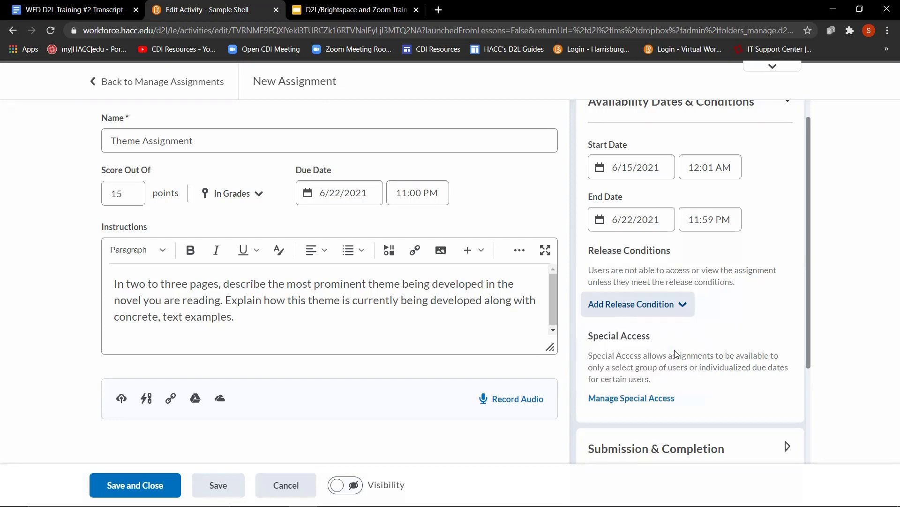
pyautogui.click(483, 203)
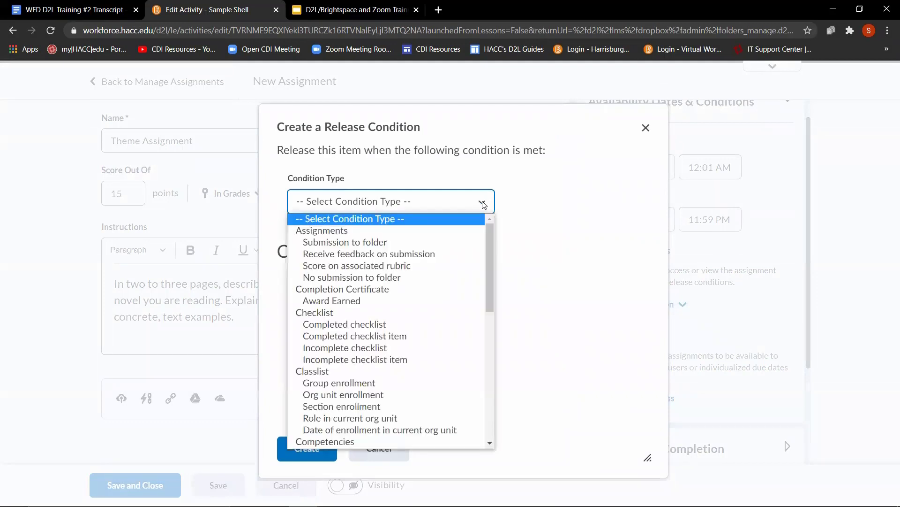
pyautogui.click(356, 324)
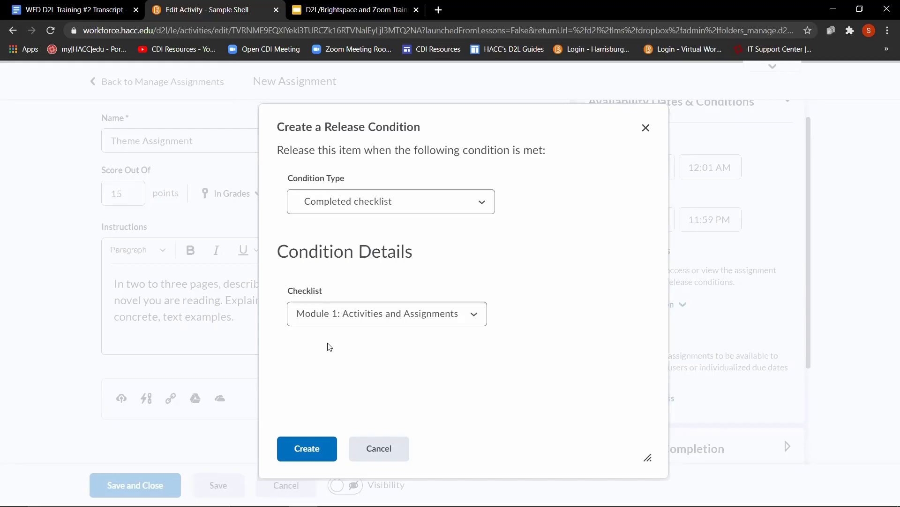
pyautogui.click(388, 447)
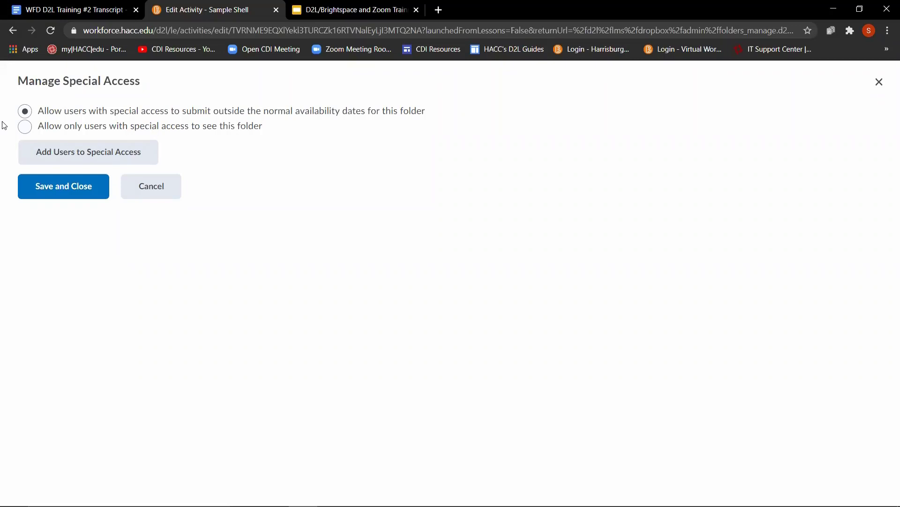
pyautogui.click(70, 154)
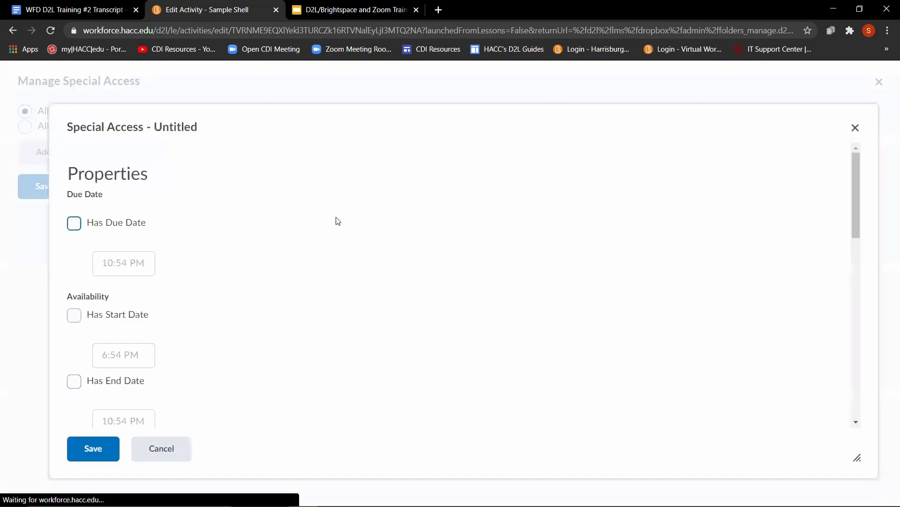
pyautogui.scroll(-8, 322, 253)
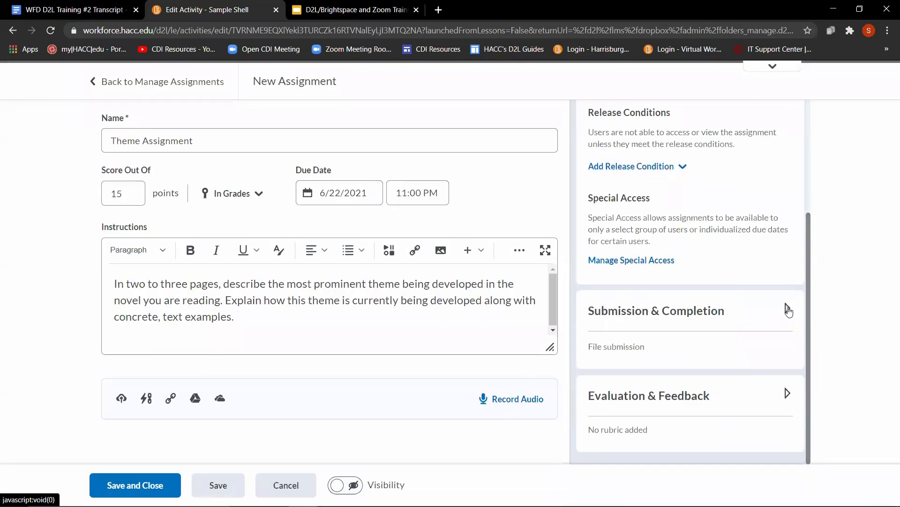
# Review the submission and completion options, keeping File submission as the type, with unlimited files and all submissions kept
pyautogui.click(788, 311)
pyautogui.scroll(-4, 749, 309)
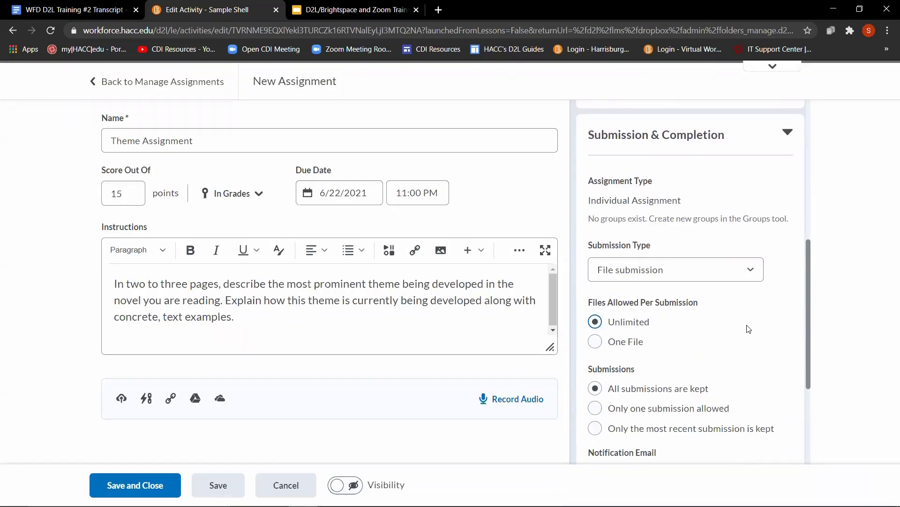
pyautogui.click(753, 274)
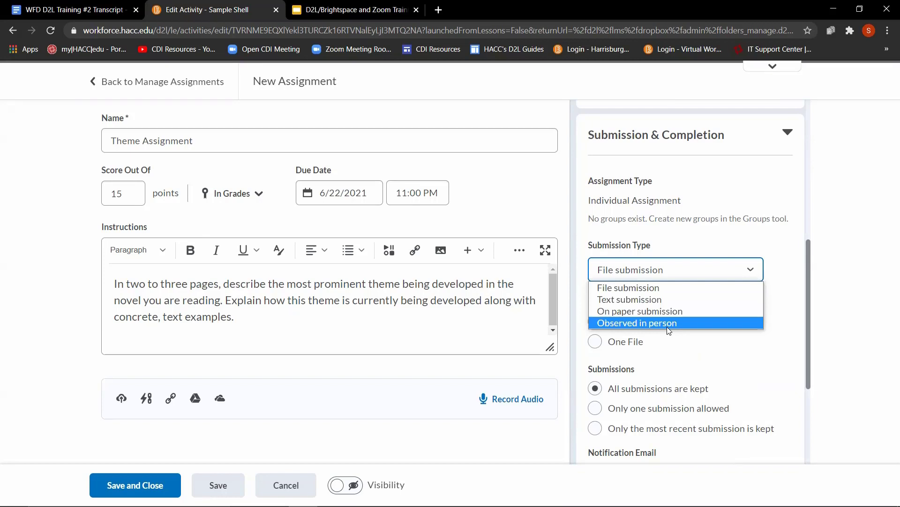
pyautogui.click(667, 286)
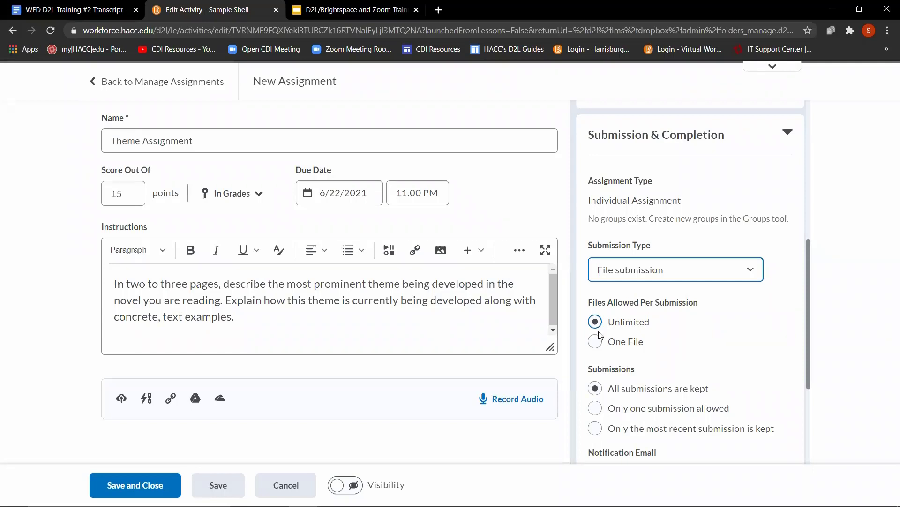
pyautogui.scroll(-1, 689, 306)
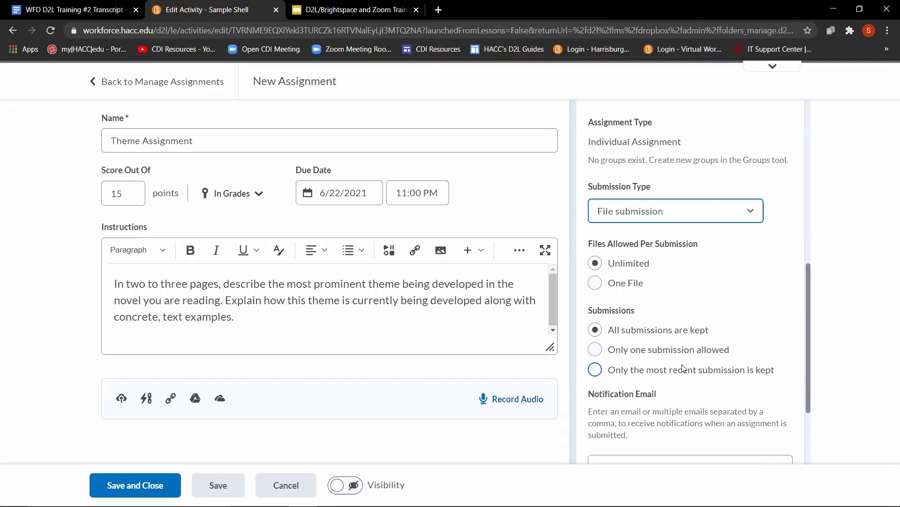
pyautogui.scroll(-3, 683, 368)
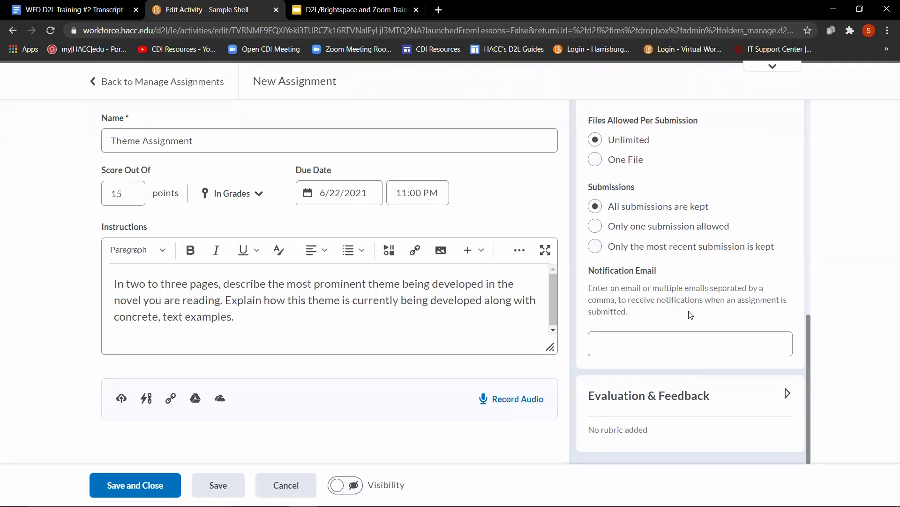
# Attach the Sample Rubric to the Theme Assignment with annotation tools available, and save and close the assignment
pyautogui.click(787, 393)
pyautogui.moveTo(809, 319); pyautogui.dragTo(810, 376)
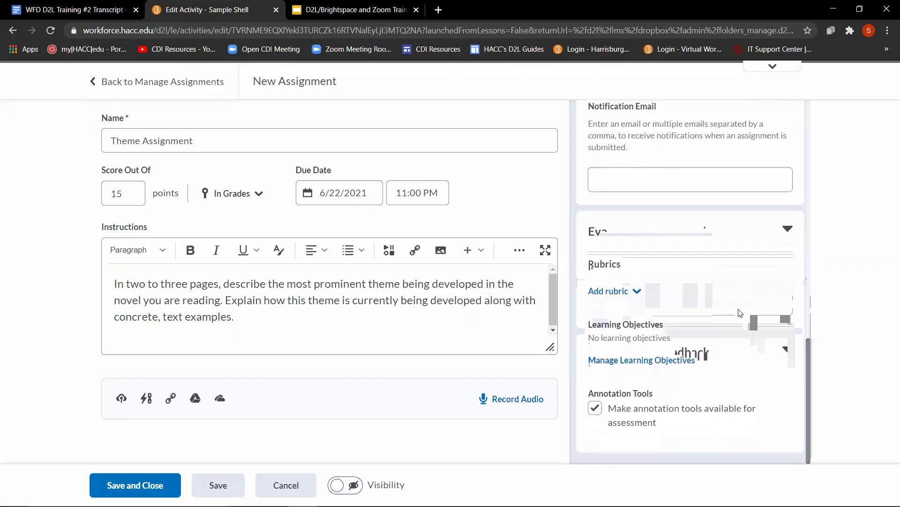
pyautogui.click(637, 291)
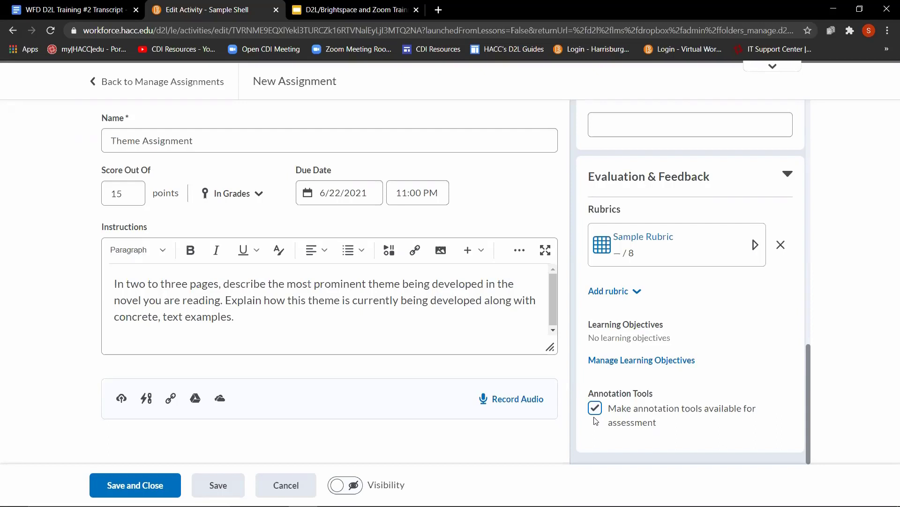
pyautogui.click(139, 484)
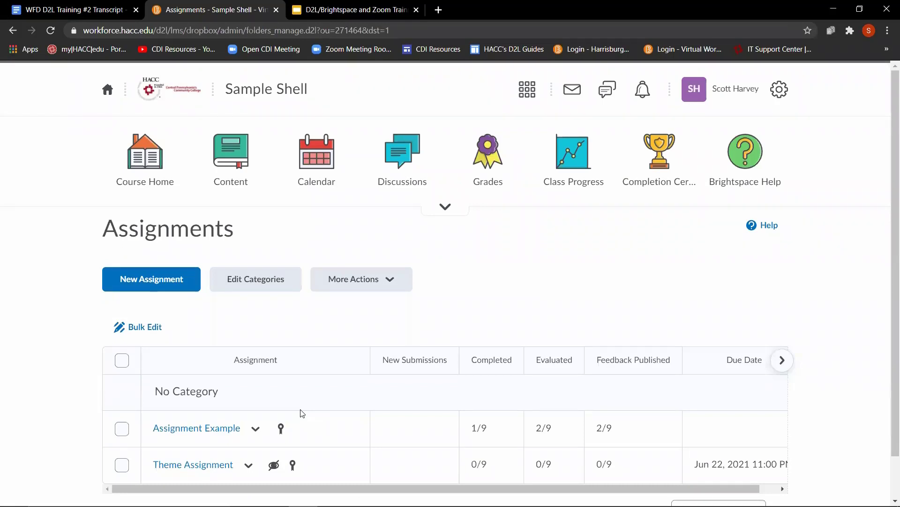
# Open the submitted presentation transcript .docx from the Assignment Example submissions for evaluation
pyautogui.click(256, 429)
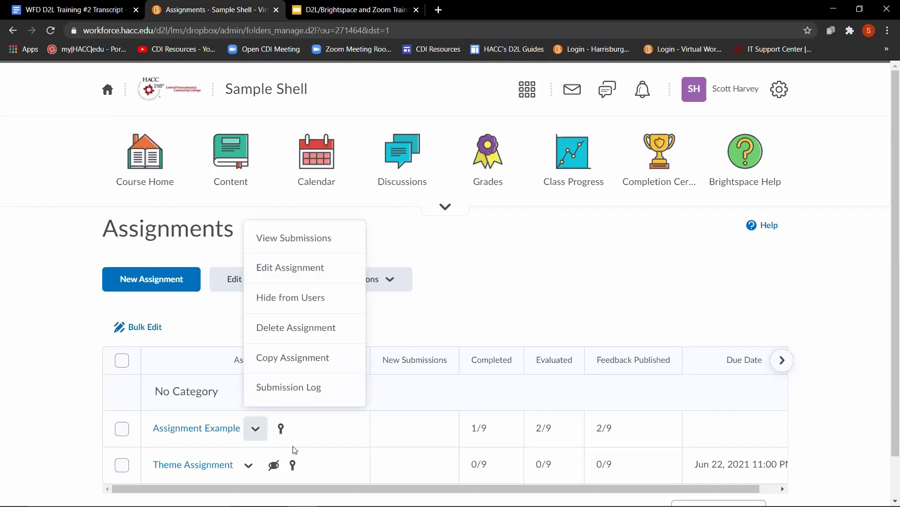
pyautogui.click(305, 245)
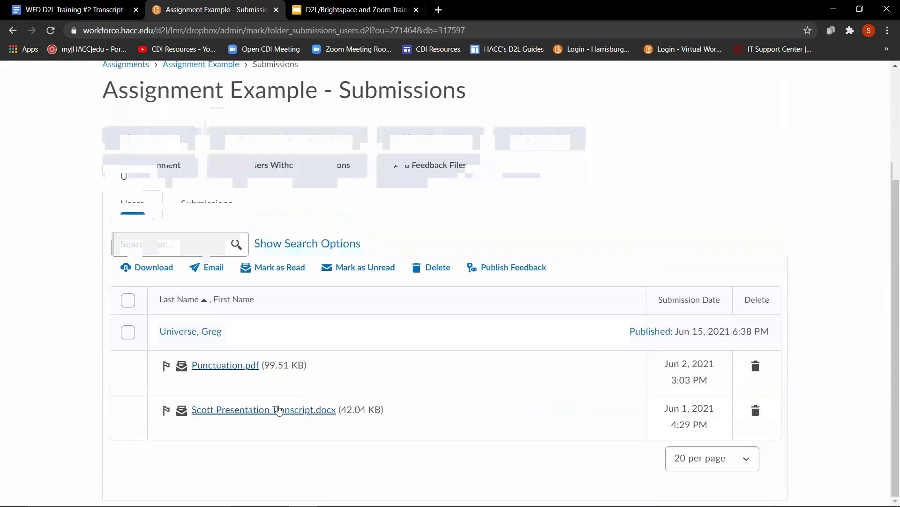
pyautogui.click(280, 410)
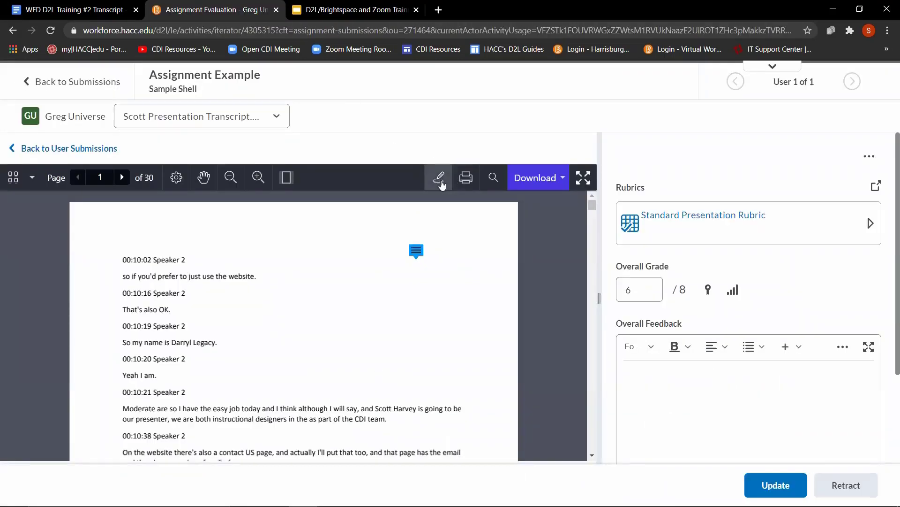
# Mark the blank area beside the first transcript lines with a freeform highlight stroke and two highlight dots
pyautogui.click(440, 181)
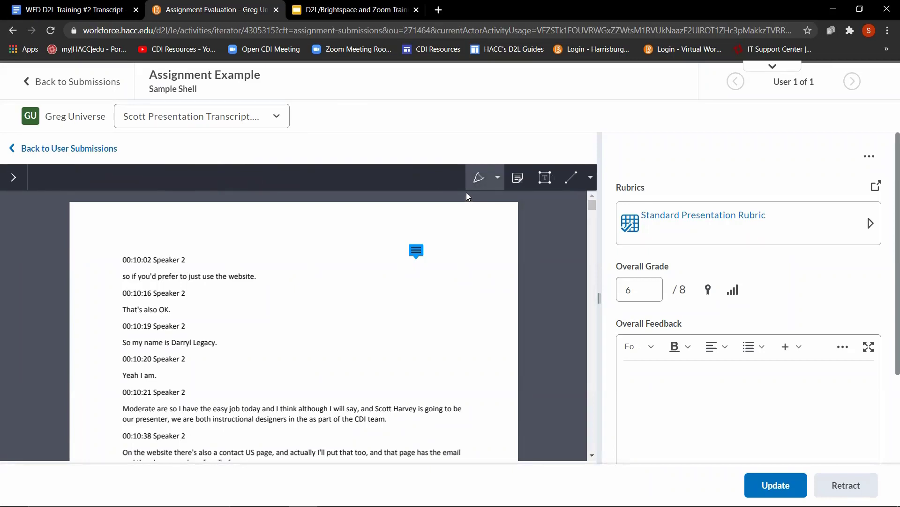
pyautogui.click(499, 178)
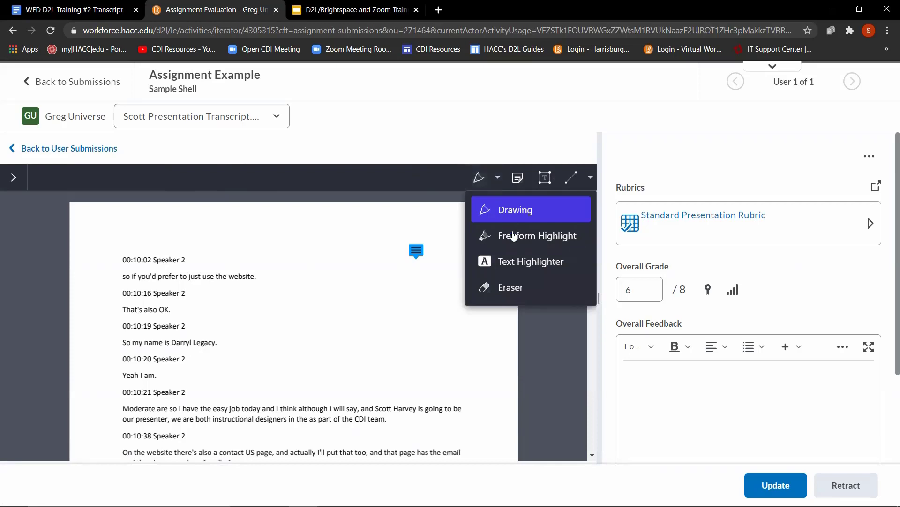
pyautogui.click(515, 240)
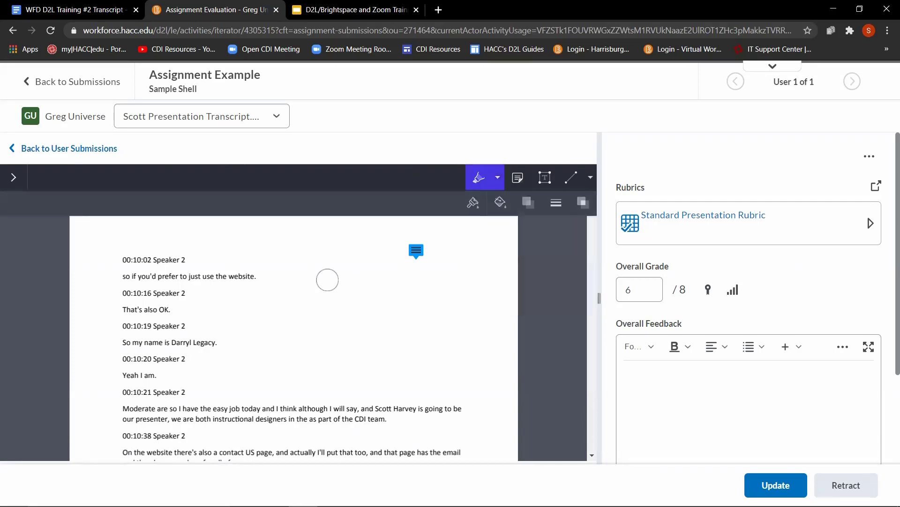
pyautogui.moveTo(328, 277)
pyautogui.mouseDown()
pyautogui.moveTo(369, 325)
pyautogui.moveTo(393, 330)
pyautogui.mouseUp()
pyautogui.click(355, 254)
pyautogui.click(378, 280)
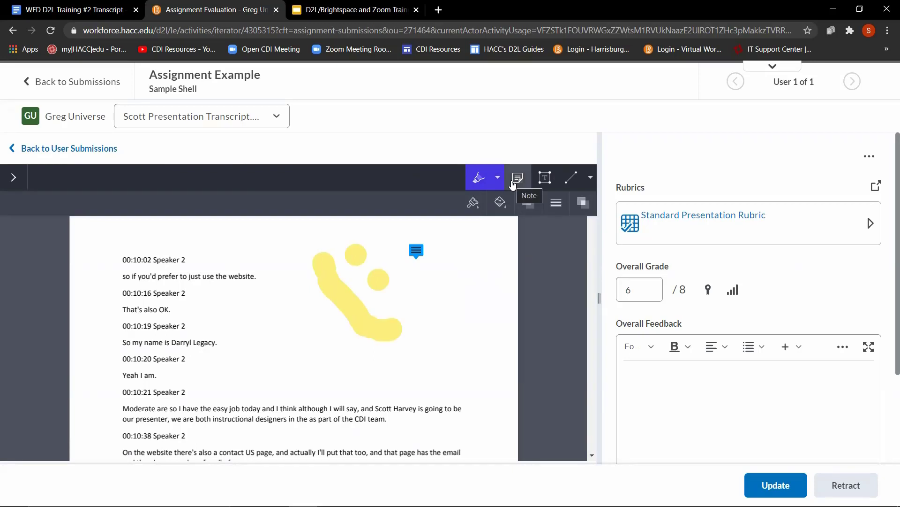
# Add two pink notes to the transcript, one below the highlight and one beside "That's also OK.", and check the existing notes
pyautogui.click(513, 184)
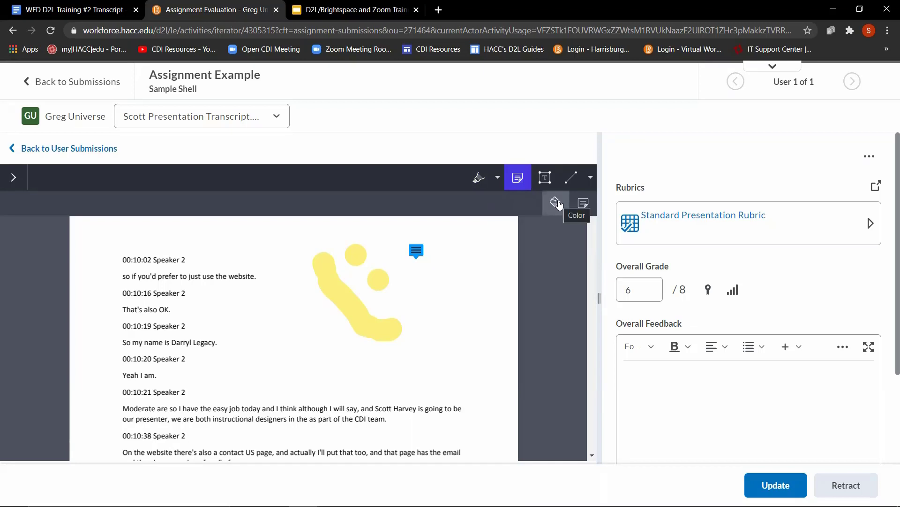
pyautogui.click(558, 205)
pyautogui.click(547, 203)
pyautogui.click(419, 359)
pyautogui.click(518, 179)
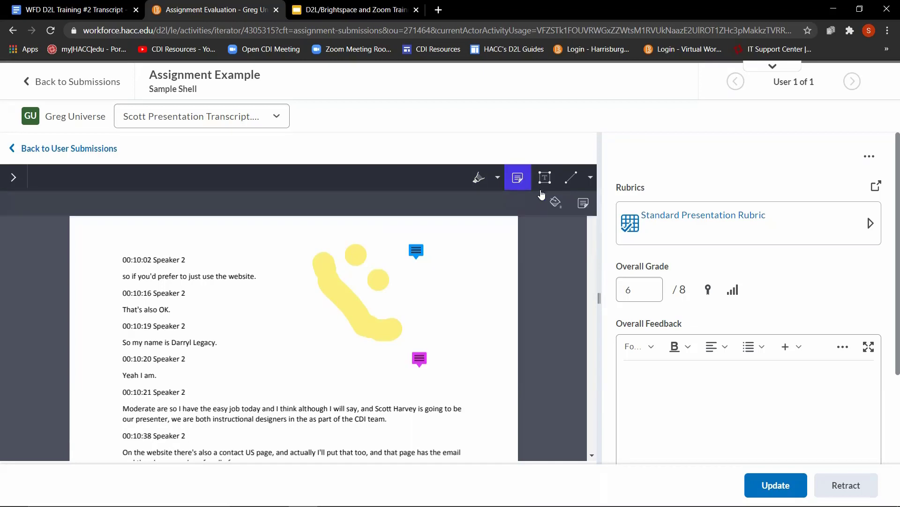
pyautogui.click(556, 203)
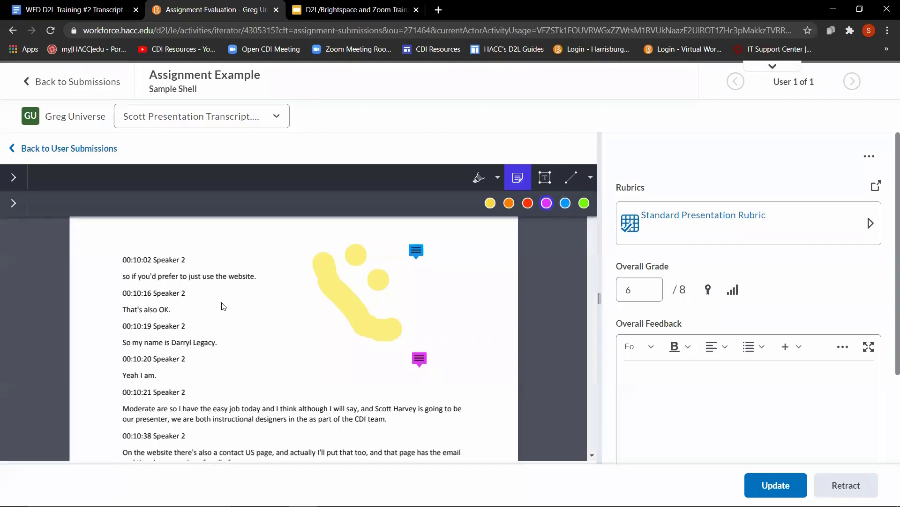
pyautogui.click(231, 317)
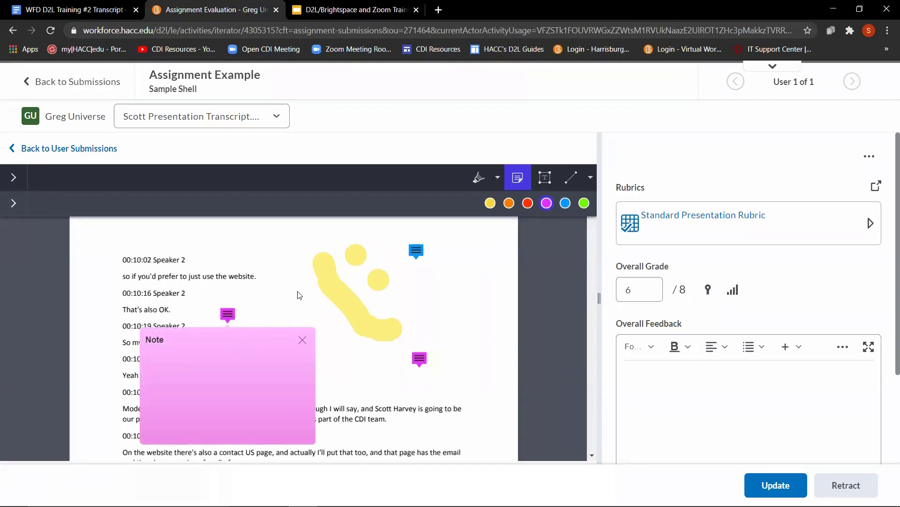
pyautogui.press('Escape')
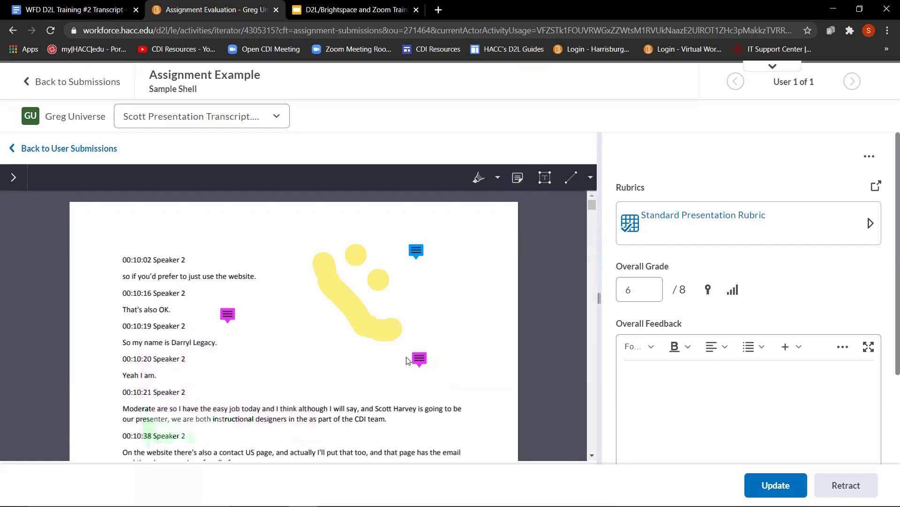
pyautogui.click(418, 360)
pyautogui.click(415, 252)
# Draw a small rectangle annotation in the blank area beside the "00:10:20 Speaker 2" line
pyautogui.click(543, 181)
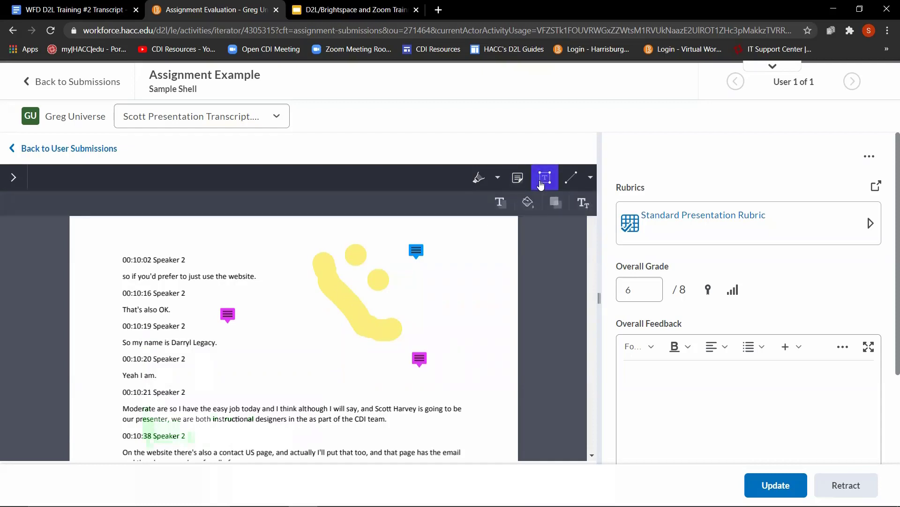
pyautogui.click(591, 177)
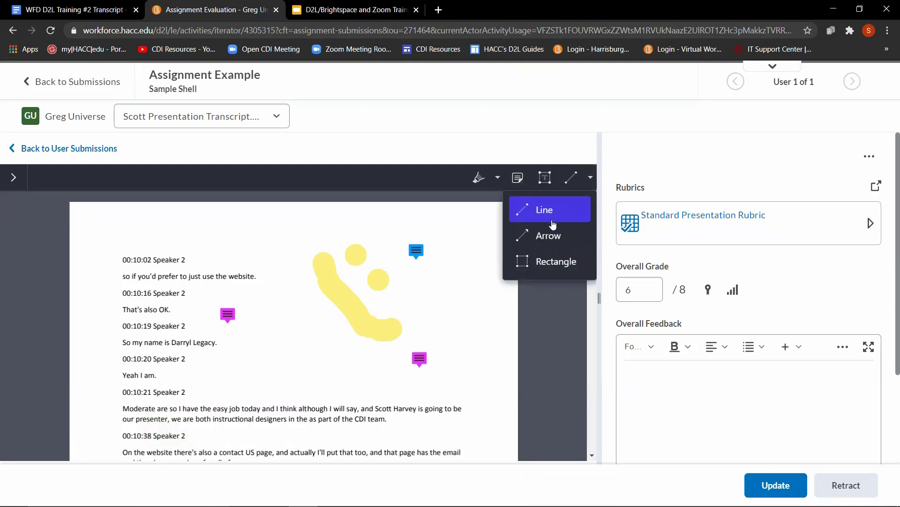
pyautogui.click(544, 261)
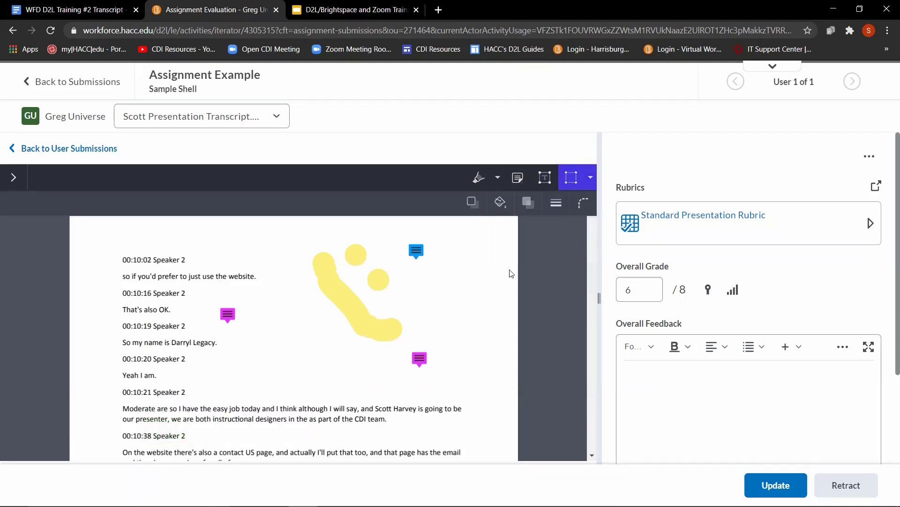
pyautogui.moveTo(248, 334); pyautogui.dragTo(296, 376)
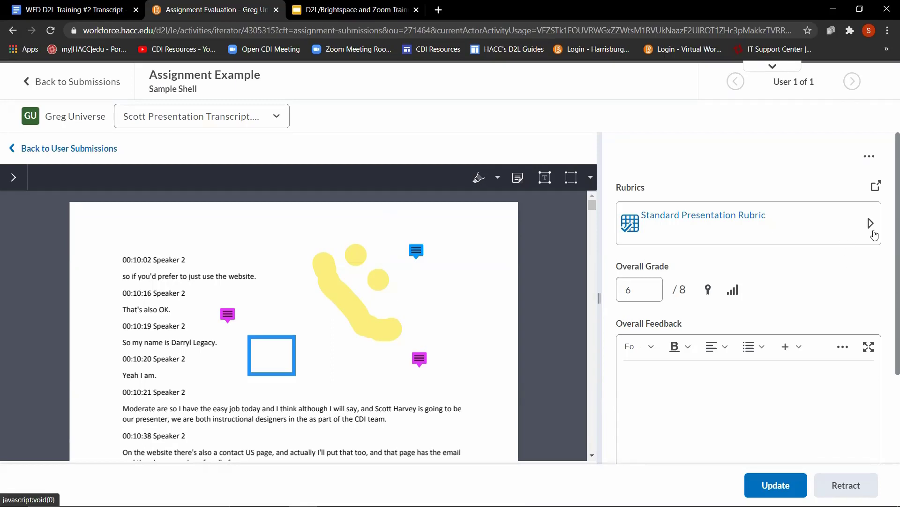
# Examine the Standard Presentation Rubric rating, the overall grade and the overall feedback field for this submission
pyautogui.click(871, 226)
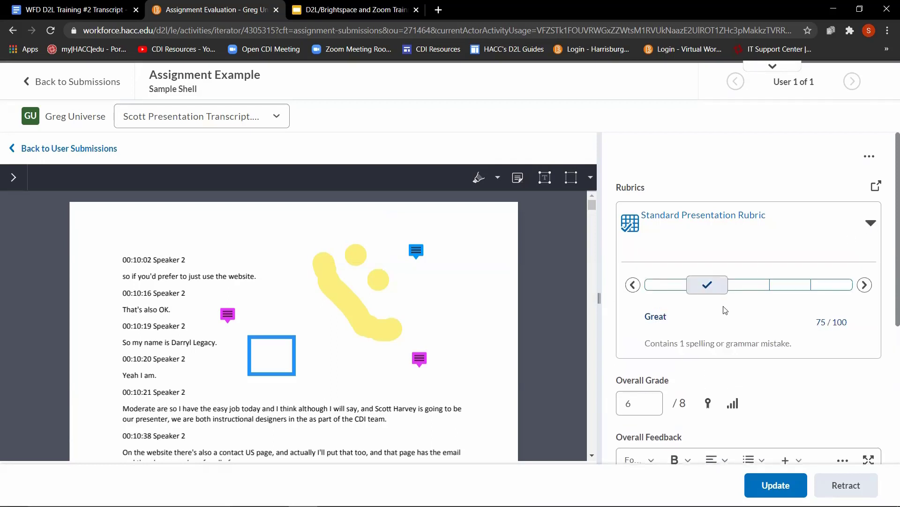
pyautogui.scroll(-3, 720, 318)
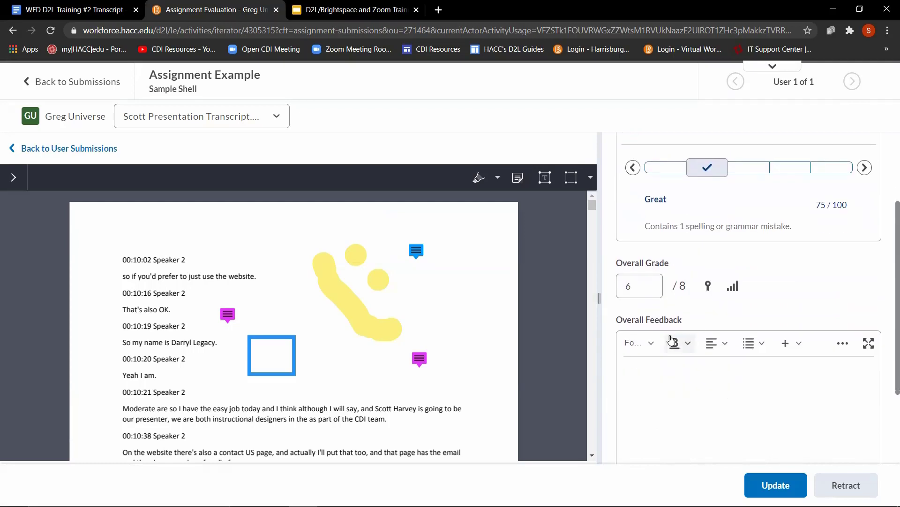
pyautogui.click(642, 287)
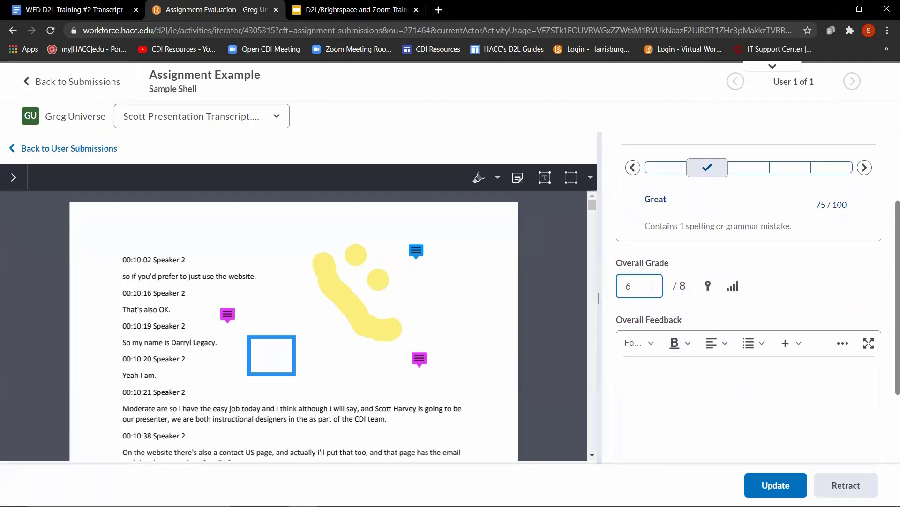
pyautogui.scroll(-1, 642, 320)
pyautogui.click(642, 320)
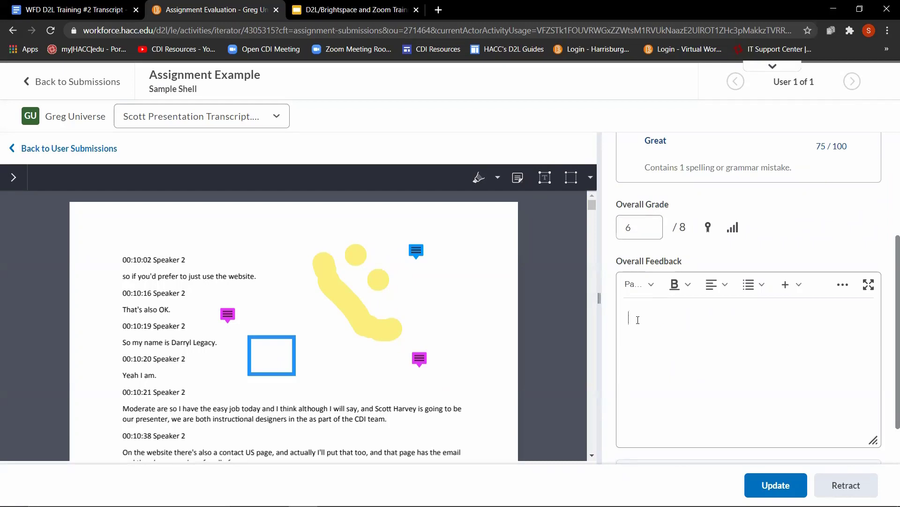
pyautogui.scroll(-1, 636, 376)
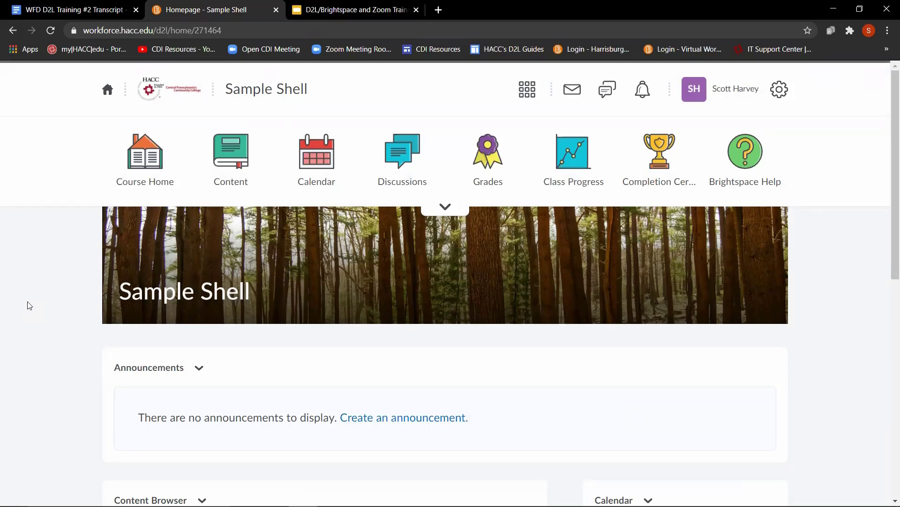
# Start a new checklist from the course administration tools and name it "Module 2: Assessments"
pyautogui.click(445, 206)
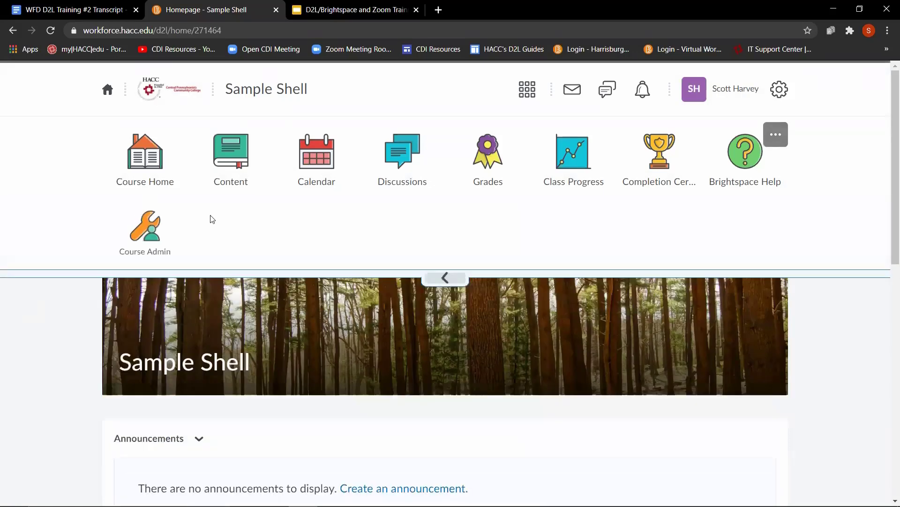
pyautogui.click(152, 236)
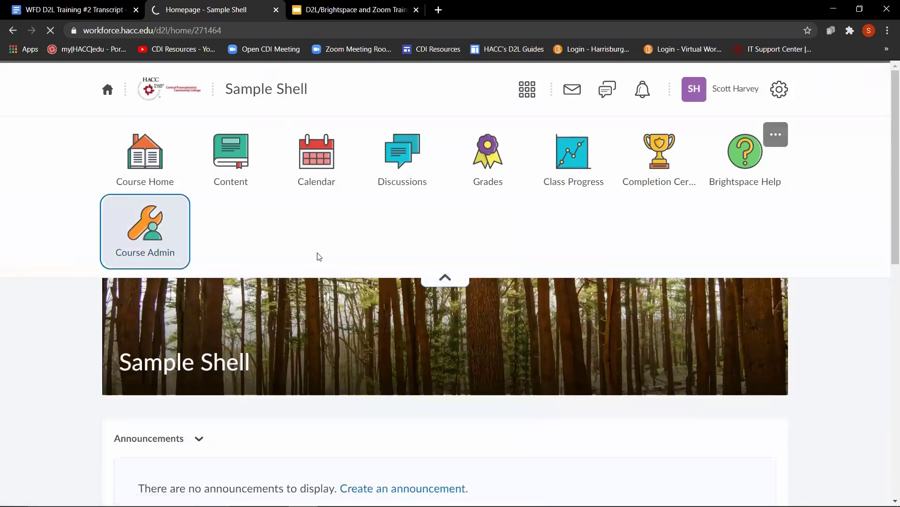
pyautogui.scroll(-5, 323, 259)
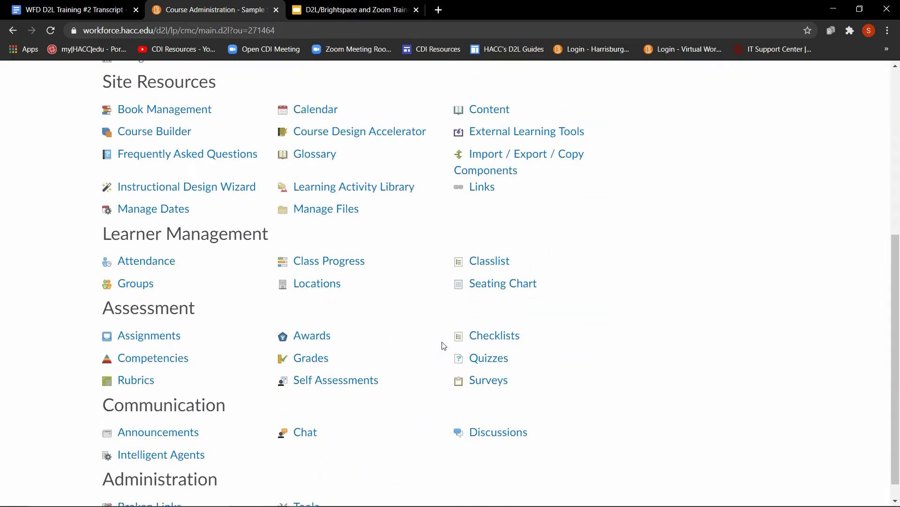
pyautogui.click(491, 336)
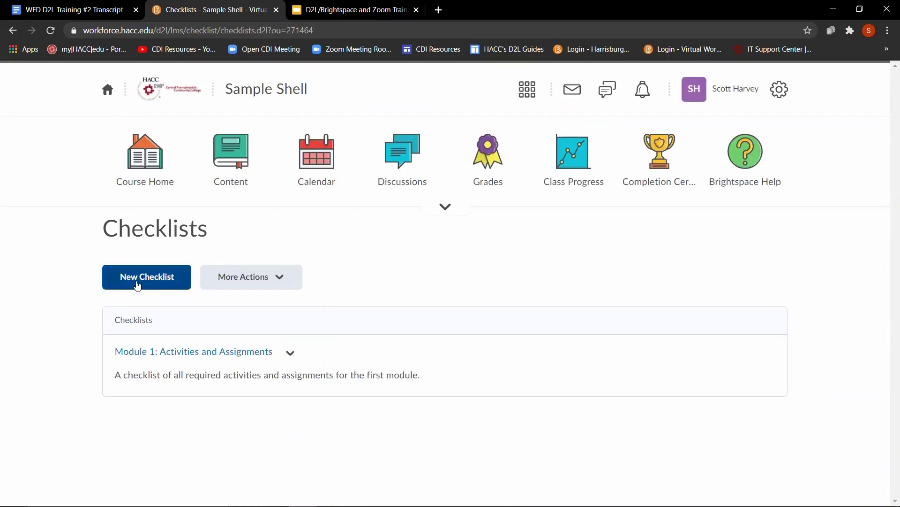
pyautogui.click(137, 284)
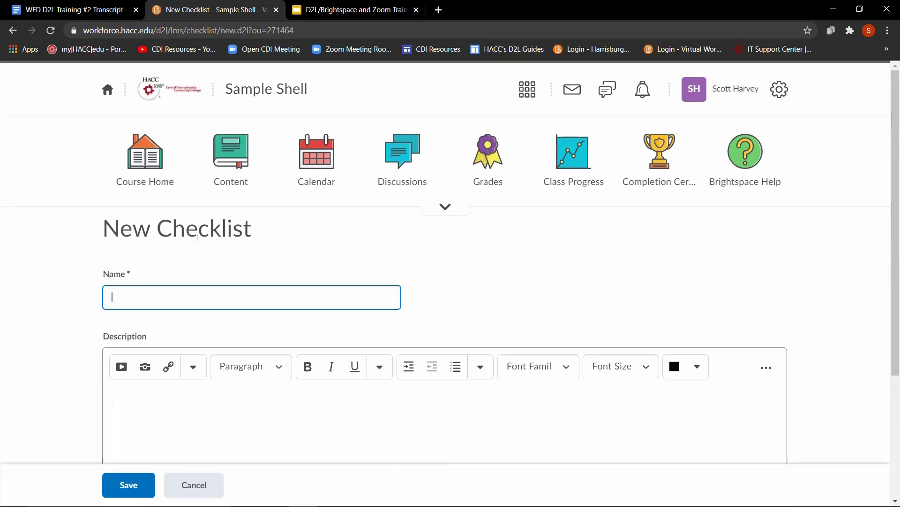
pyautogui.write('Module 2: Assessments')
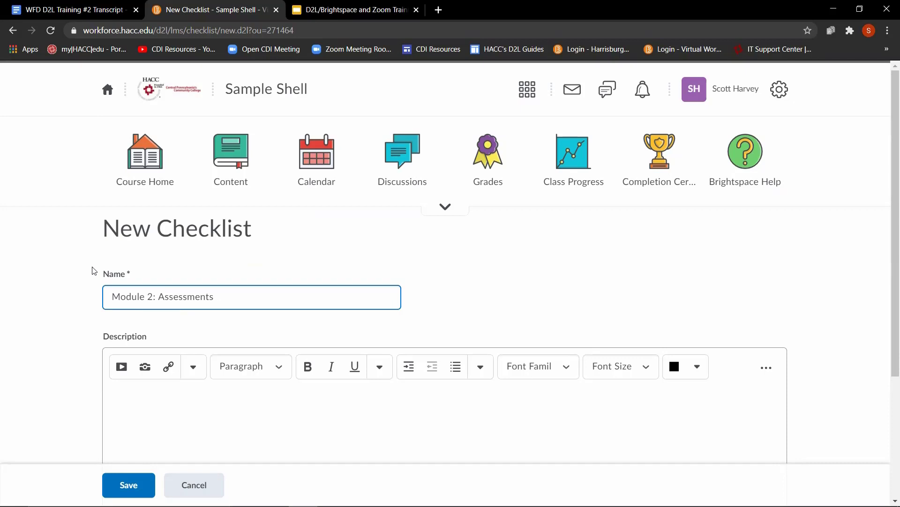
# Save the new checklist with its description left blank and without opening it in a new window
pyautogui.scroll(-4, 160, 326)
pyautogui.click(178, 256)
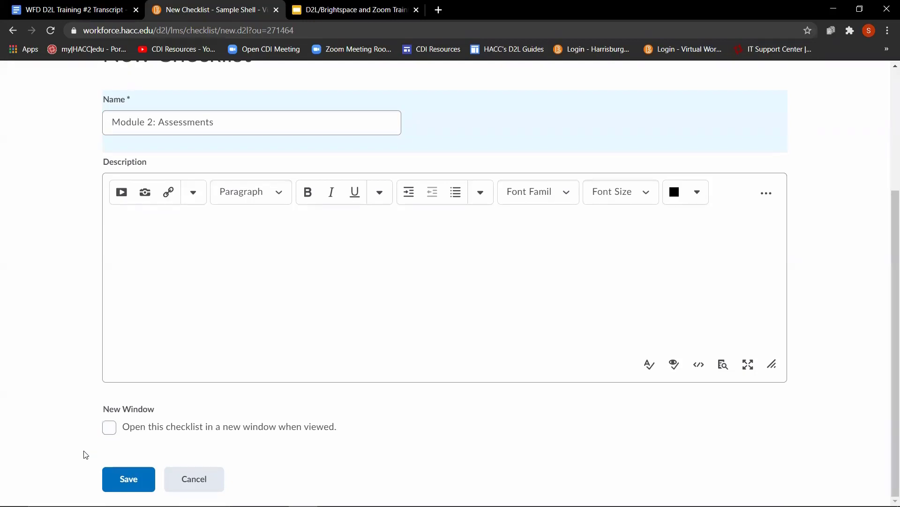
pyautogui.click(123, 479)
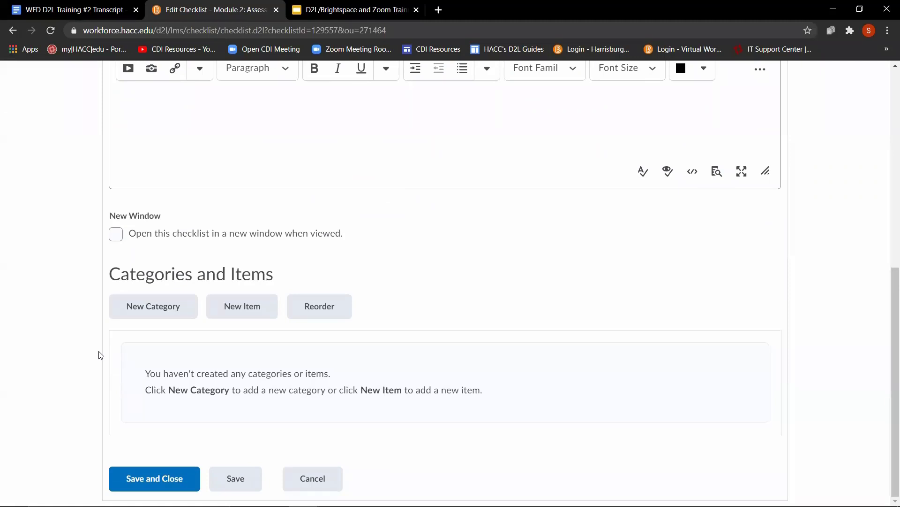
# Create and save a checklist category named "Assessments" with no description
pyautogui.click(143, 318)
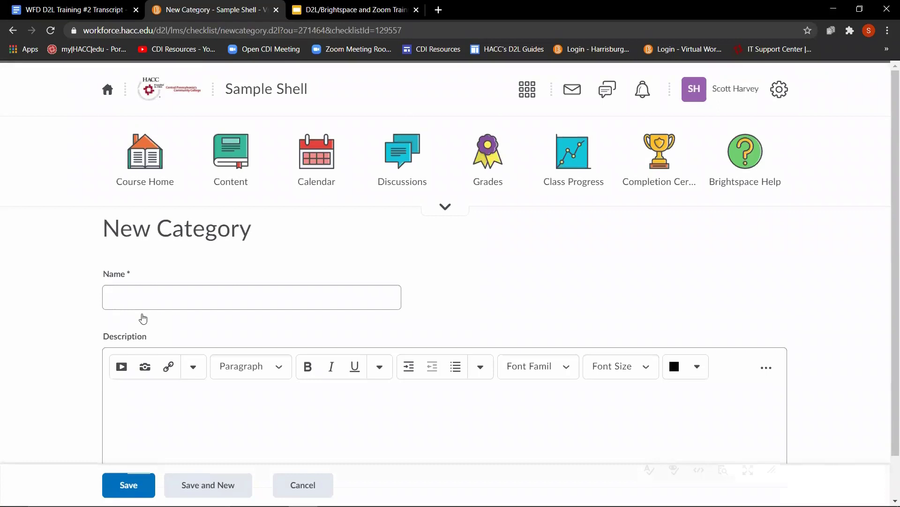
pyautogui.write('Assessments')
pyautogui.scroll(-1, 164, 357)
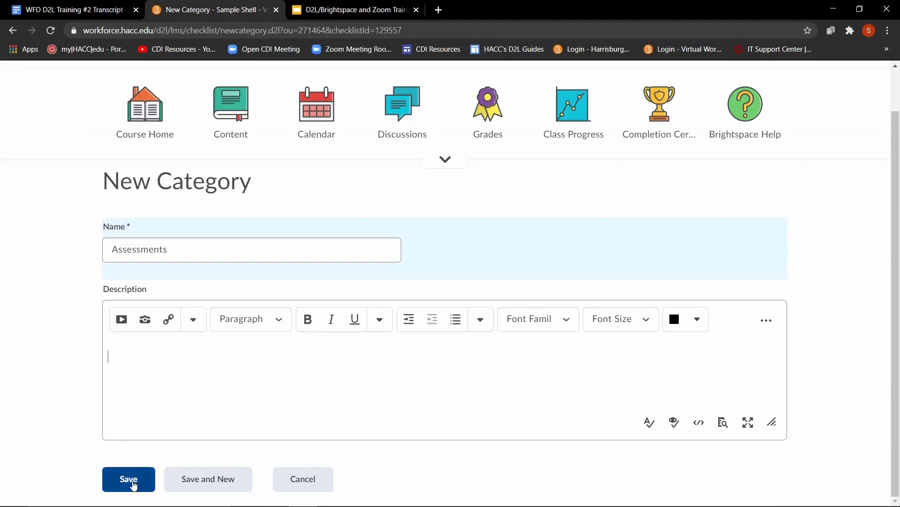
pyautogui.click(134, 486)
# Start a new item in the Assessments category, named "Theme Assignment", with the description "Theme analysis paper found in Module 2."
pyautogui.scroll(-3, 308, 322)
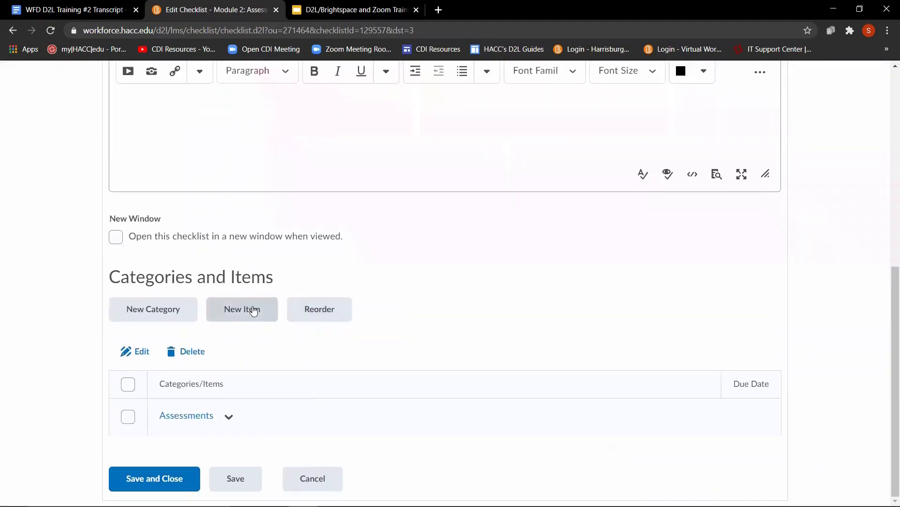
pyautogui.click(254, 310)
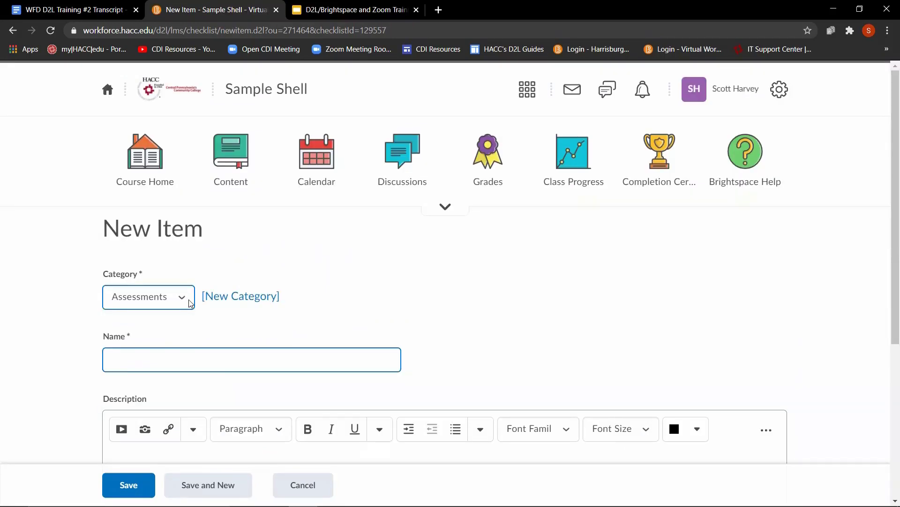
pyautogui.click(190, 303)
pyautogui.click(187, 316)
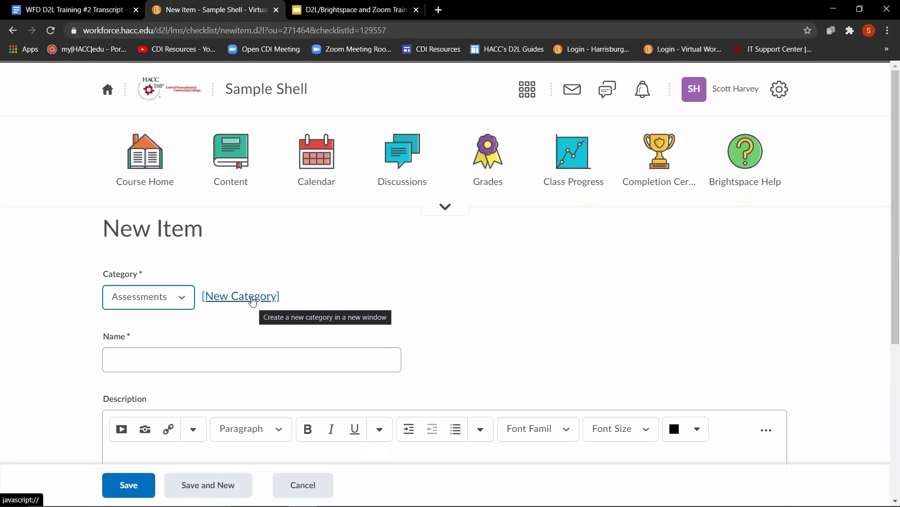
pyautogui.click(240, 358)
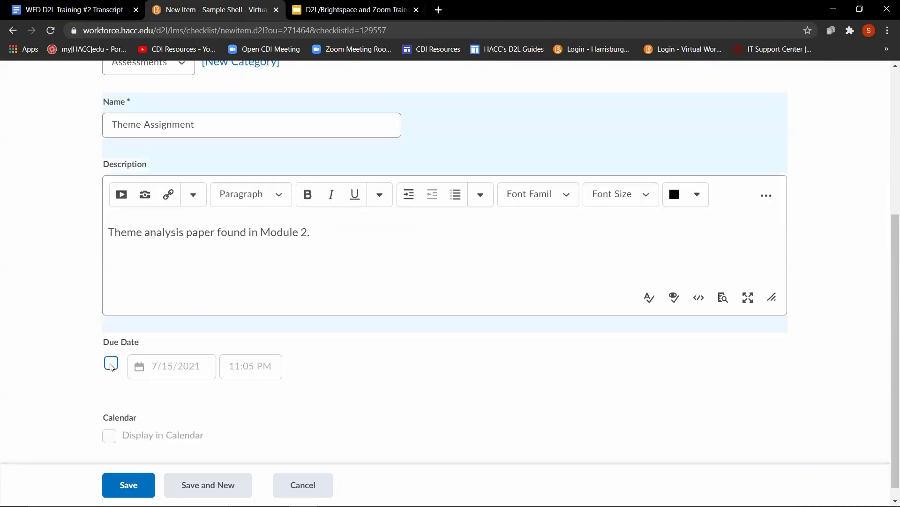
# Enable the item's due date of 7/15/2021 11:05 PM and its calendar display, and save both the item and the checklist, closing the checklist
pyautogui.click(111, 363)
pyautogui.scroll(-1, 188, 449)
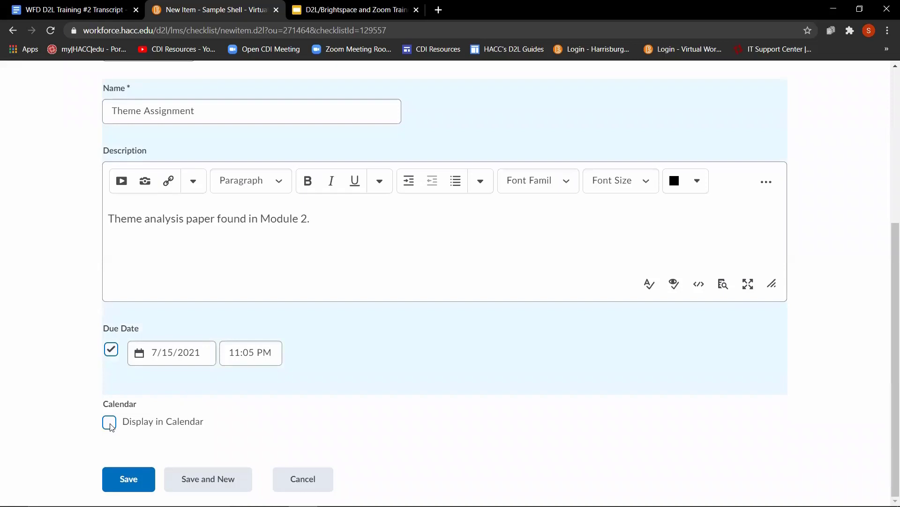
pyautogui.click(109, 422)
pyautogui.click(124, 478)
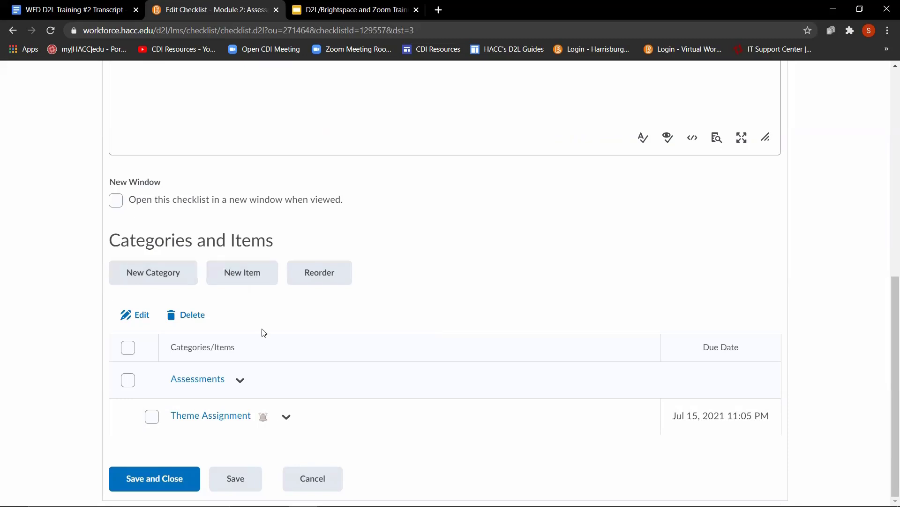
pyautogui.click(175, 482)
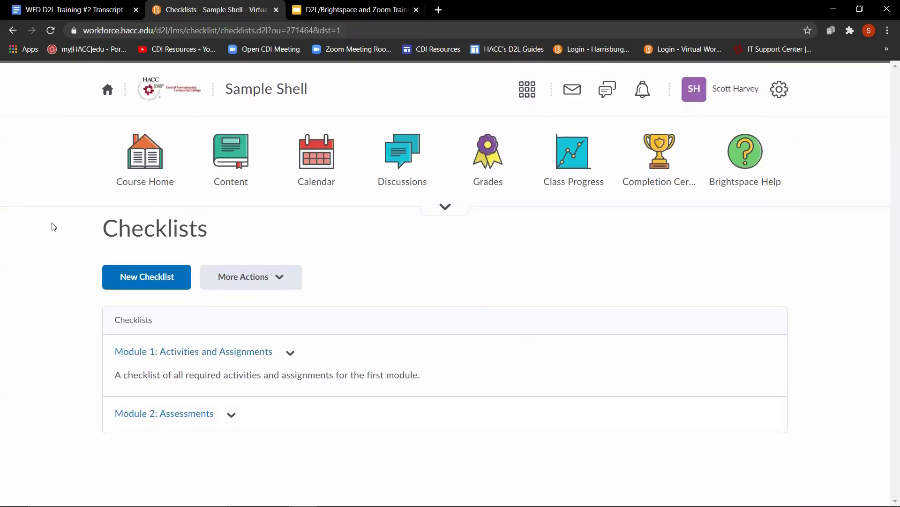